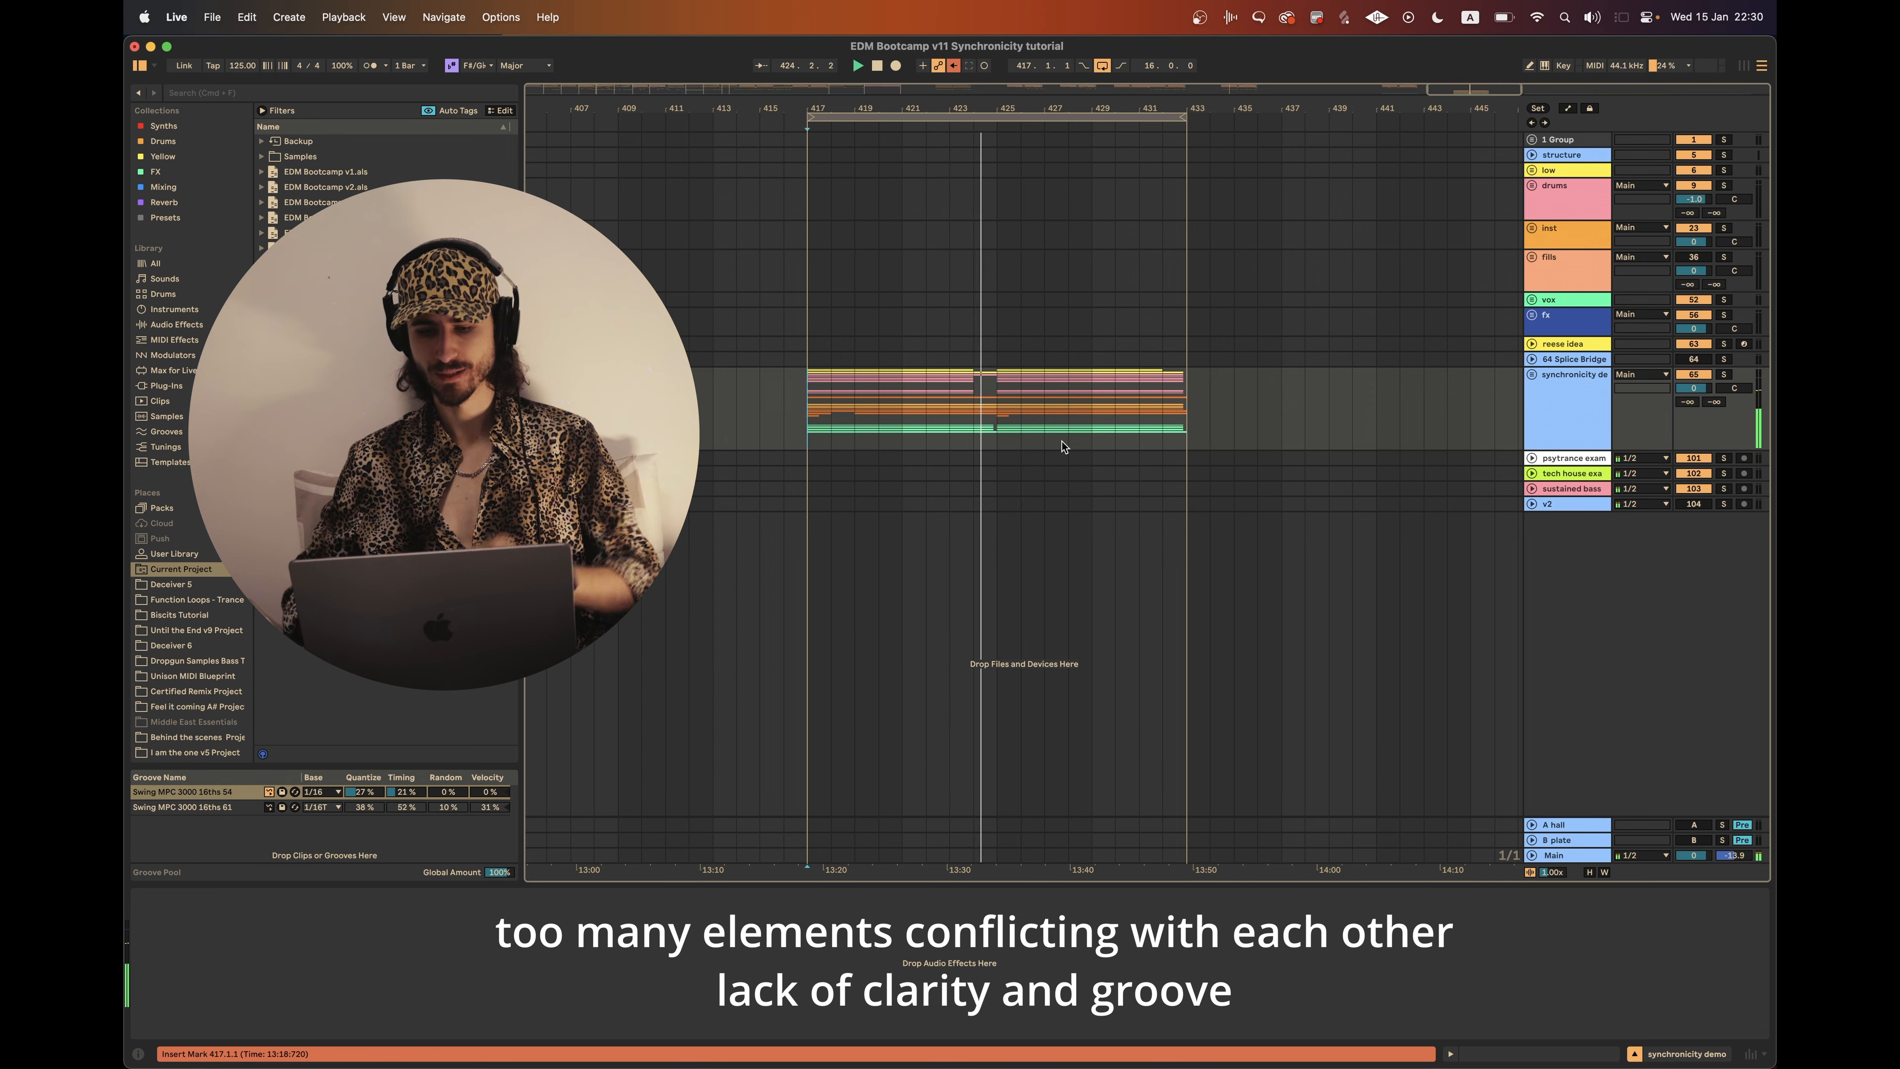
Step: Play the arrangement from bar 385, then select the clips from there across the low, drums and inst groups
scroll(1062, 447, left, 3)
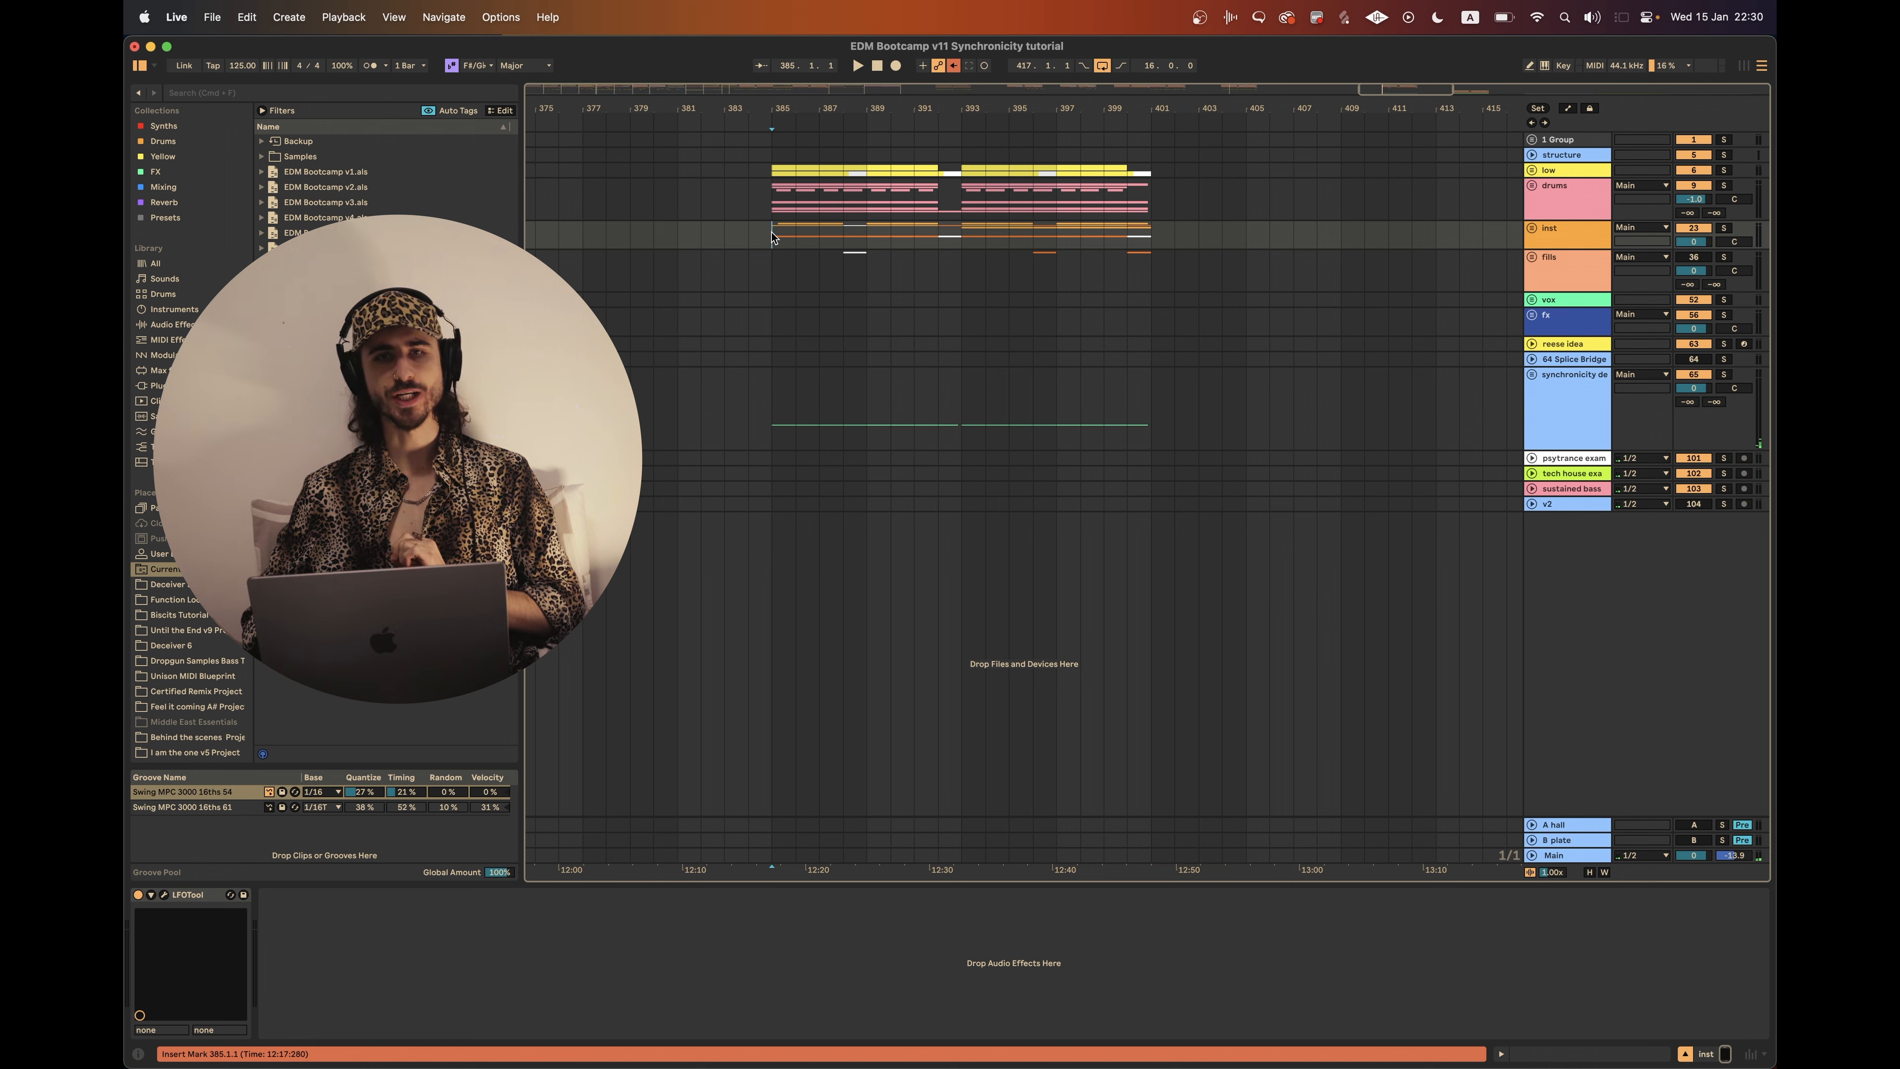
key(space)
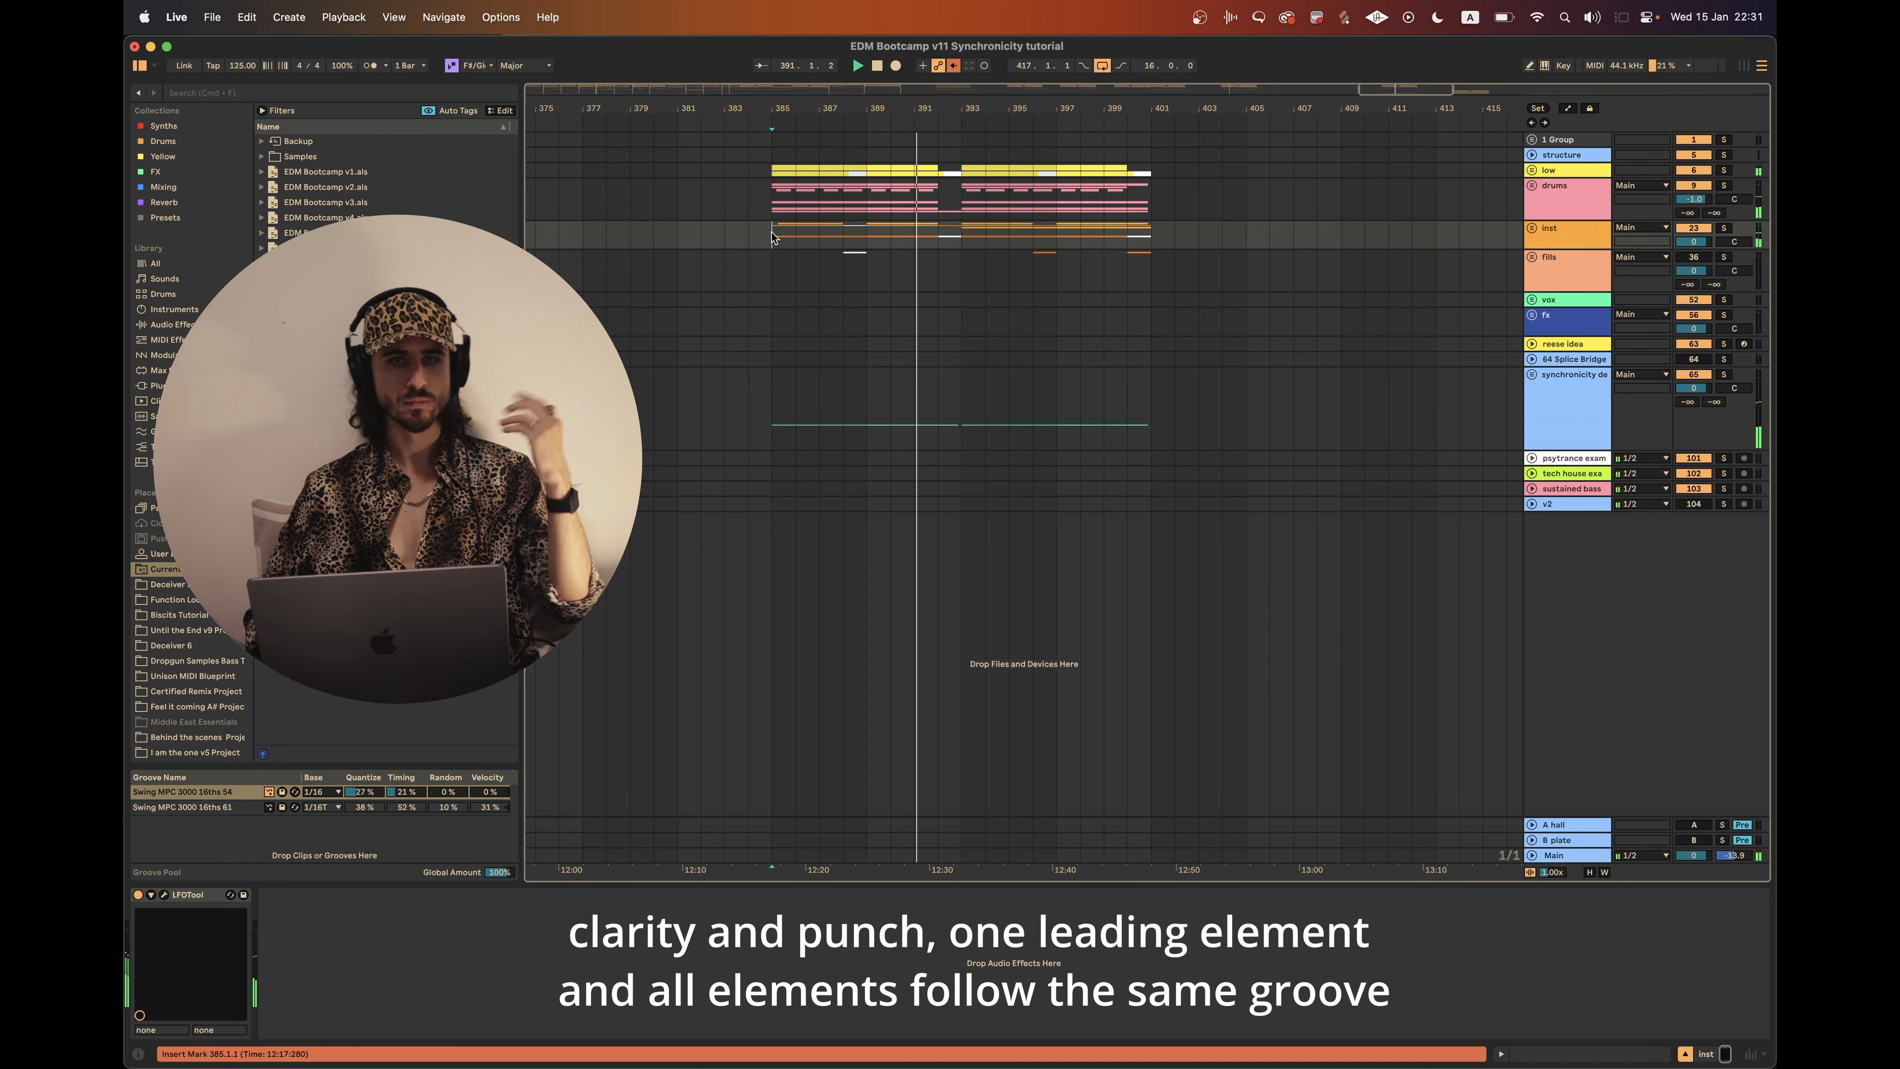
drag(772, 238, 1150, 179)
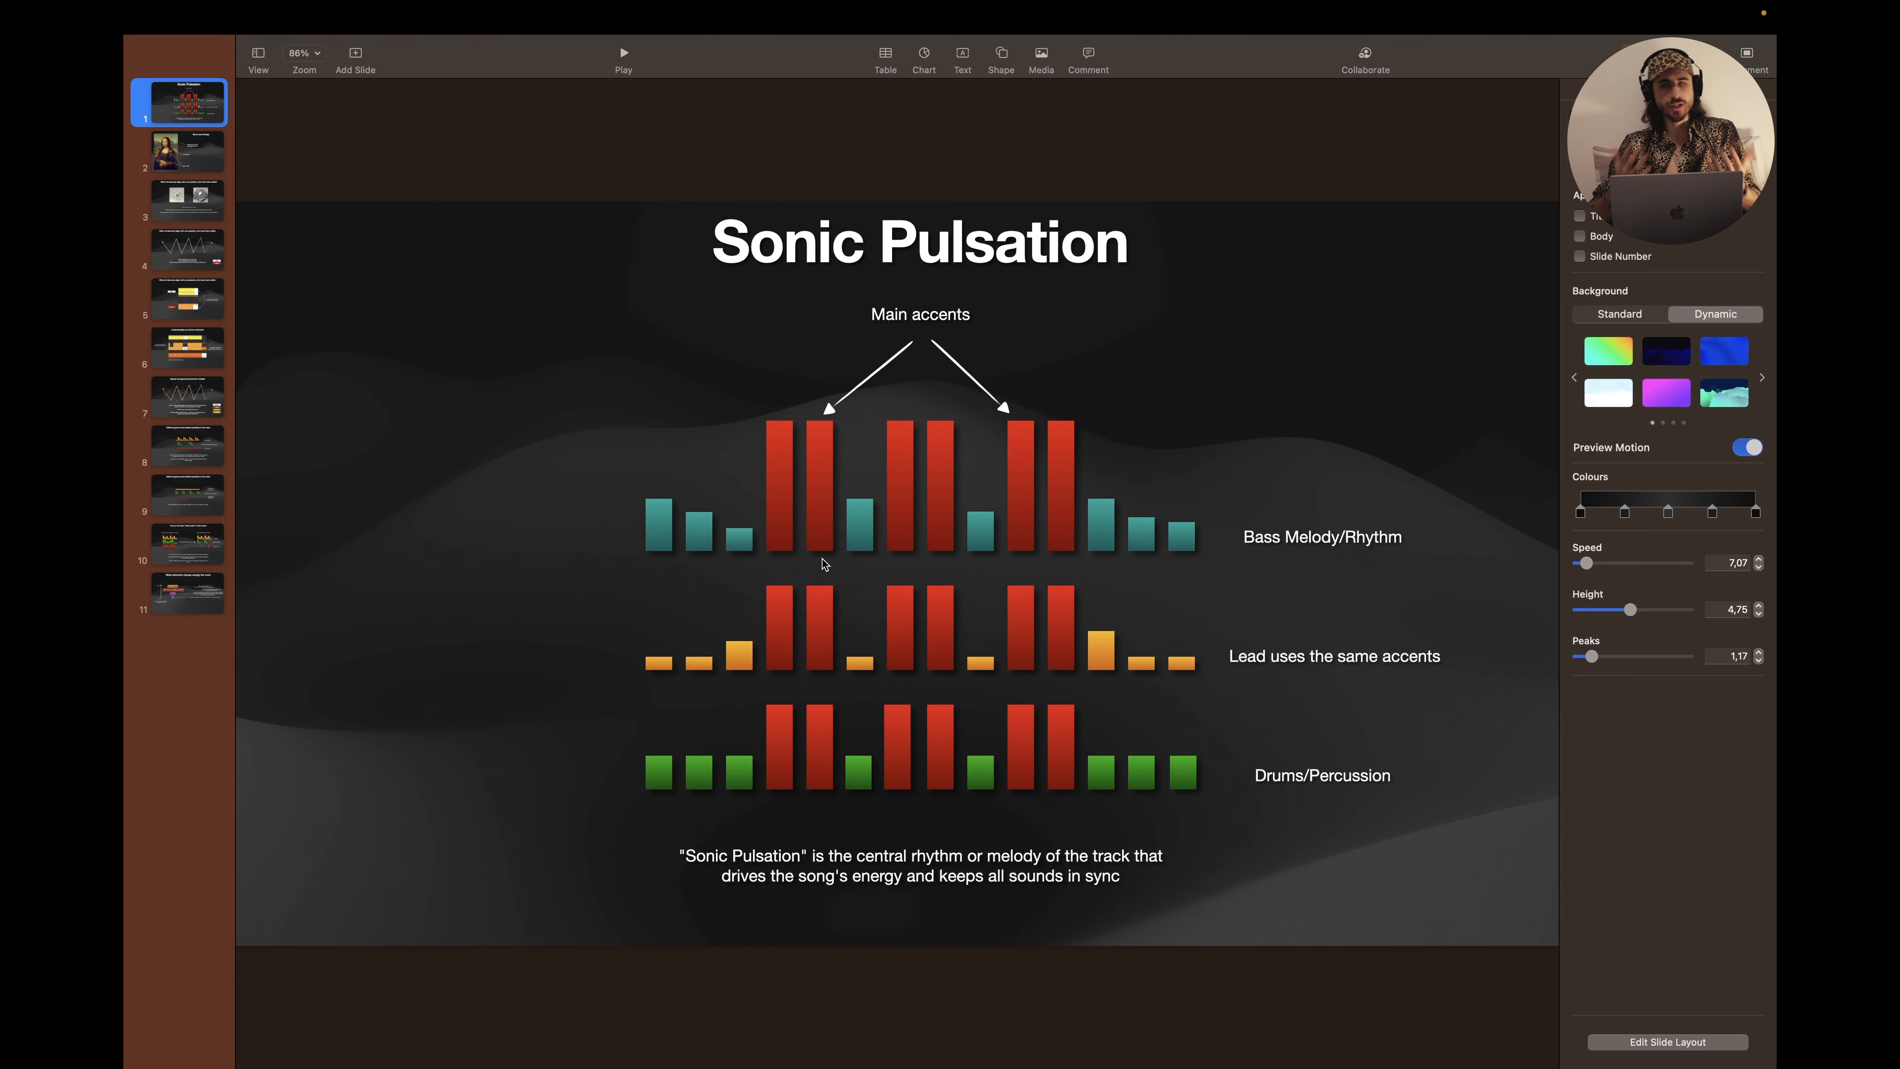
Step: Switch to the Sonic Pulsation slide and highlight the red accent bars in the bass, lead and drums rows, plus the first three orange bars
drag(715, 462, 1110, 470)
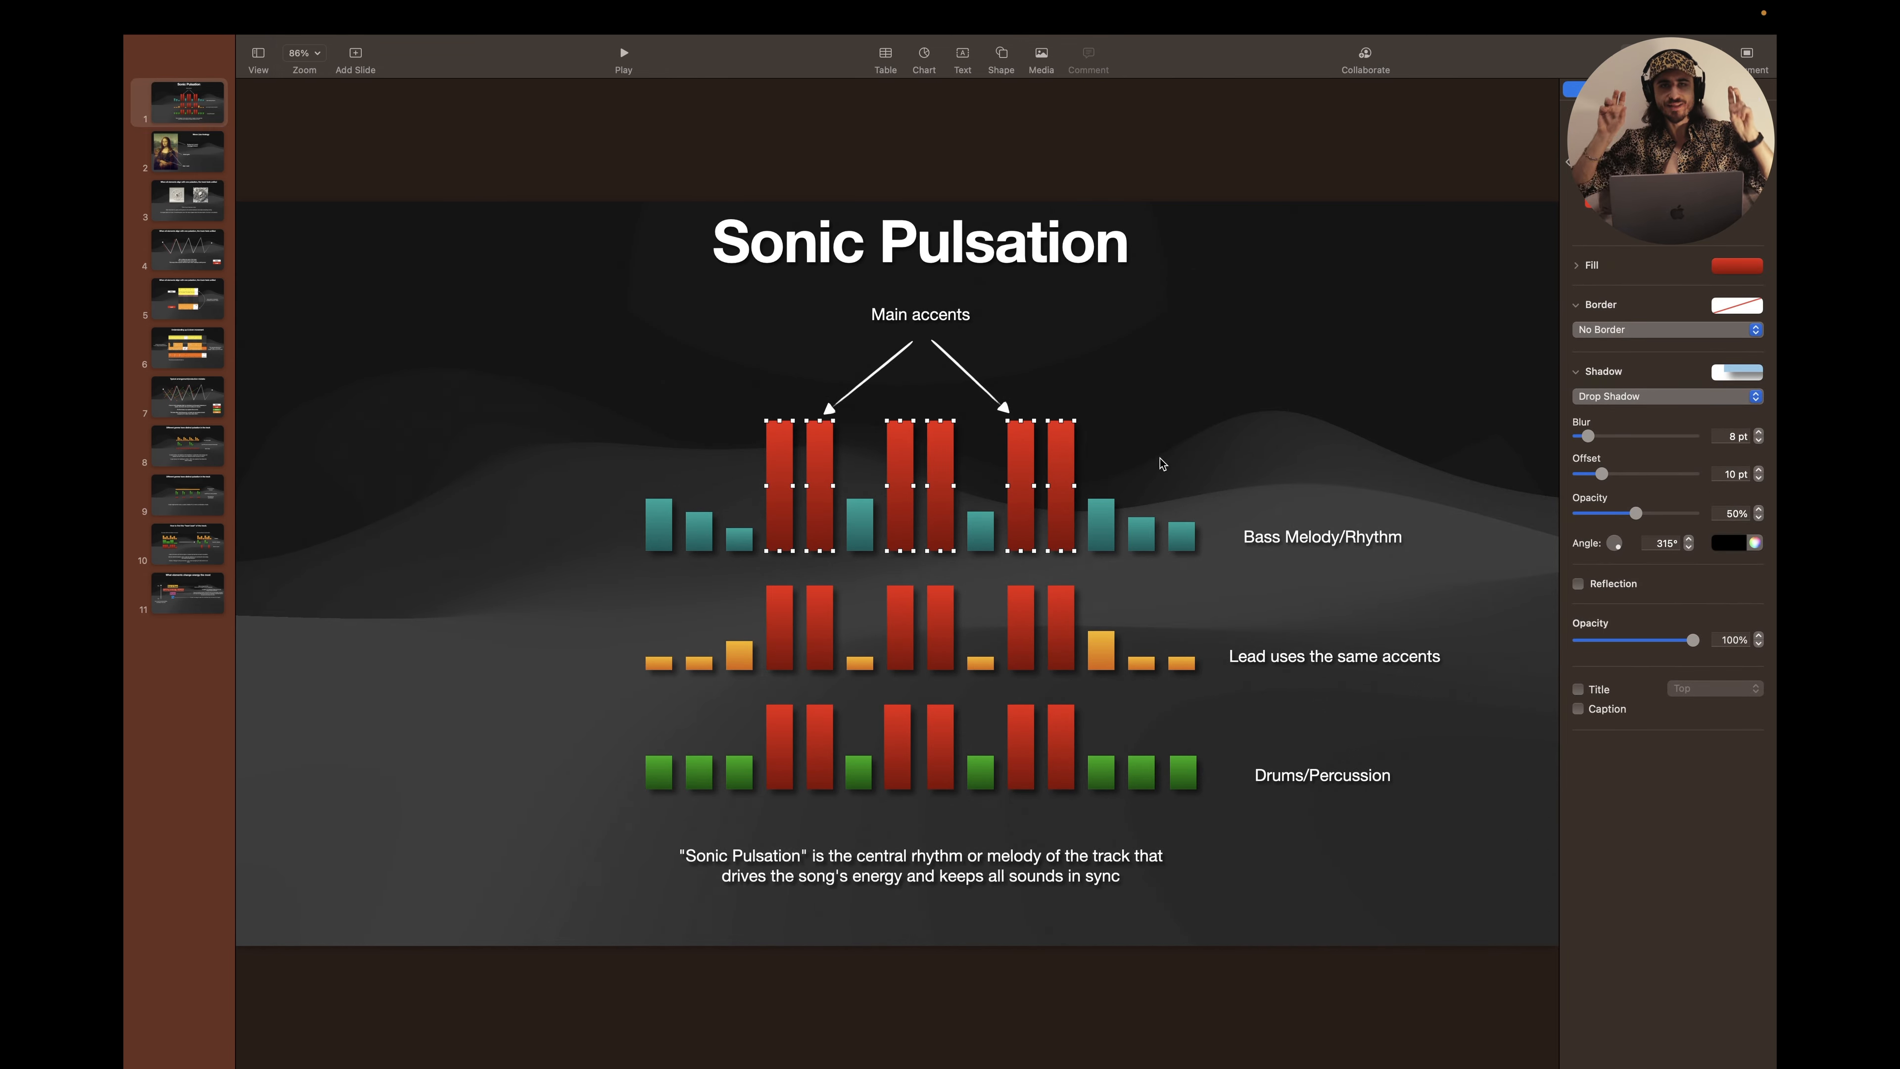
drag(684, 592, 1102, 597)
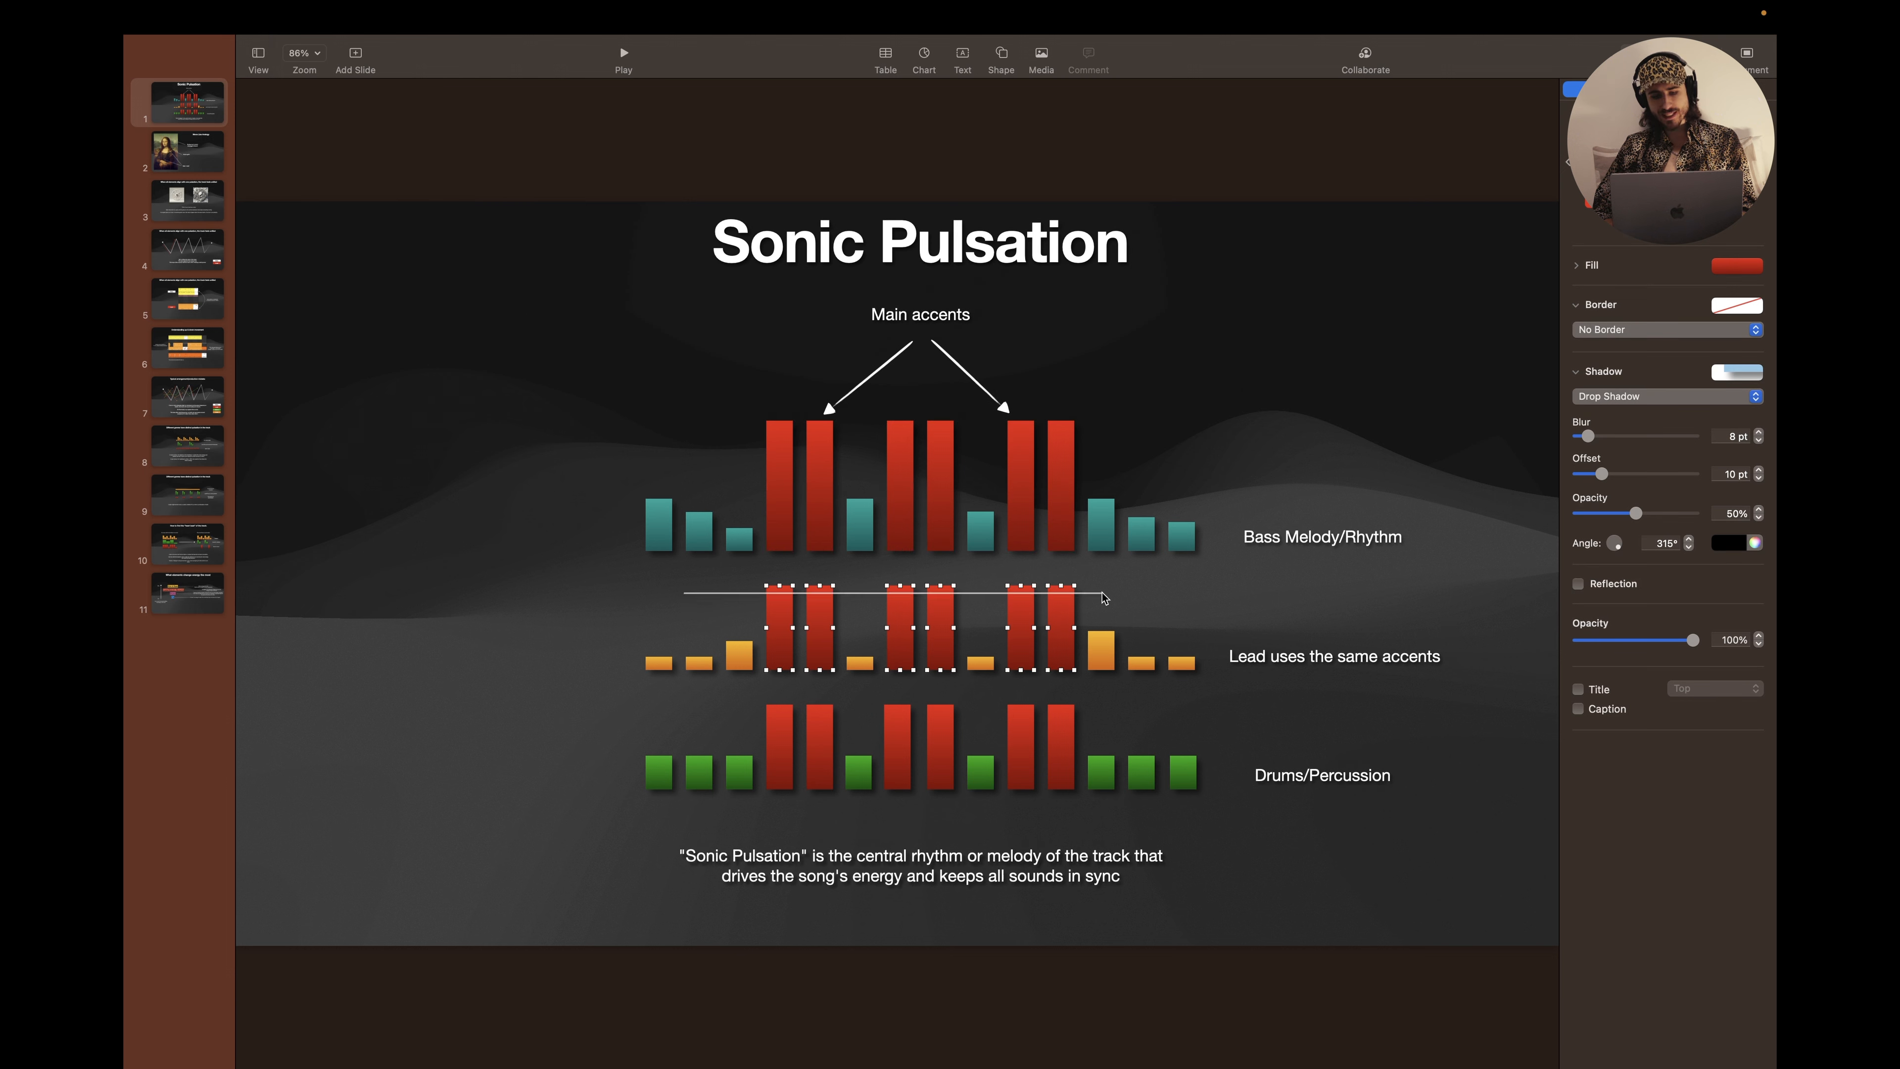
click(1171, 599)
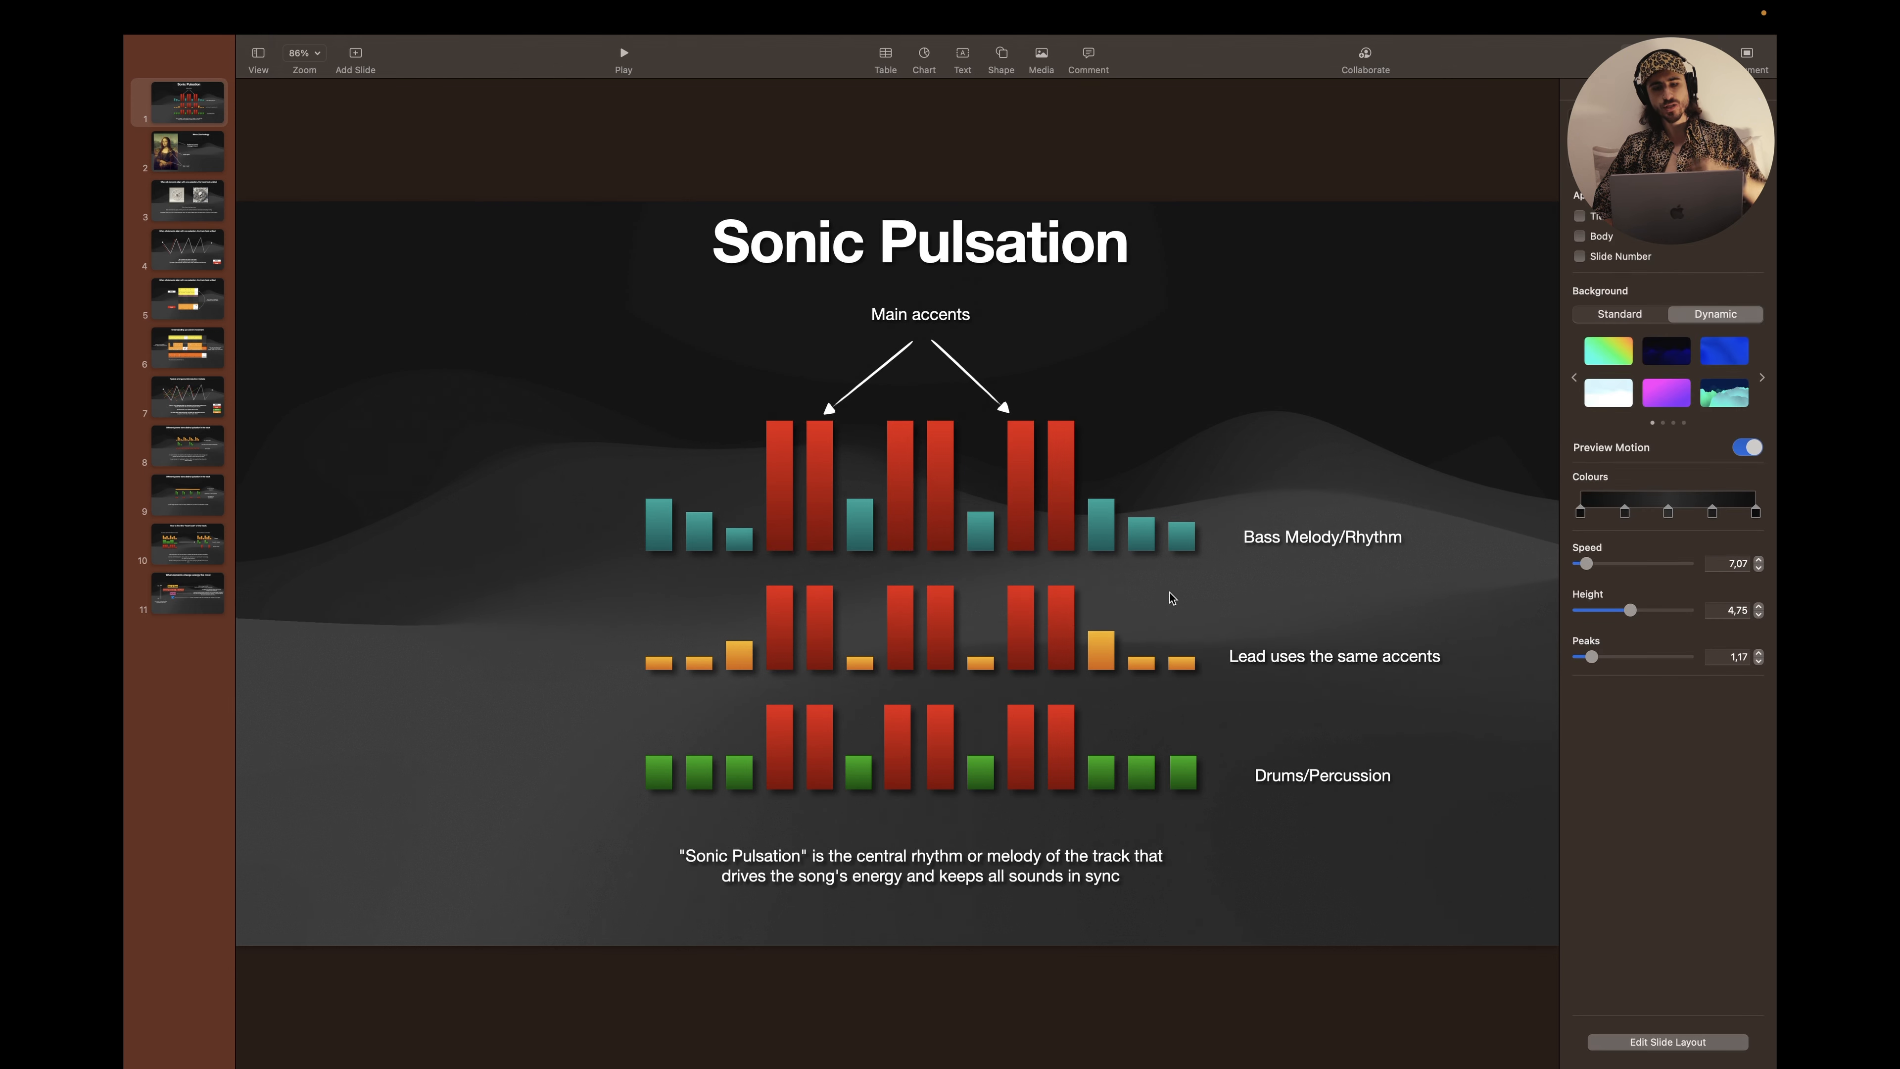
drag(594, 625, 746, 676)
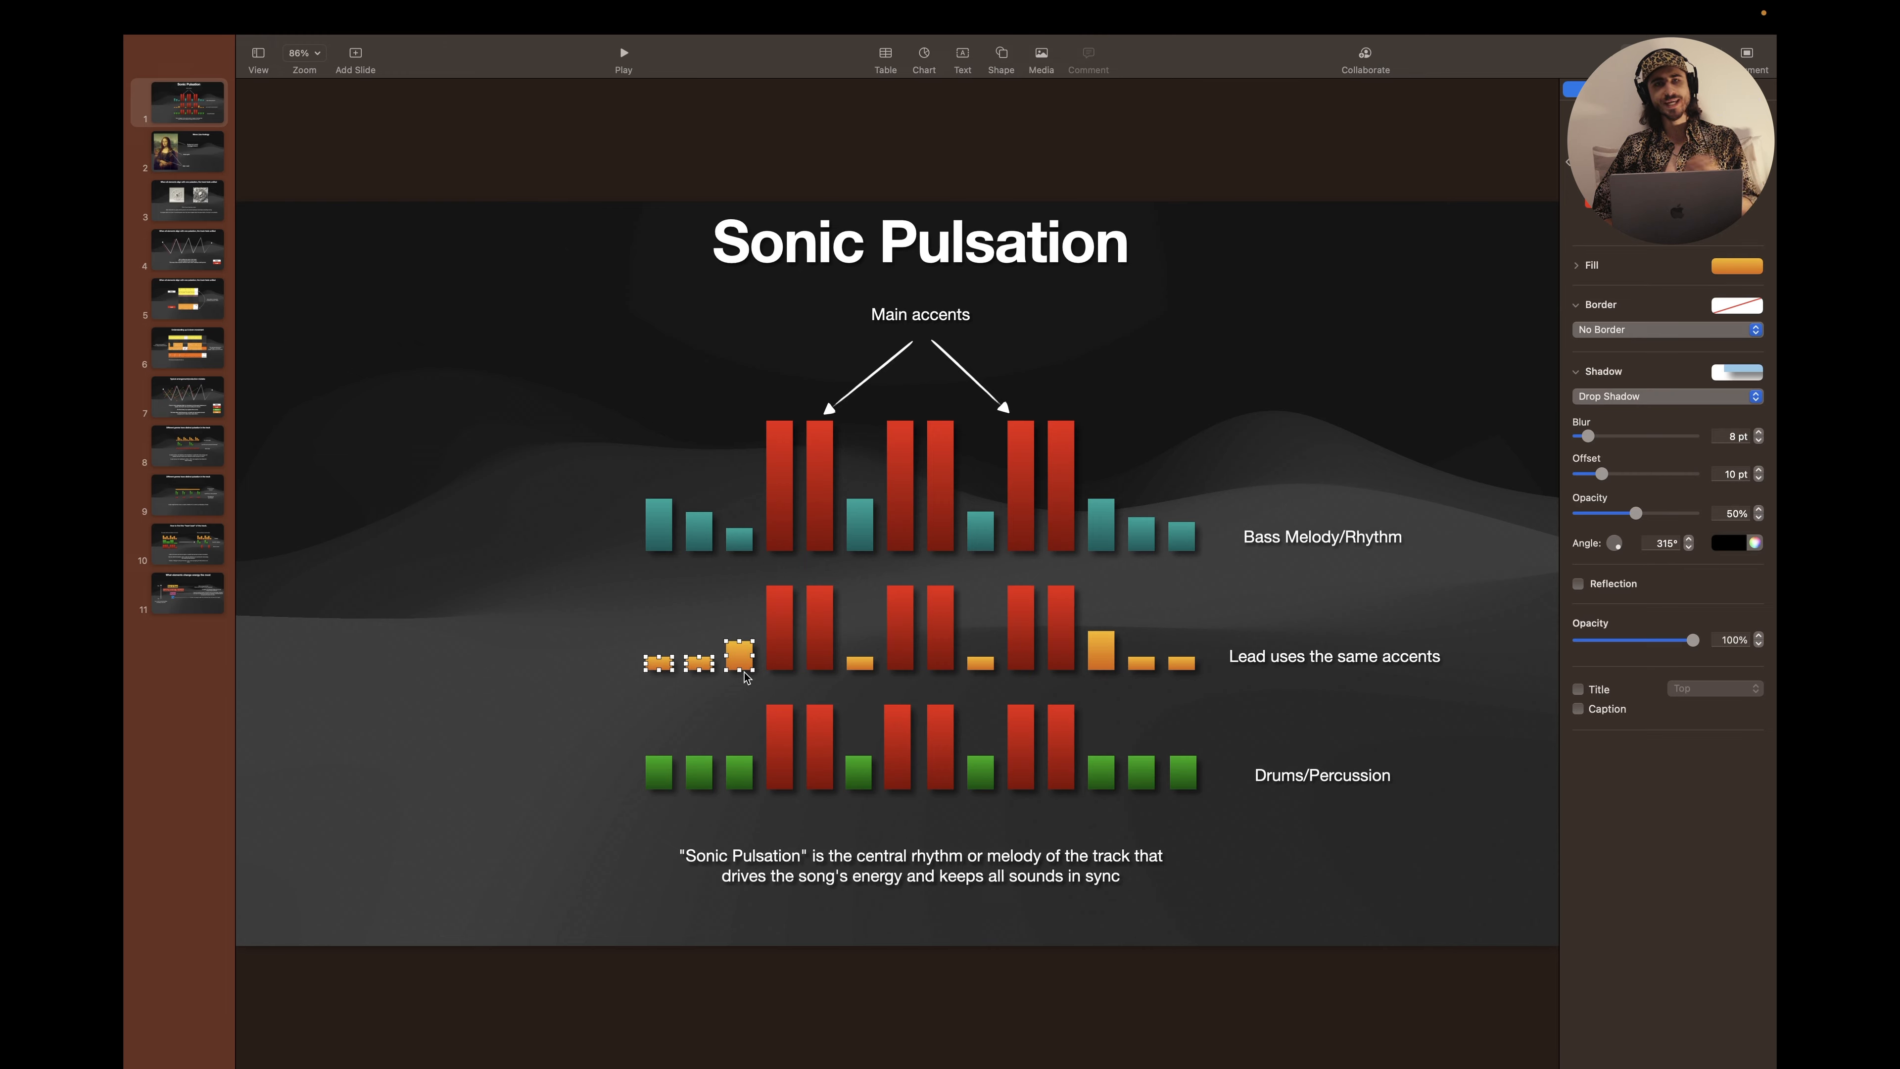
drag(672, 707, 1155, 723)
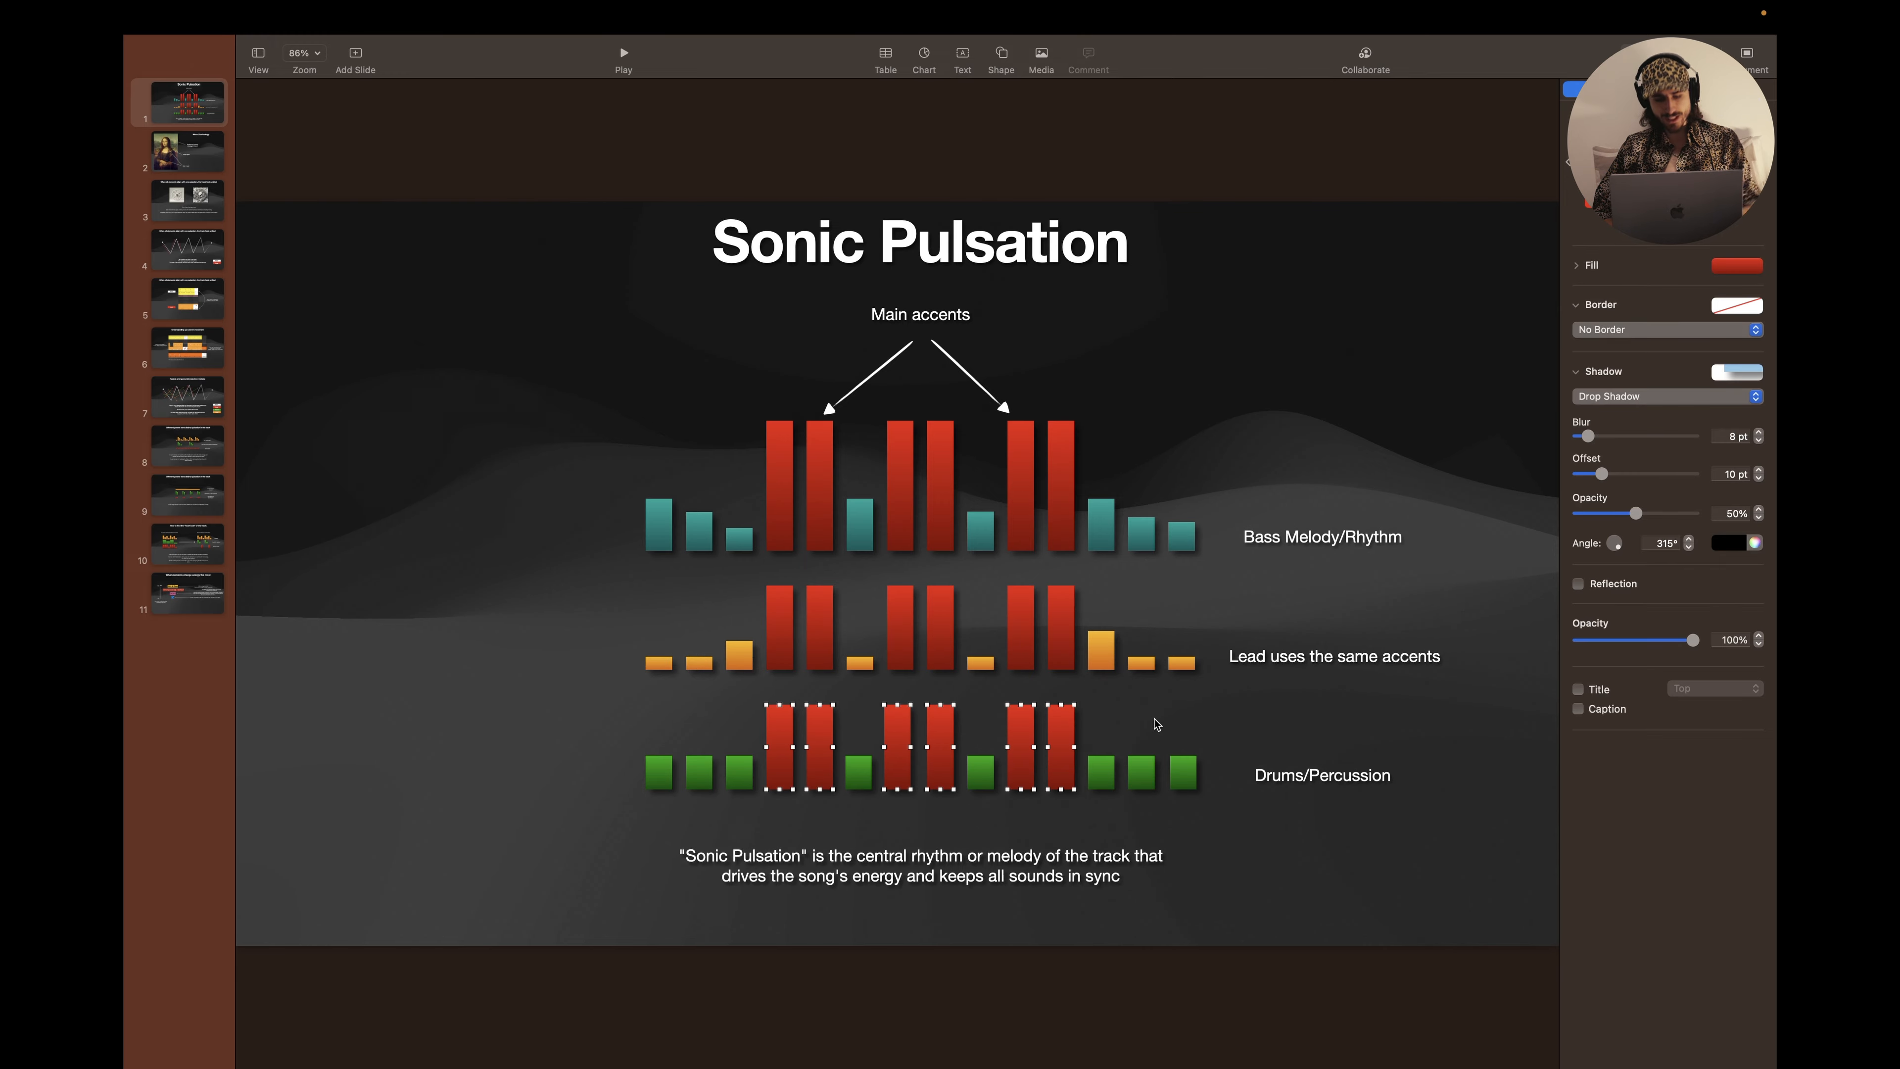
Step: Switch back to Ableton Live, solo the low group and play it from bar 385
key(super+Tab)
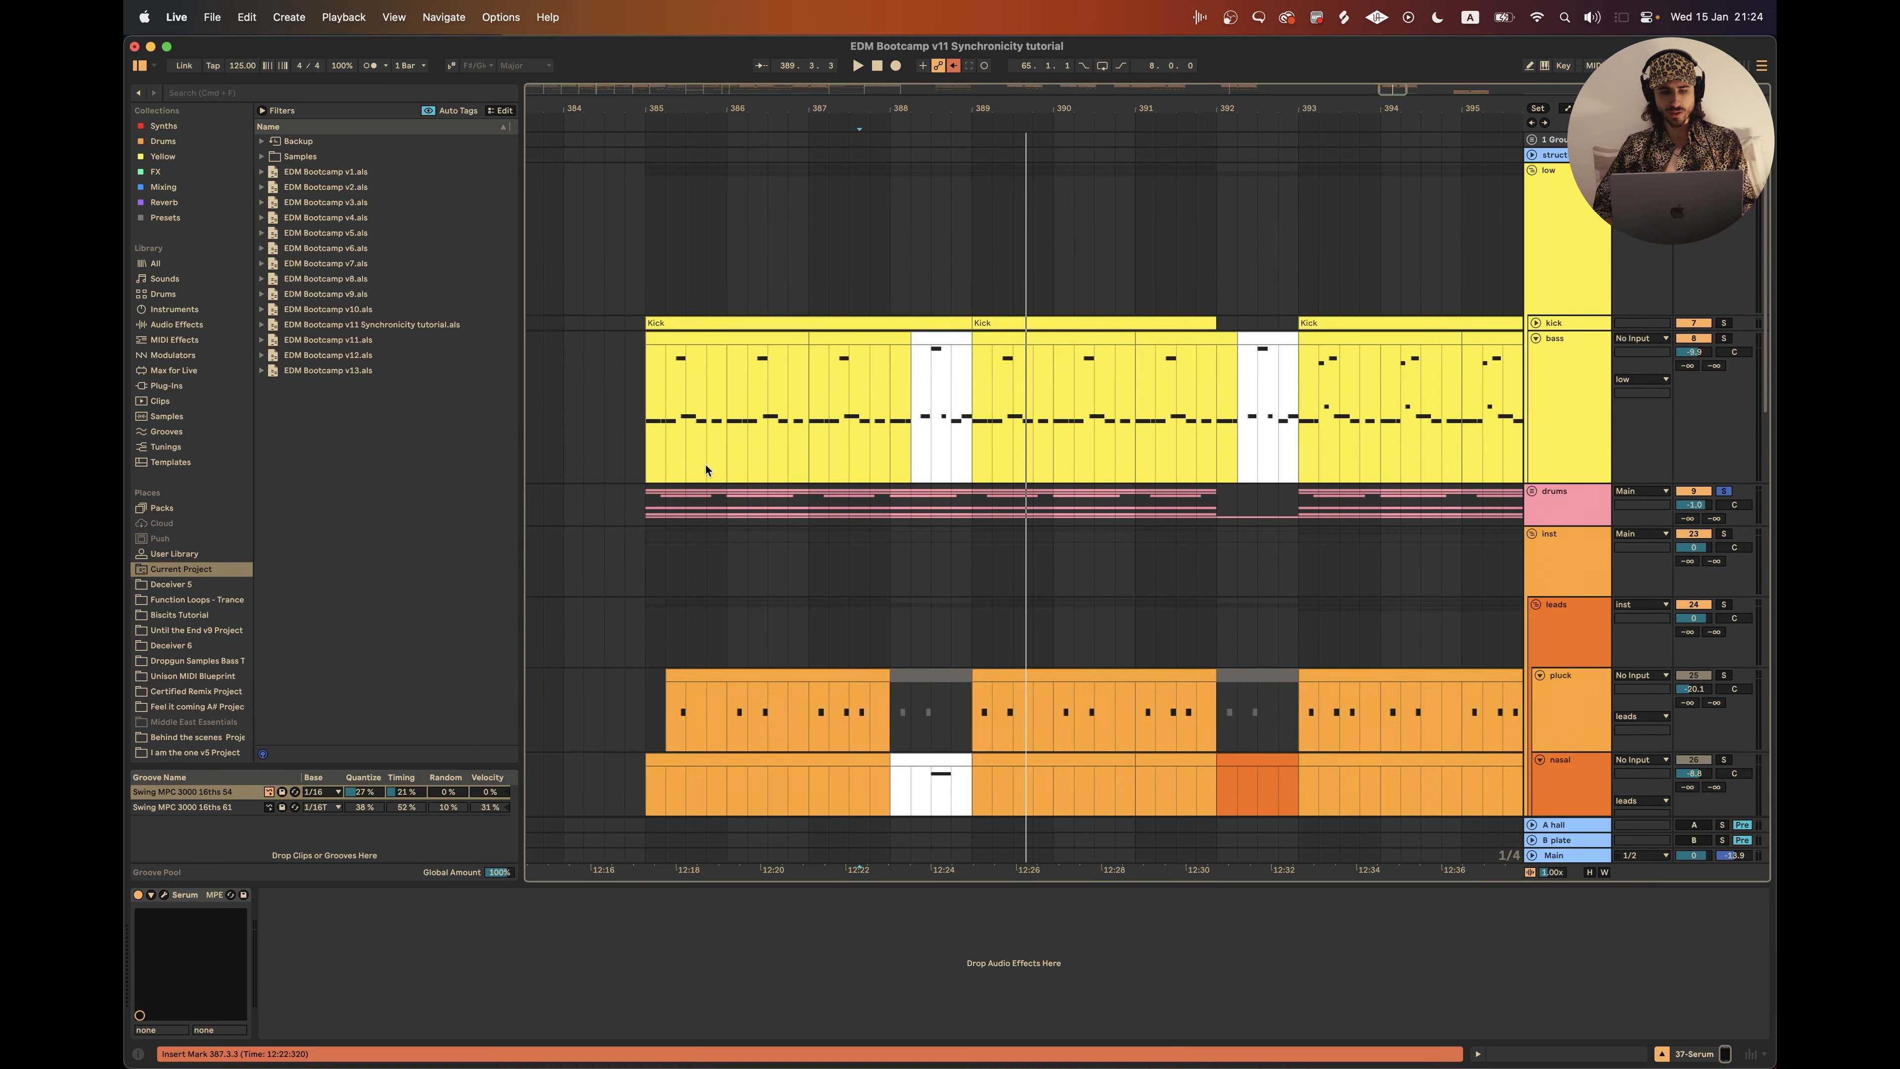
click(645, 447)
click(1723, 169)
key(space)
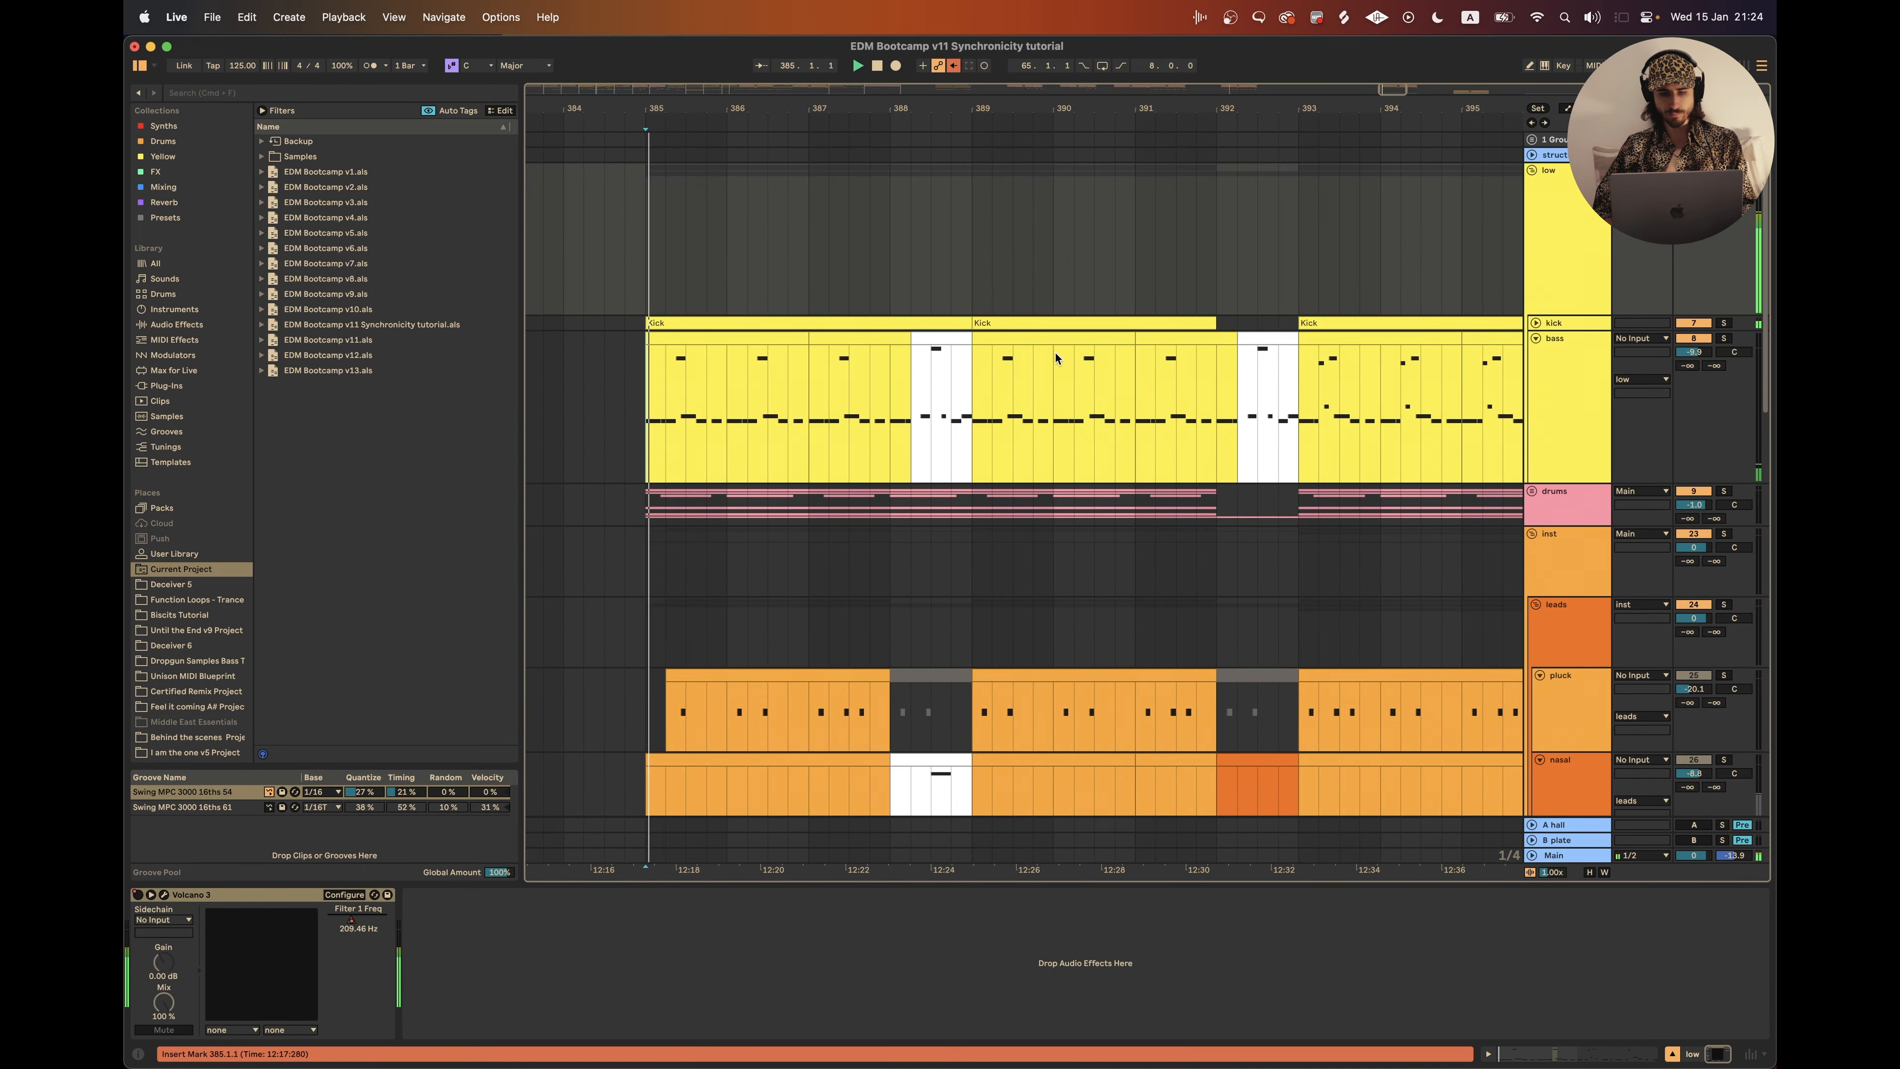
scroll(1055, 352, down, 4)
scroll(1056, 352, left, 1)
scroll(895, 349, up, 3)
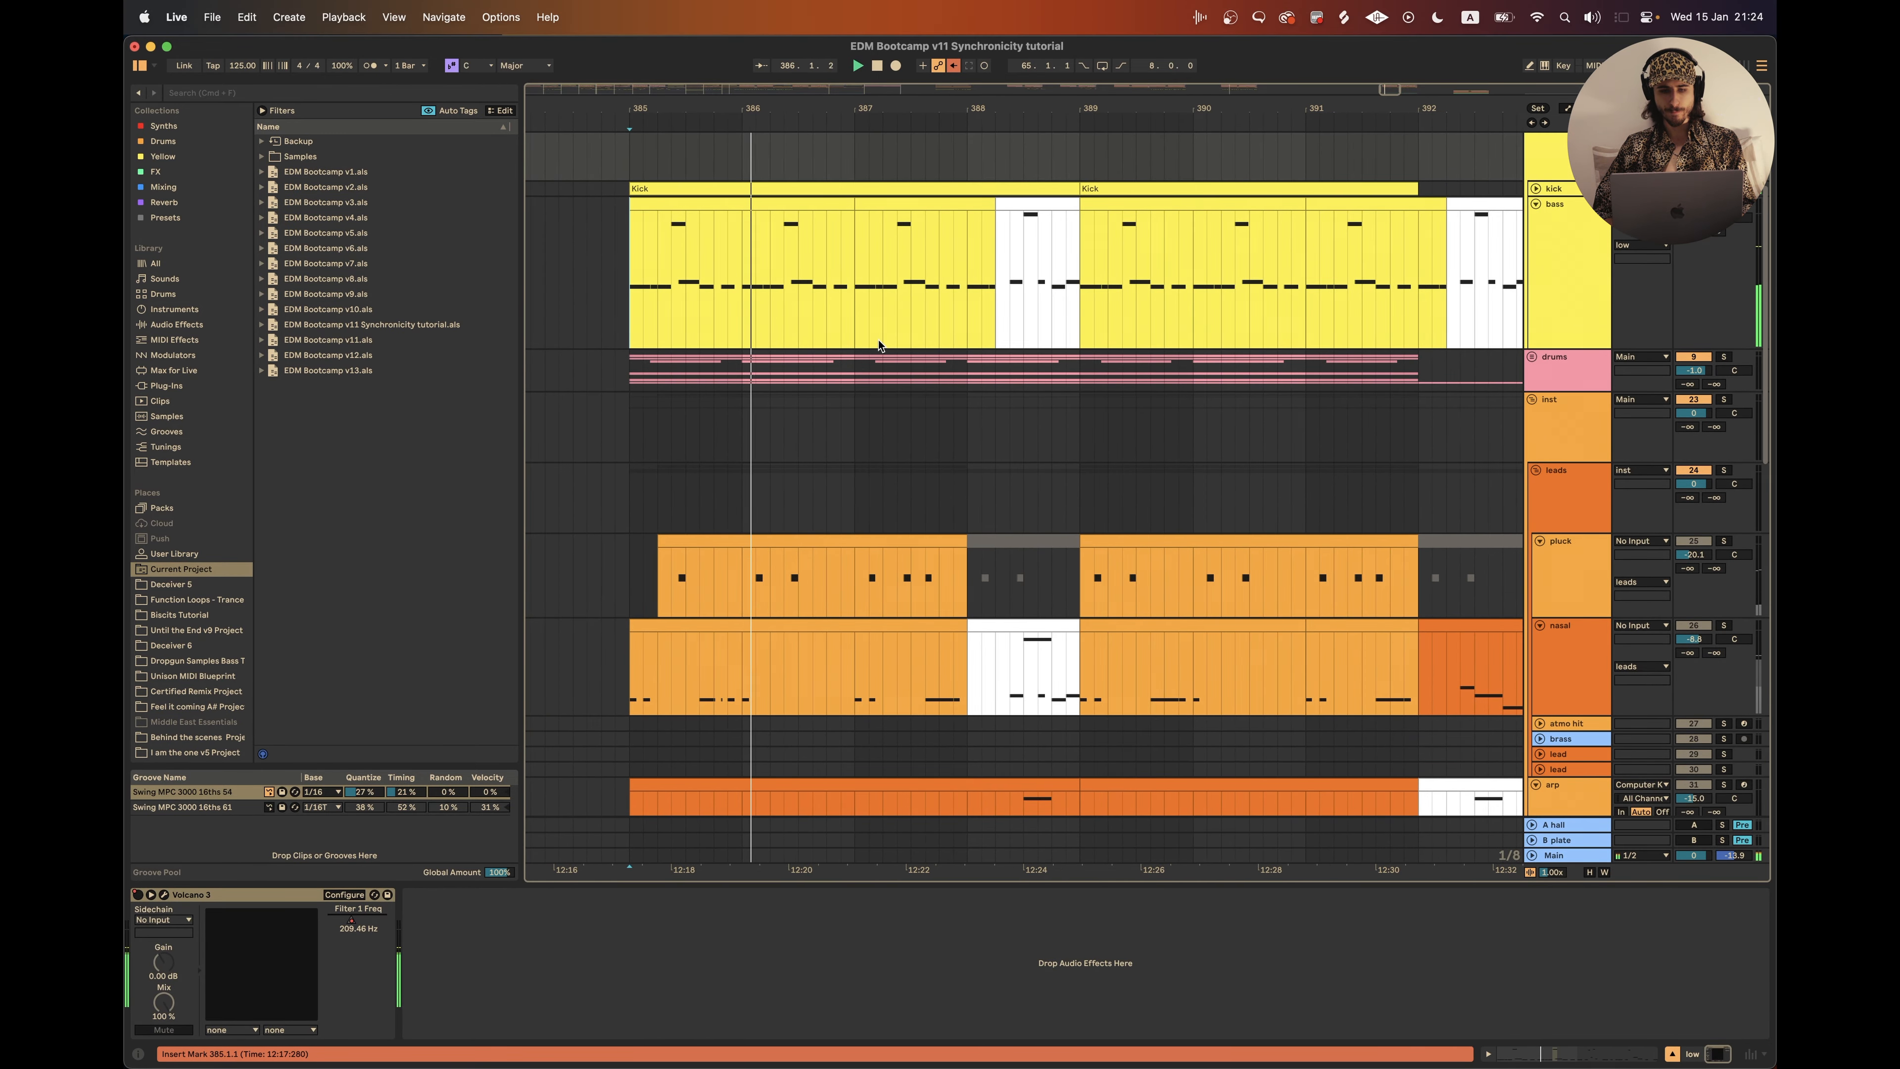
scroll(881, 346, down, 1)
scroll(882, 345, left, 1)
scroll(881, 345, up, 1)
scroll(879, 345, left, 2)
scroll(879, 344, up, 1)
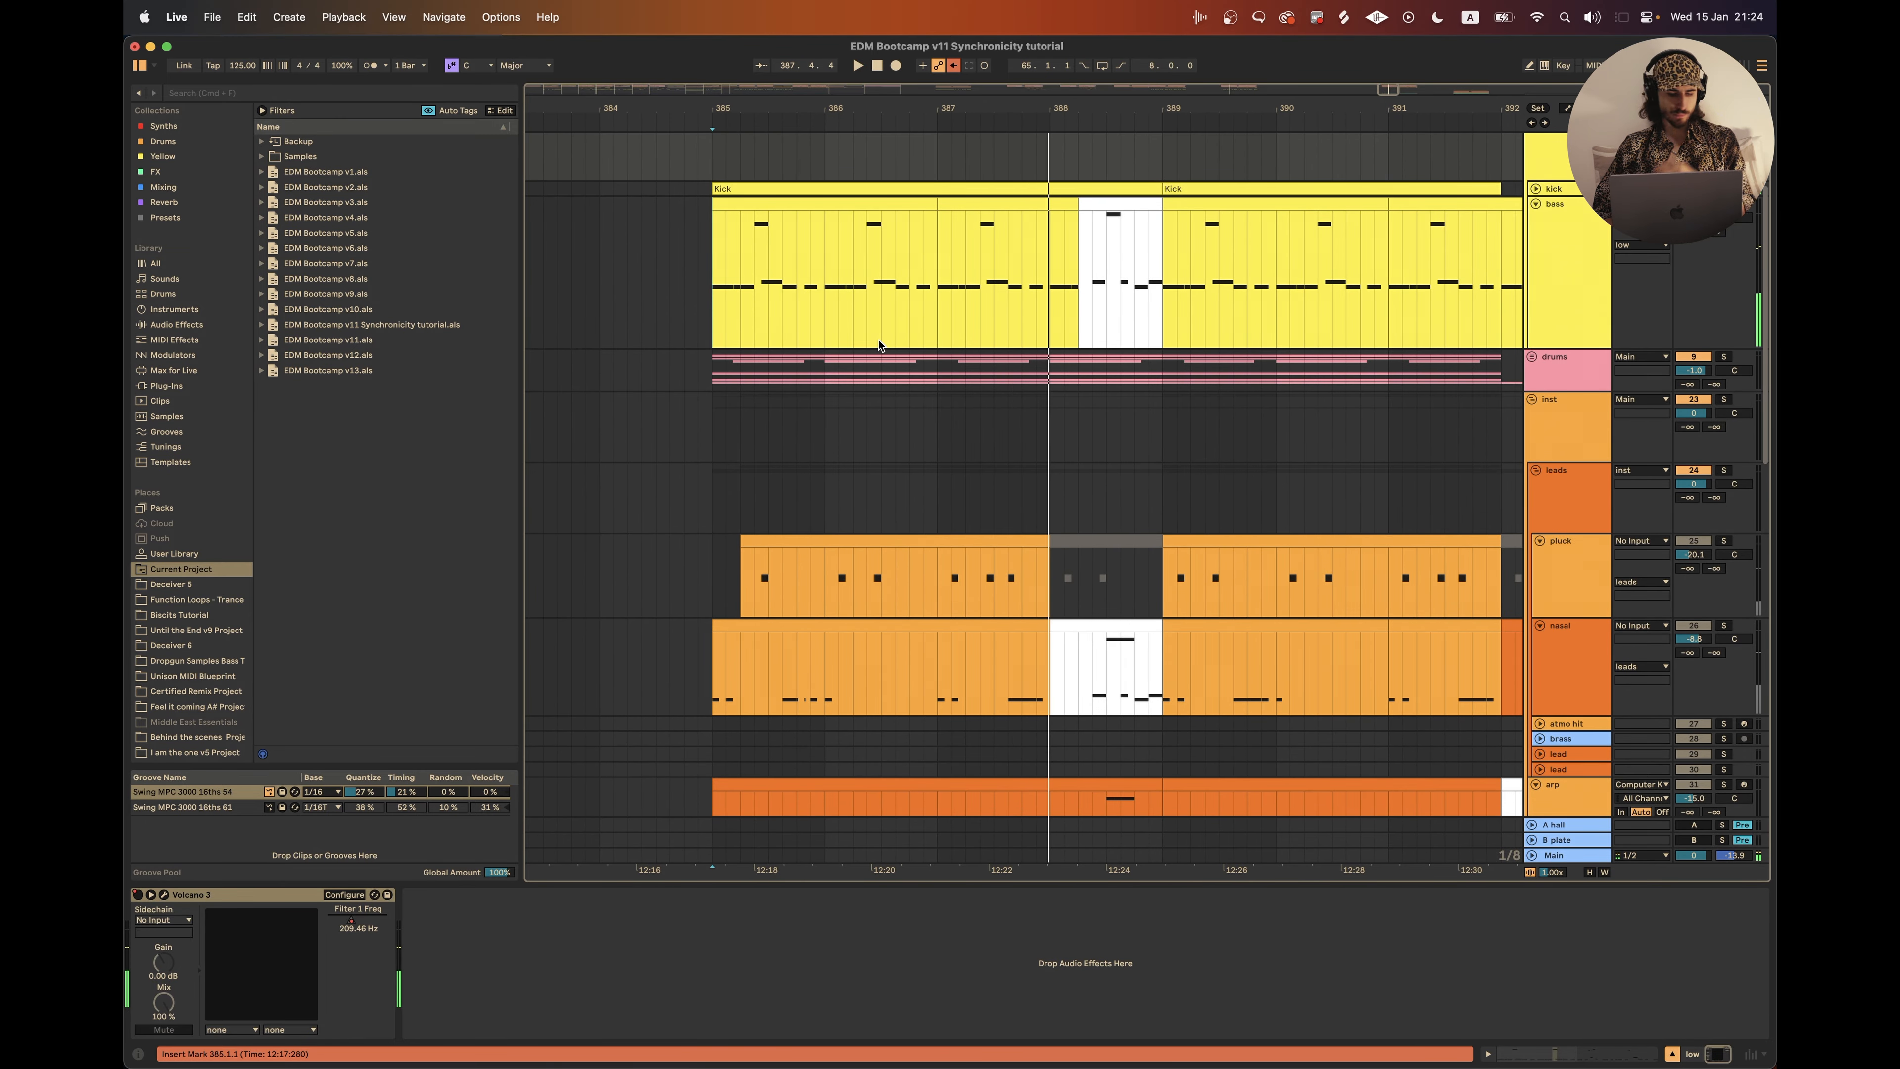
Step: Solo the nasal track and select its clips from bar 385 to 389, then the section from 388.1.1 to 388.4.1
click(705, 690)
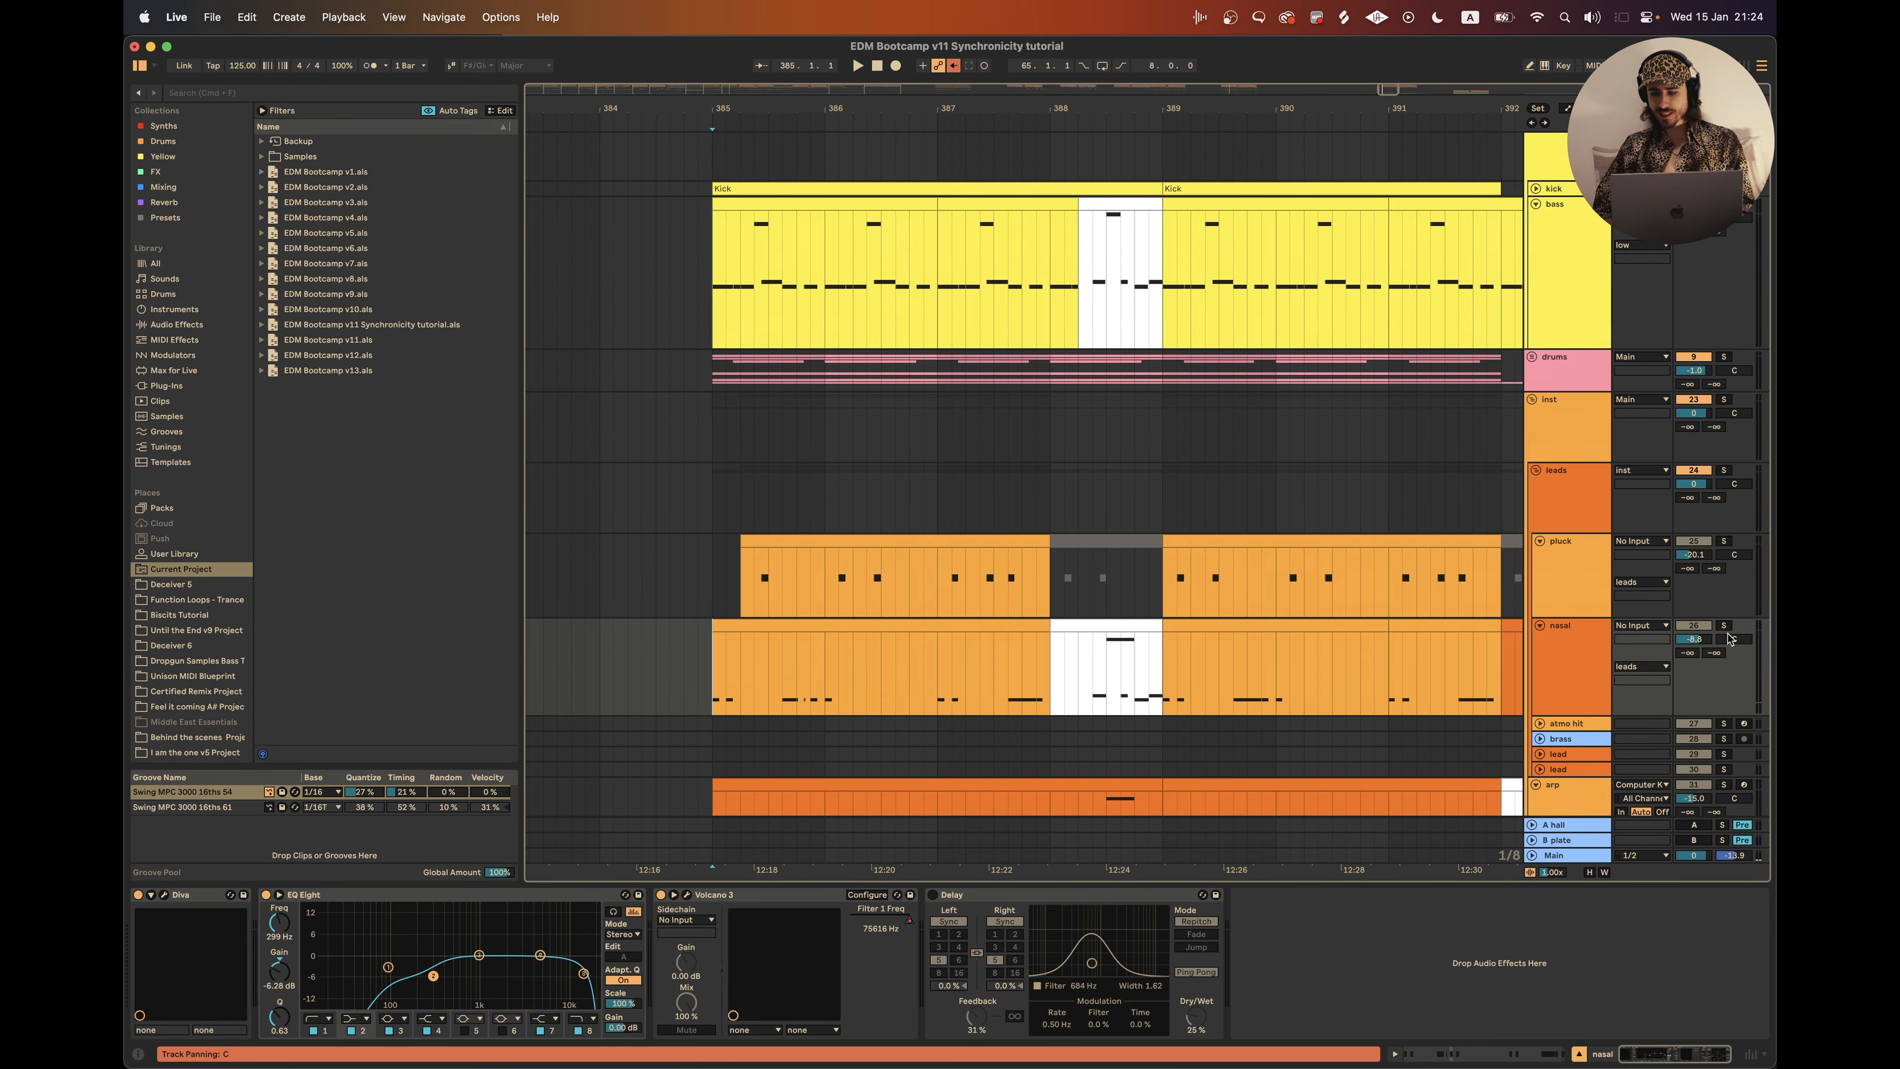
click(1723, 626)
drag(729, 706, 1159, 702)
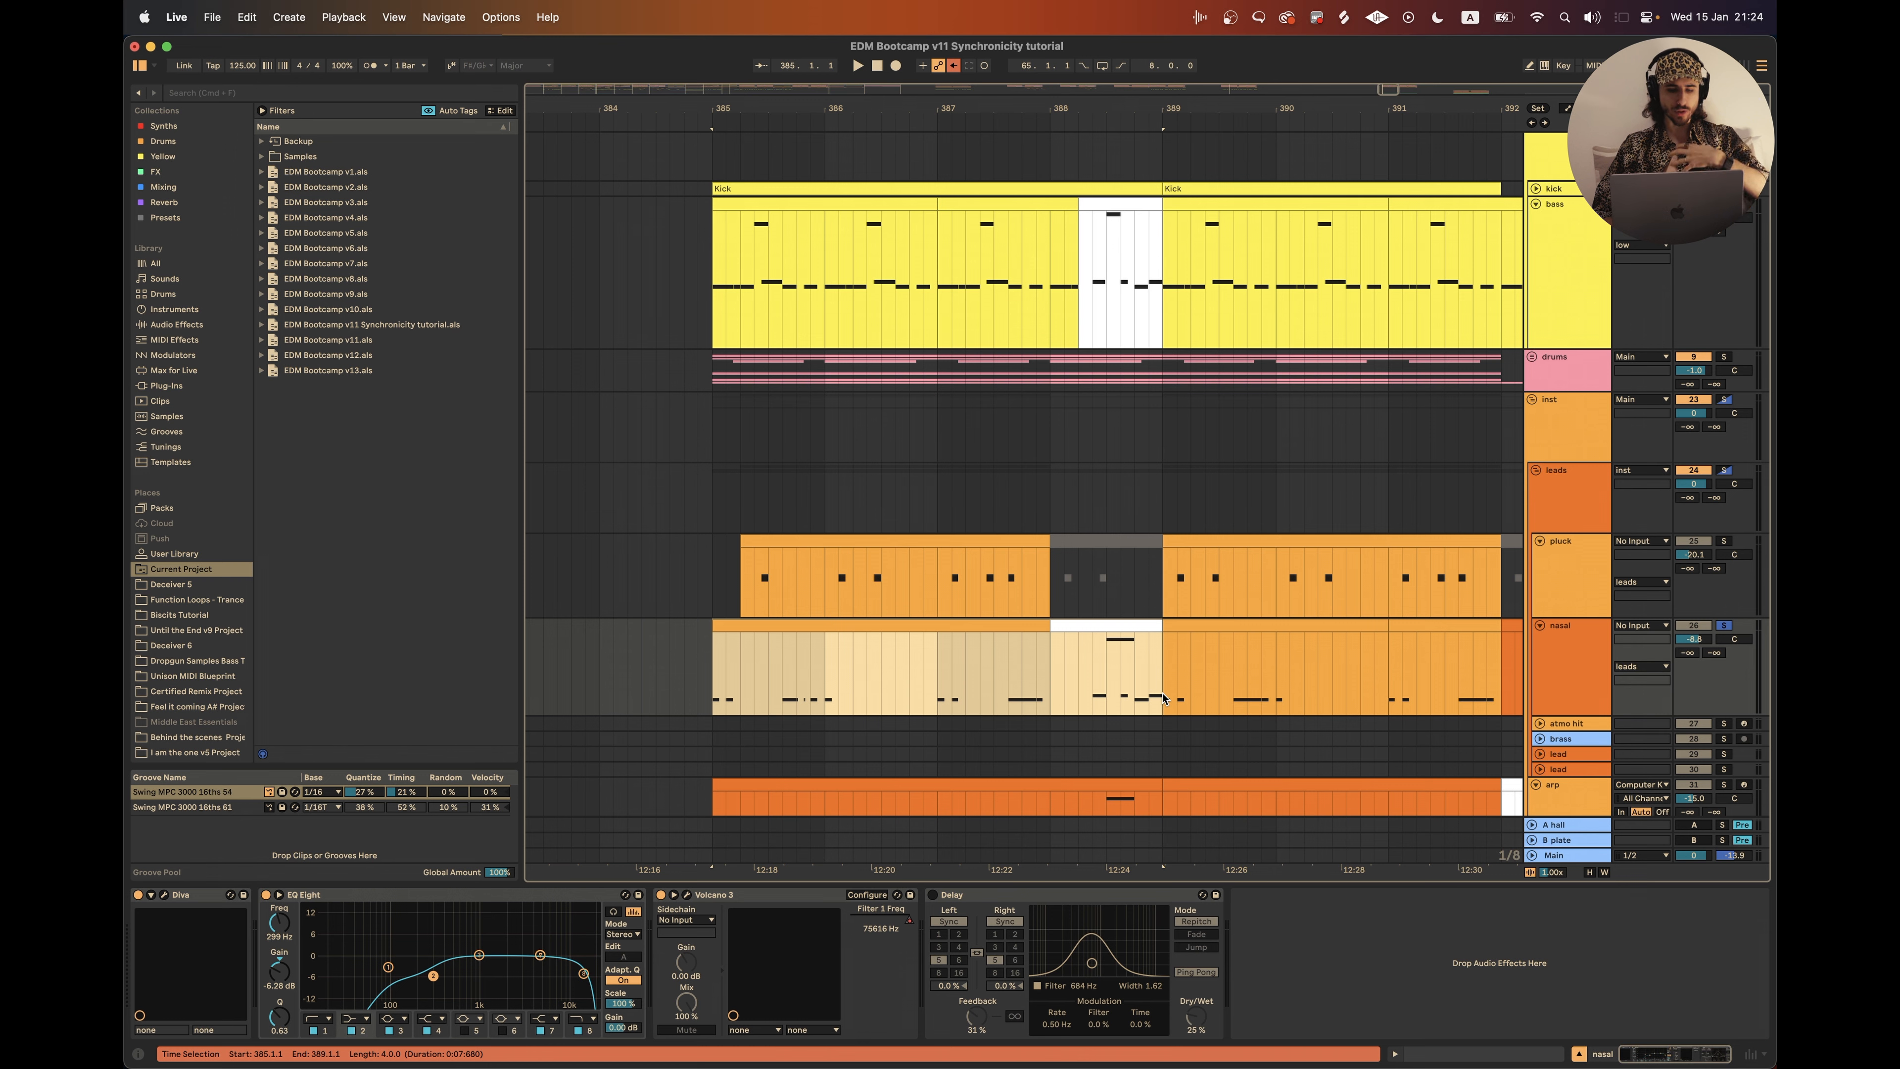
key(space)
click(1132, 679)
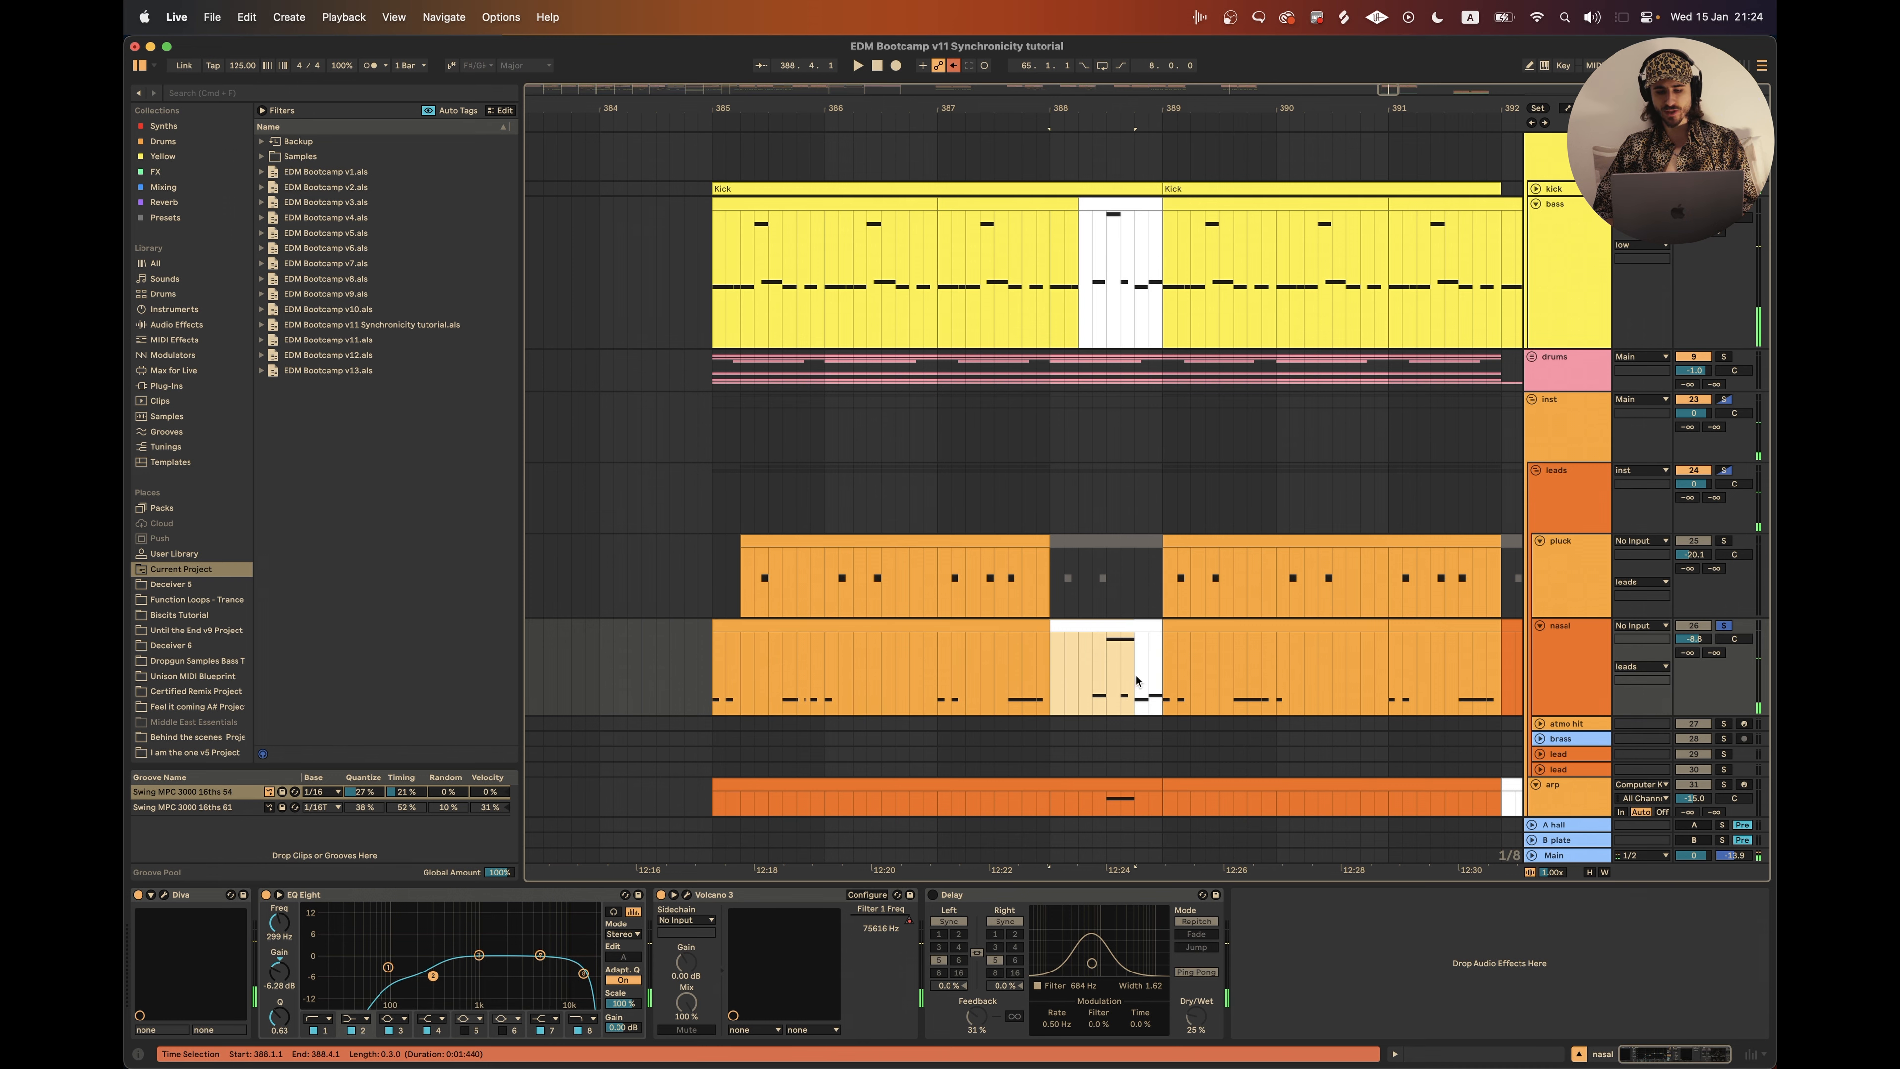
Step: Play the nasal lead together with the bass from bar 385 and follow both patterns through bar 392
click(707, 704)
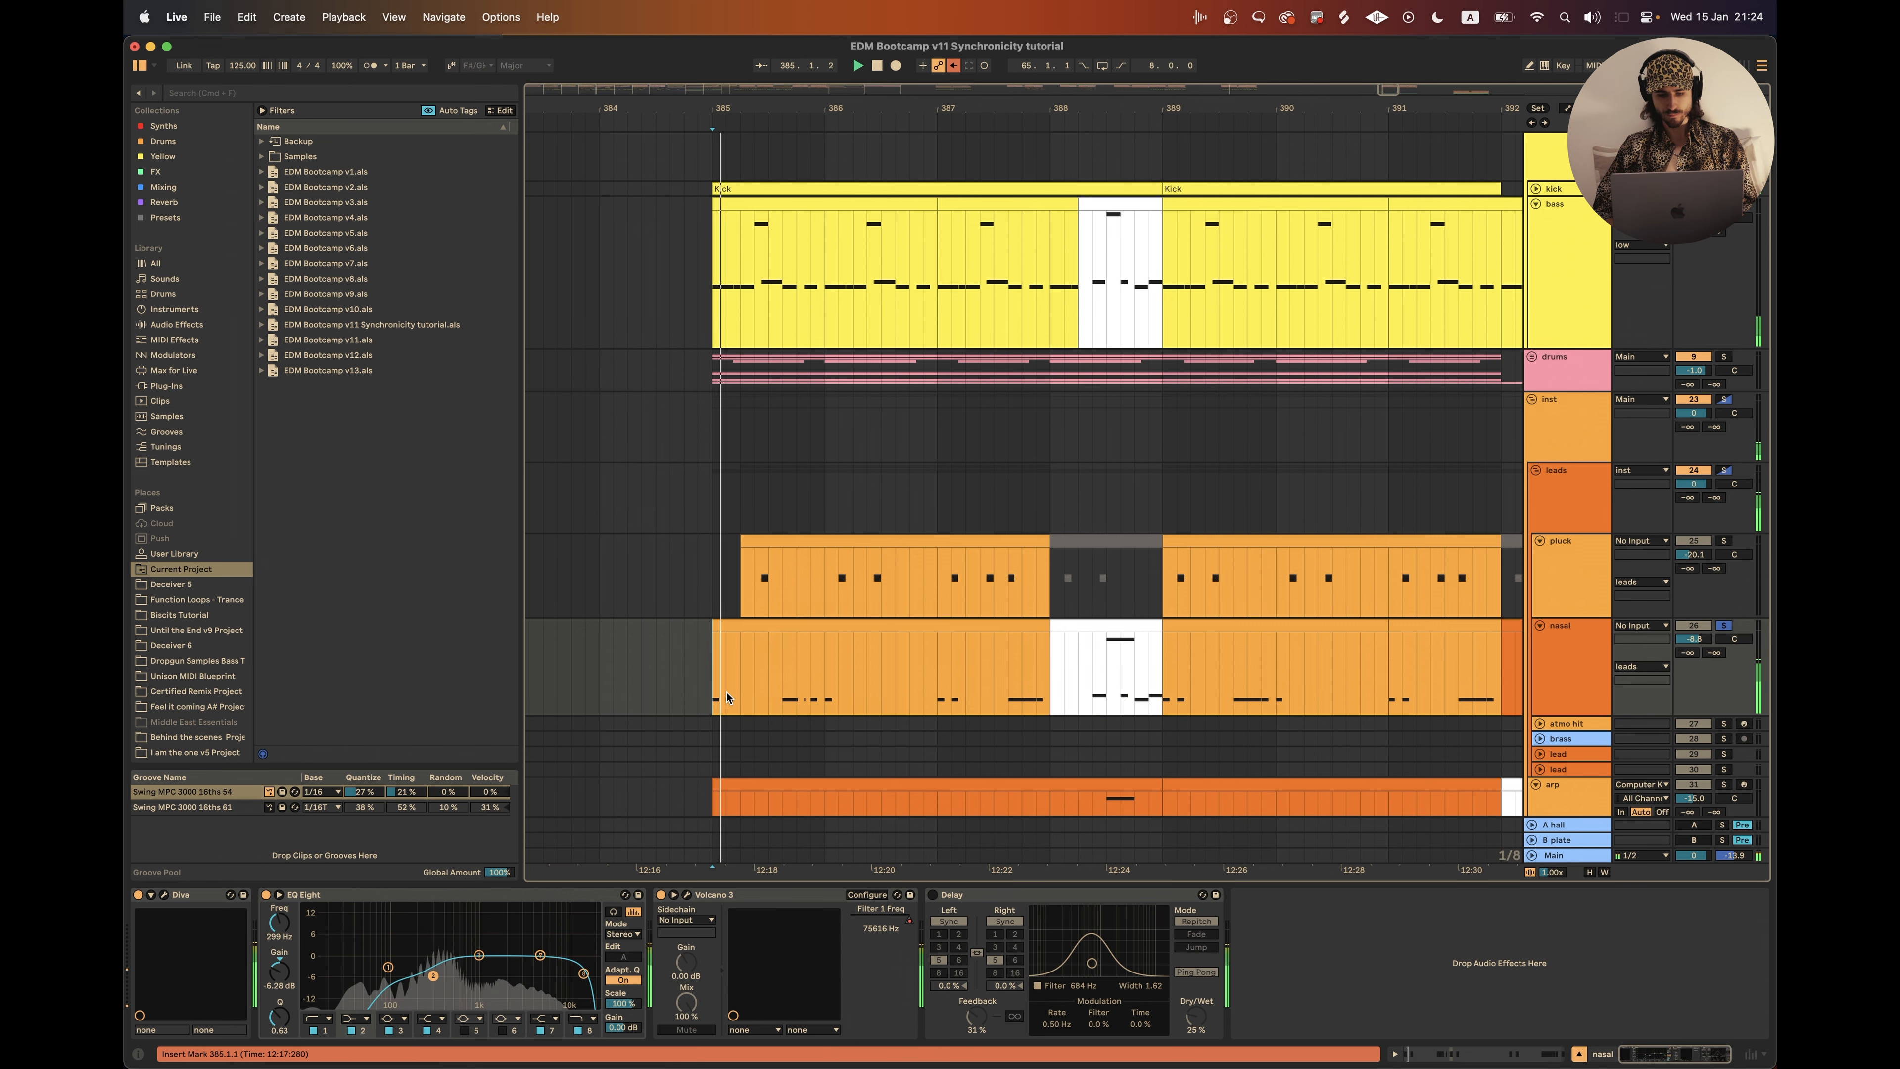
scroll(746, 687, down, 5)
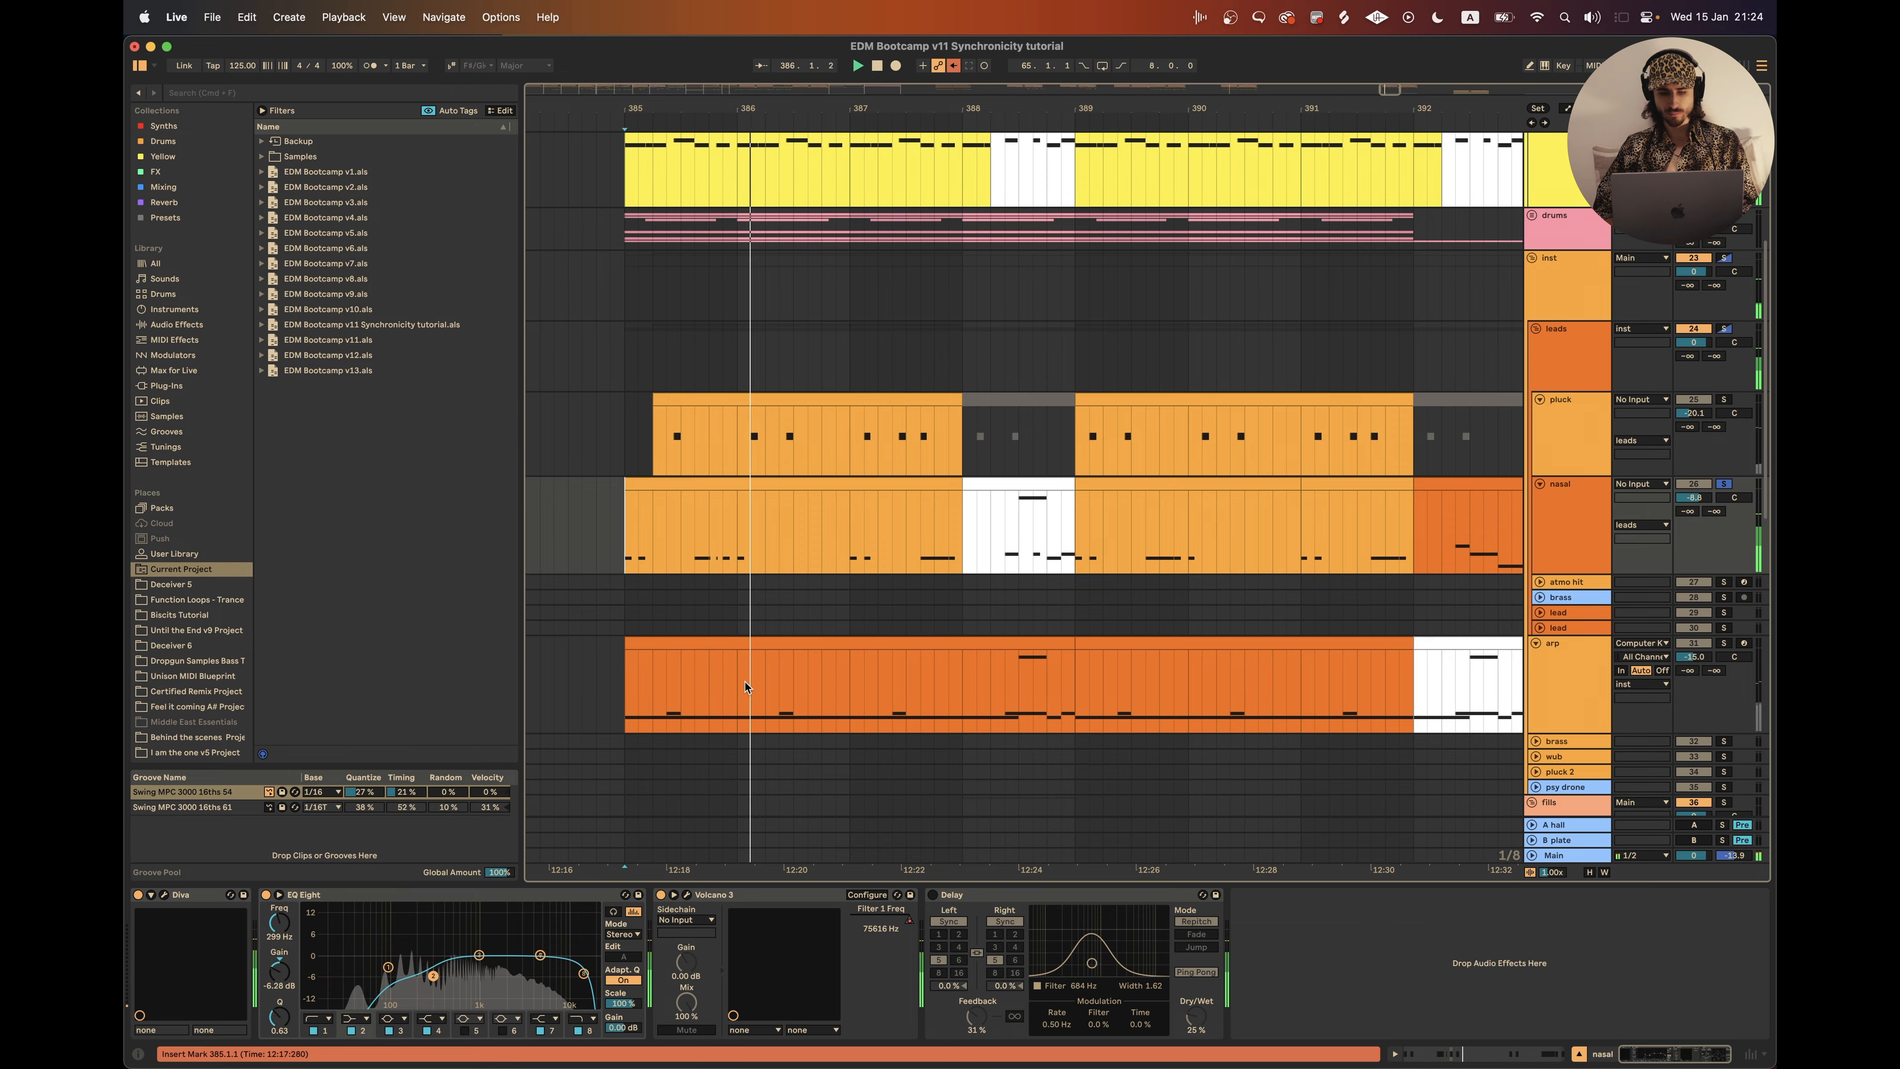
scroll(745, 687, up, 3)
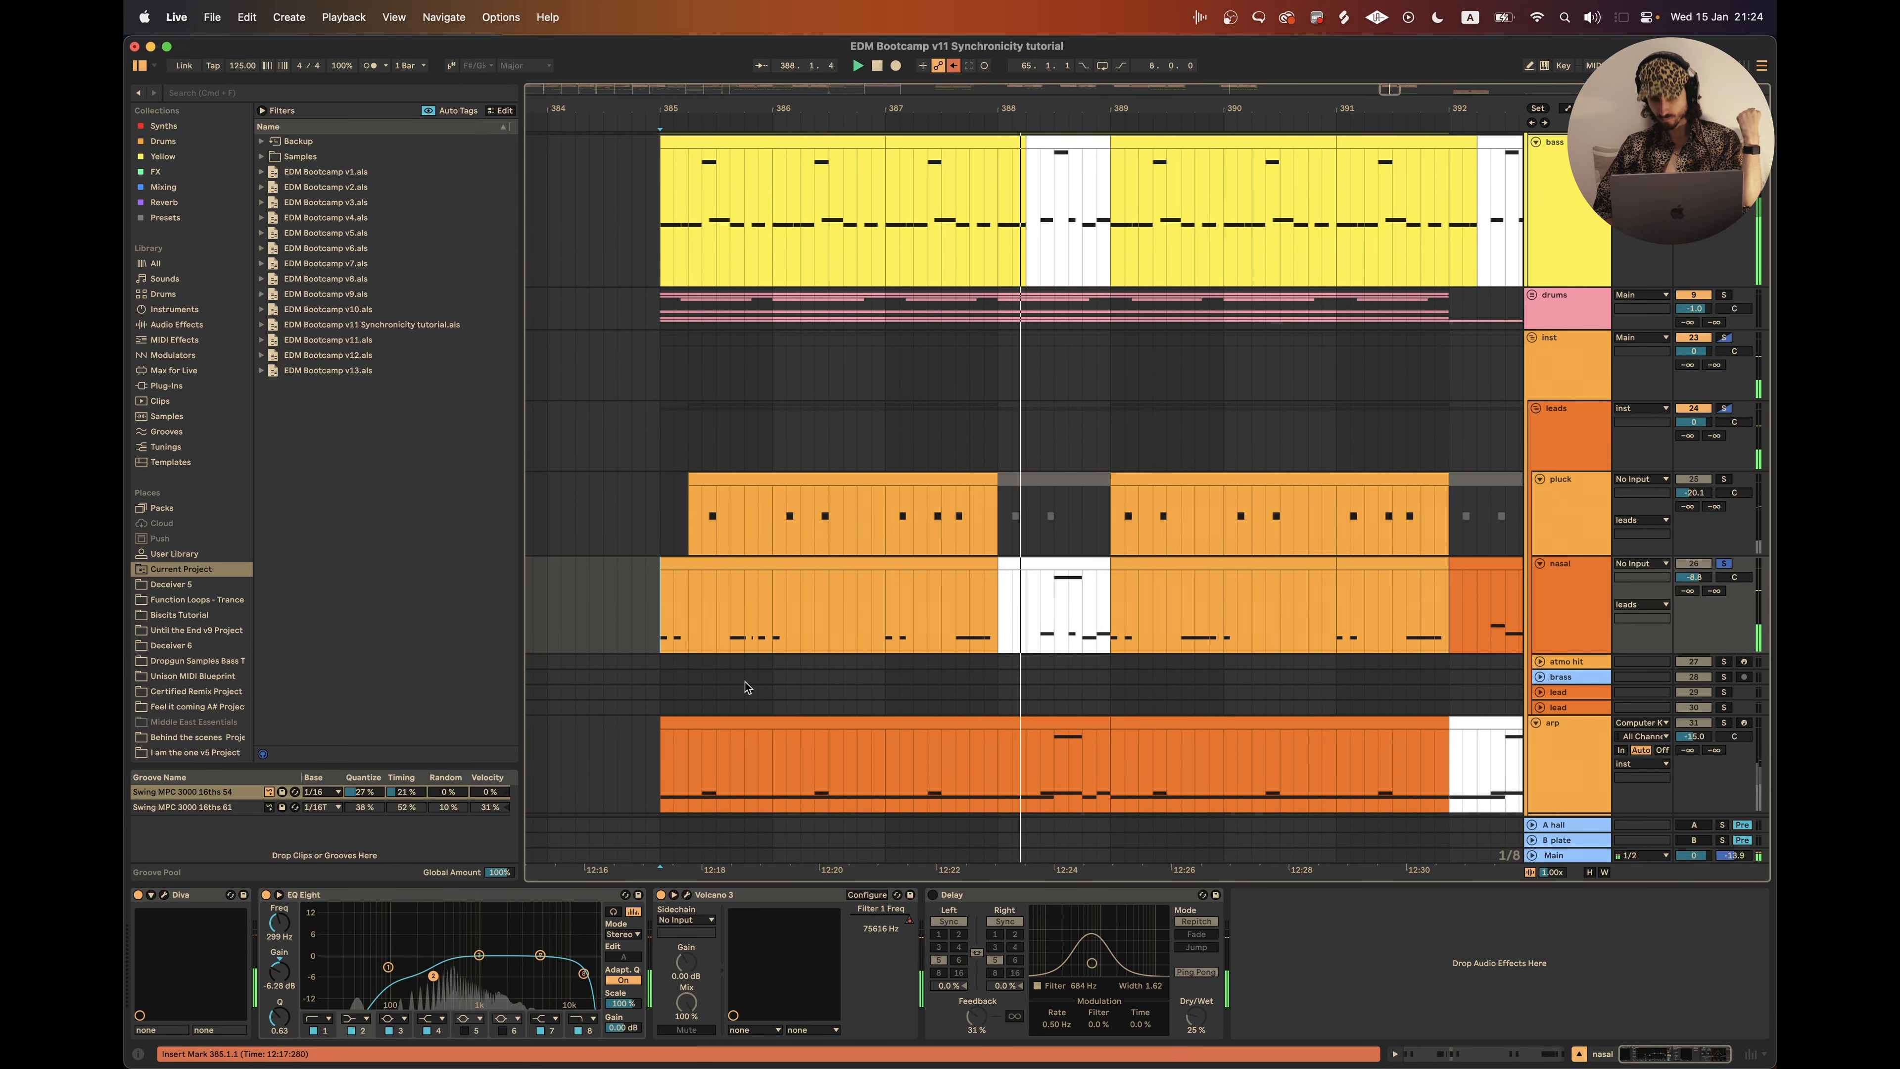
scroll(748, 687, right, 10)
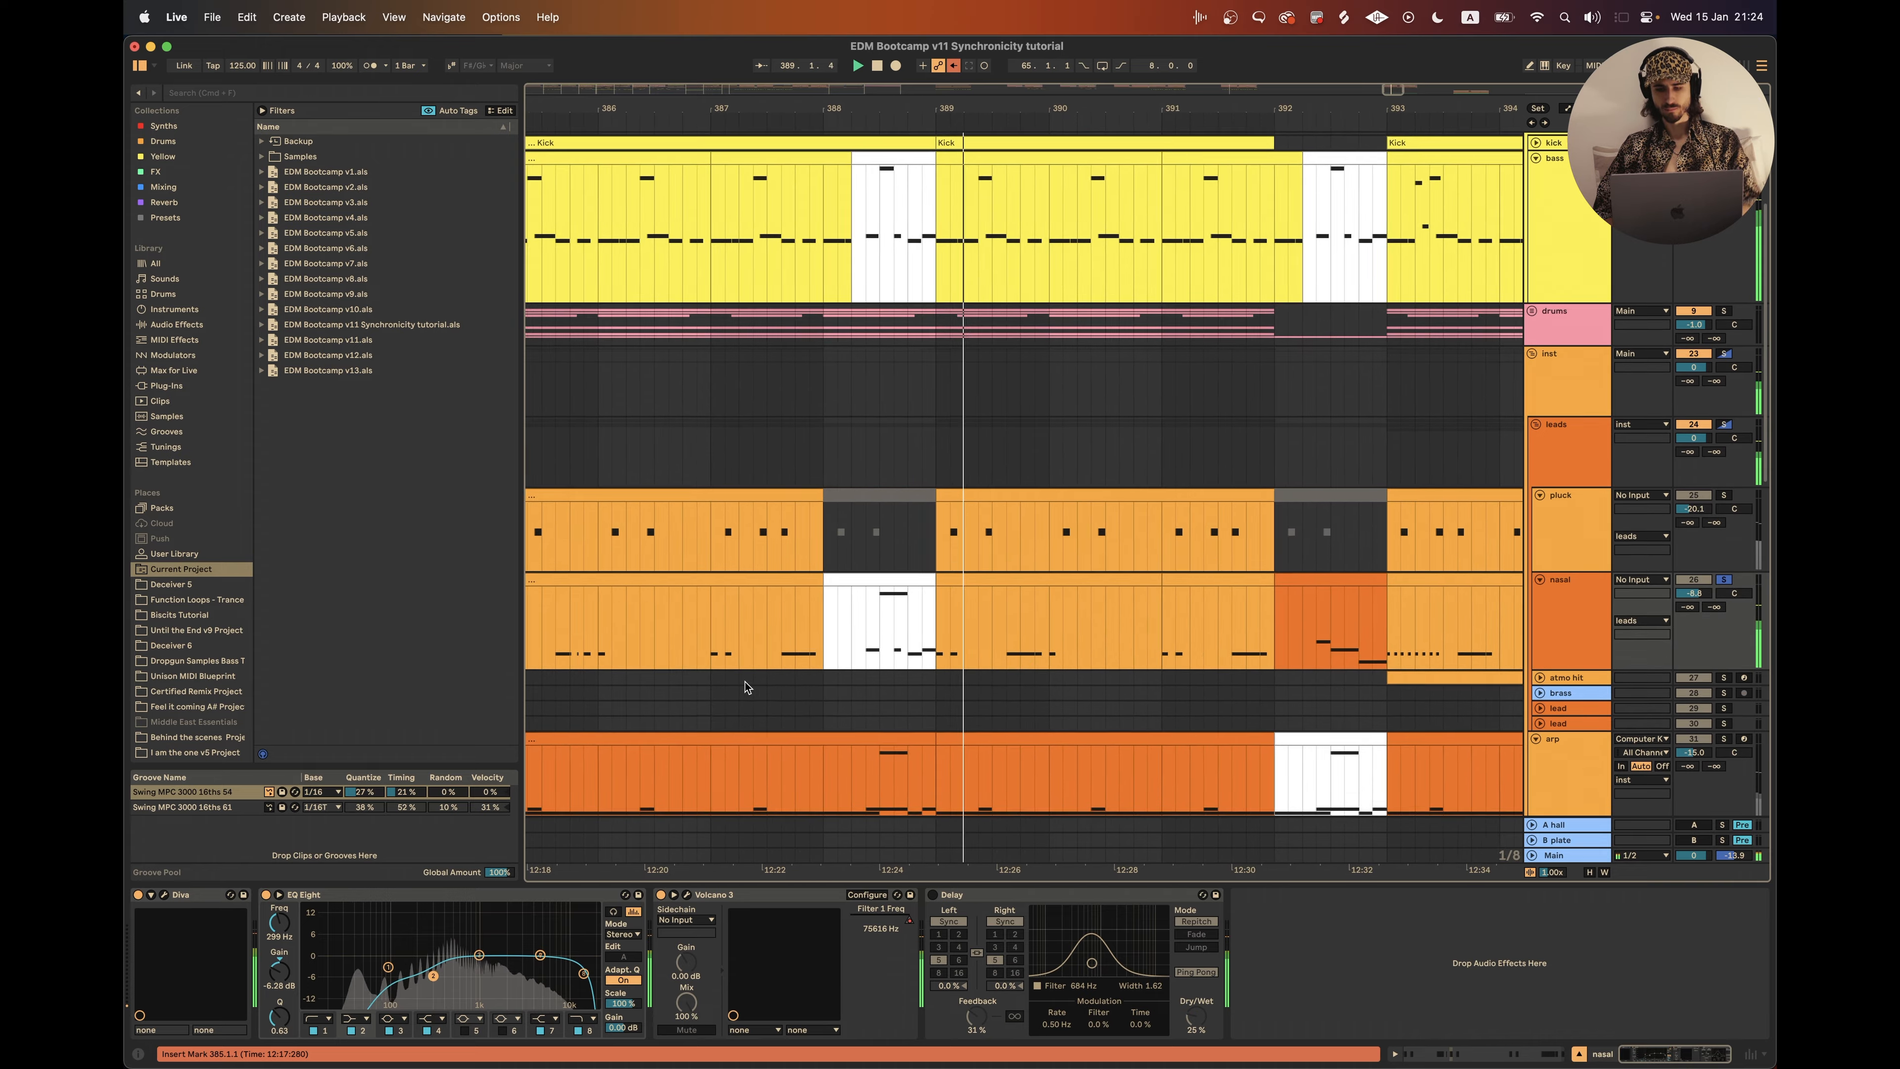
scroll(748, 687, down, 2)
scroll(748, 687, down, 2)
scroll(748, 687, up, 2)
scroll(745, 687, left, 2)
scroll(745, 687, up, 1)
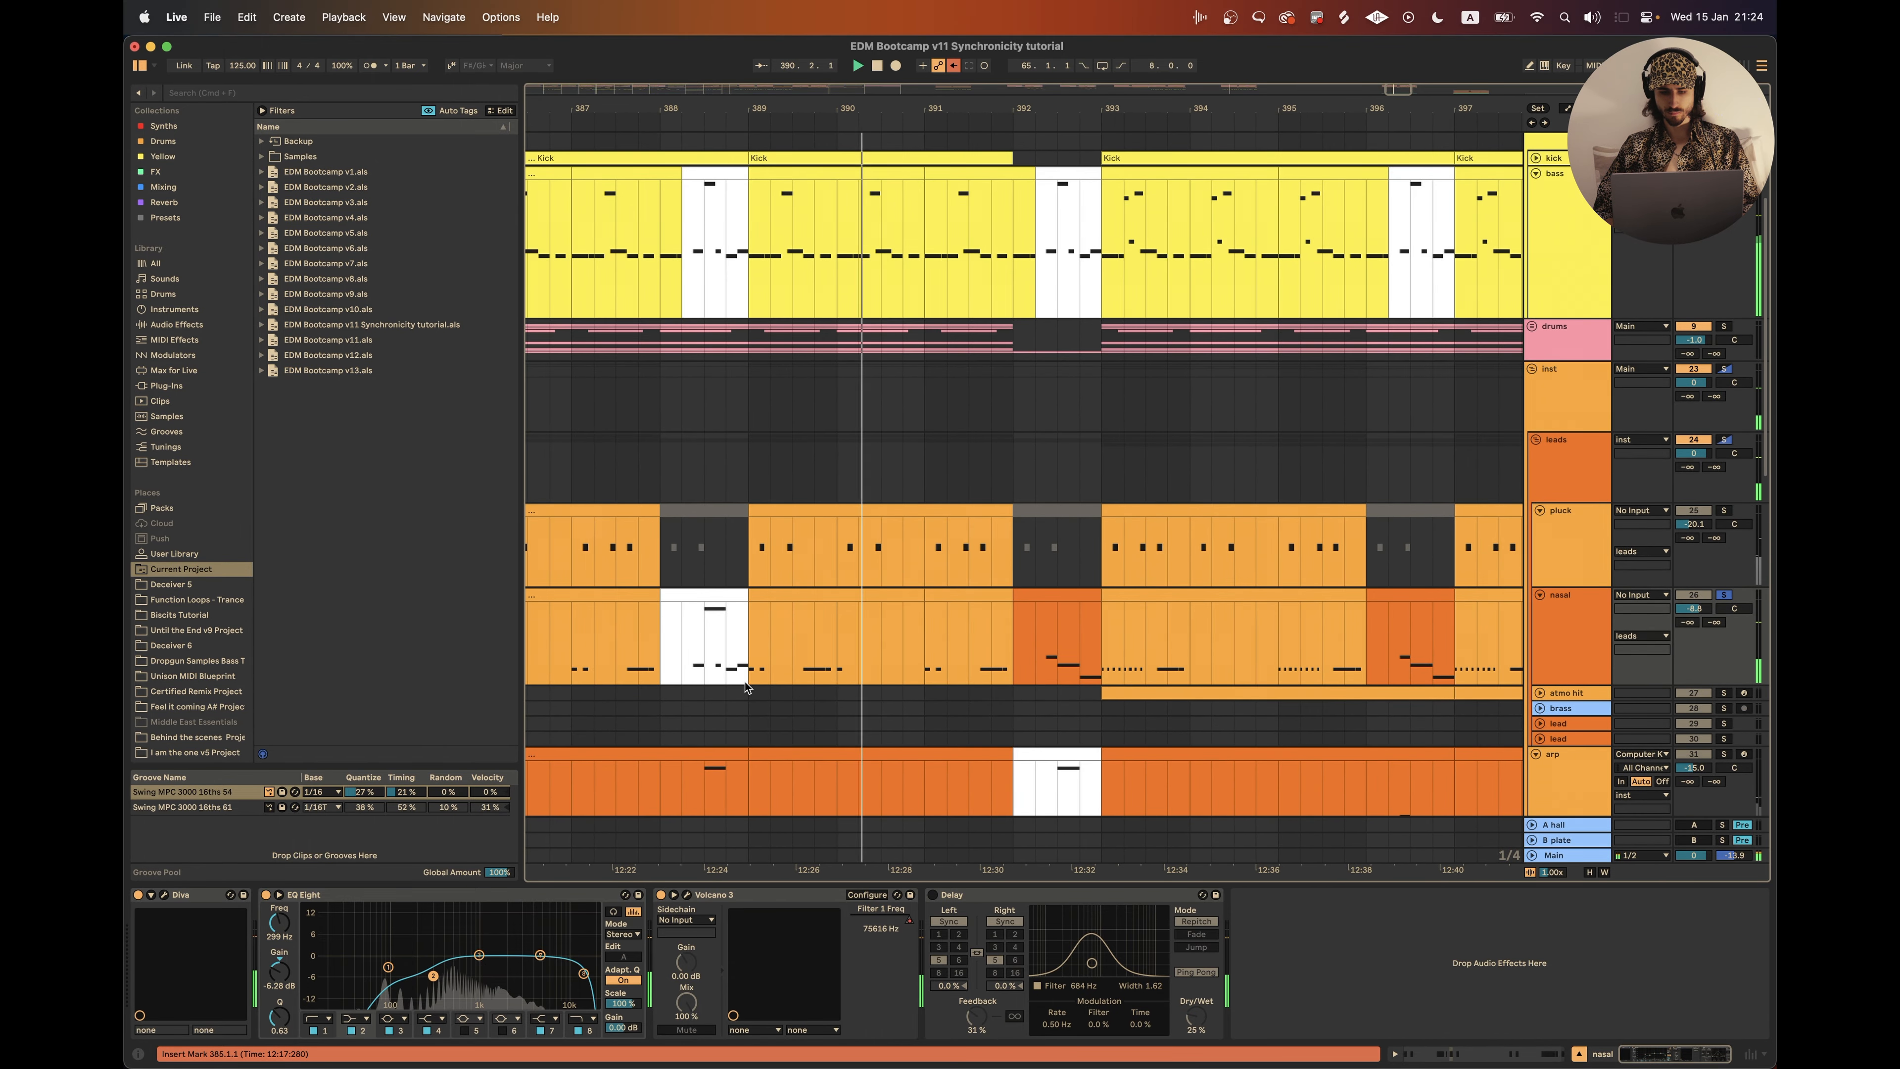
scroll(1013, 660, left, 2)
scroll(1013, 660, up, 1)
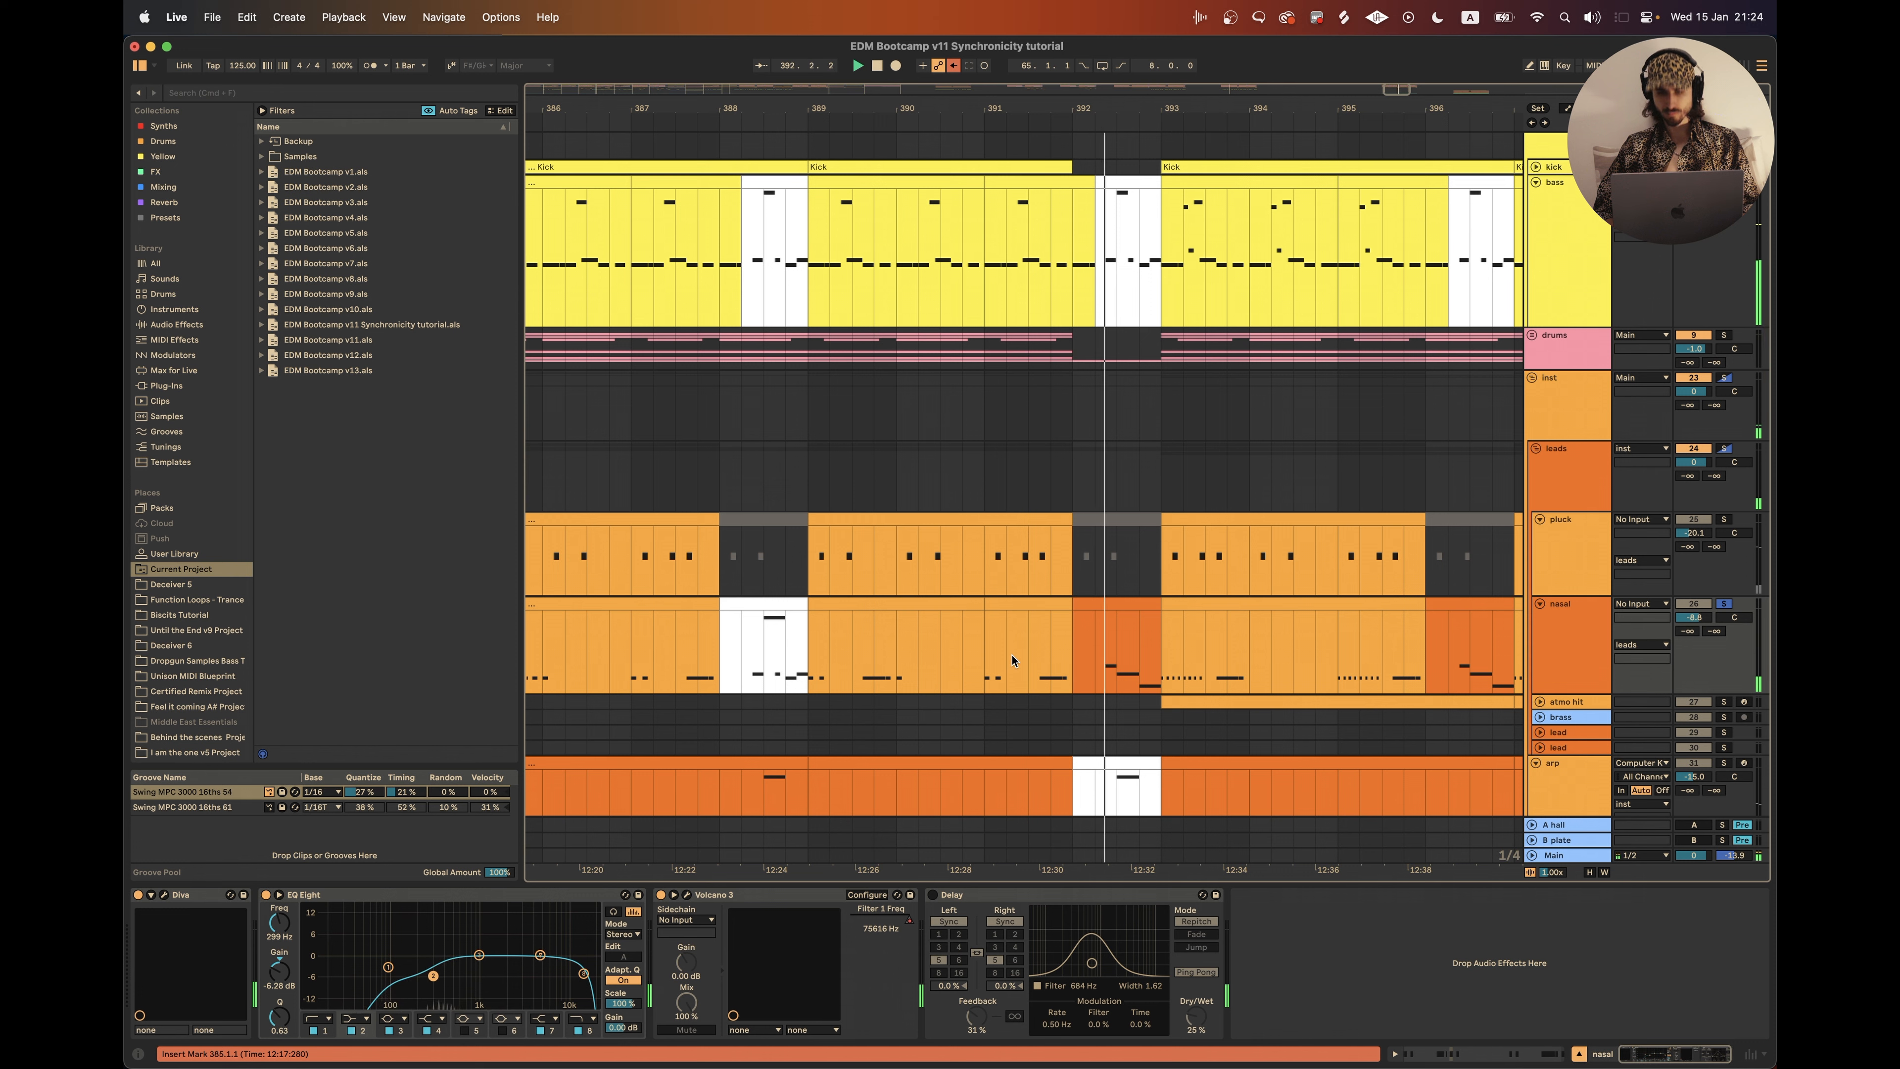
Step: Select bar 392 on the nasal track and the same bar on the bass track to compare their fills
drag(1065, 658, 1160, 660)
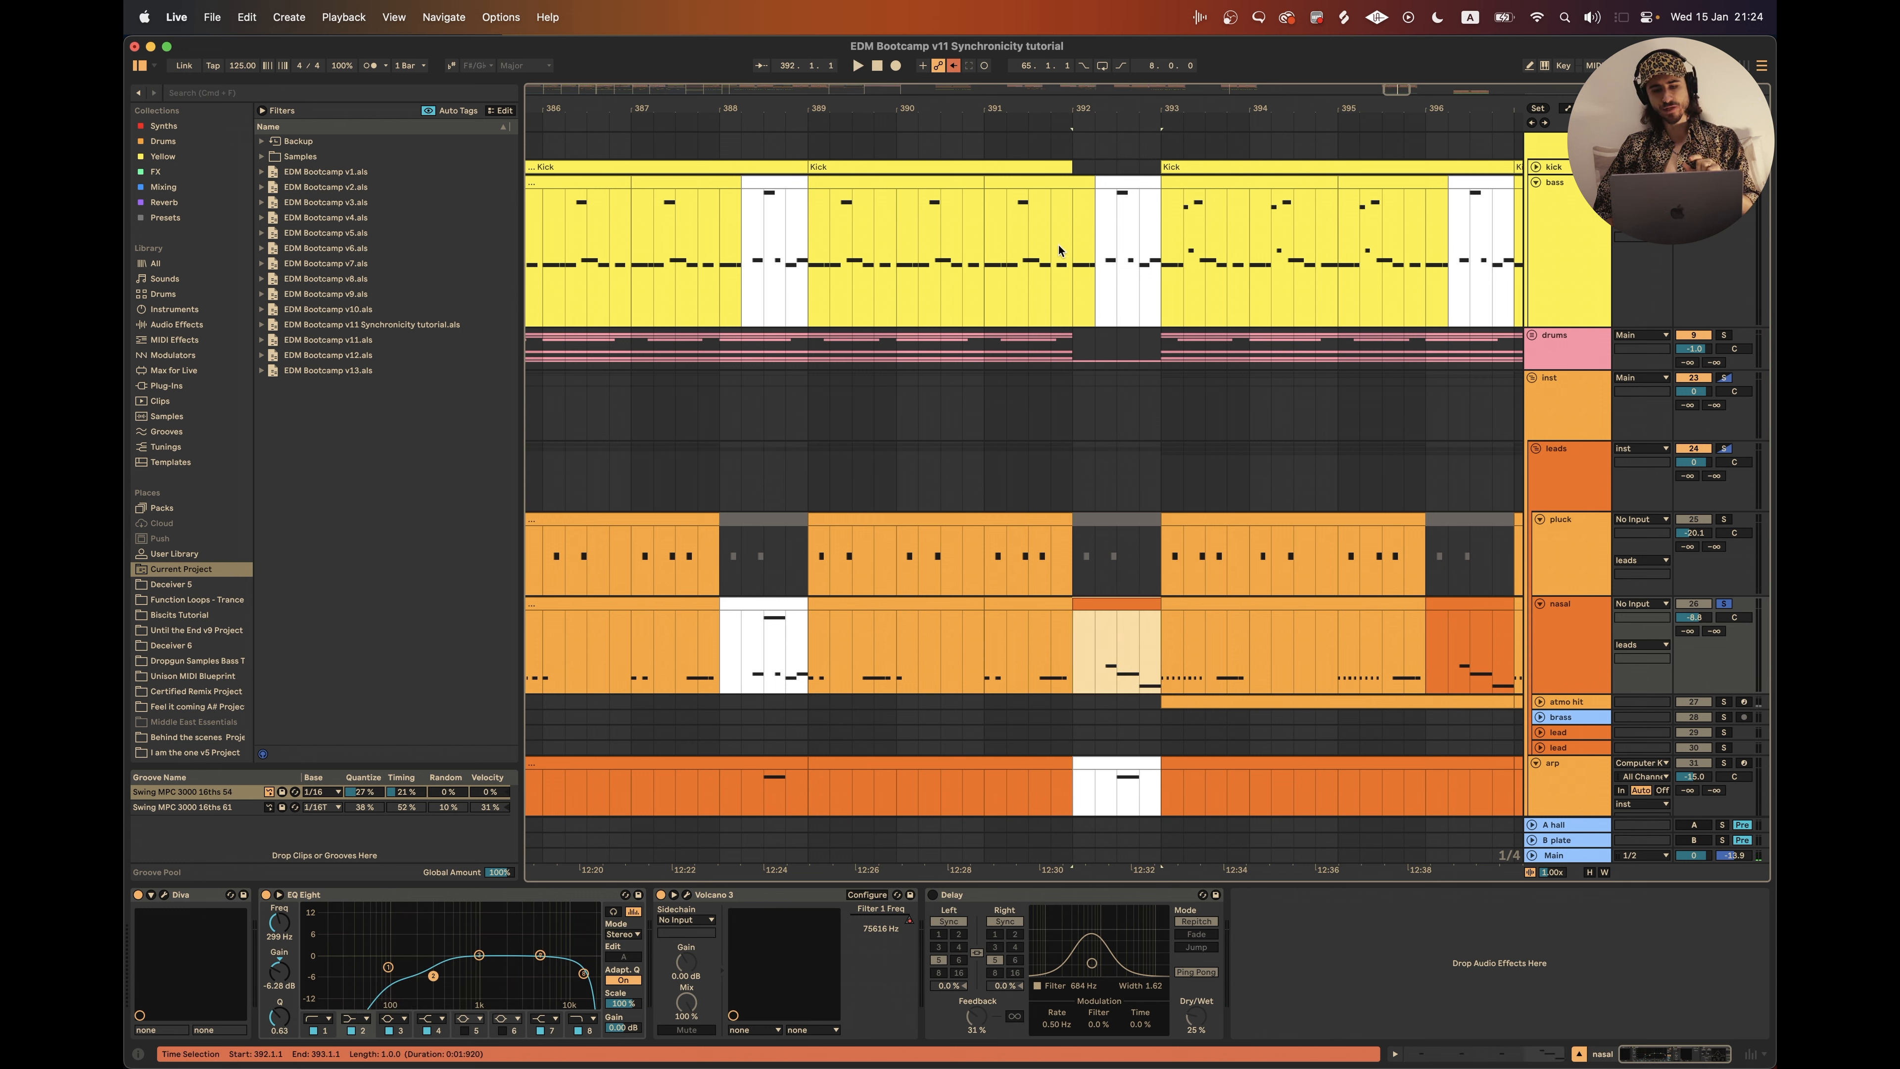
drag(1062, 265, 1161, 287)
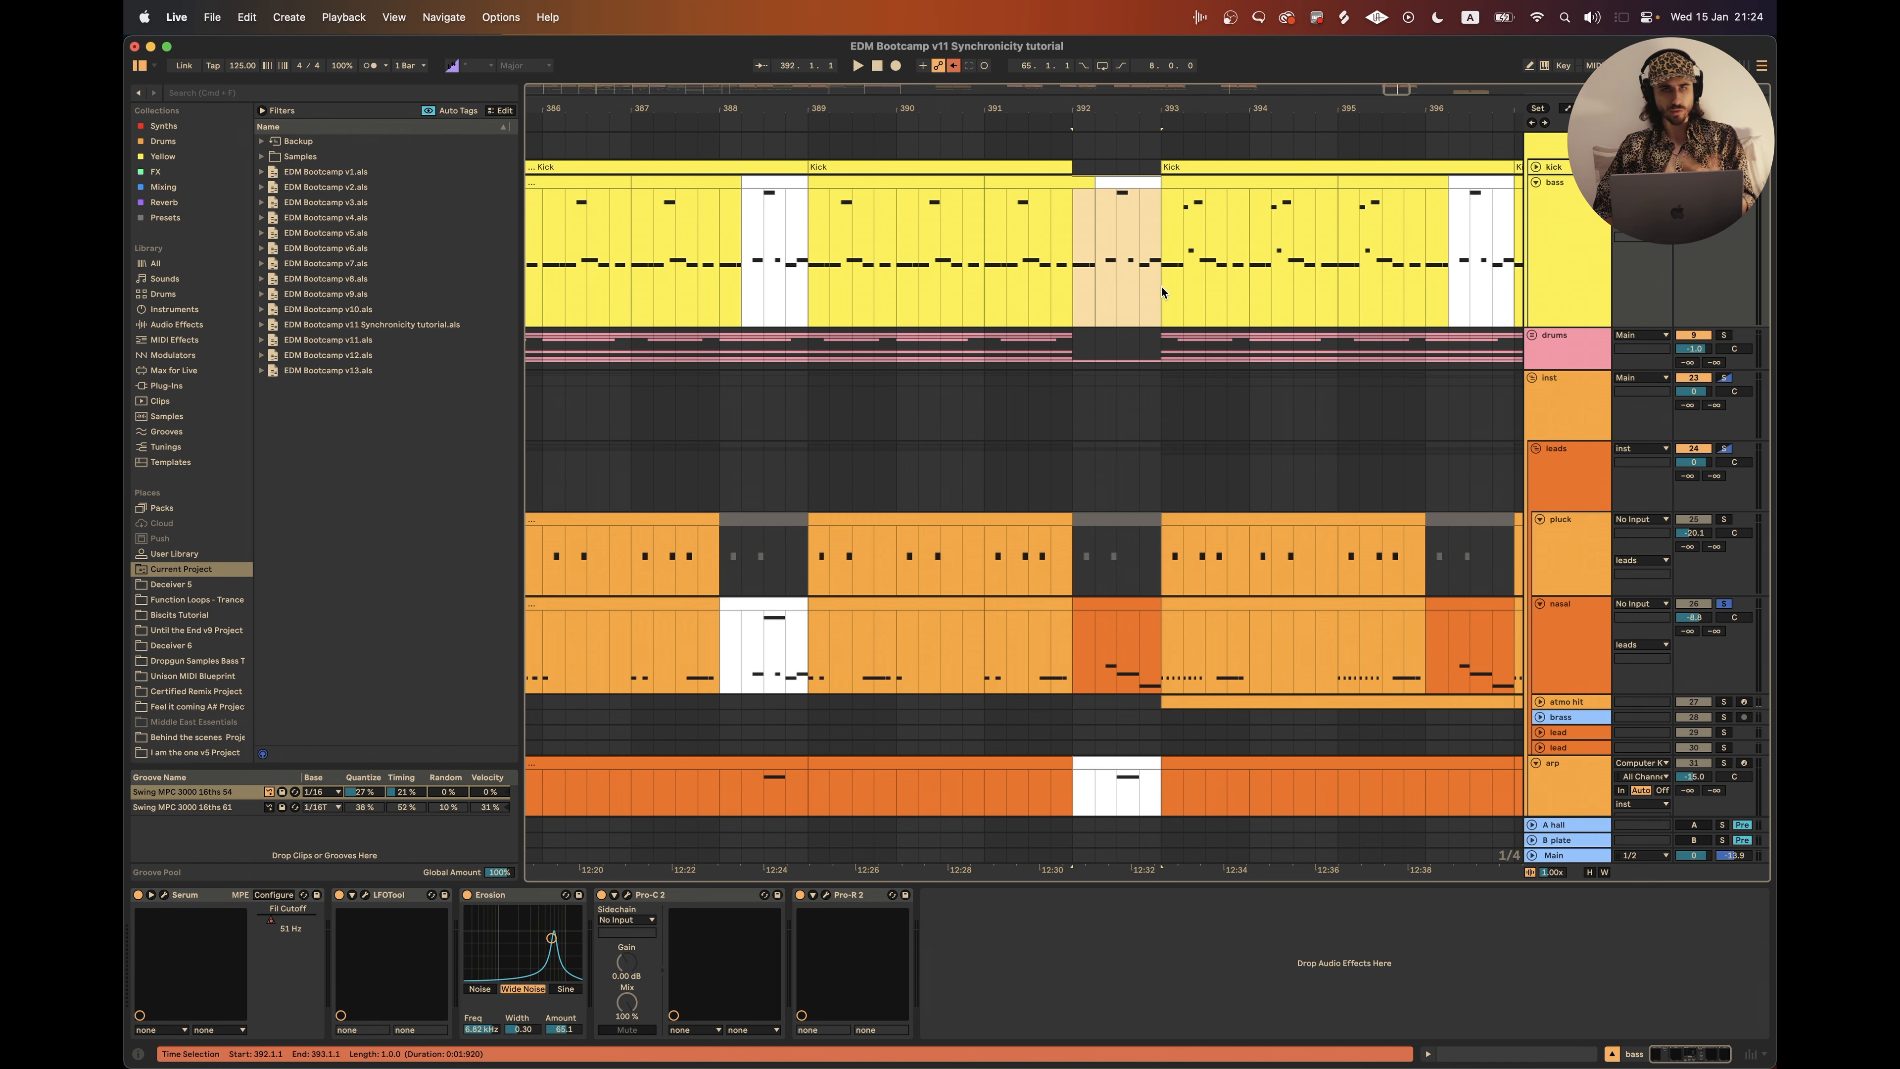
scroll(972, 412, down, 5)
scroll(972, 411, left, 5)
scroll(721, 520, up, 5)
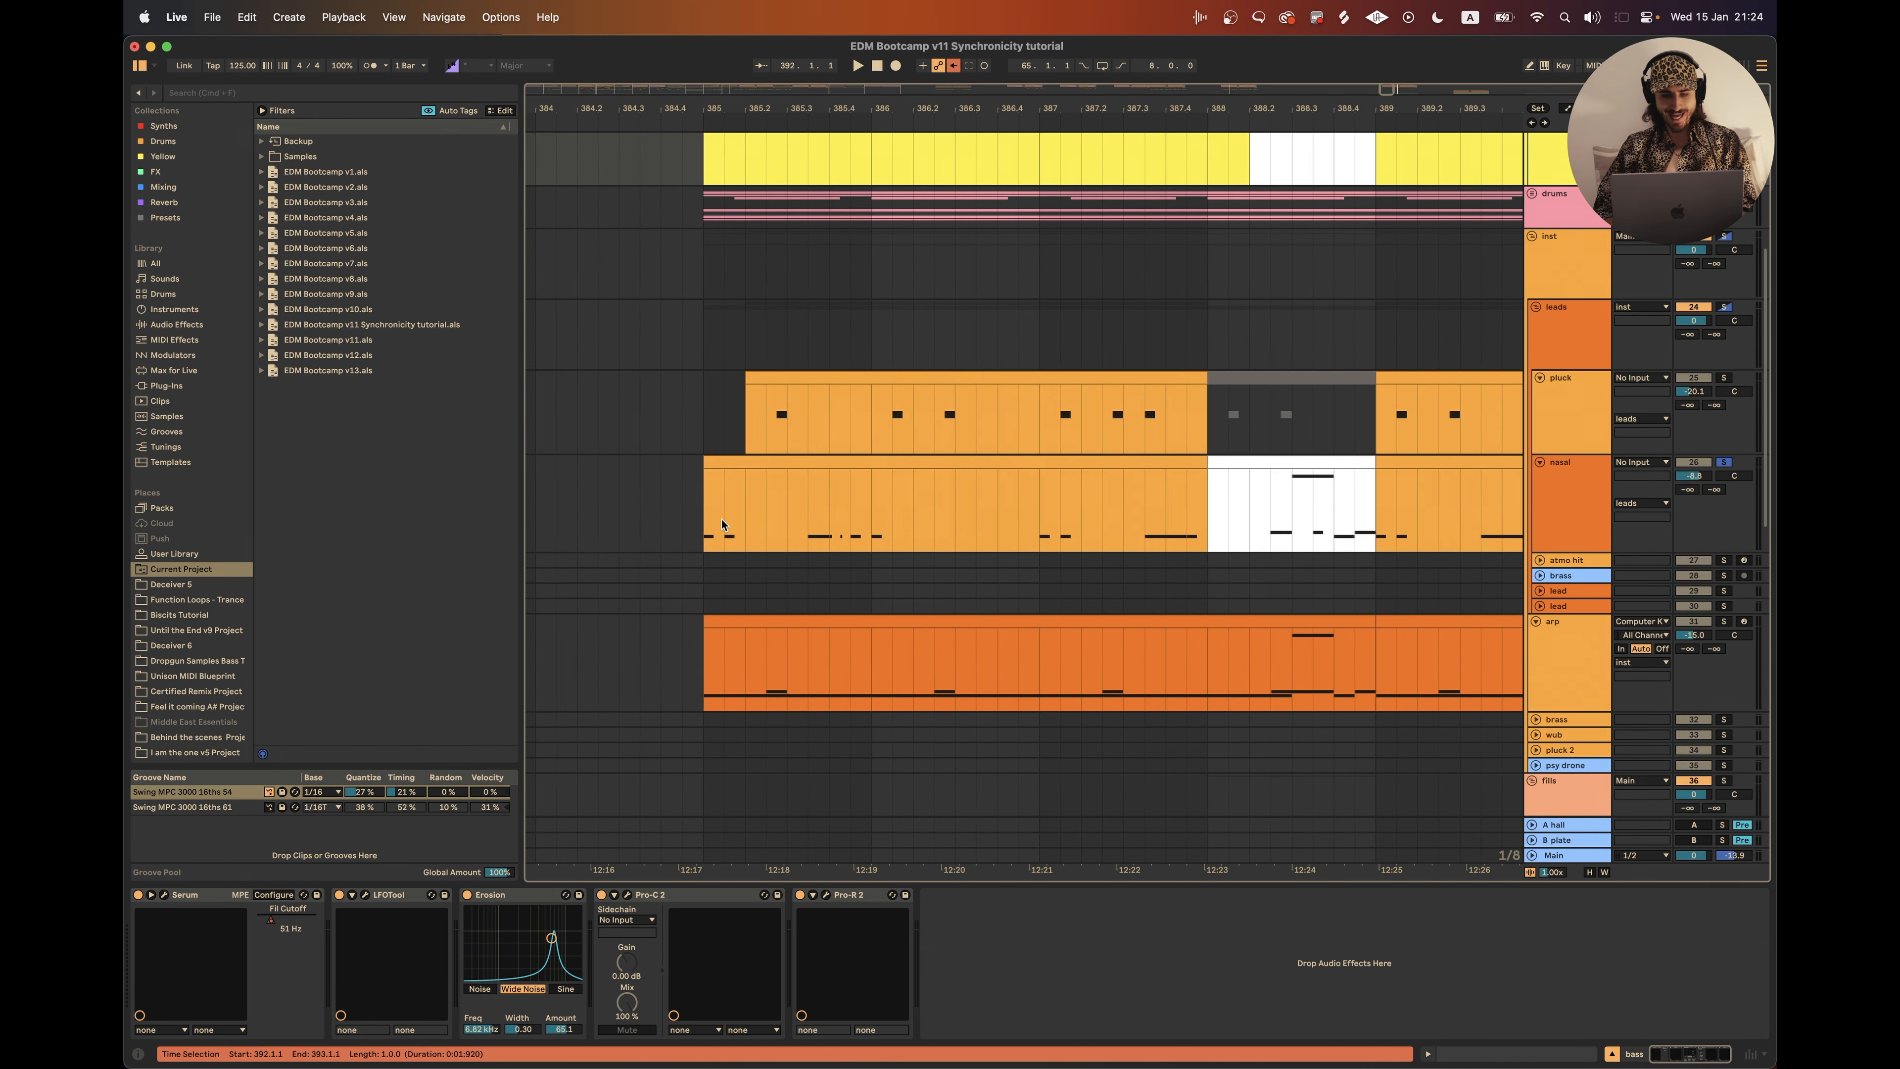
Step: Compare the bass and nasal notes by selecting 385.3.3 to 385.4.1 on both tracks and the nasal note at 386.1.1
click(1594, 584)
scroll(1594, 584, up, 3)
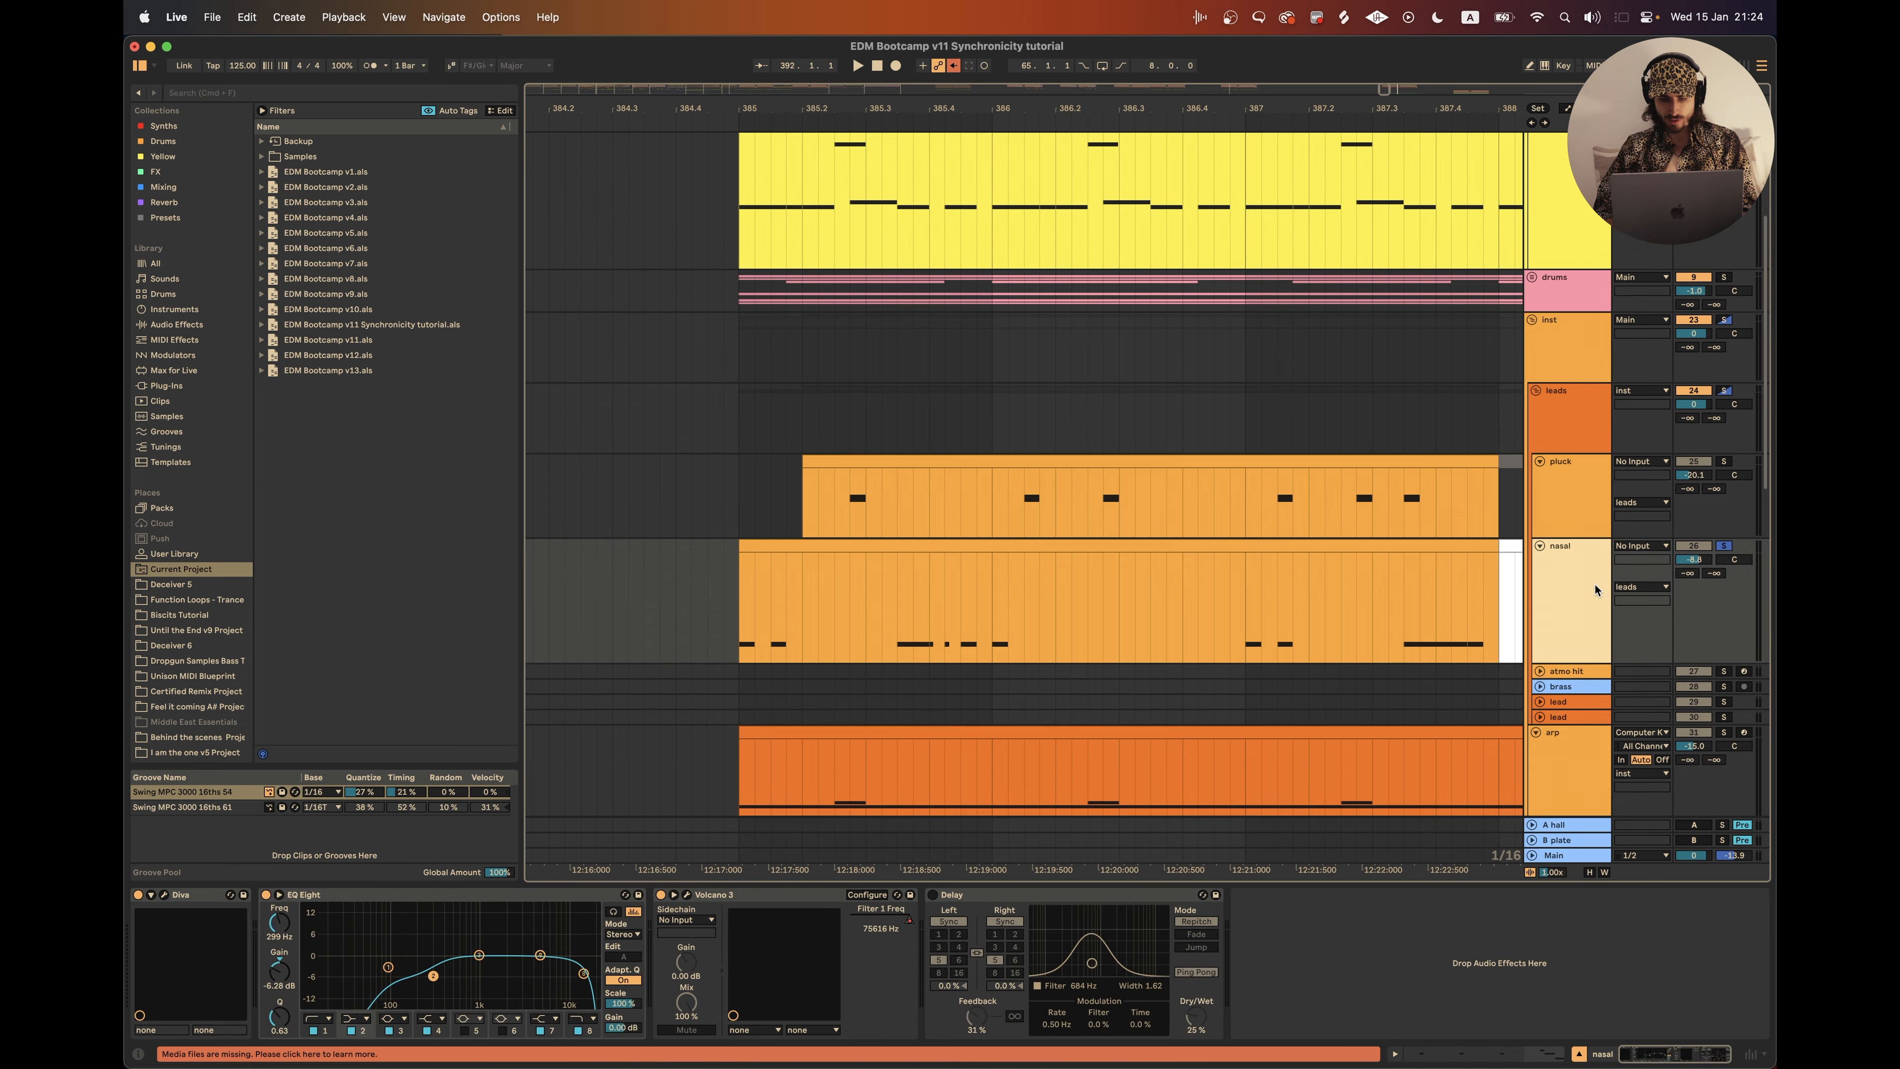
scroll(1166, 618, up, 4)
scroll(1165, 618, left, 3)
drag(960, 226, 1034, 240)
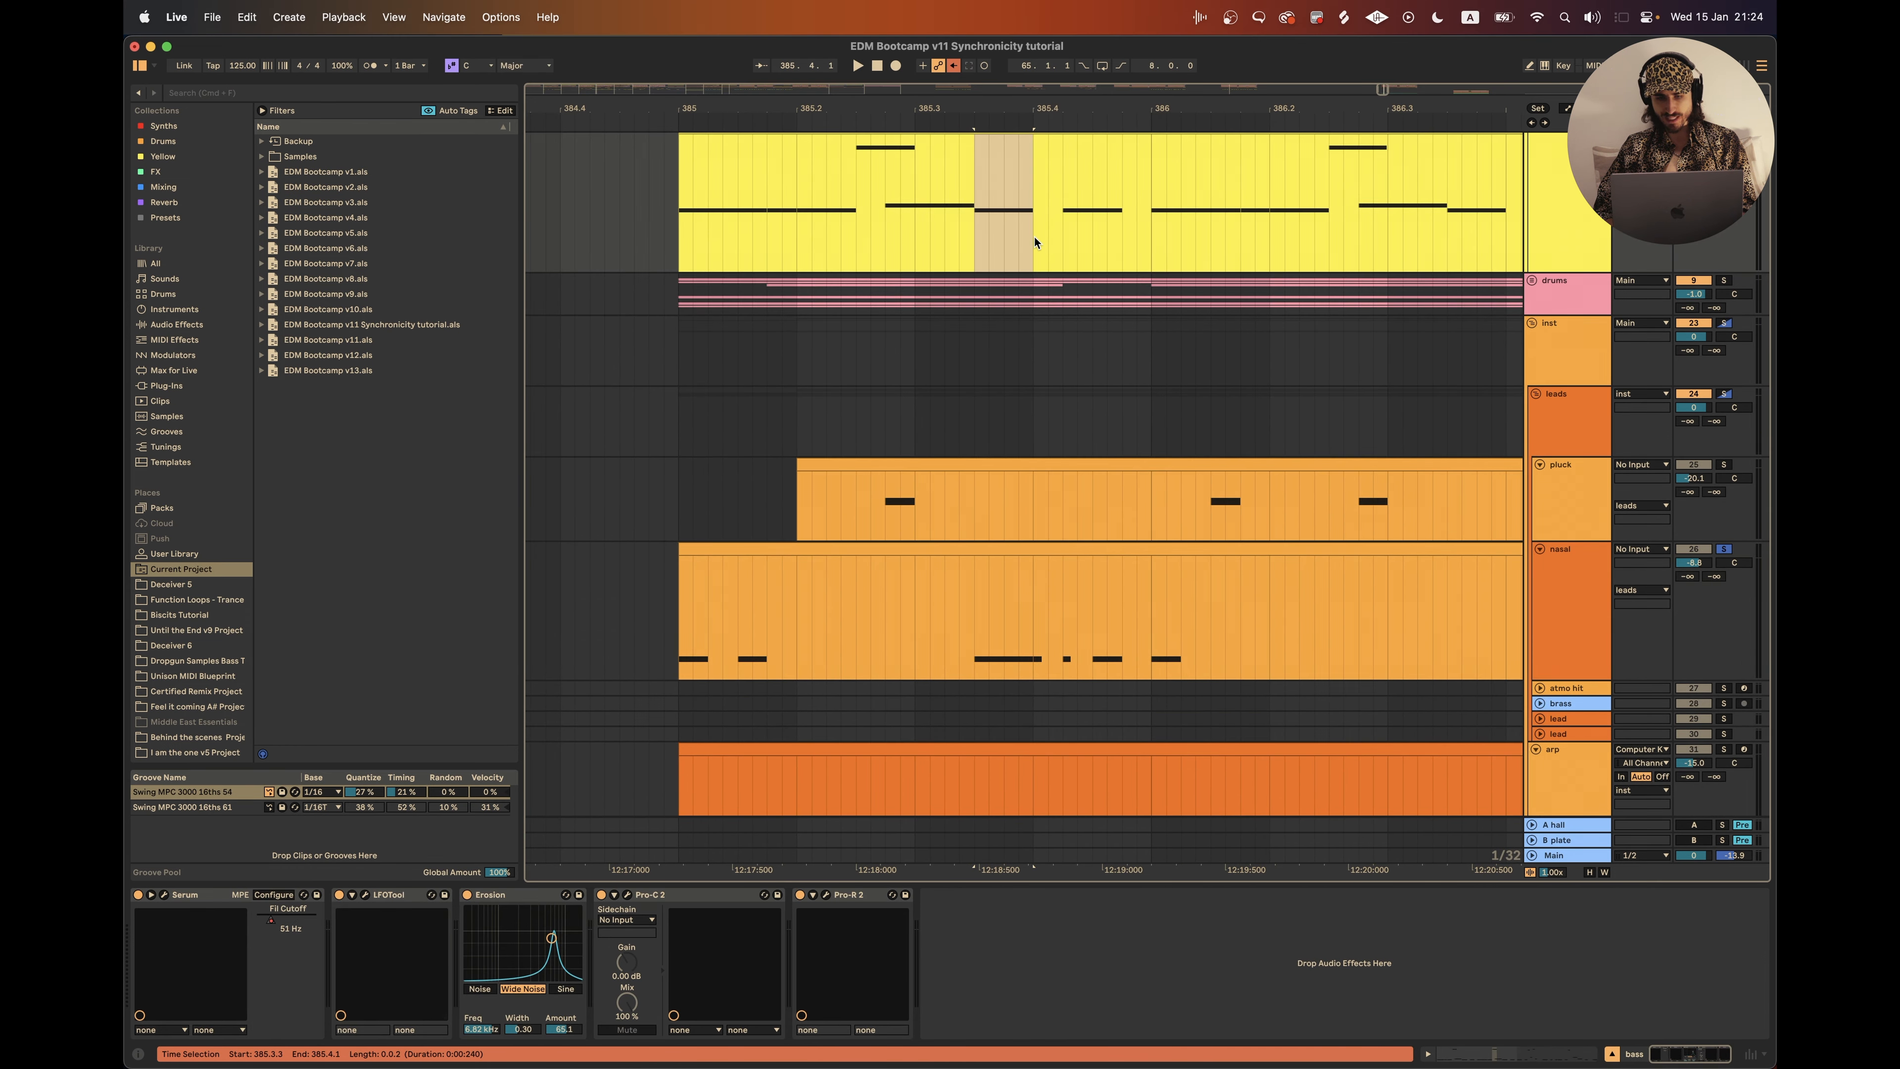
drag(976, 666, 1035, 658)
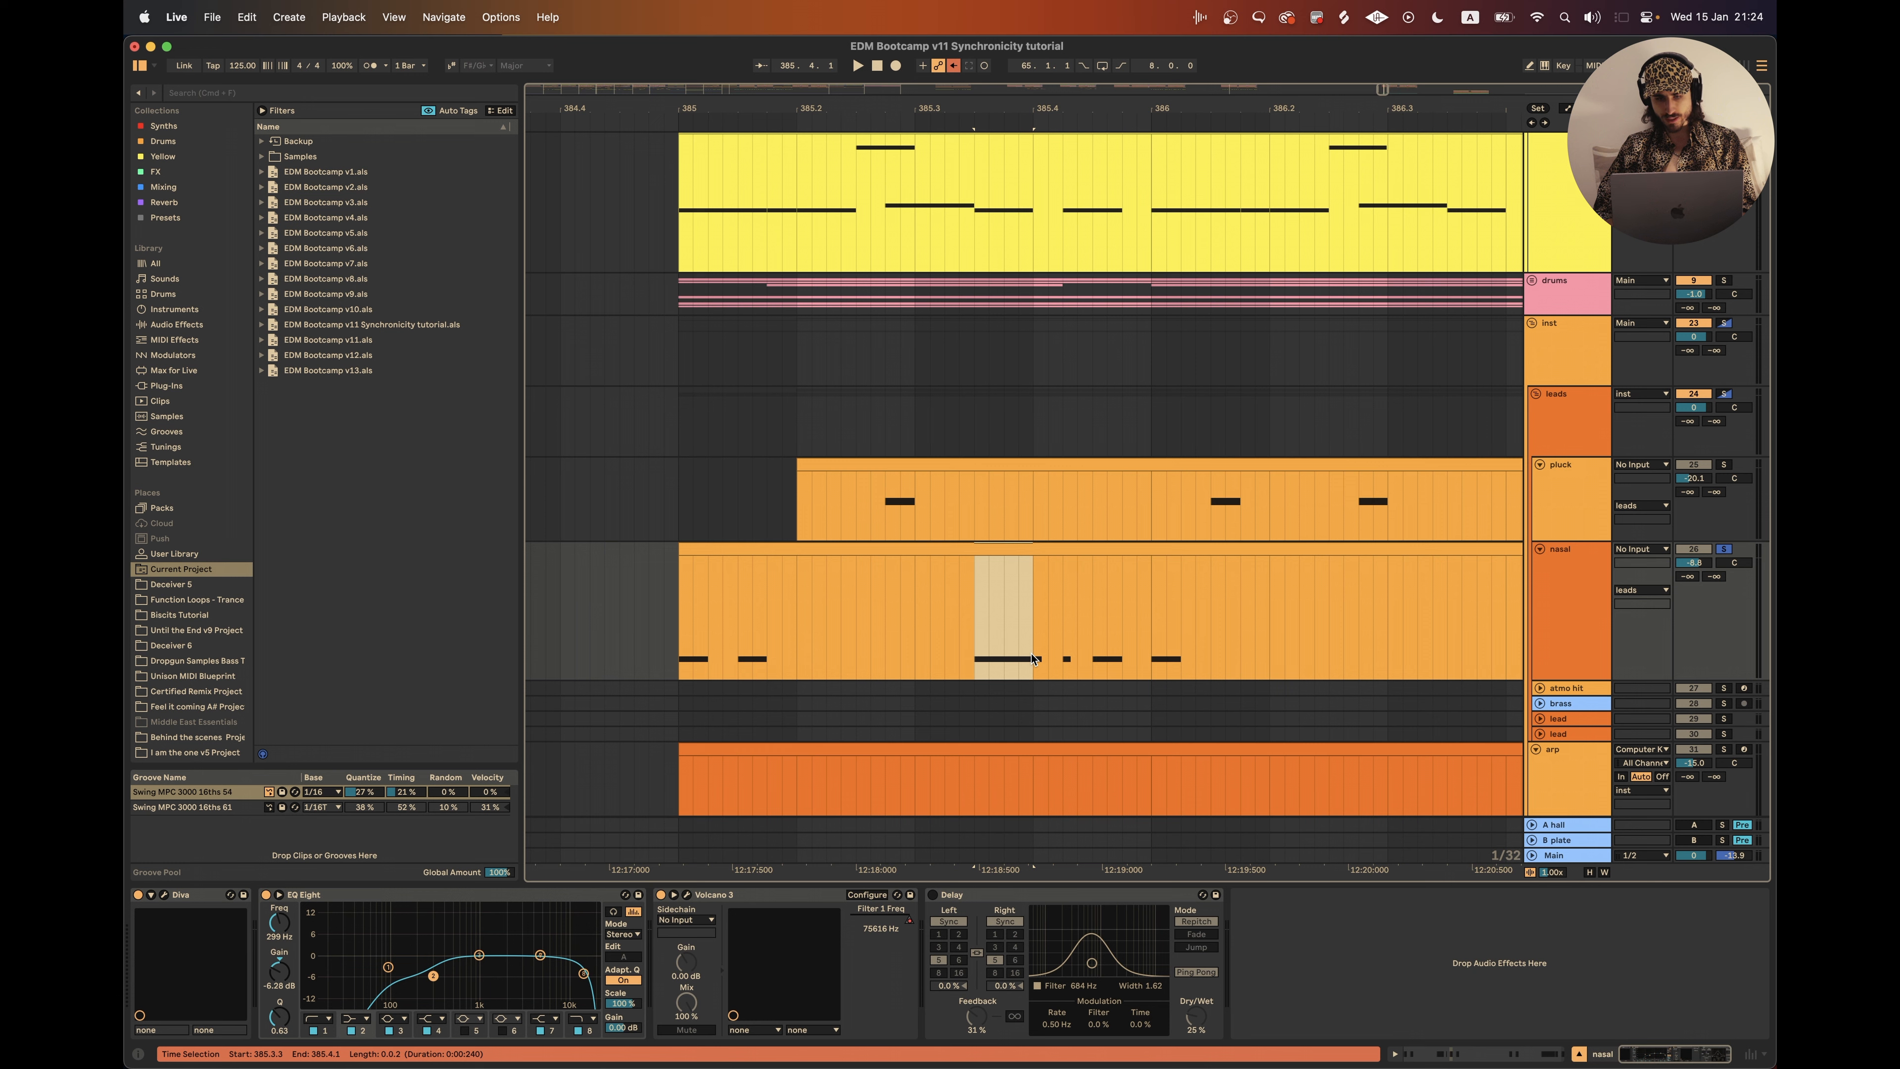
click(1068, 638)
drag(1155, 638, 1180, 632)
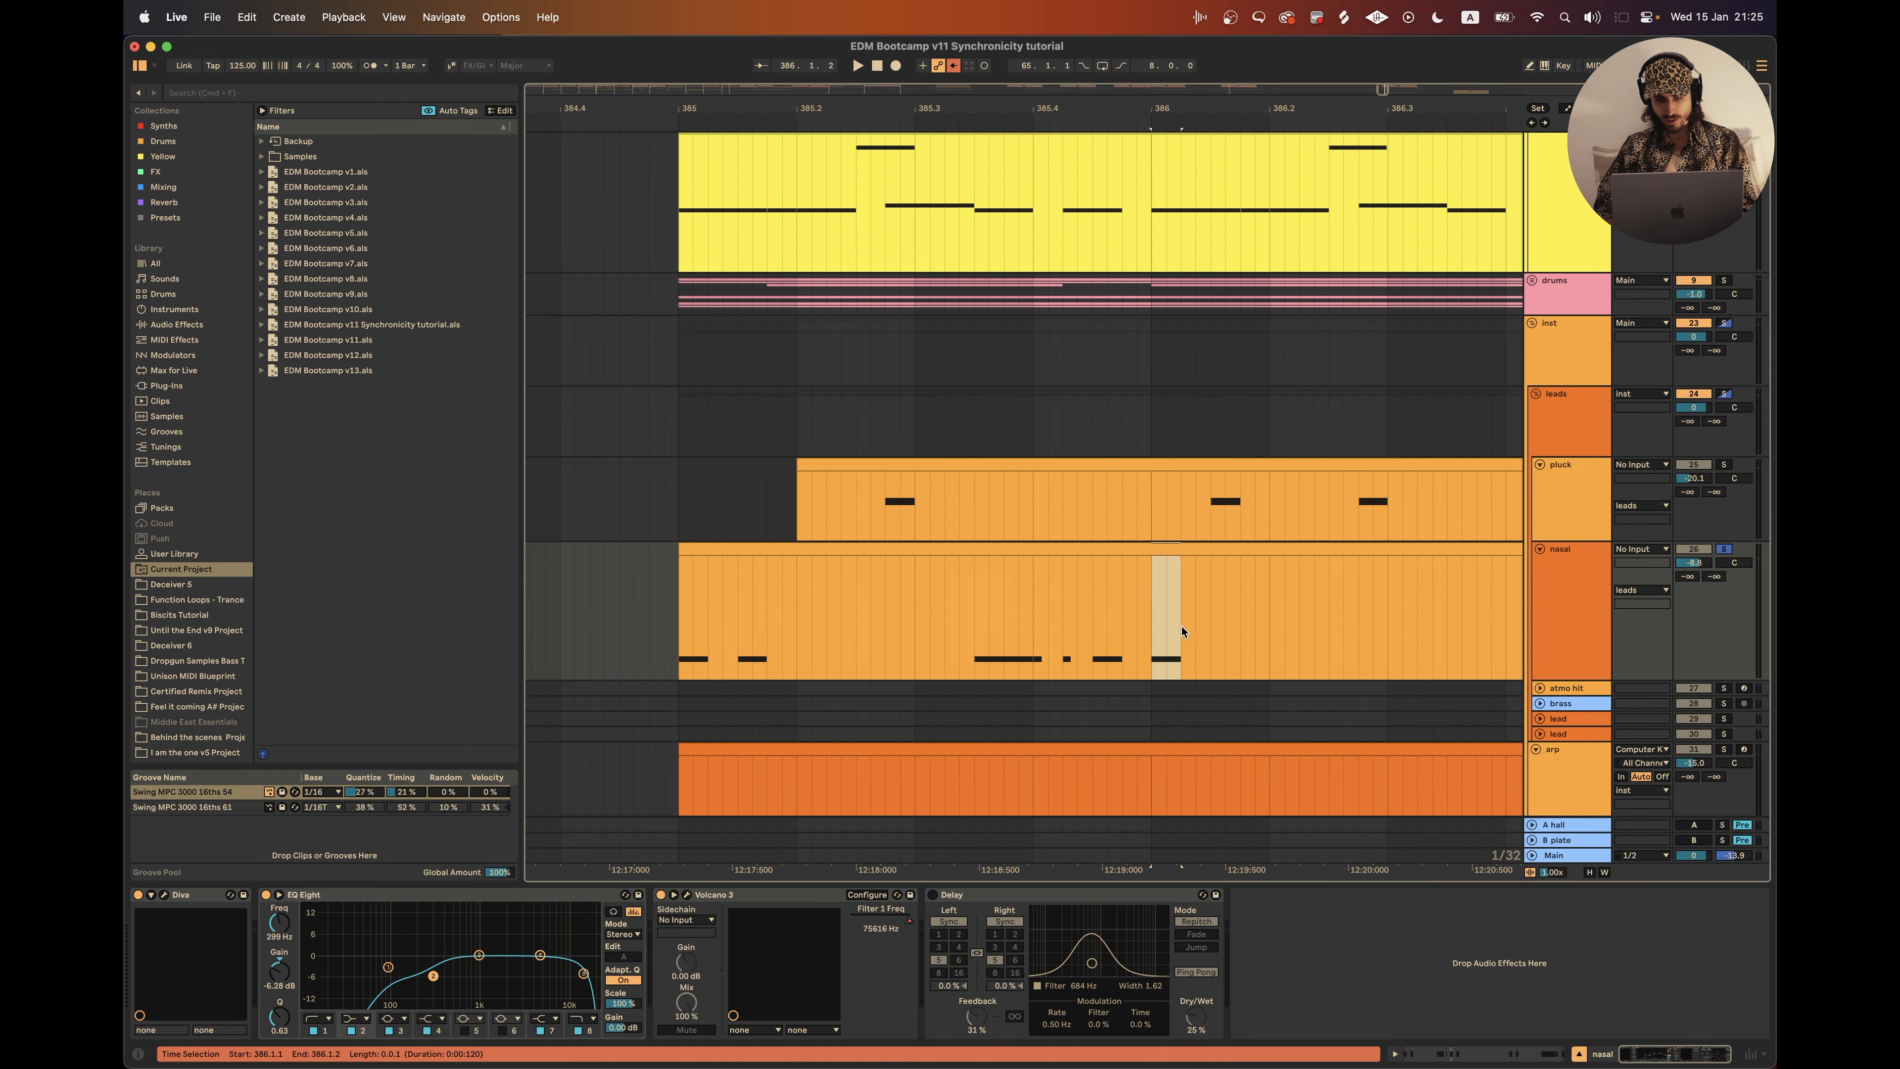
Step: Set the start position to bar 385 on the pluck track and solo that track alongside the nasal track
scroll(1182, 632, right, 9)
scroll(1182, 632, down, 6)
scroll(1182, 632, right, 3)
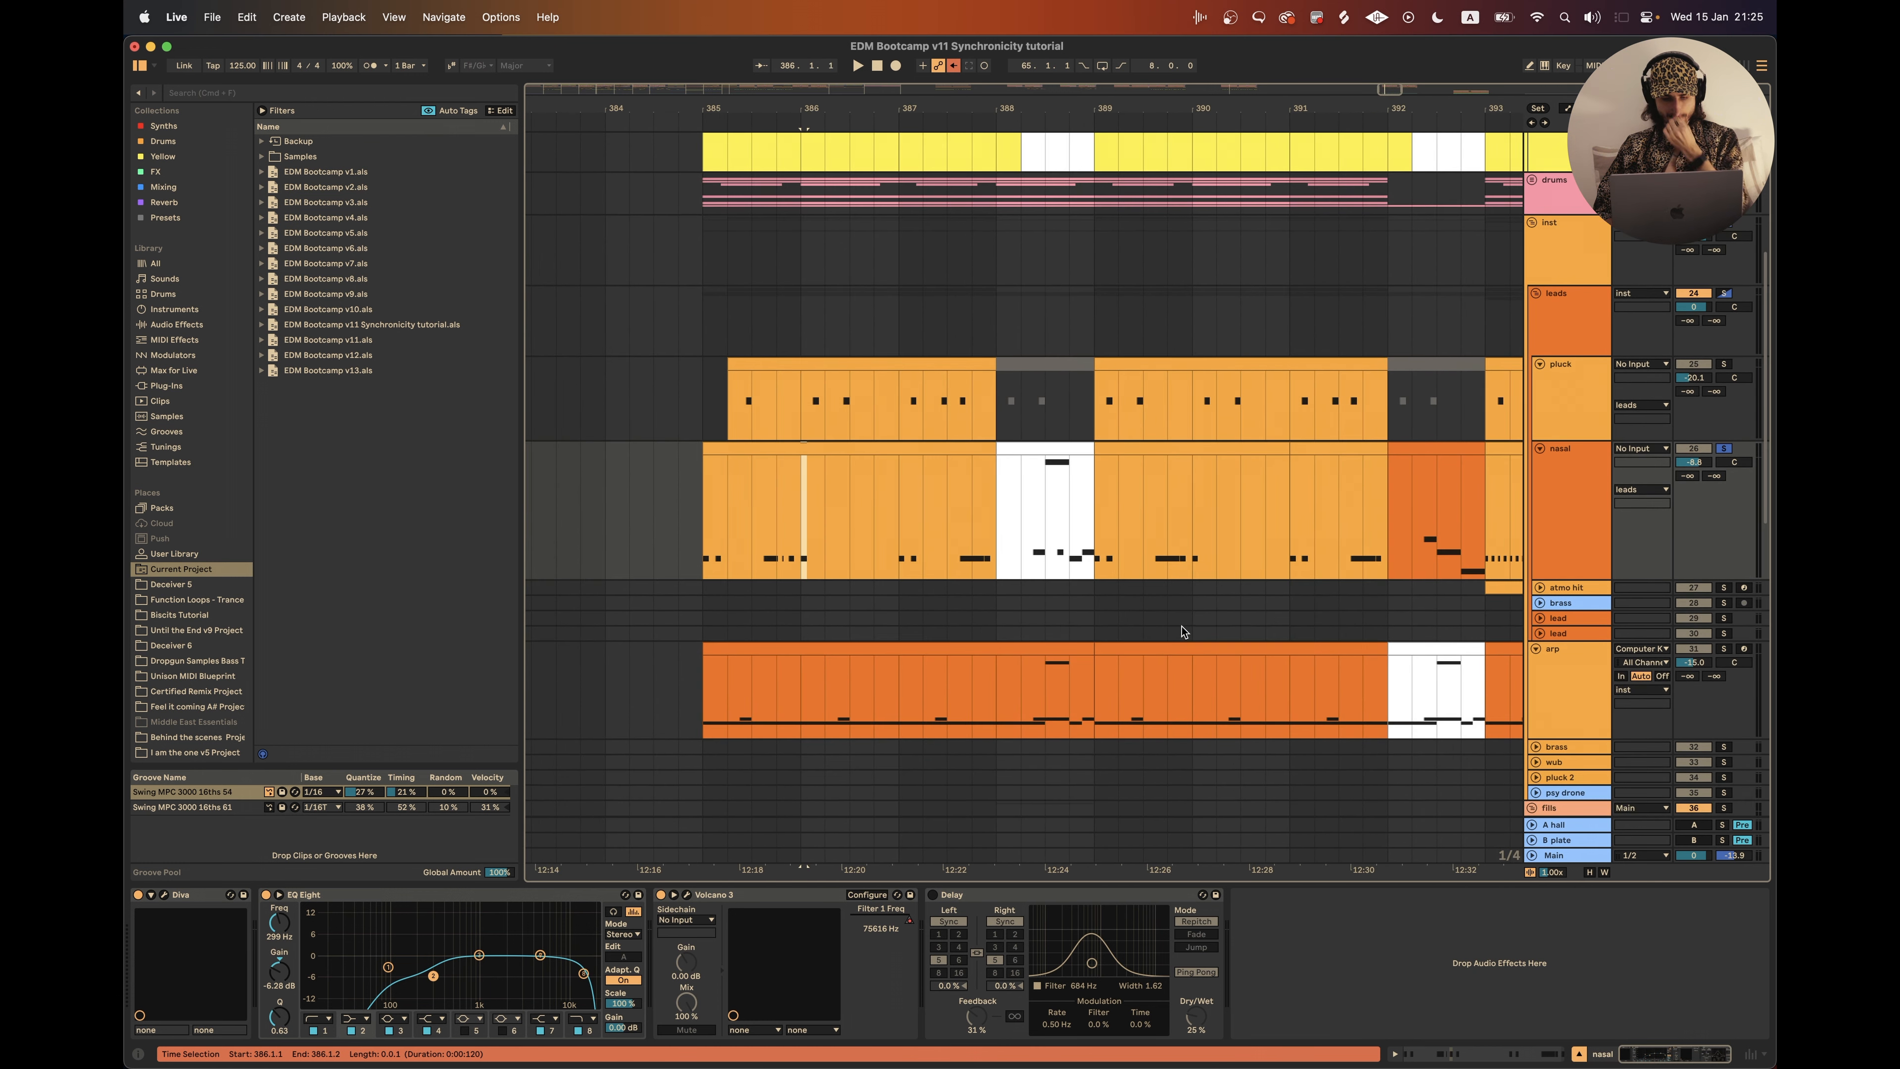
click(698, 478)
scroll(931, 601, down, 3)
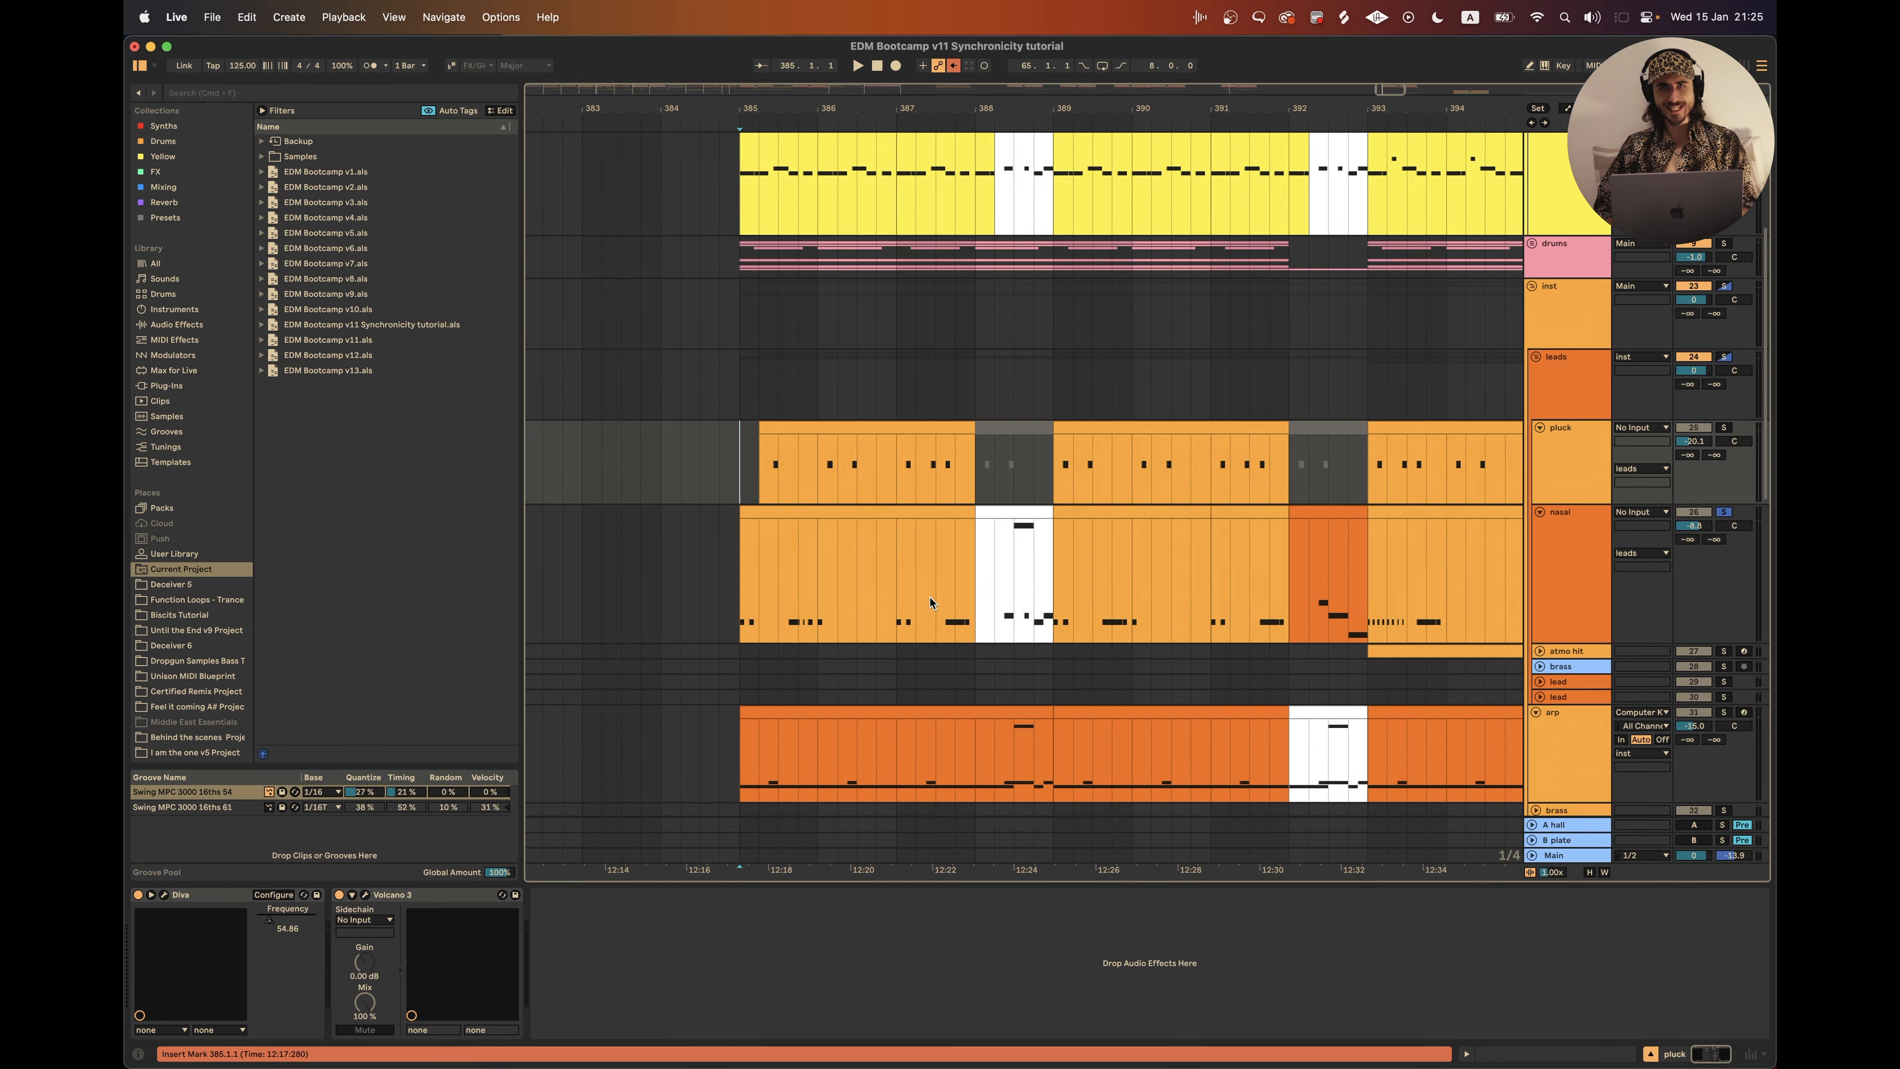
scroll(931, 601, up, 2)
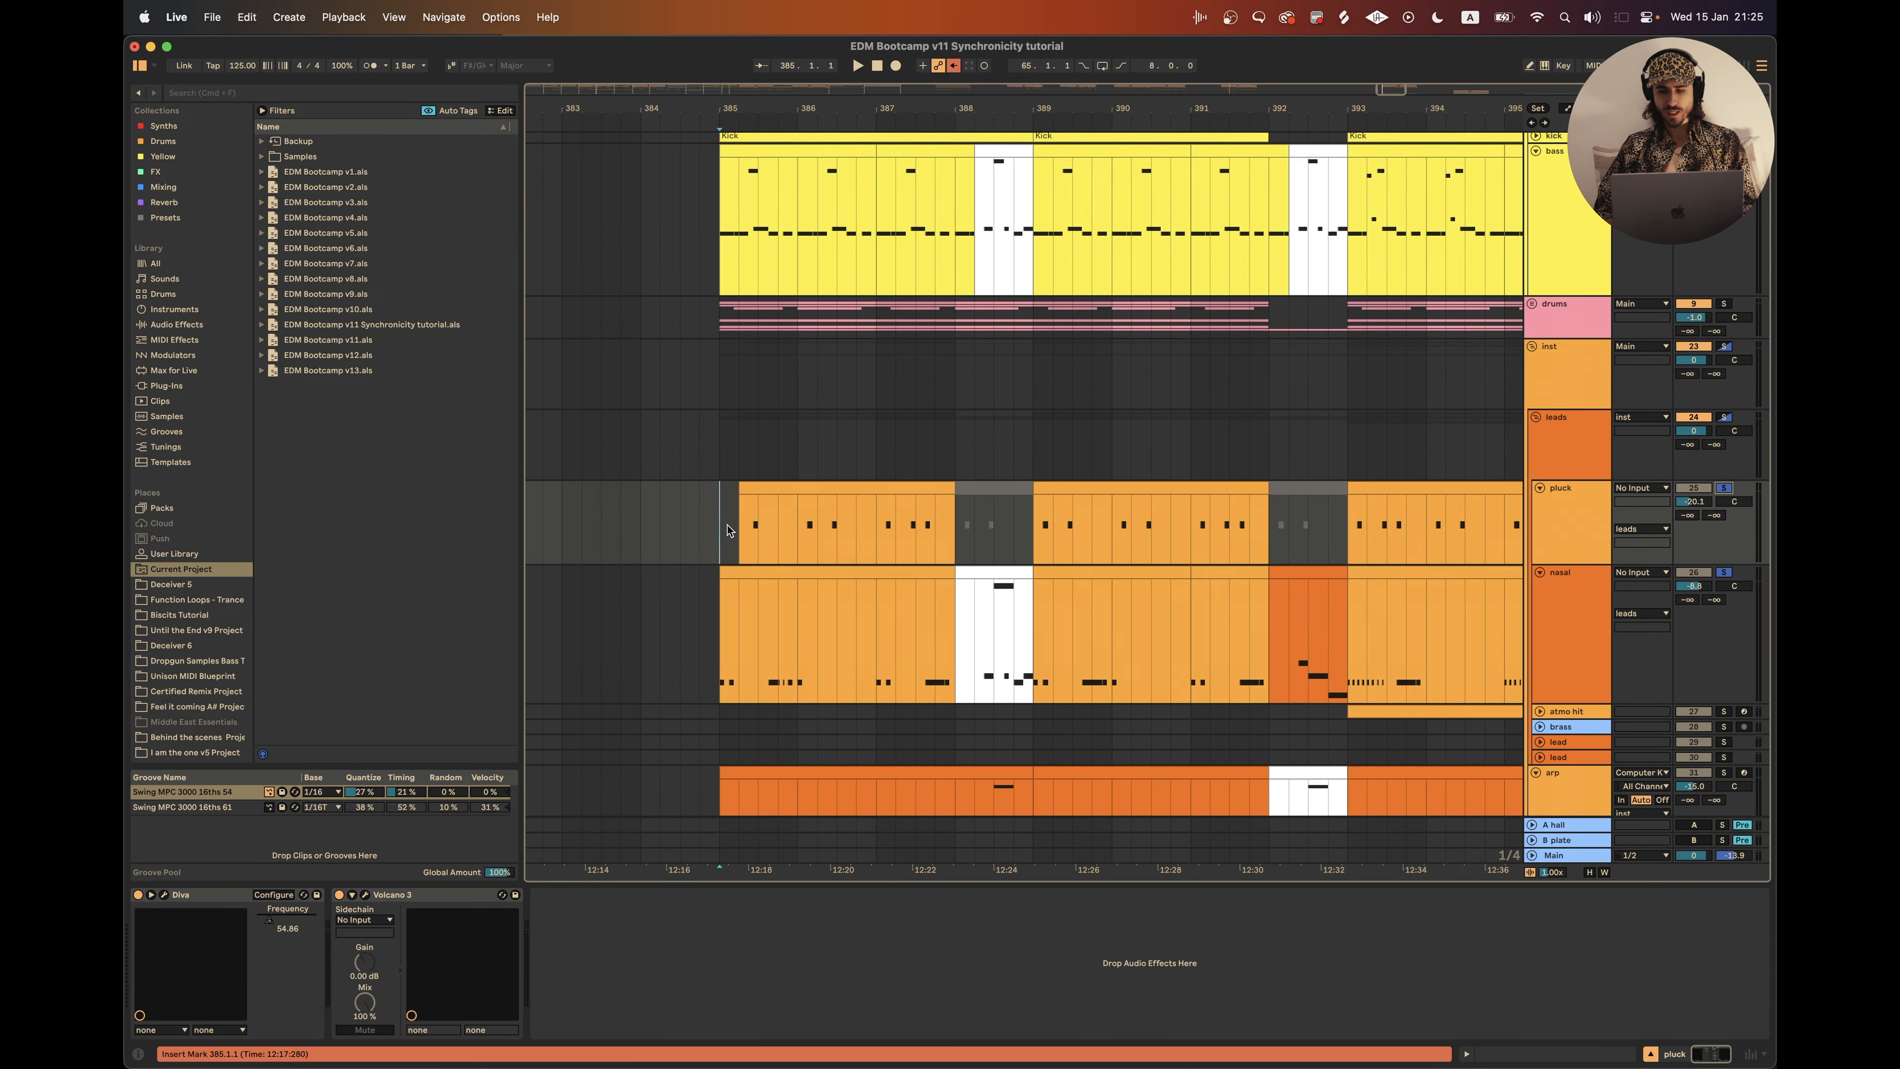
Step: Compare the lead phrases by selecting pluck bars 385 to 388, nasal bars 385 to 389 and pluck 385.1.1 to 389.2.1
drag(727, 530, 950, 531)
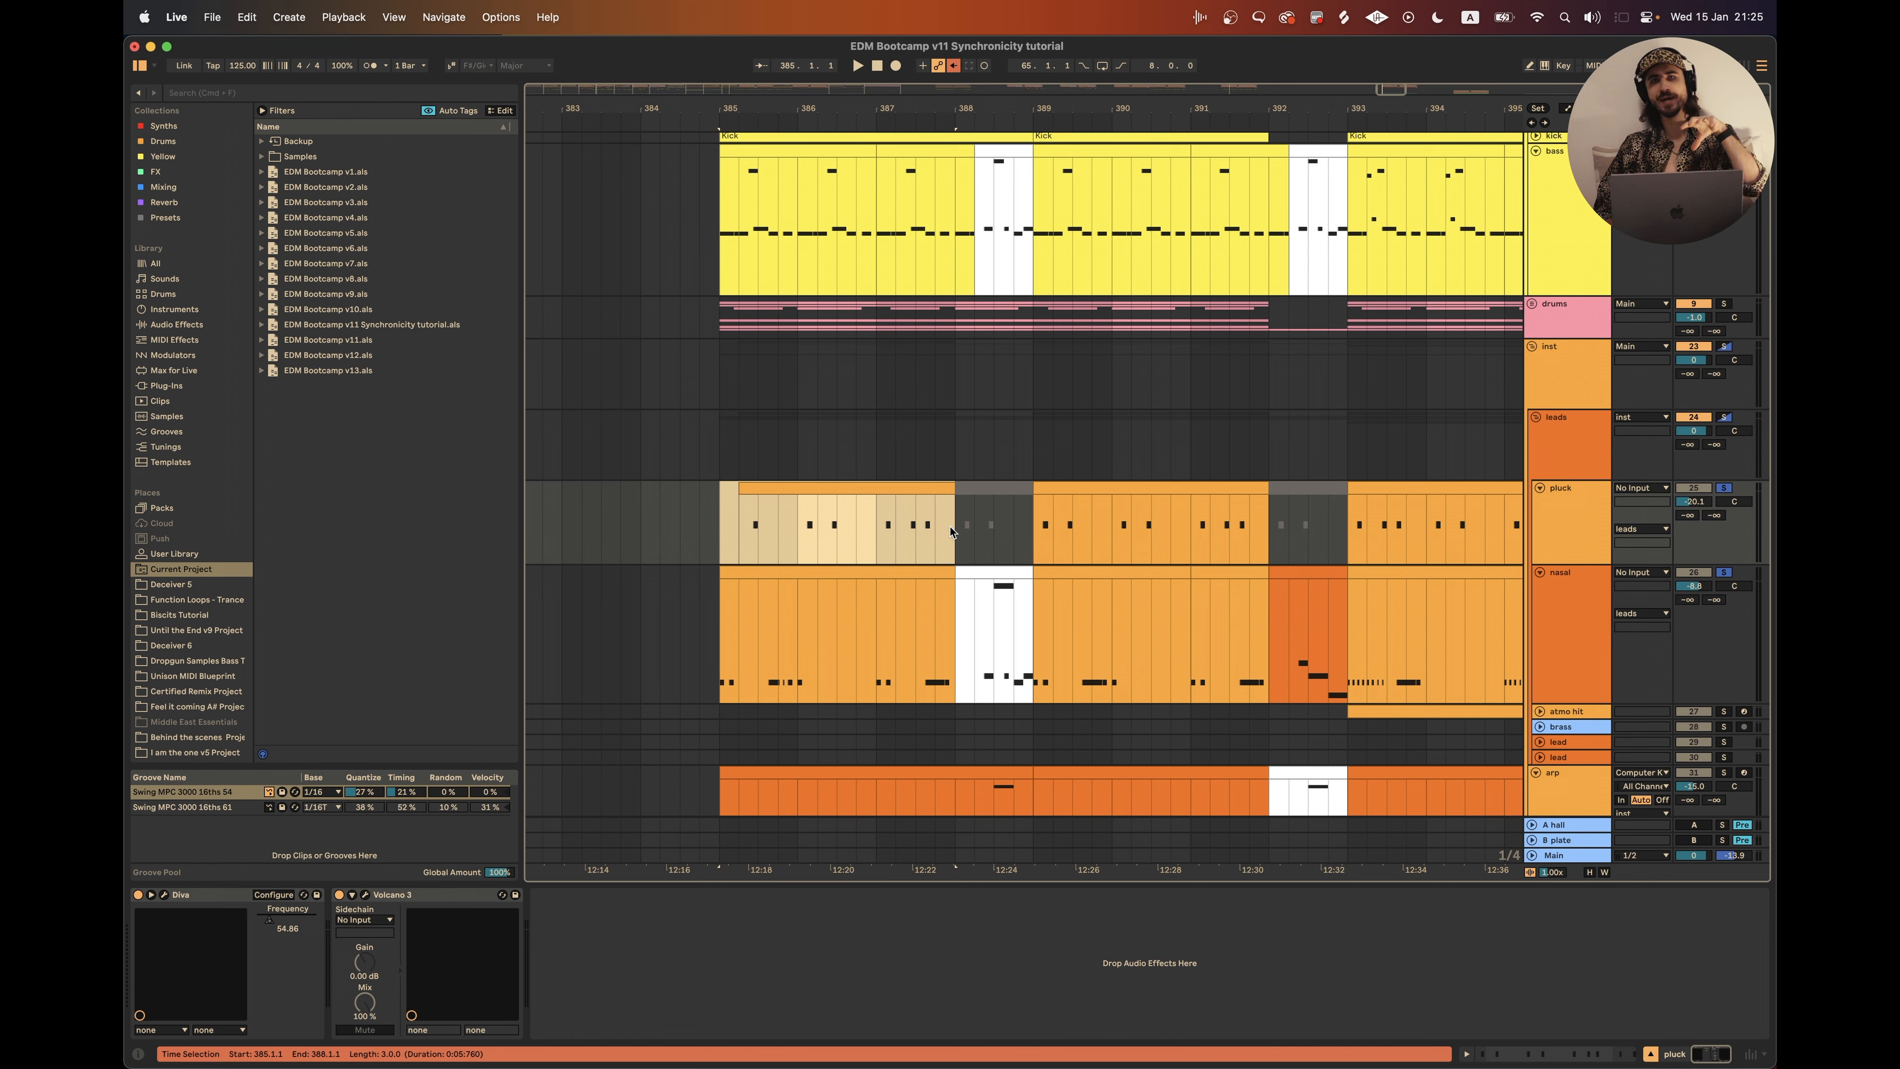
drag(716, 612, 1033, 624)
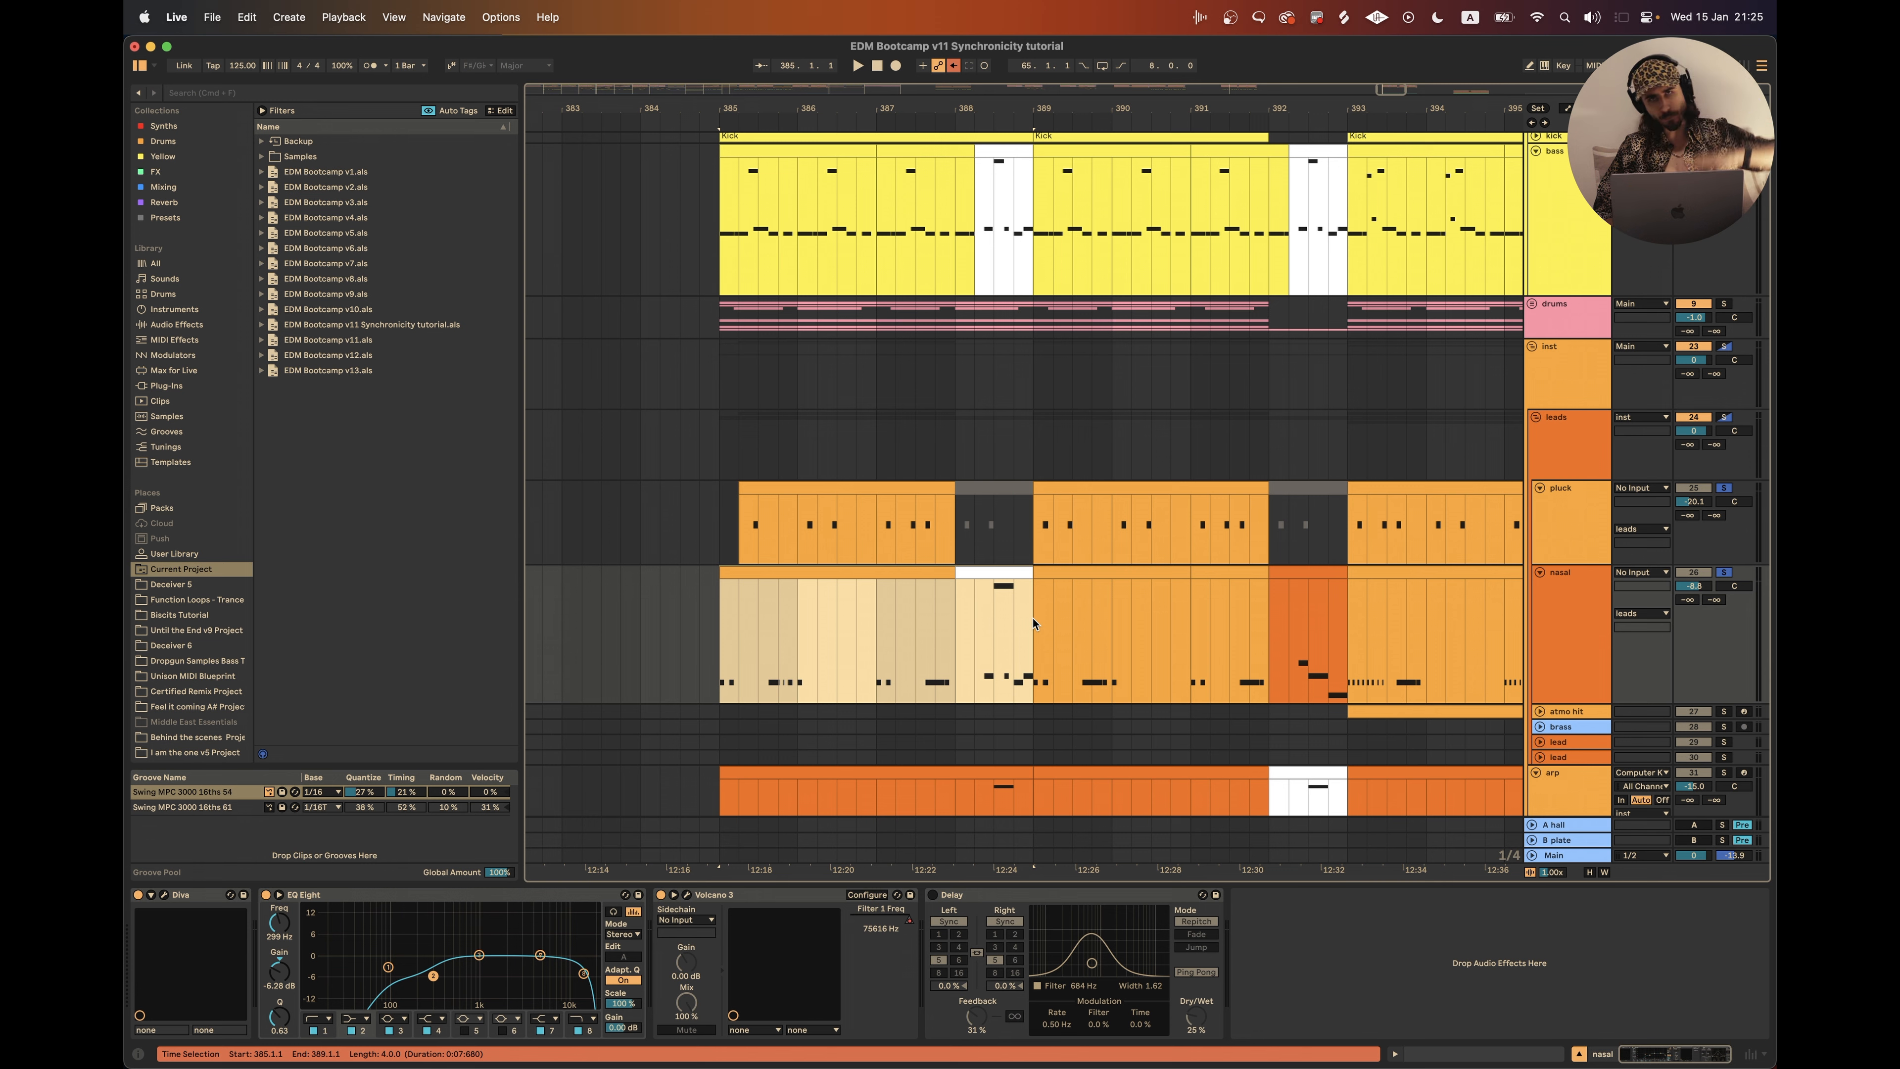
drag(723, 546, 1044, 544)
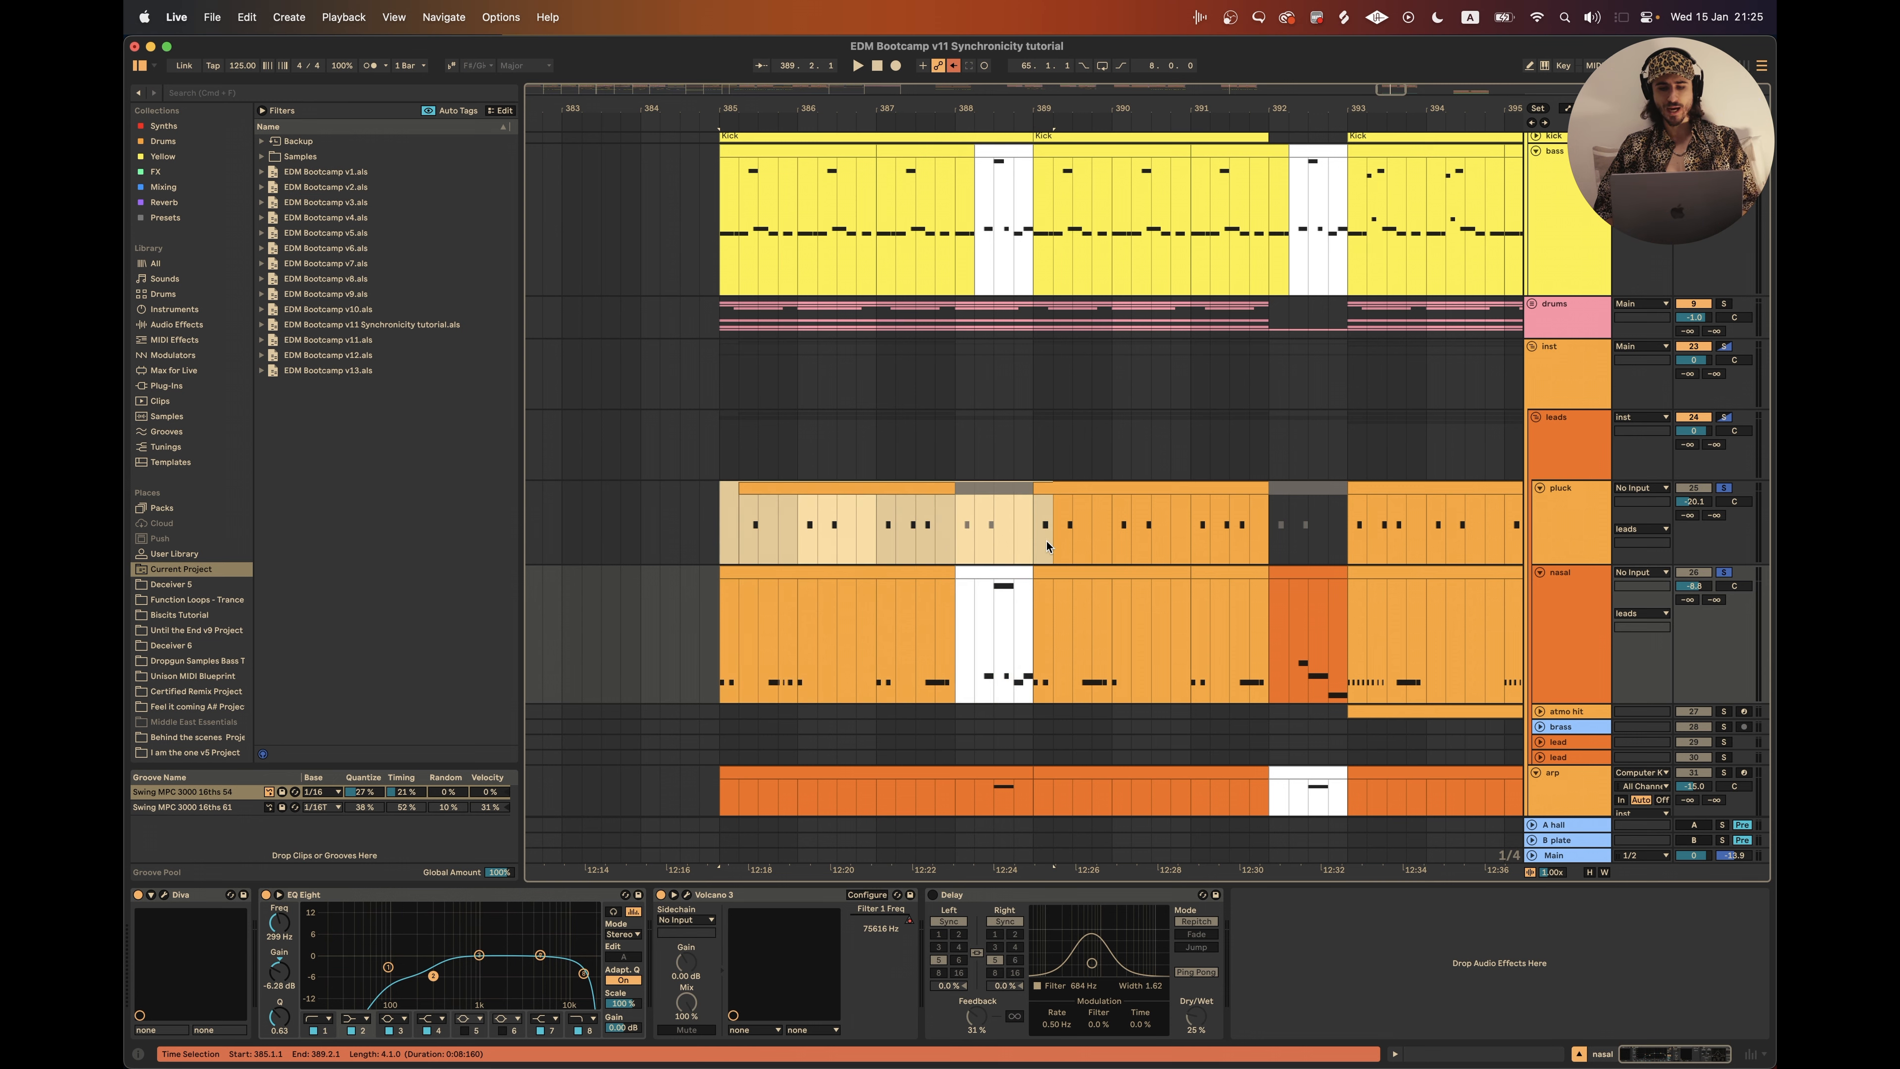
Step: Hide the device view, then solo the drums track alongside the pluck and nasal tracks and play from 384.4.1
double_click(758, 547)
click(1467, 1054)
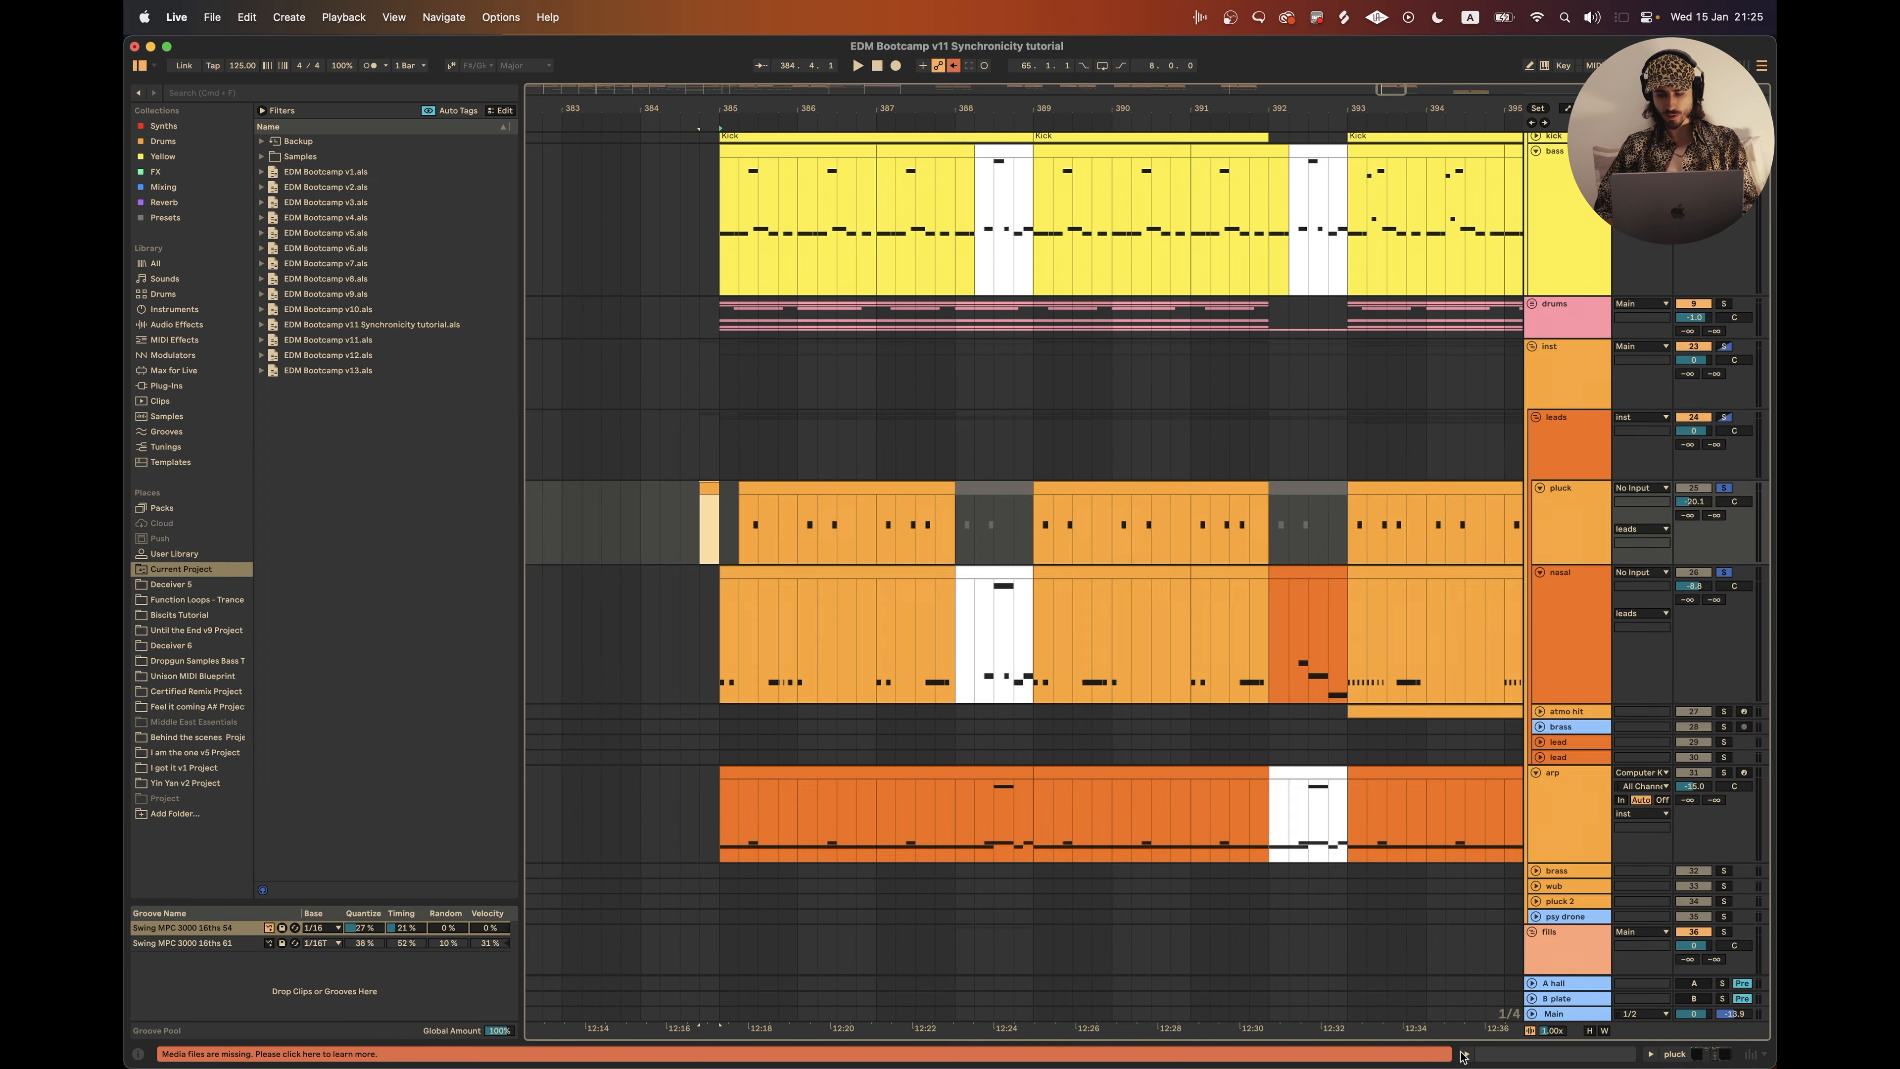
click(1753, 317)
key(space)
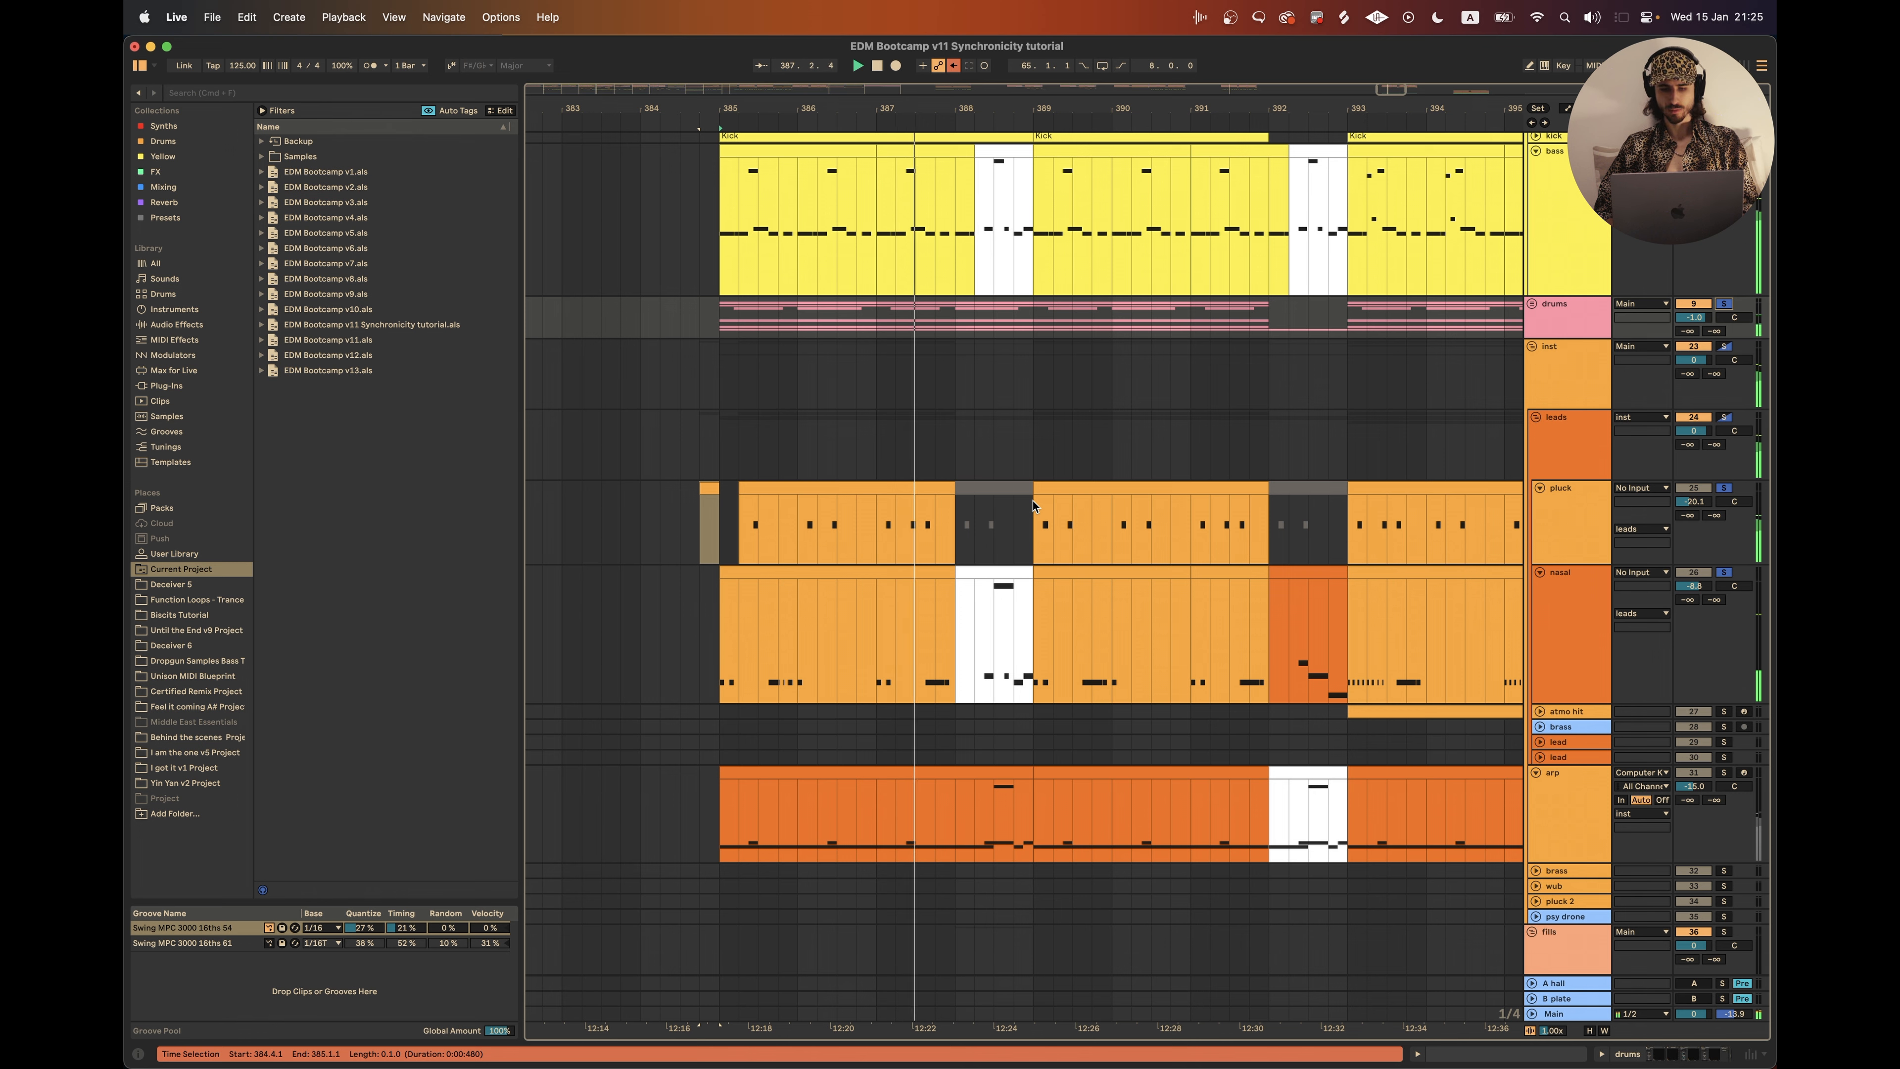
Step: Follow the playhead through bar 392, comparing the note positions on the bass, drums, pluck and nasal tracks
scroll(1034, 502, right, 2)
scroll(1033, 502, up, 2)
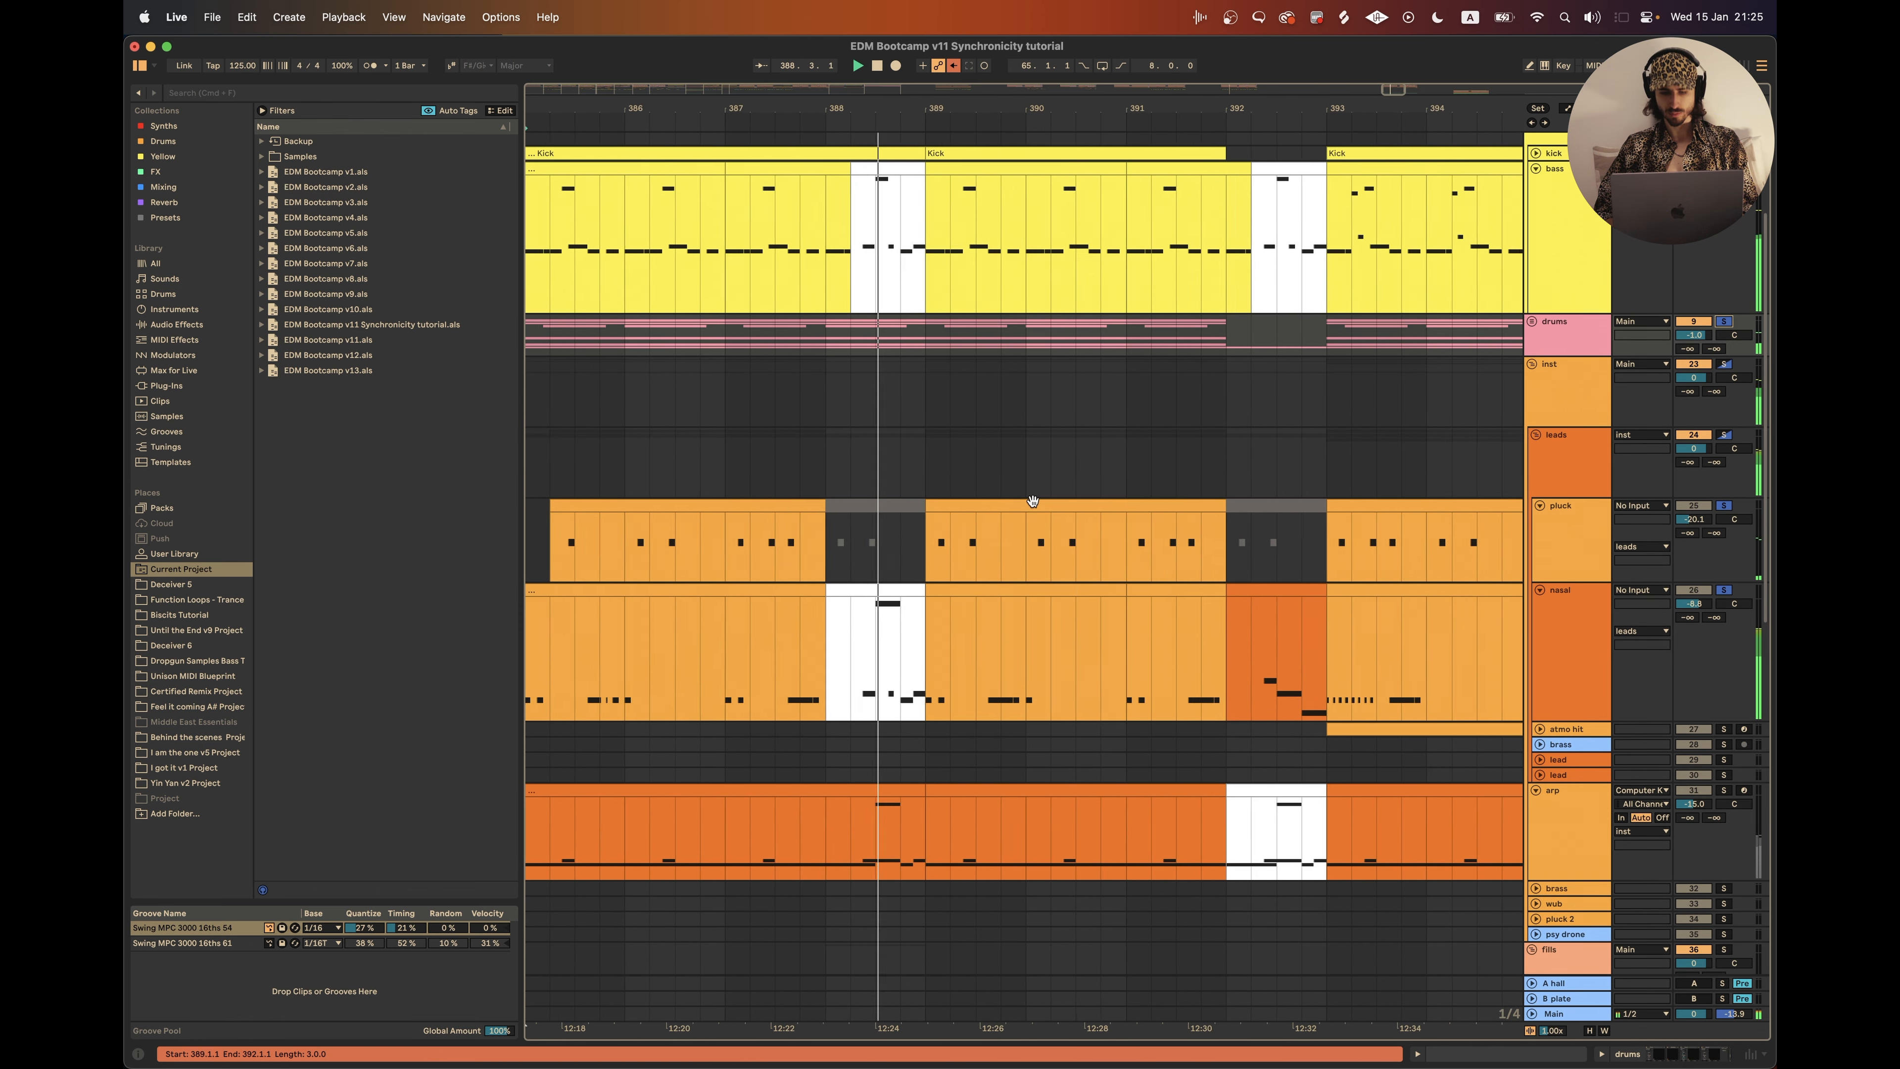
scroll(1033, 501, down, 1)
scroll(1033, 501, down, 2)
scroll(1033, 501, left, 1)
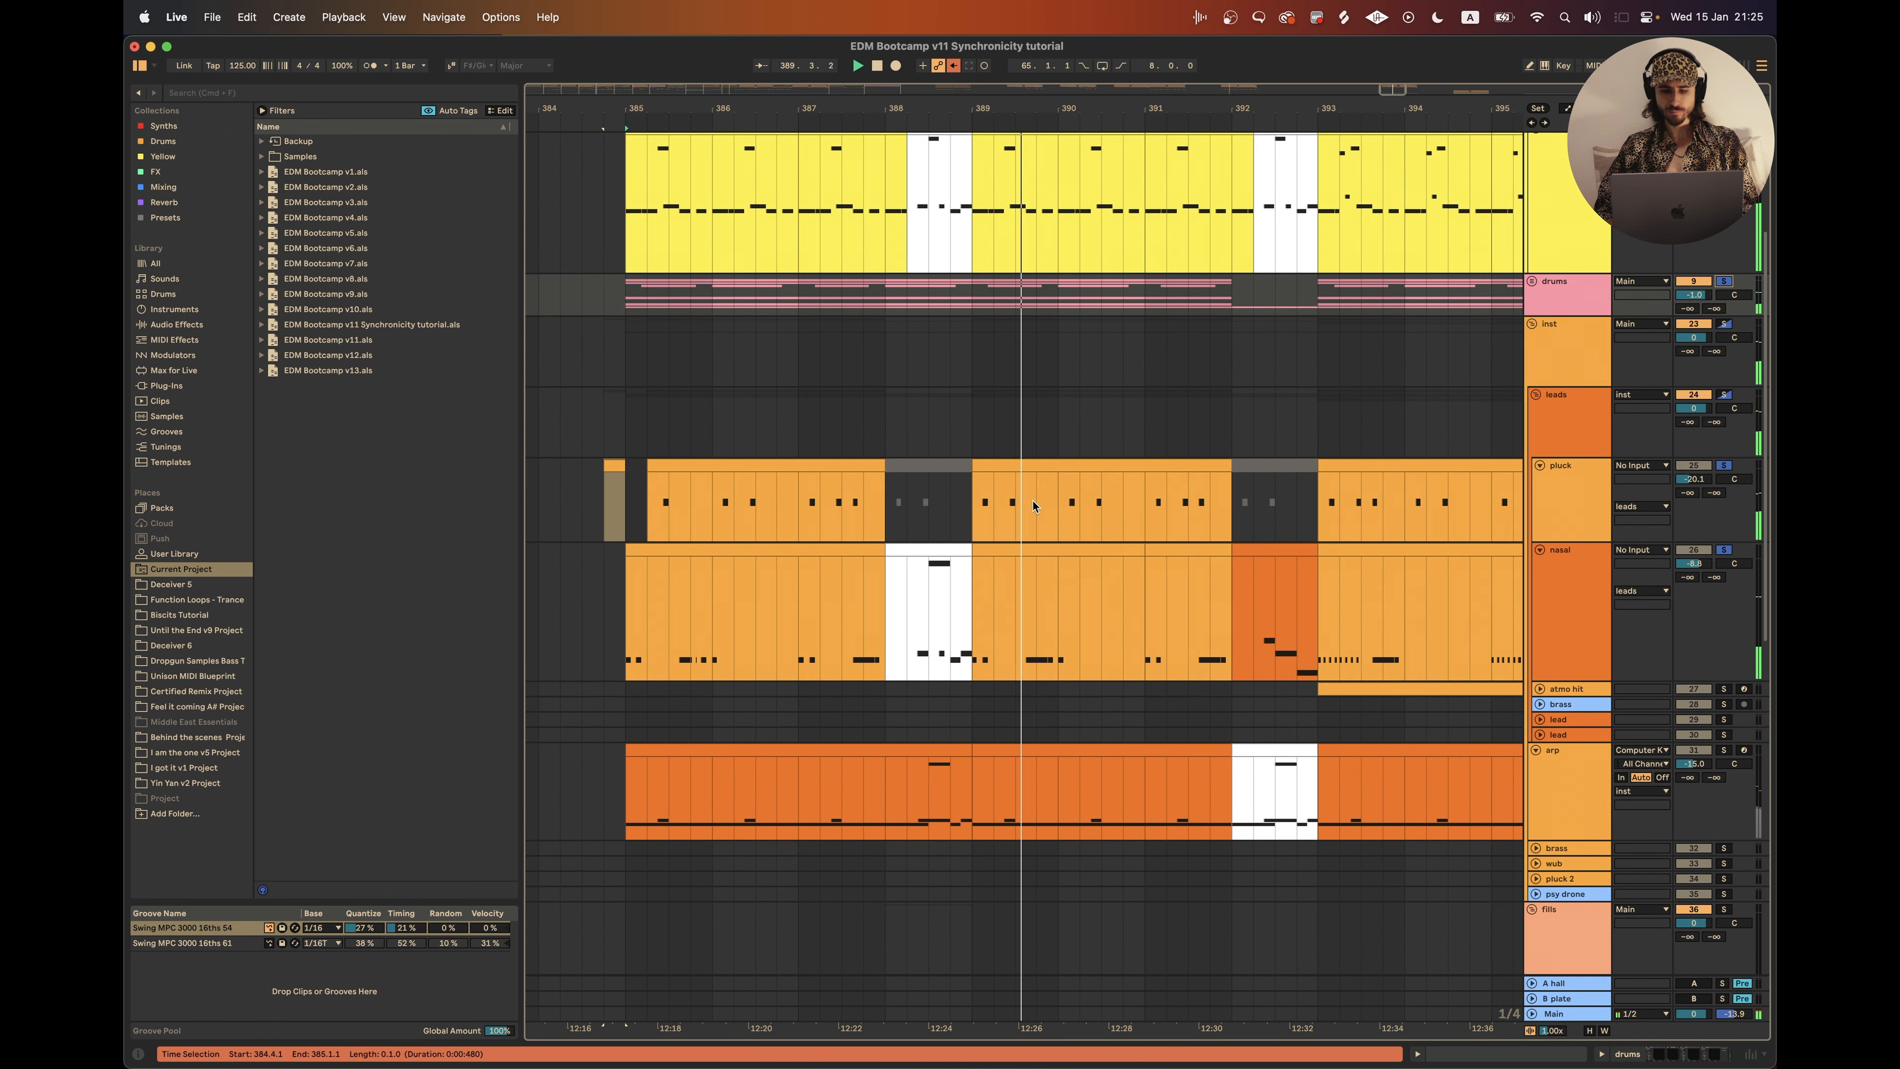
scroll(1033, 501, up, 2)
scroll(1033, 501, right, 2)
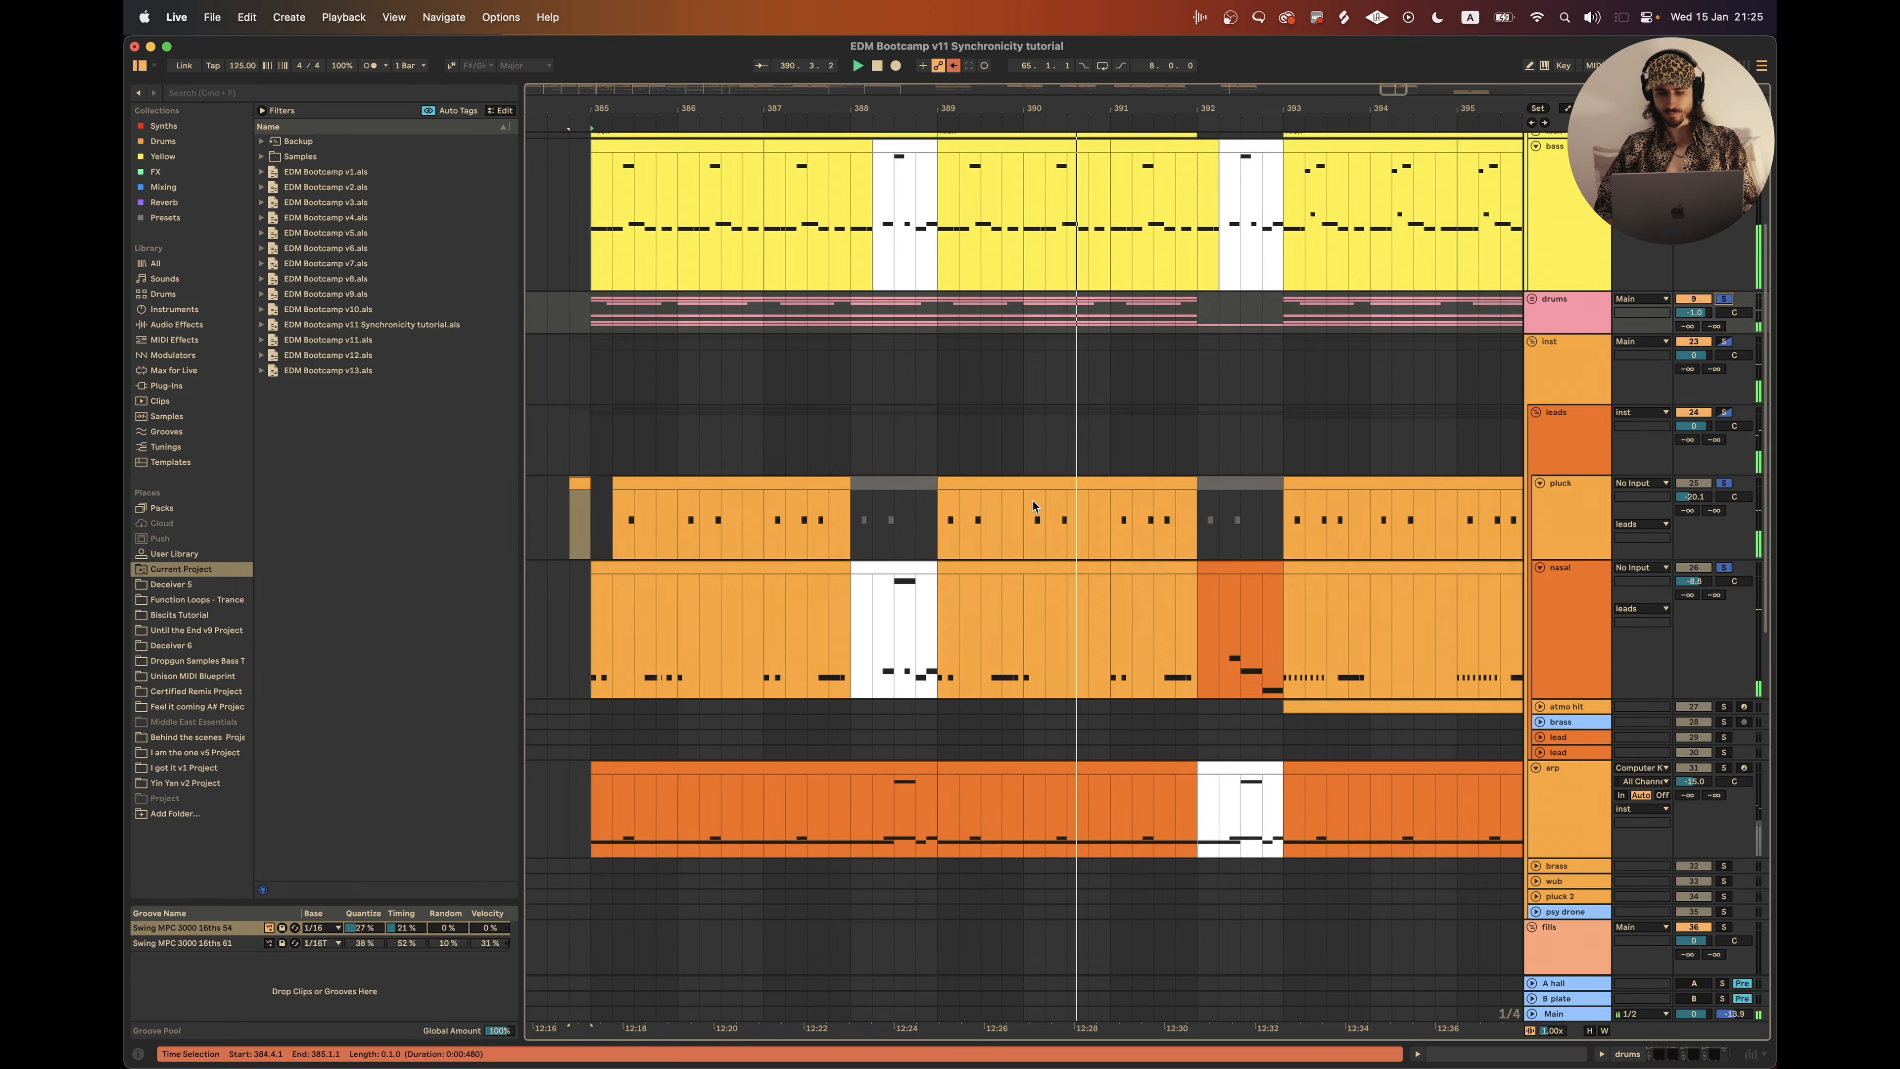
scroll(1033, 501, down, 2)
scroll(1033, 504, up, 2)
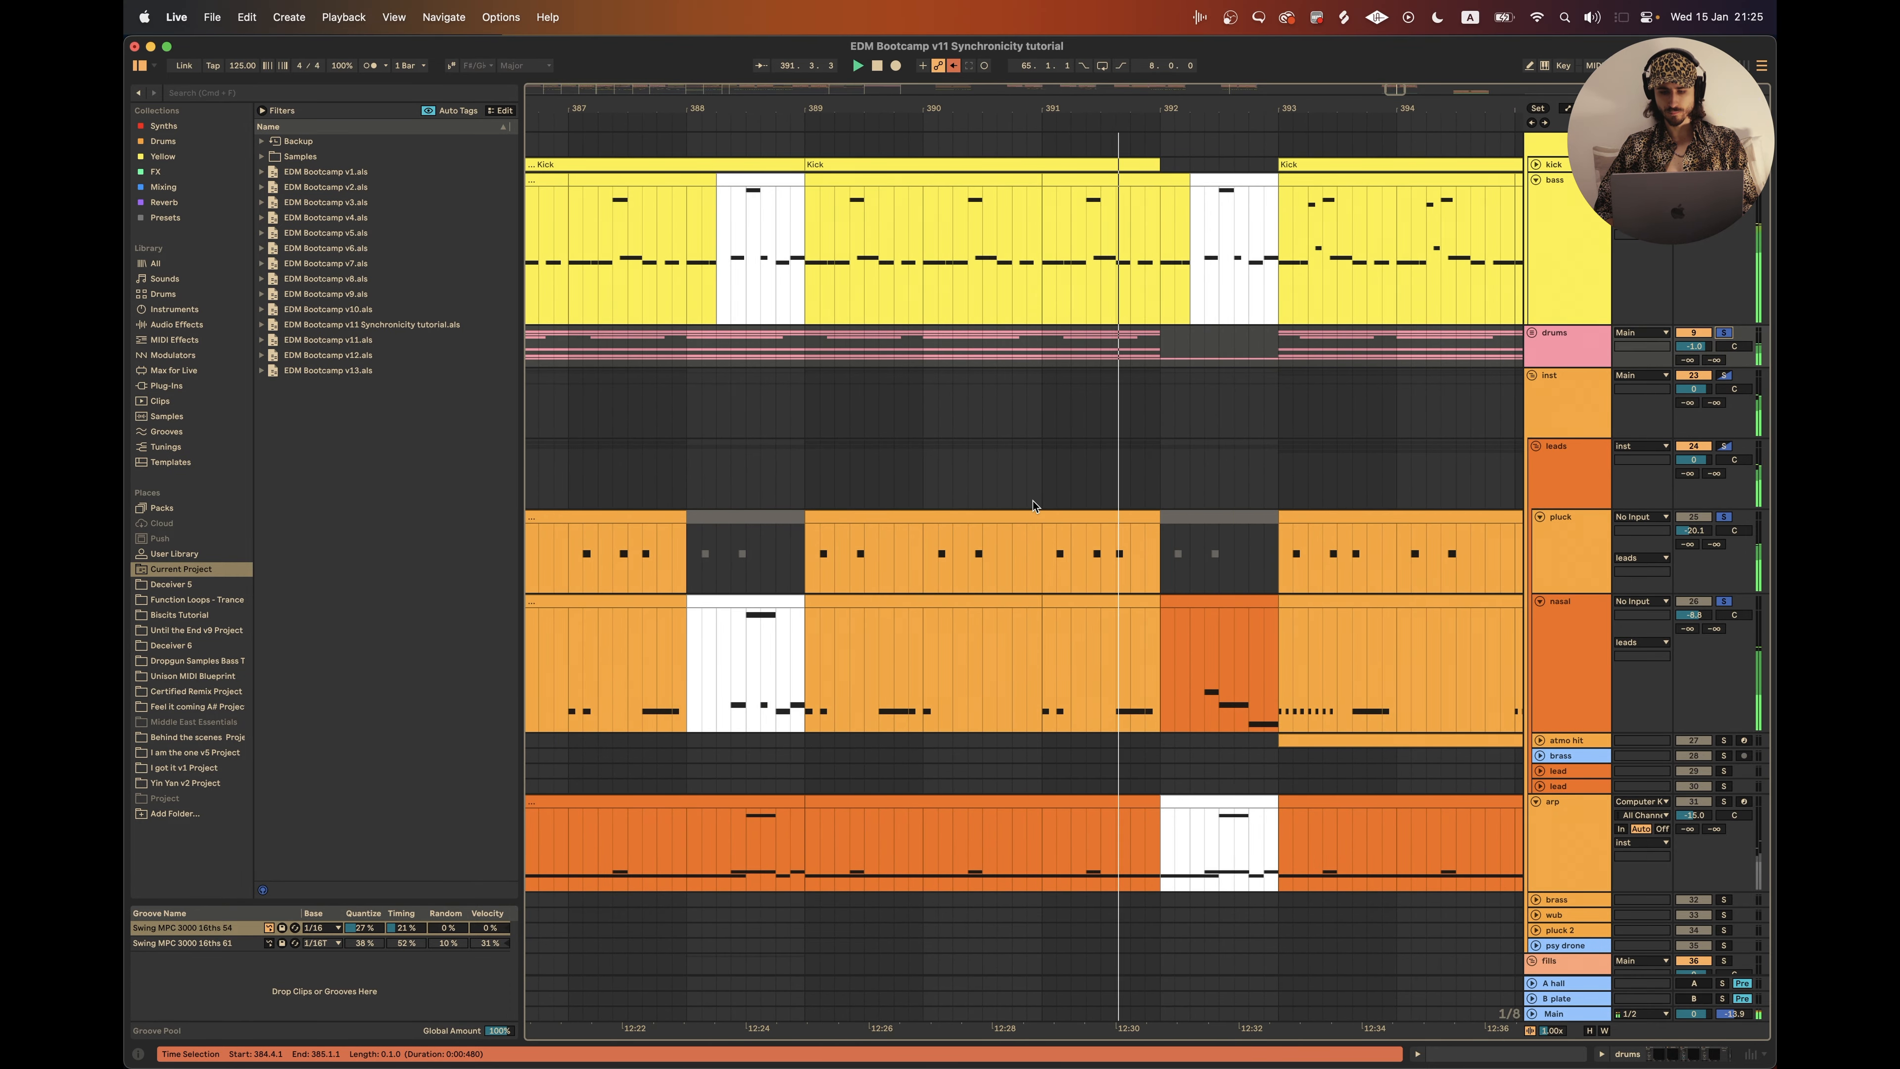
scroll(1033, 507, down, 2)
scroll(1033, 507, down, 3)
scroll(1033, 506, up, 1)
scroll(1033, 507, right, 2)
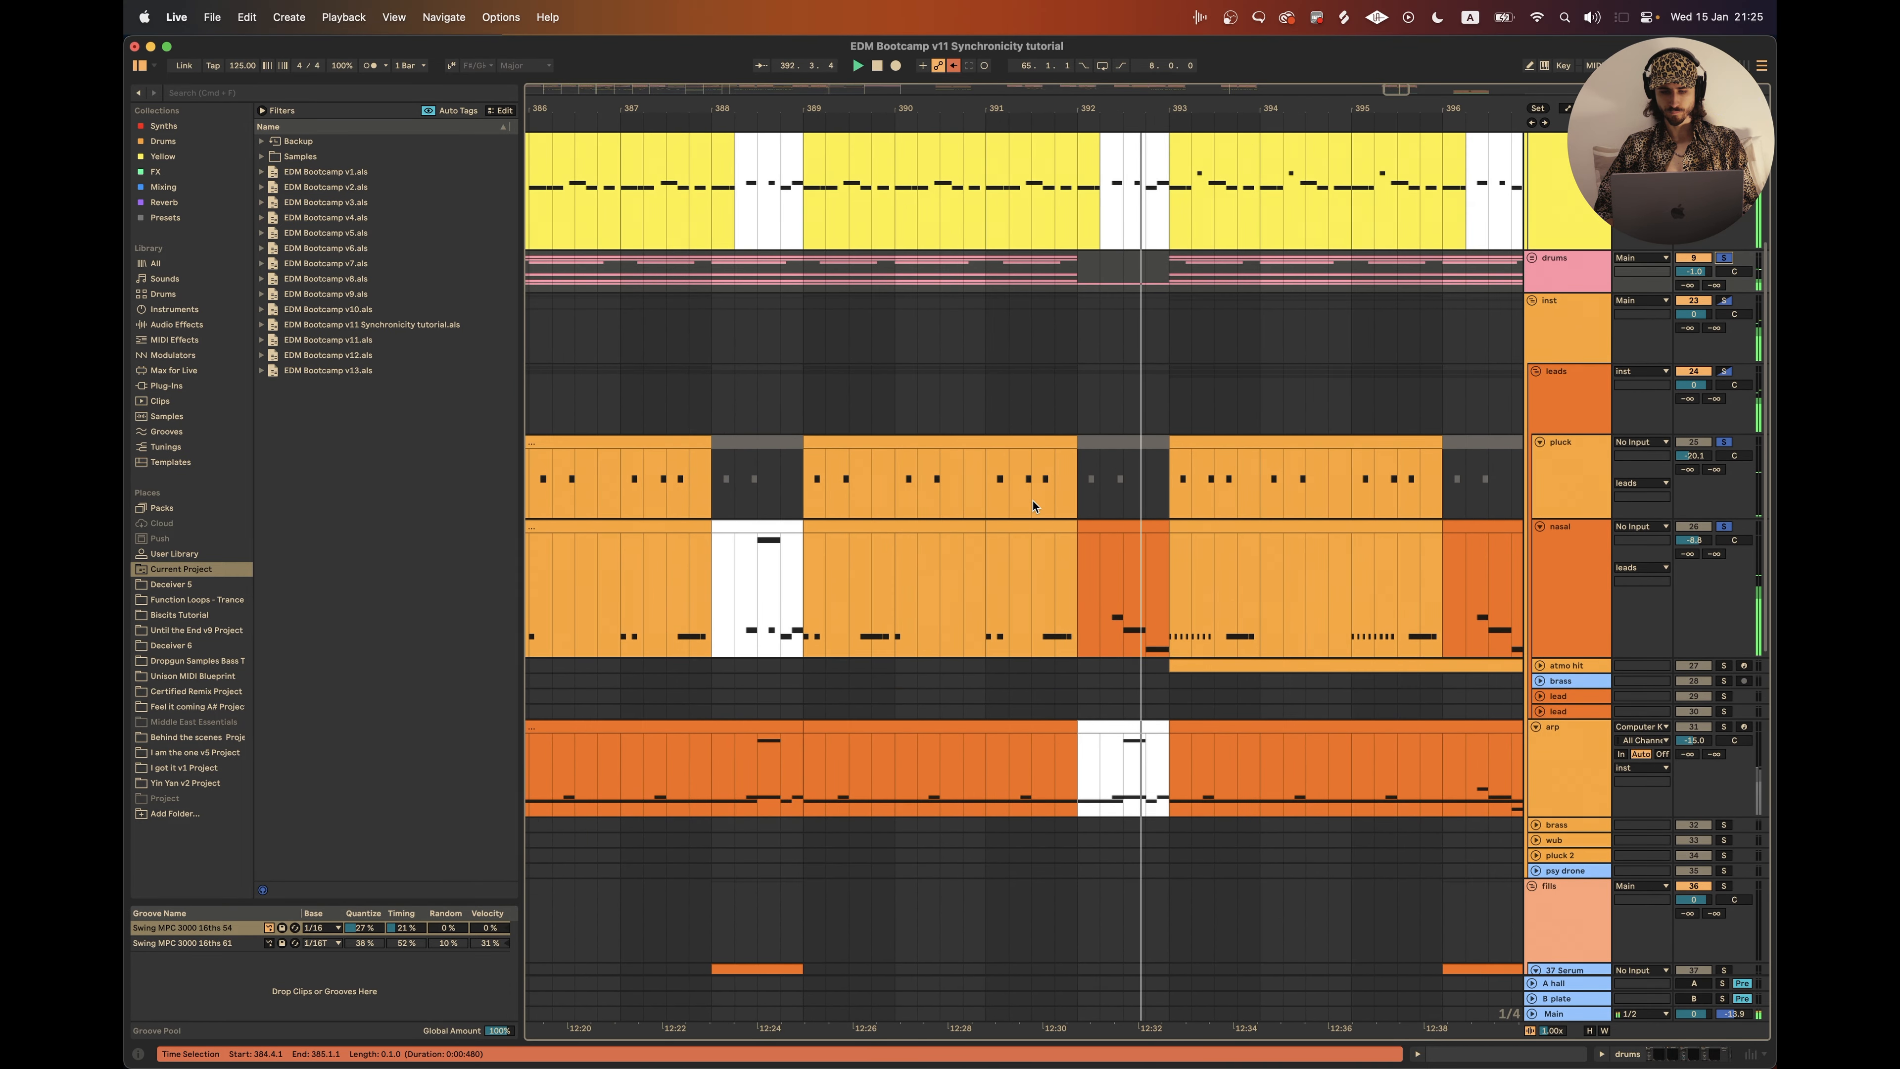
Step: Stop playback and point out the muted pluck clips by selecting bar 388 and placing the insert mark at 392.3.1
scroll(1033, 507, left, 2)
scroll(1033, 507, left, 1)
click(863, 443)
scroll(862, 443, left, 2)
key(space)
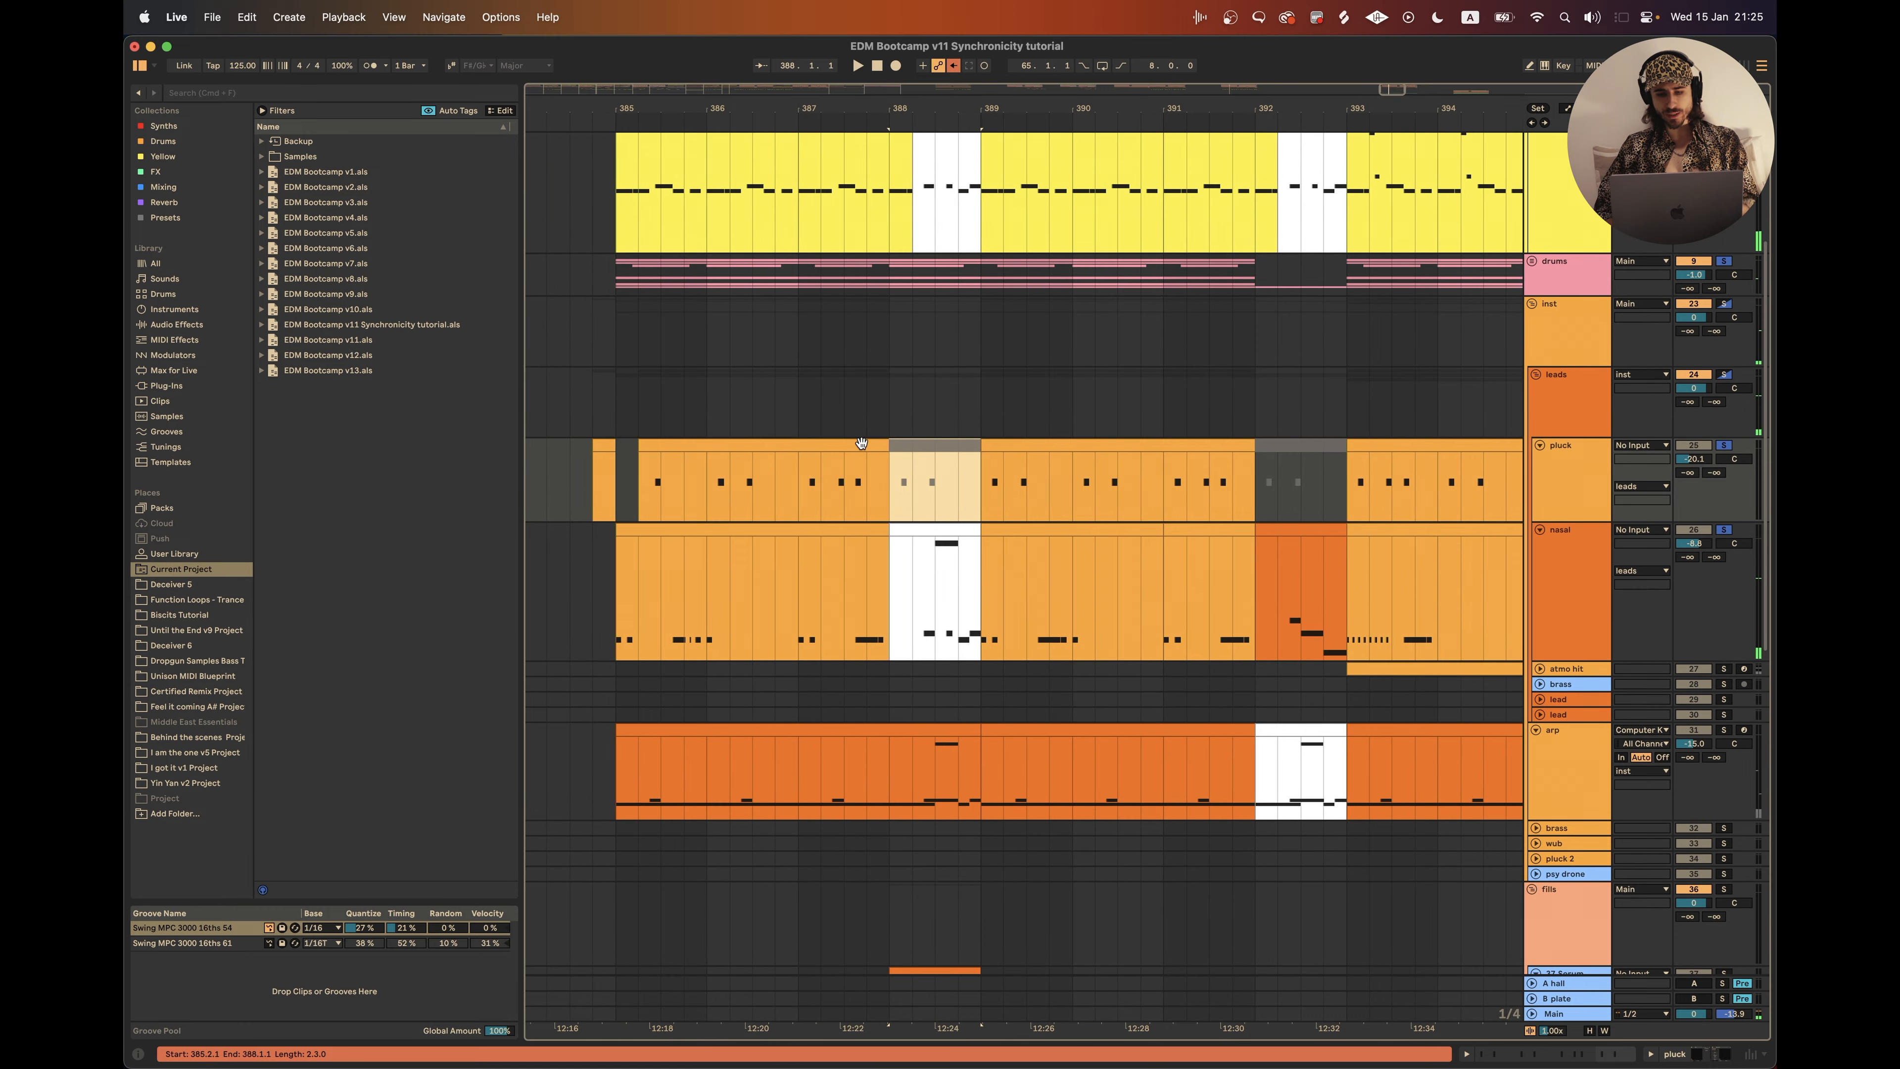
click(1307, 450)
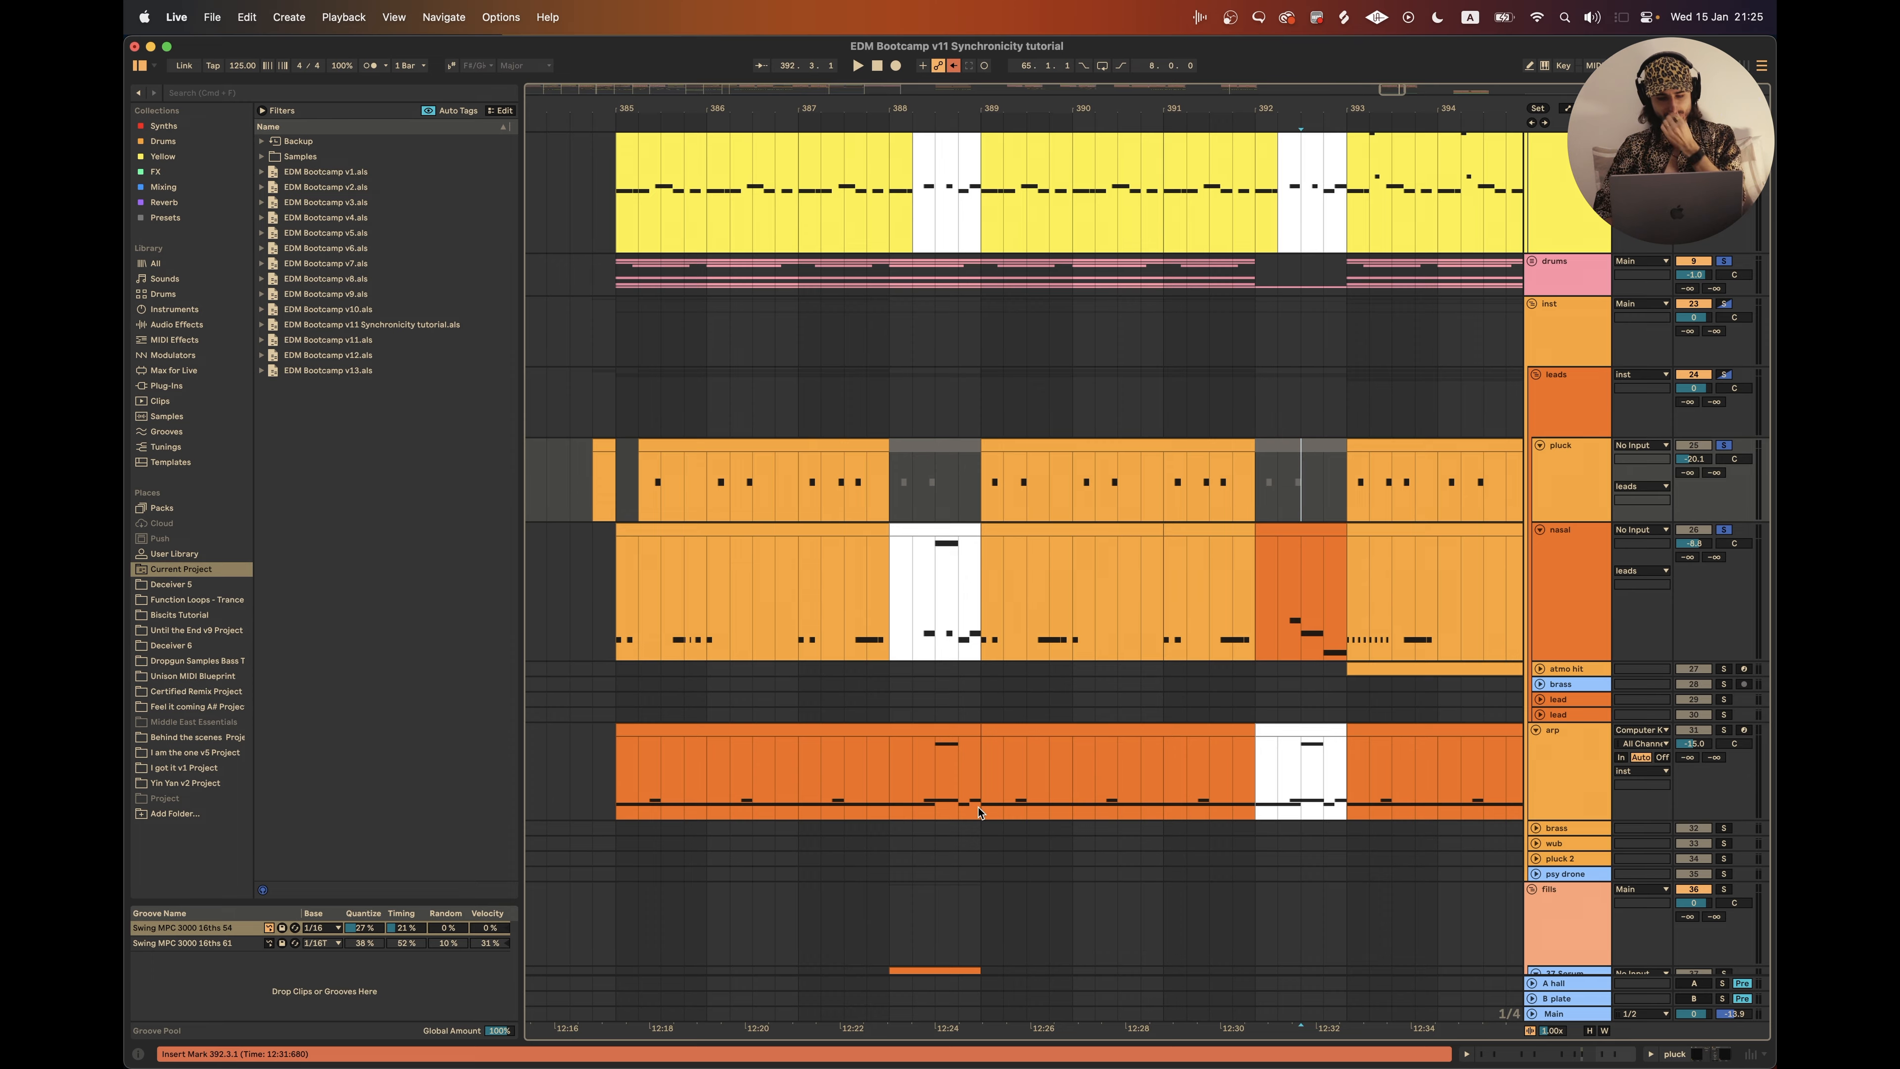
Step: Select bars 385 to 388 on the arp track and add that track to the soloed ones
scroll(978, 812, down, 4)
scroll(978, 812, left, 1)
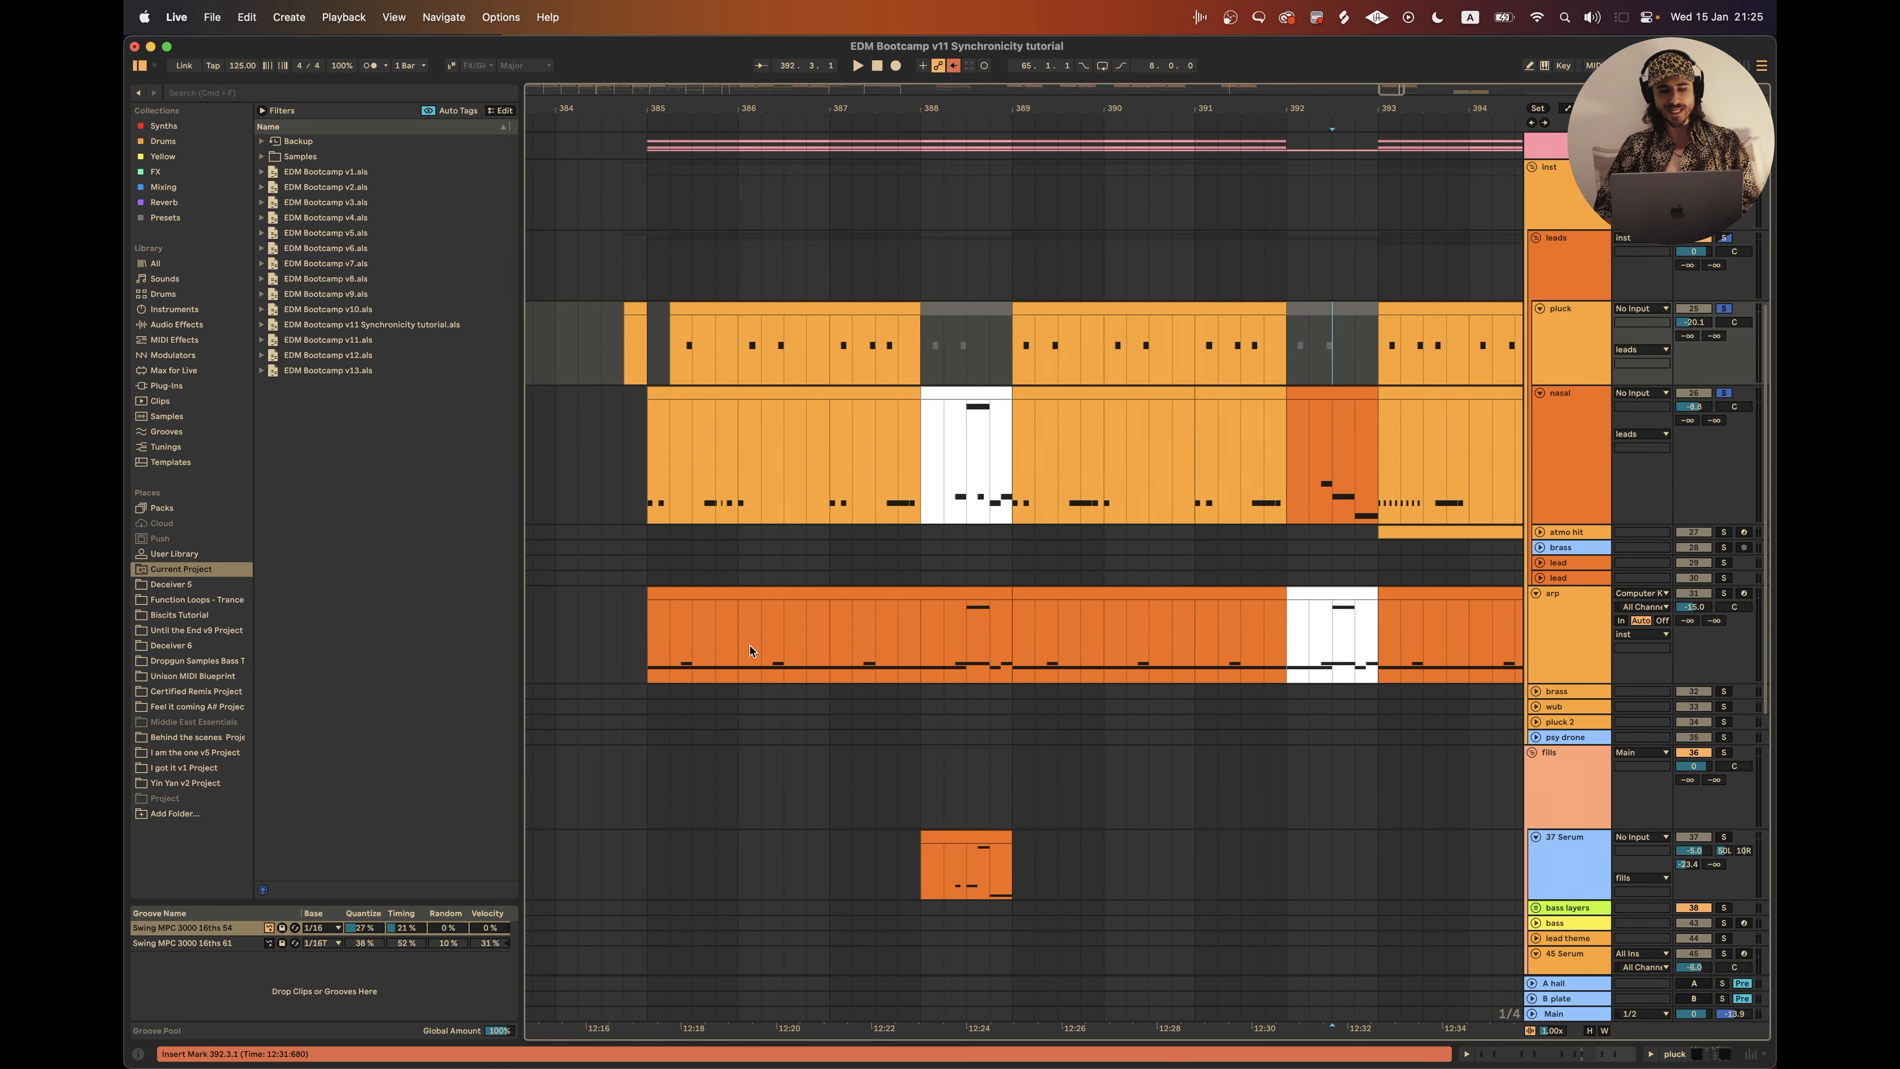
drag(649, 636, 1011, 636)
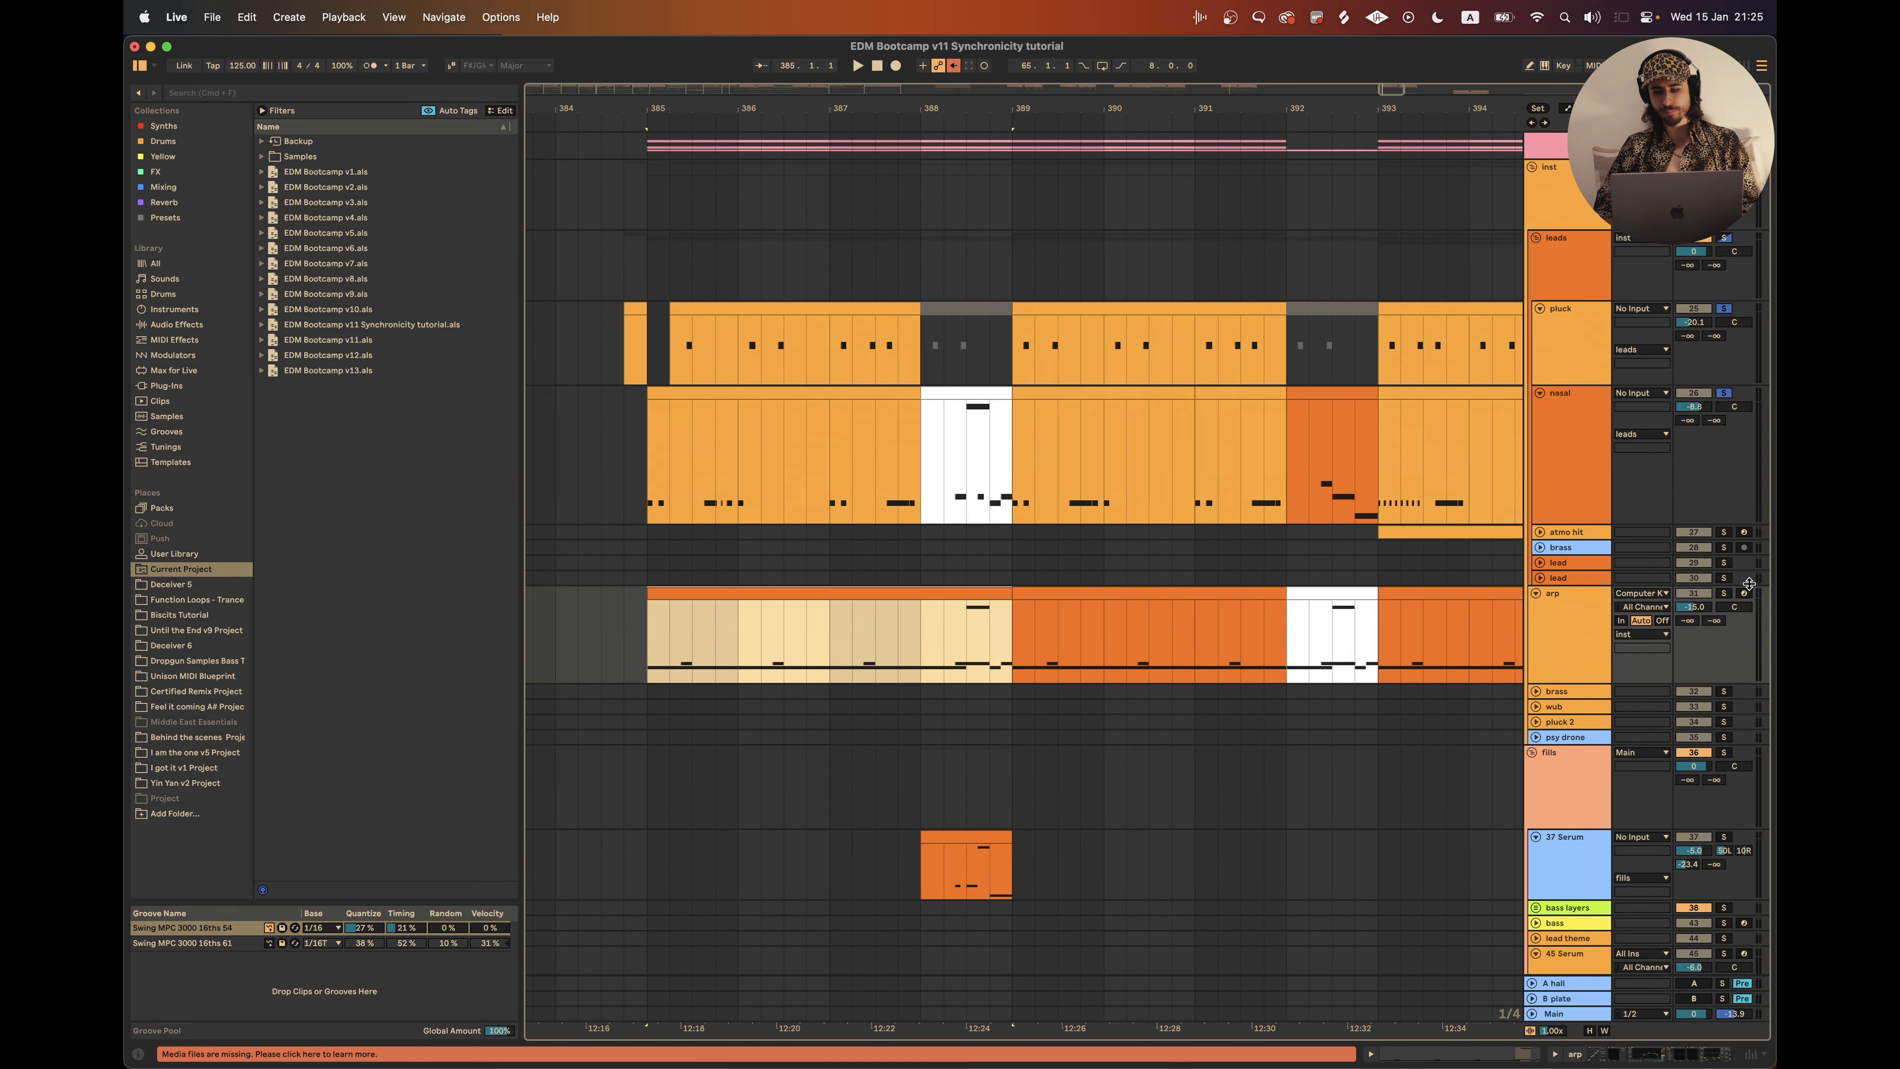
click(1724, 596)
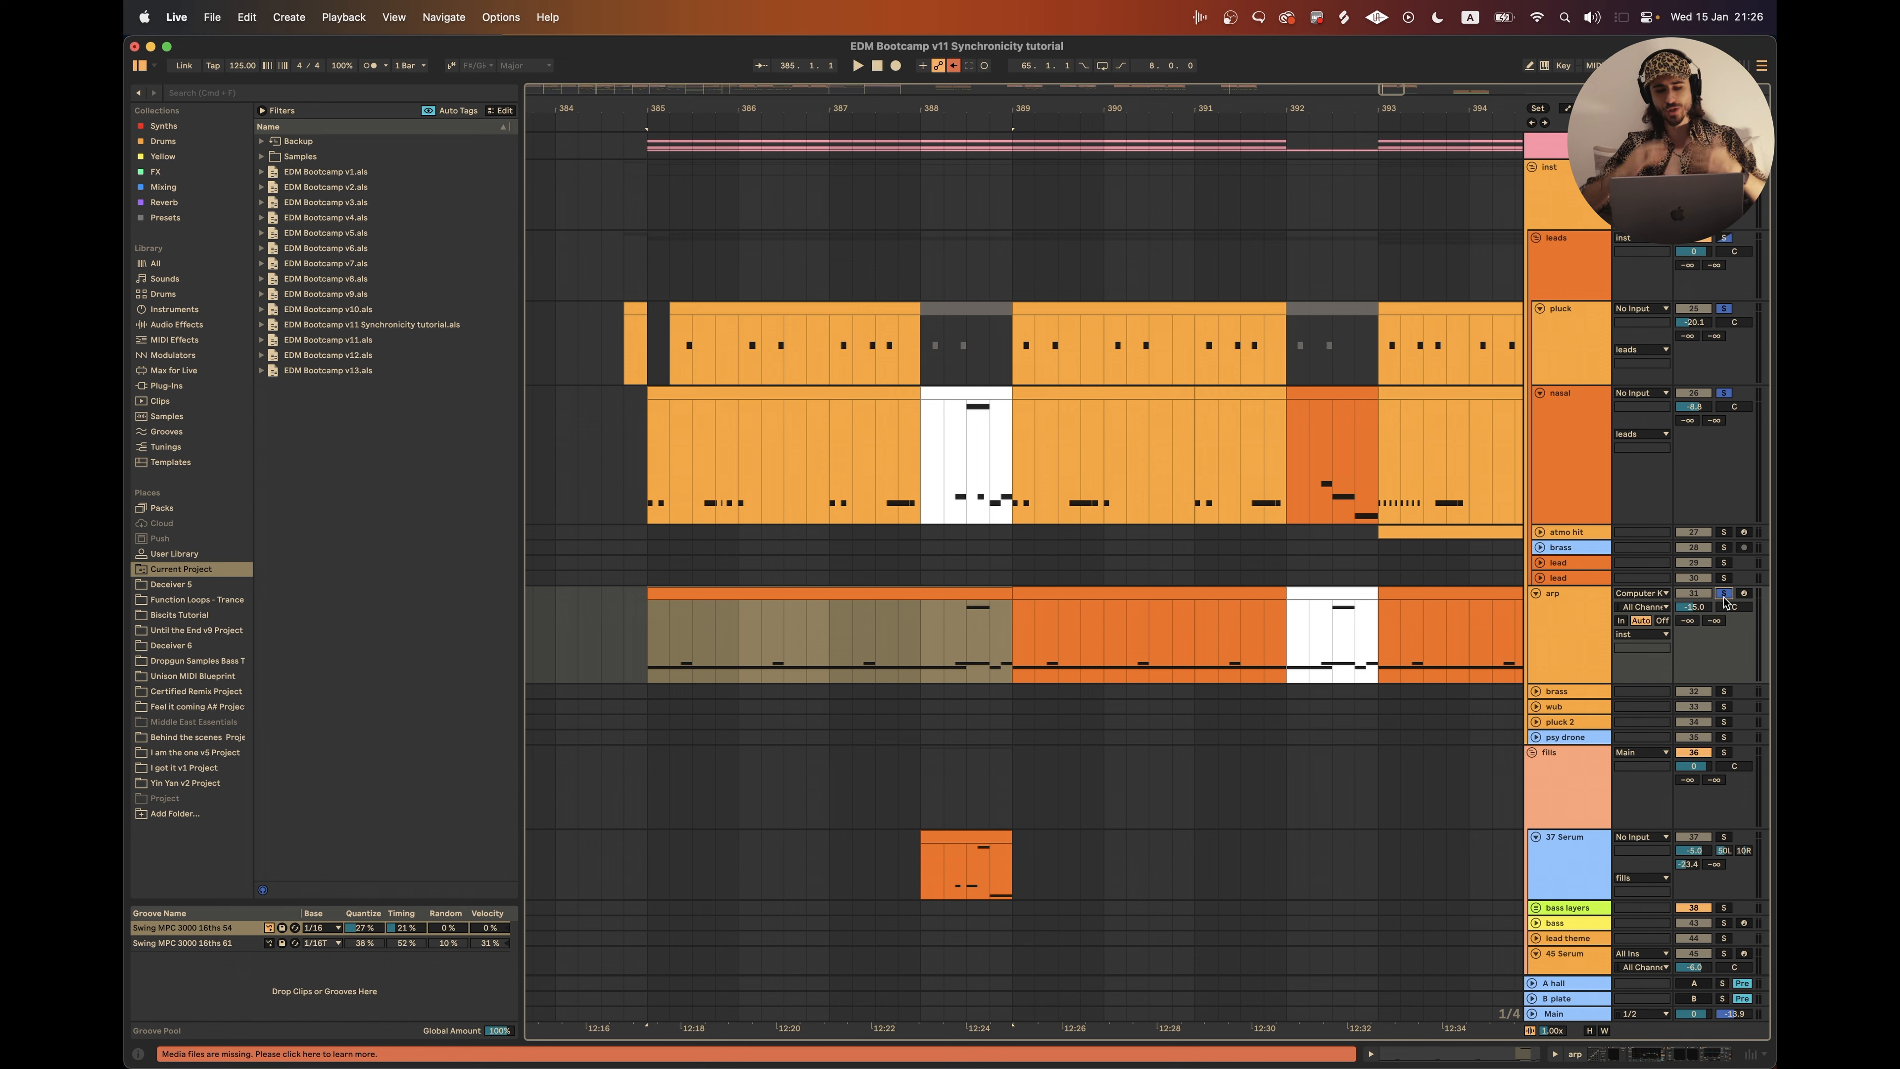
Step: Play the soloed tracks from 385.1.1, then stop and select the arp fill in bar 388
click(645, 665)
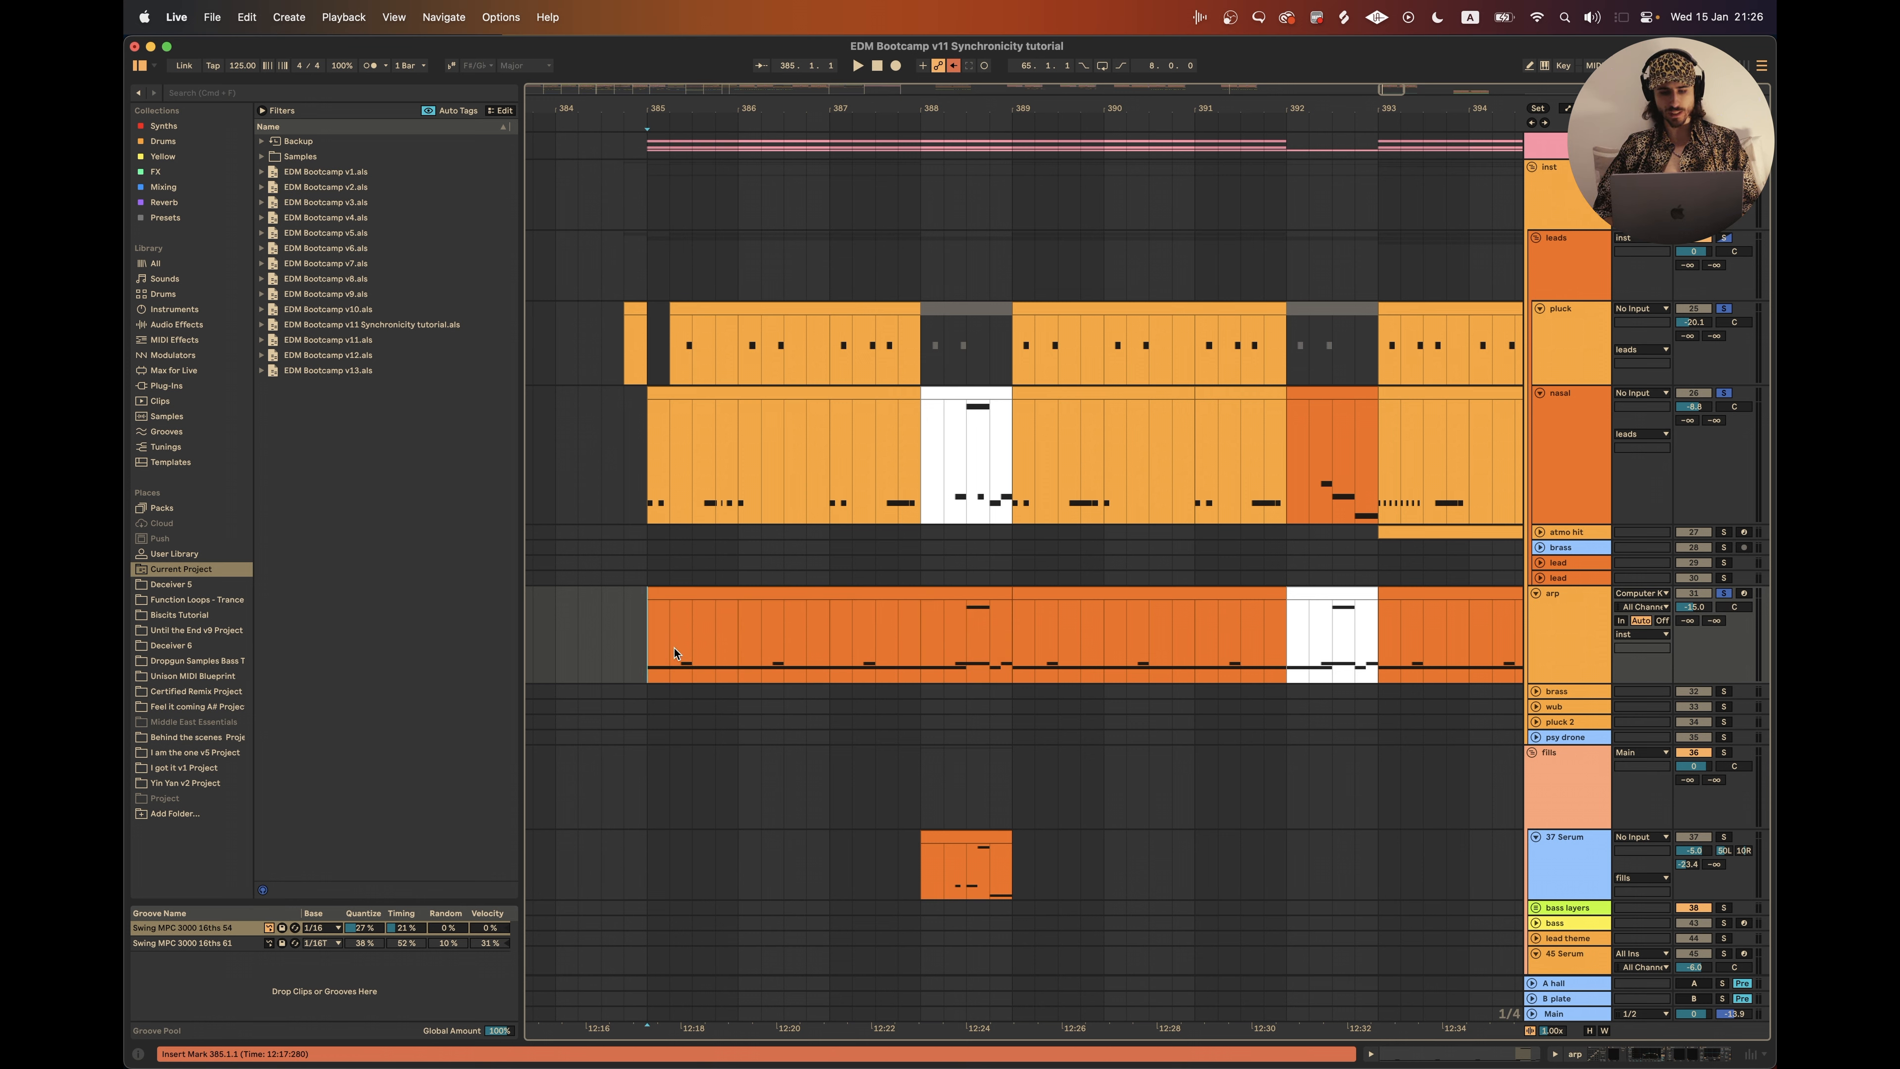
key(space)
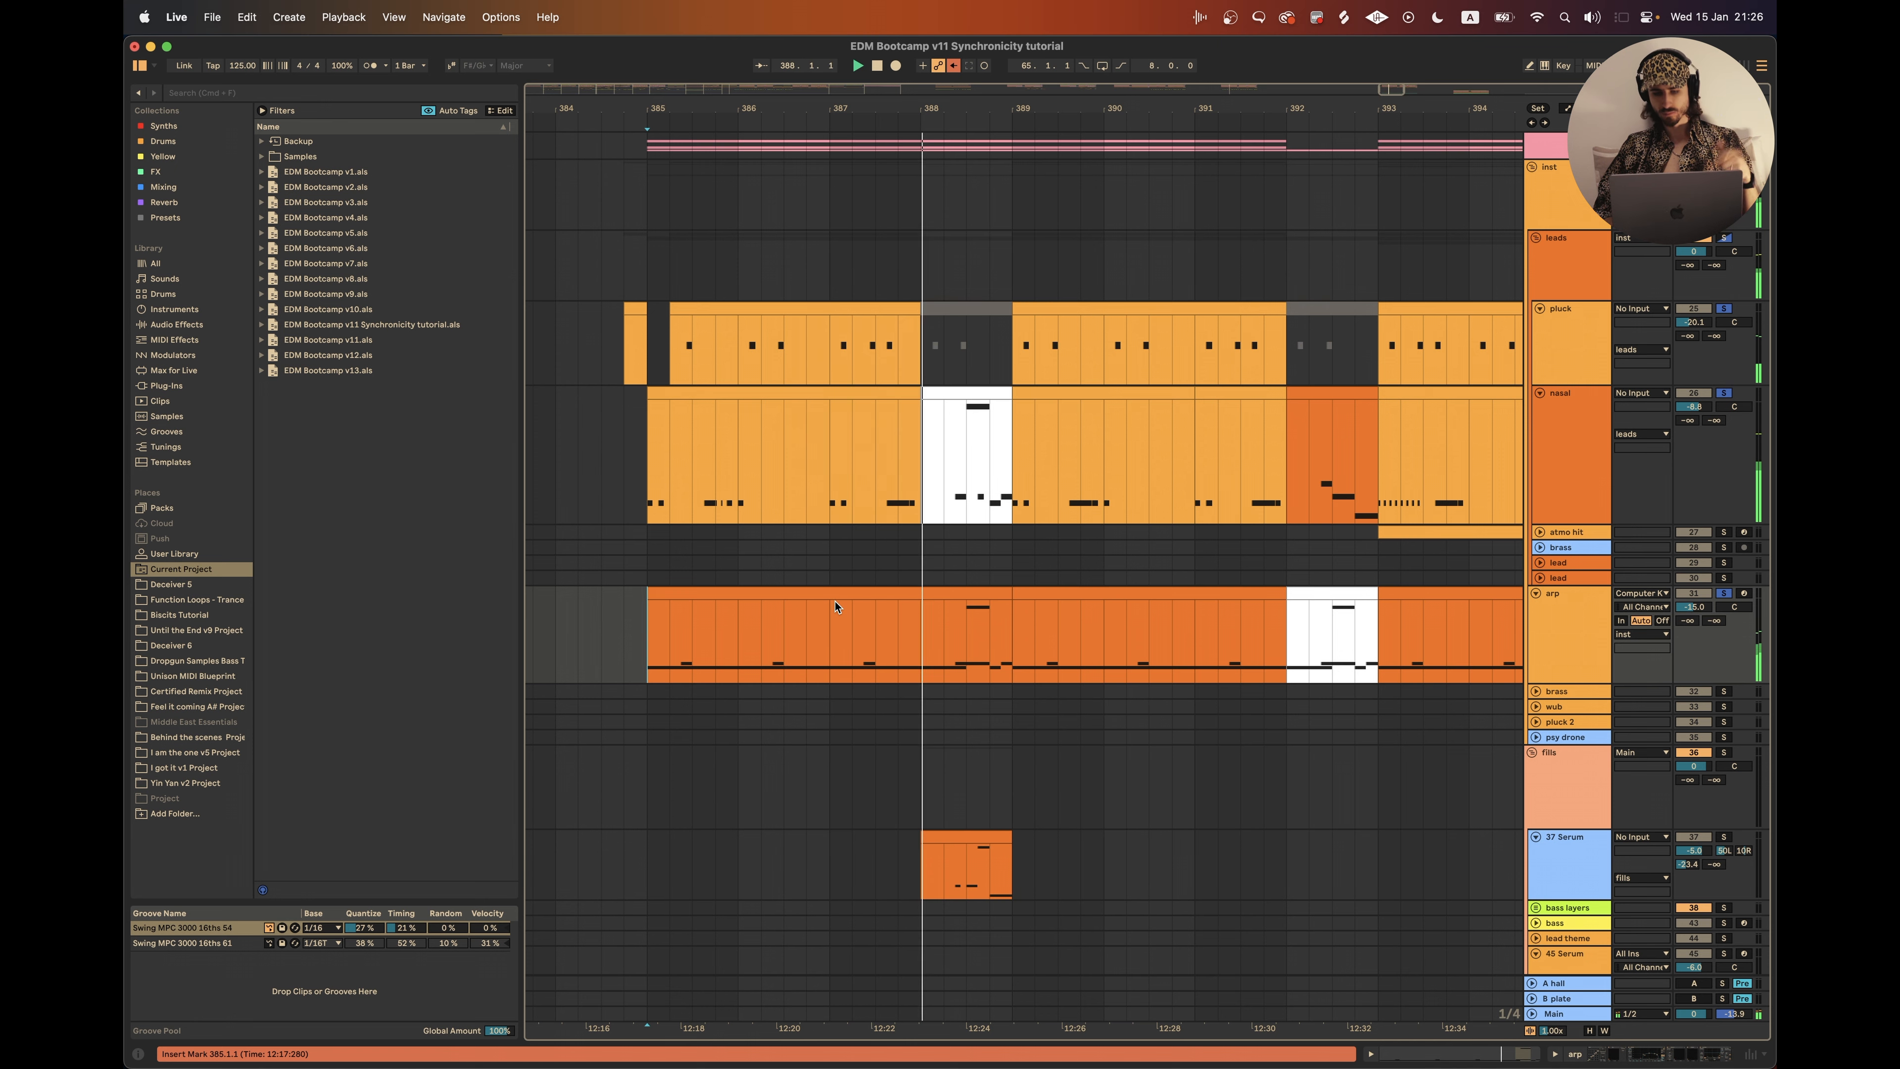
scroll(894, 629, down, 1)
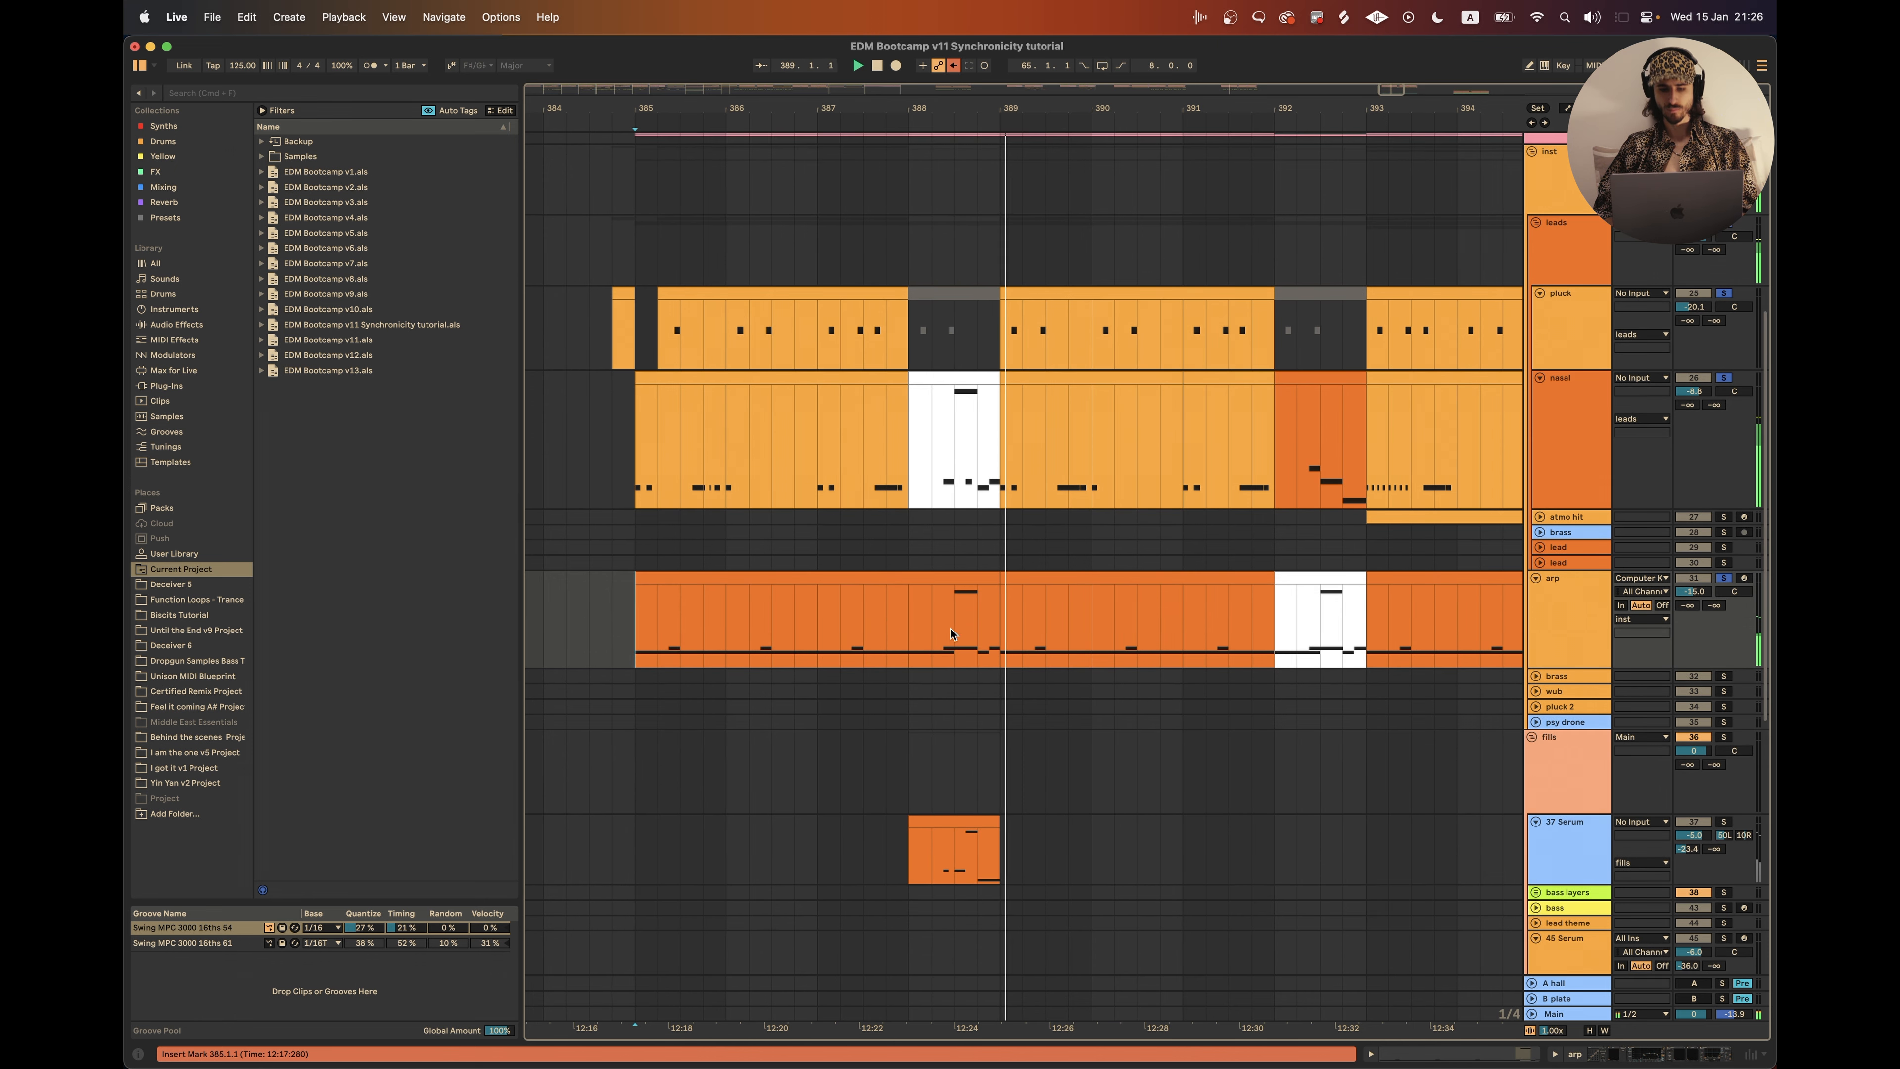
drag(951, 634, 1007, 623)
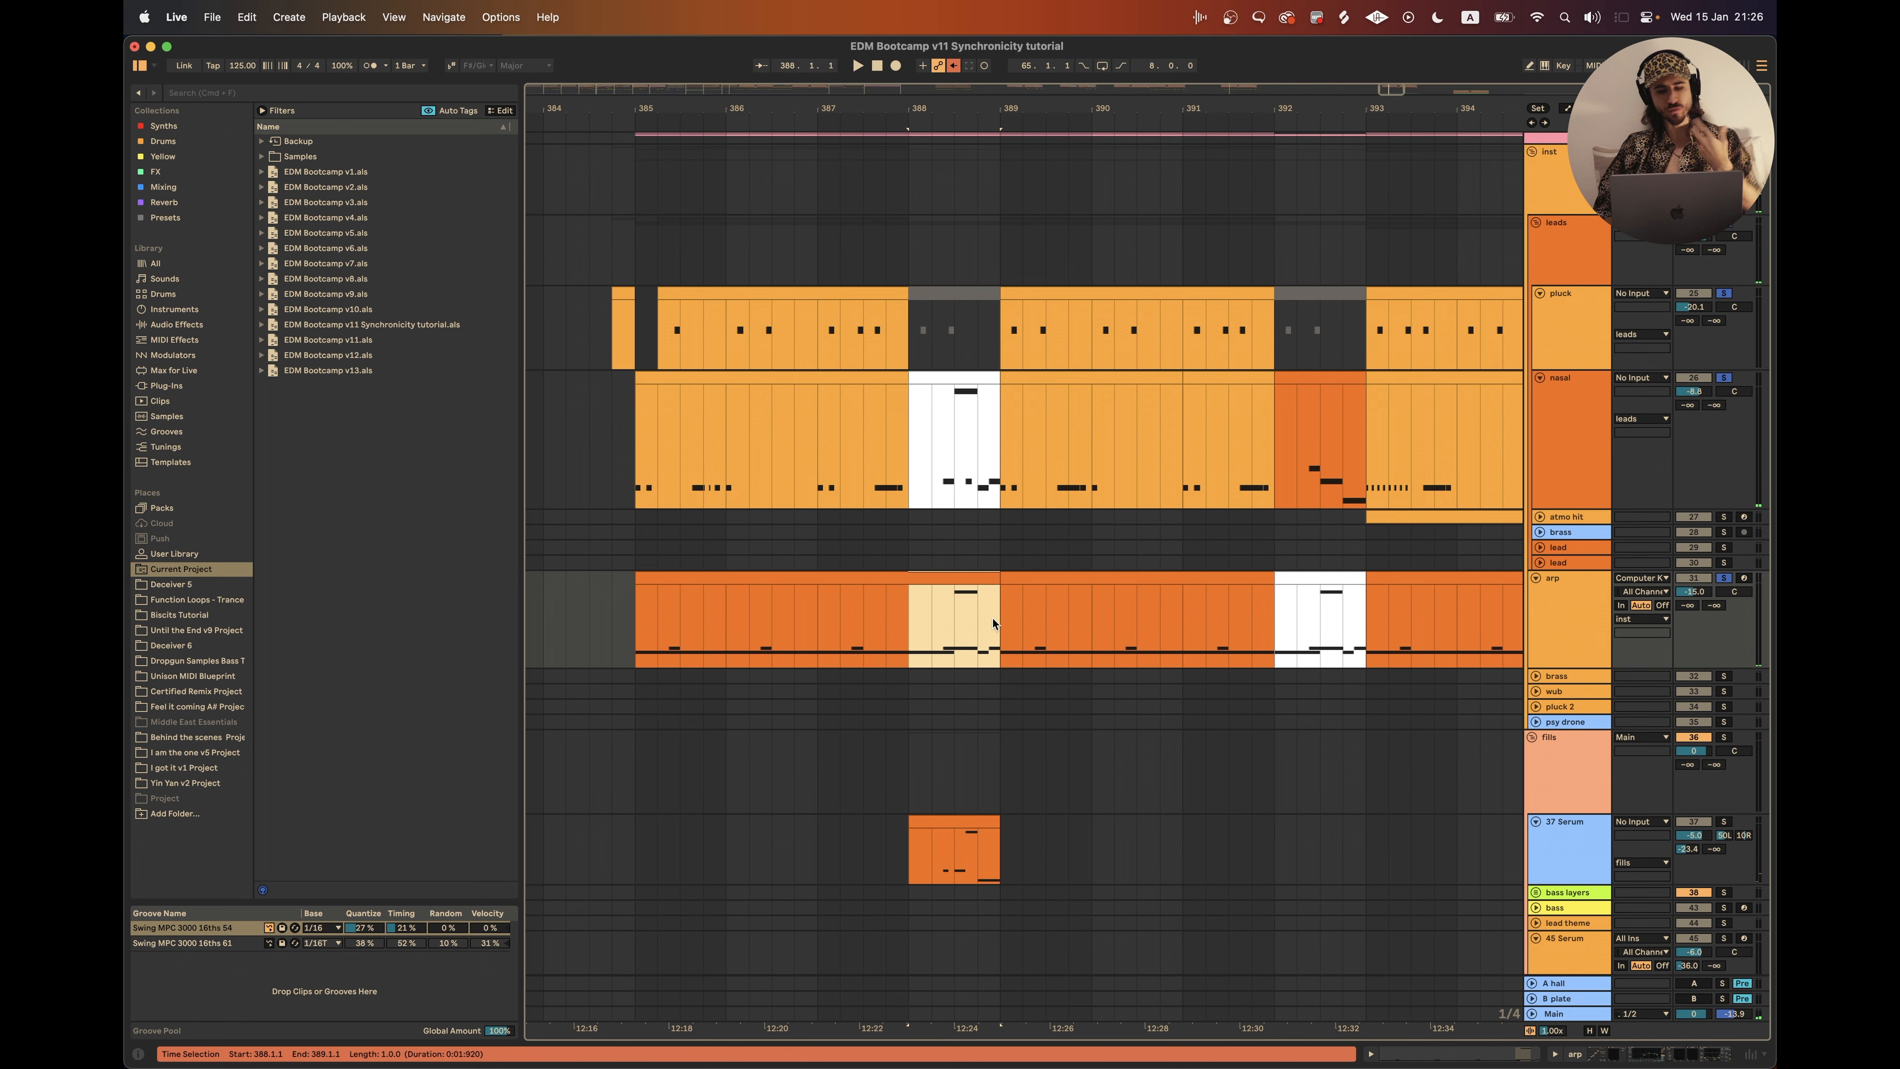
Step: Replay from 387.1.1 and compare the arp notes with the bass, pluck and nasal notes through the bar 392 fill
click(820, 639)
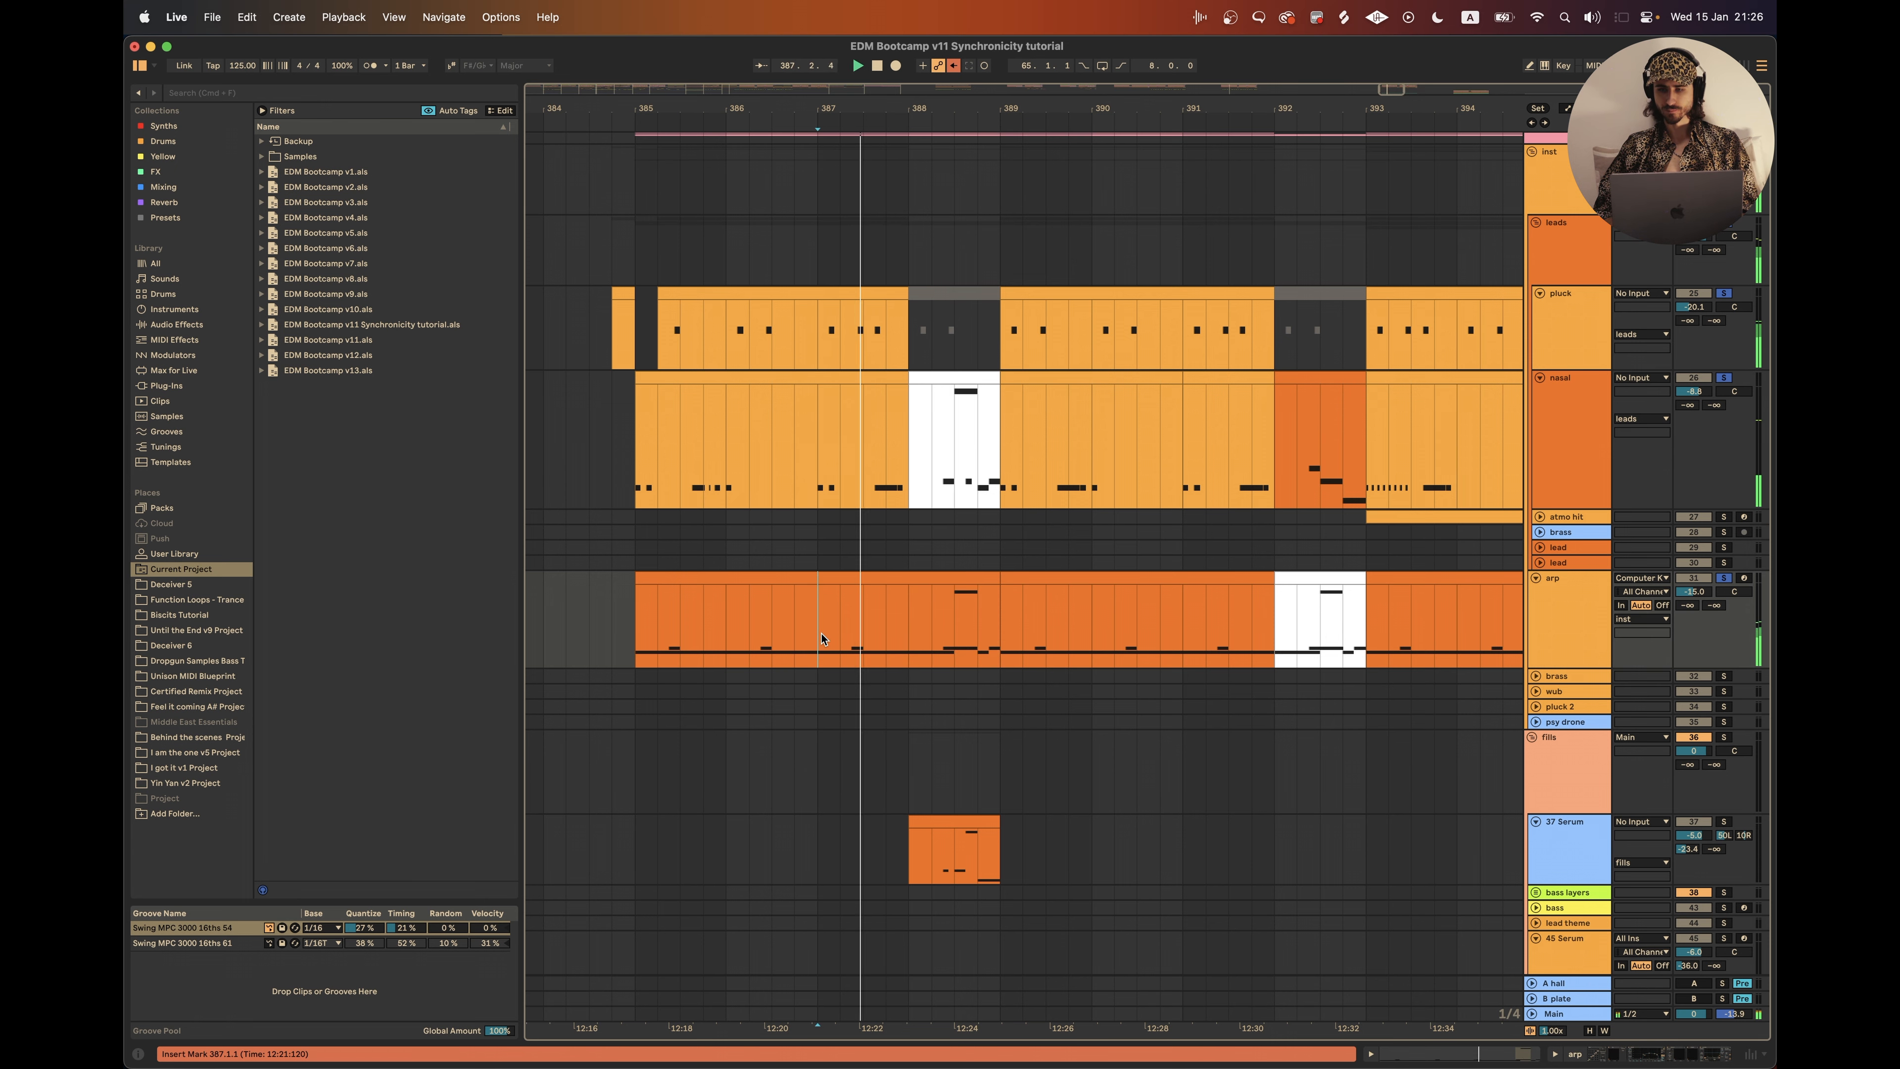
scroll(836, 636, up, 1)
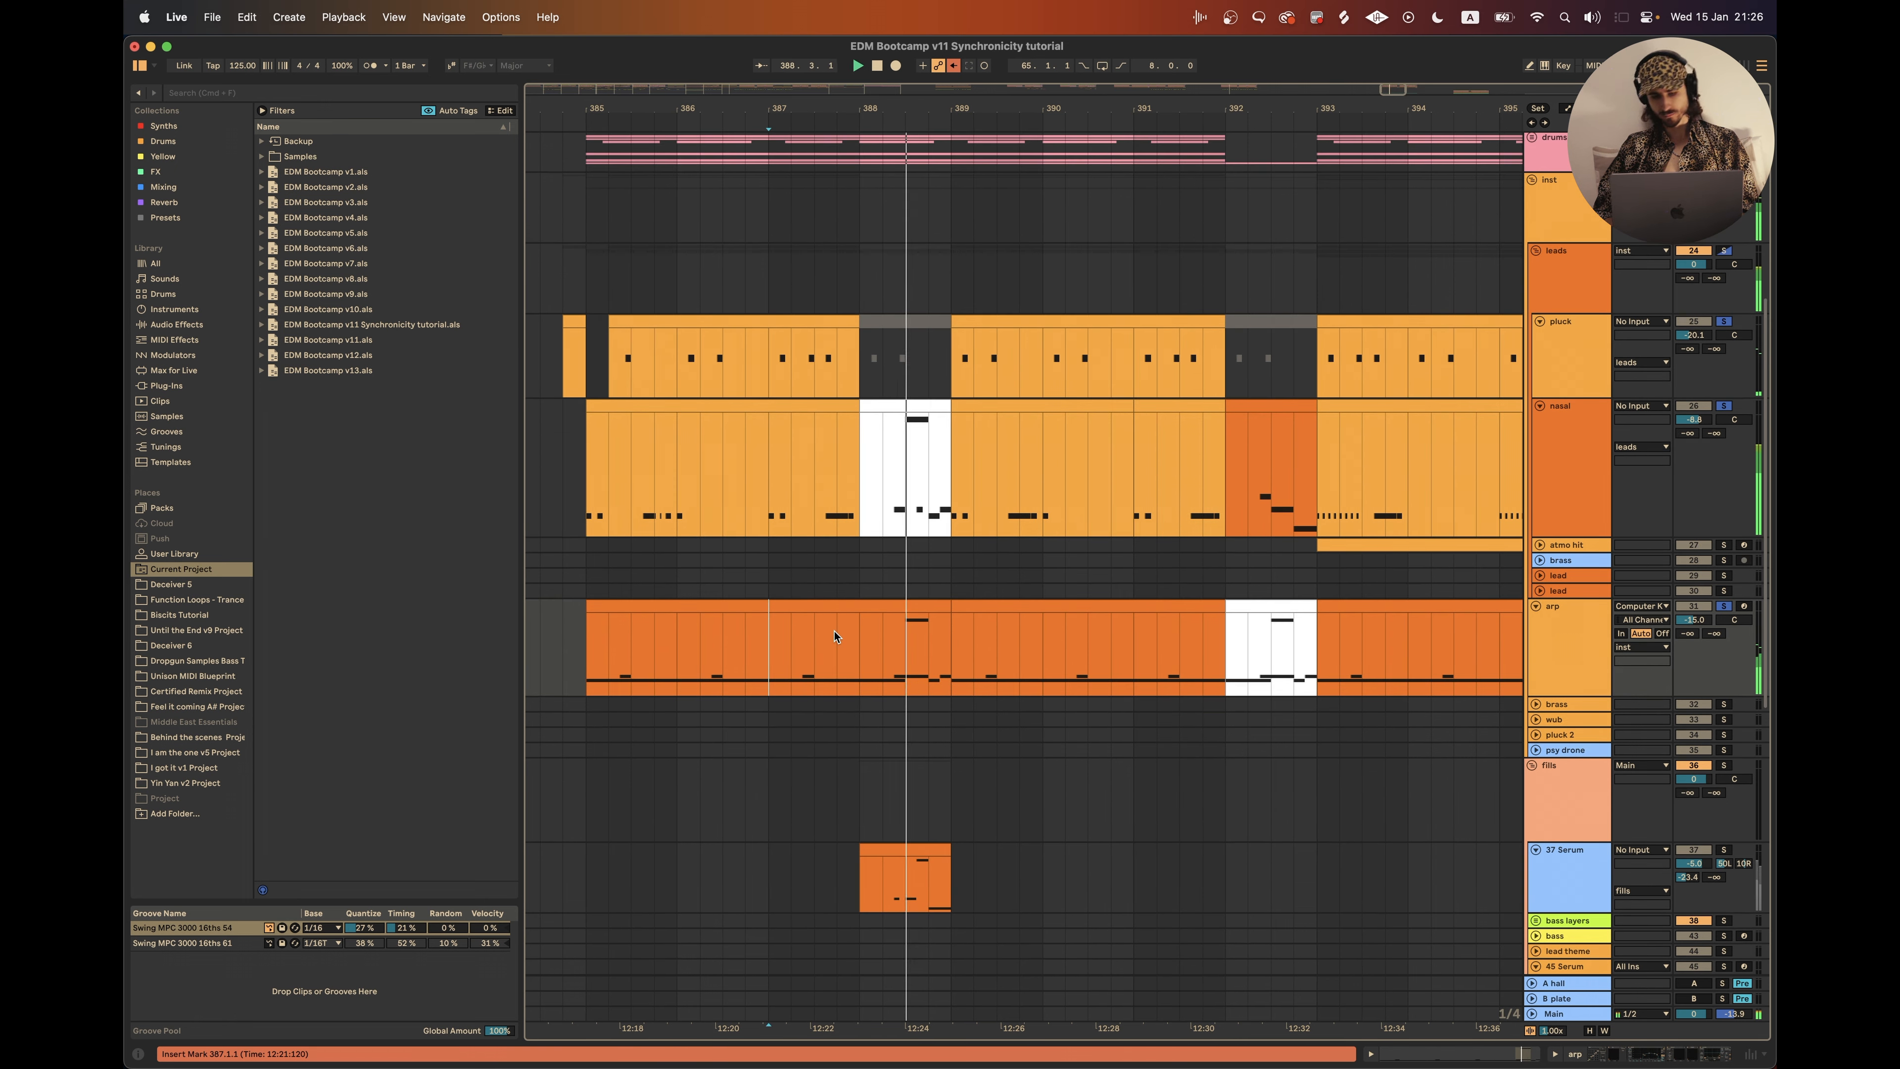
scroll(1001, 785, up, 5)
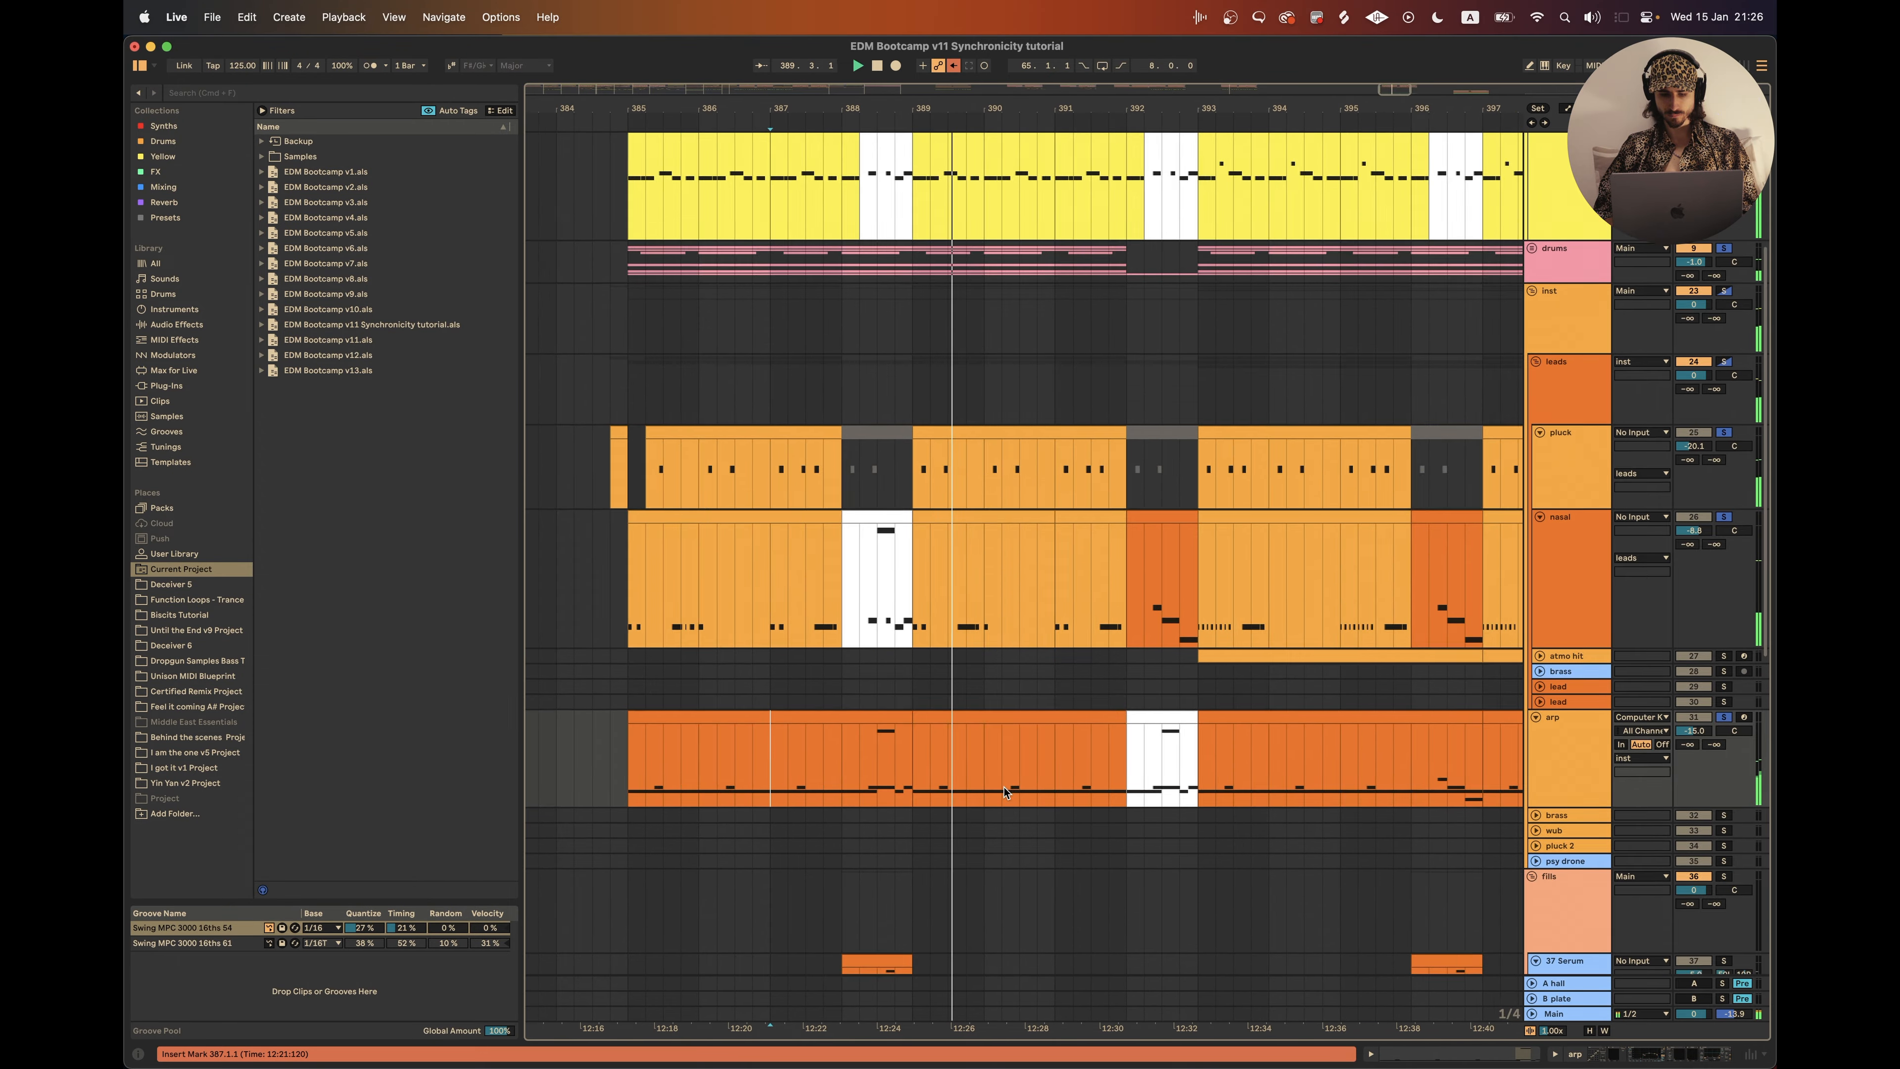
scroll(1004, 791, up, 1)
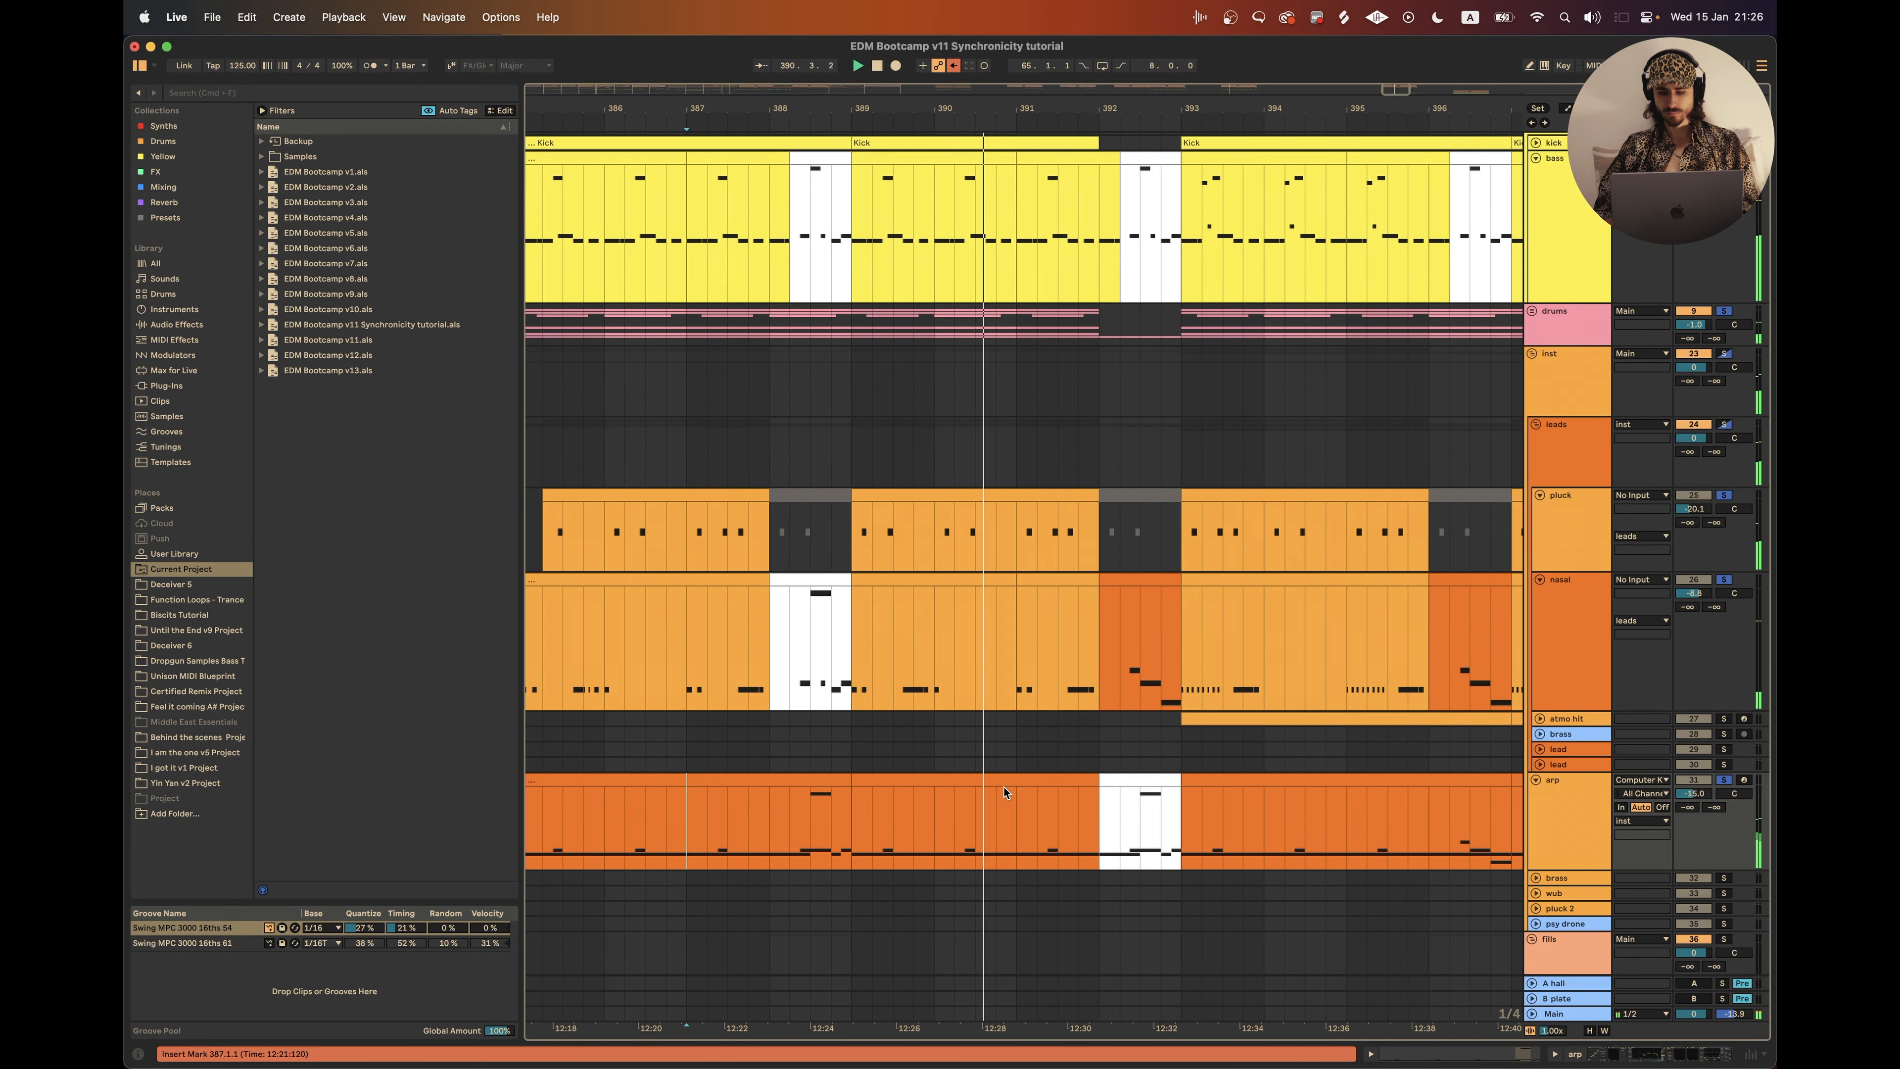
scroll(1006, 794, left, 2)
scroll(1006, 793, down, 2)
scroll(1003, 791, right, 5)
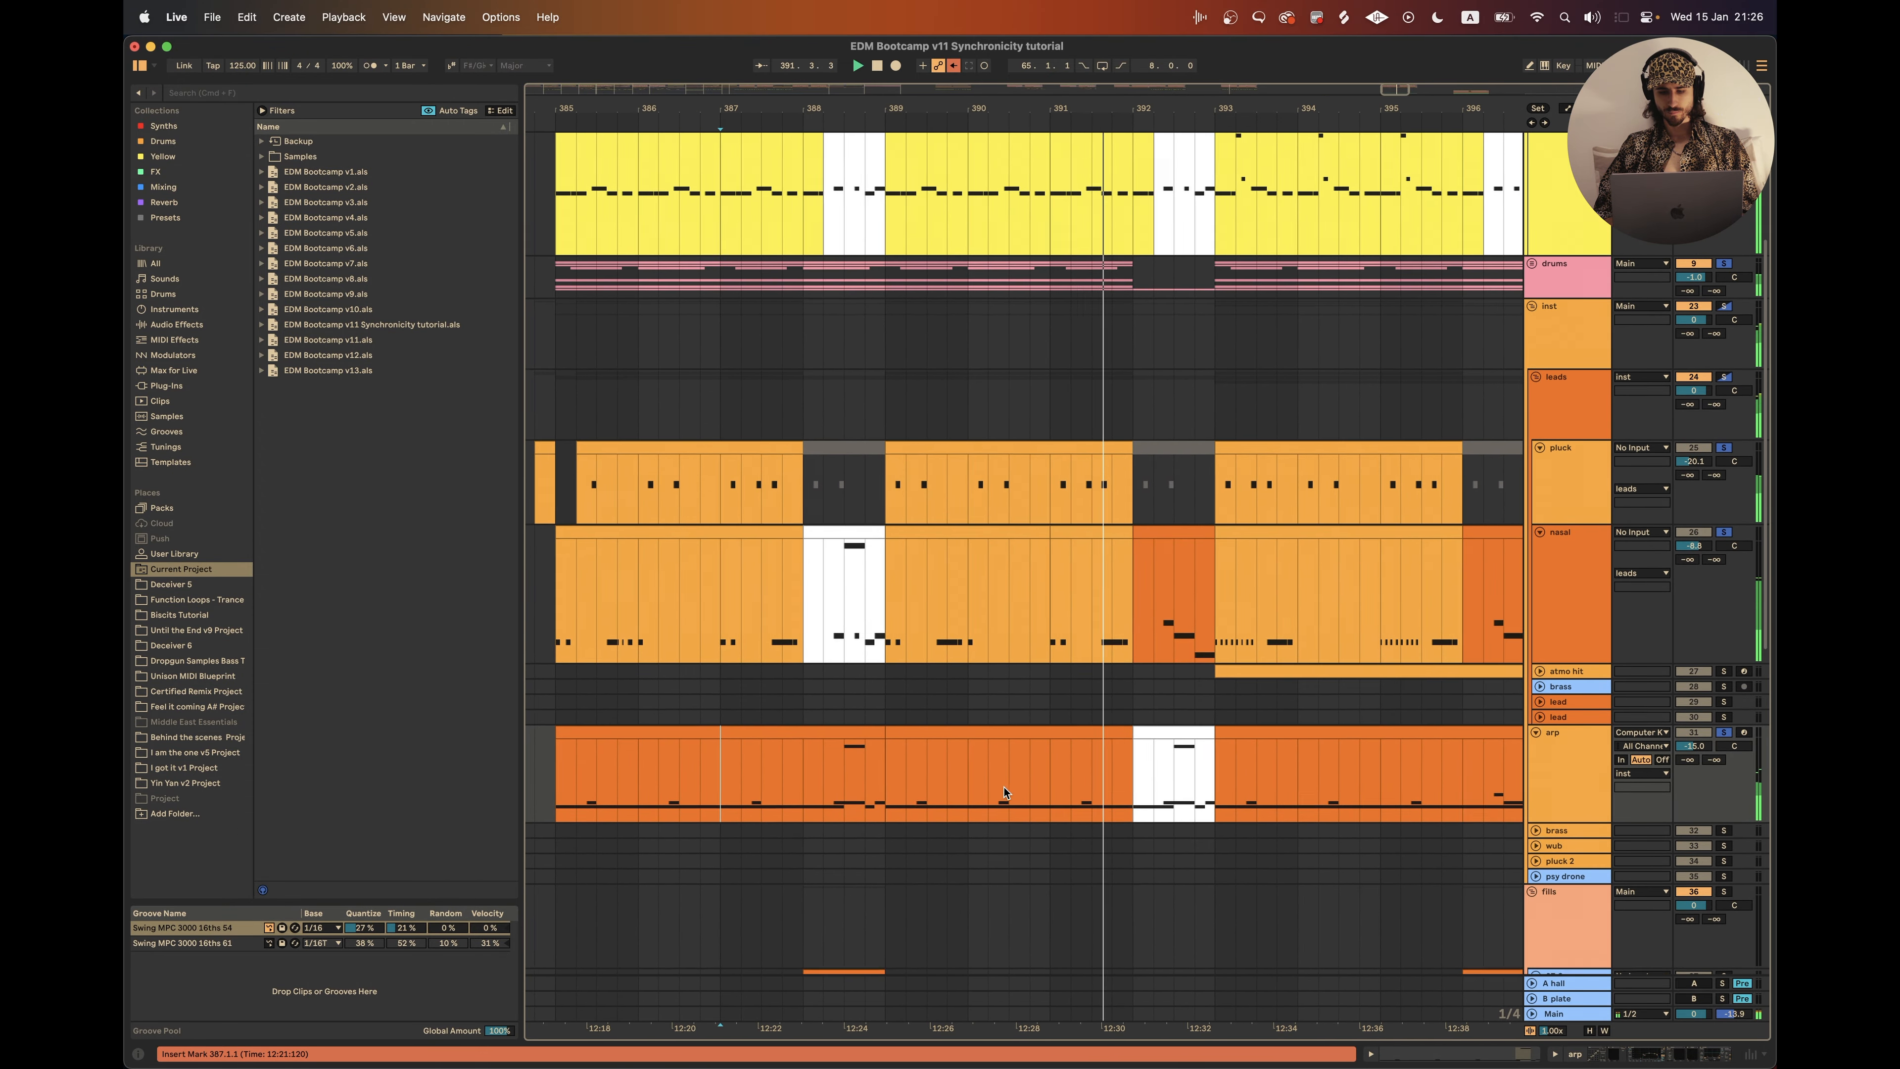
scroll(1003, 791, down, 5)
scroll(1004, 791, up, 5)
scroll(1004, 791, right, 3)
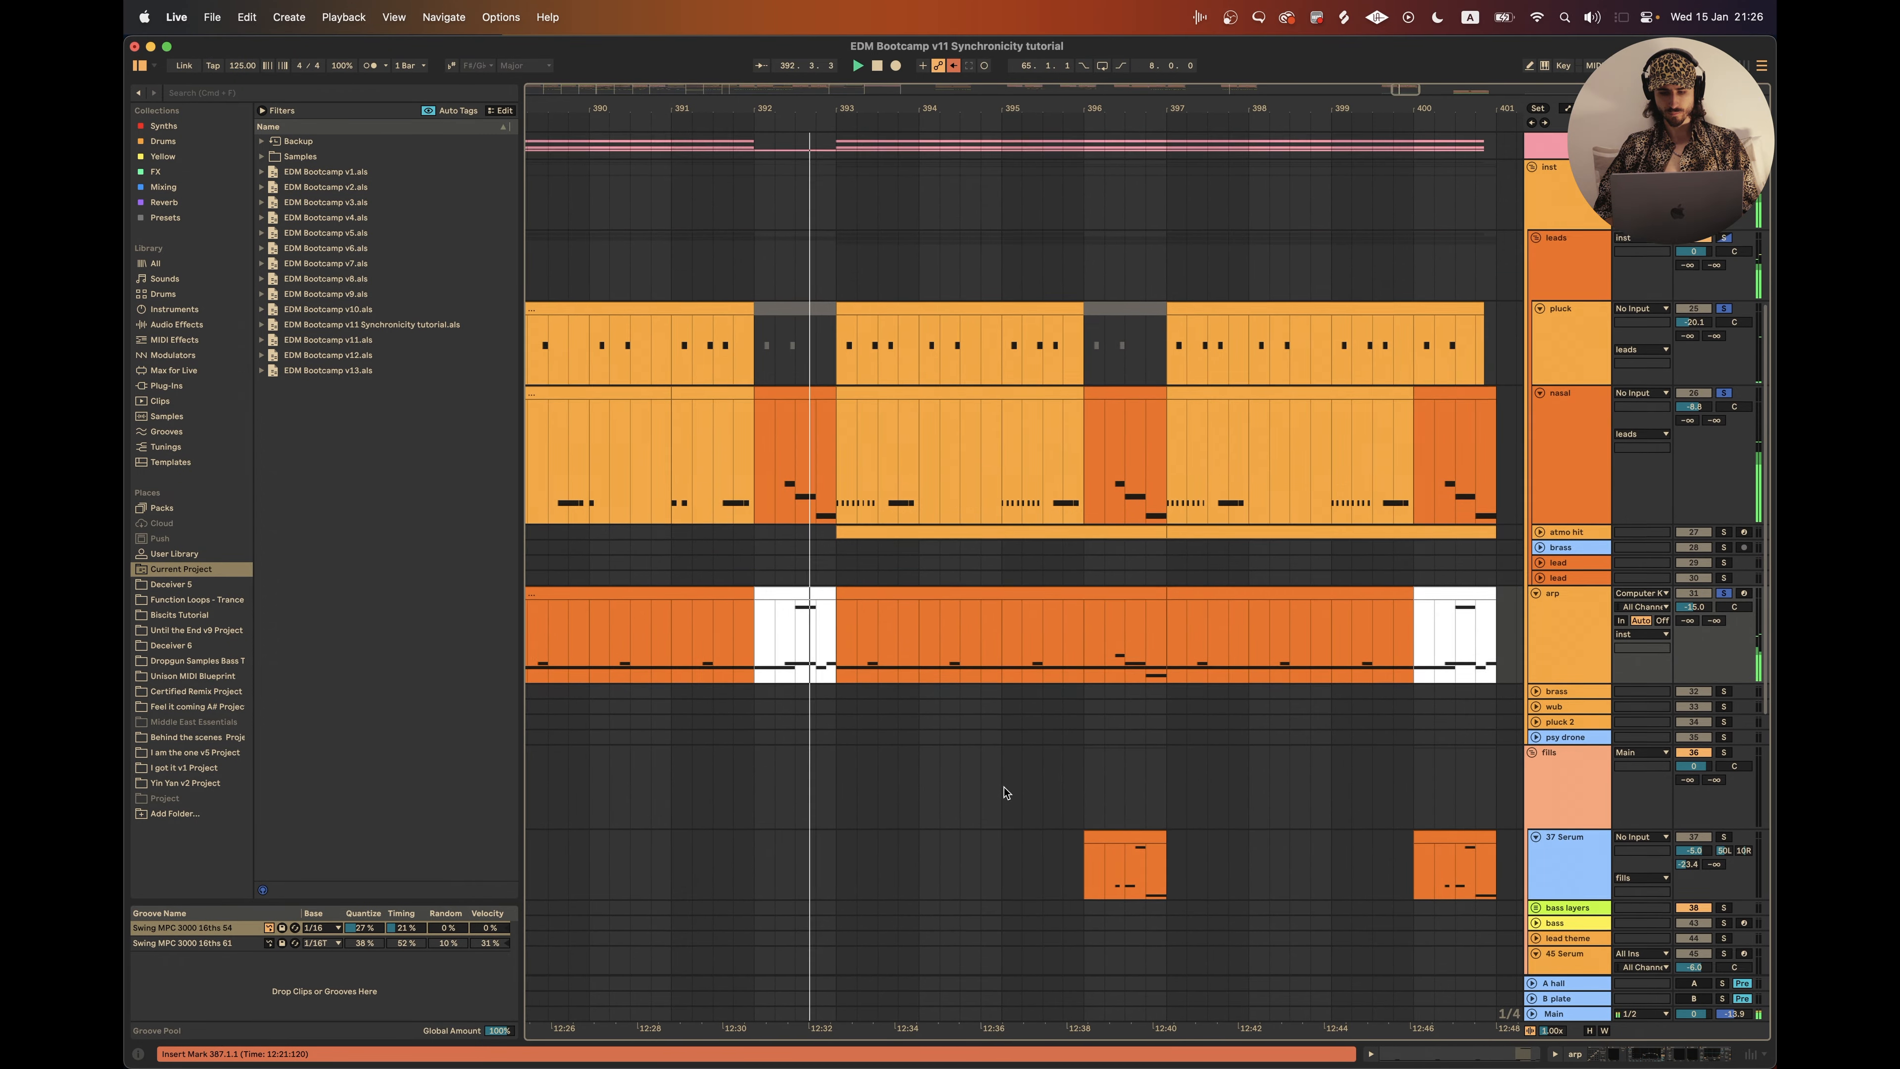
scroll(1004, 792, left, 6)
scroll(1004, 792, up, 1)
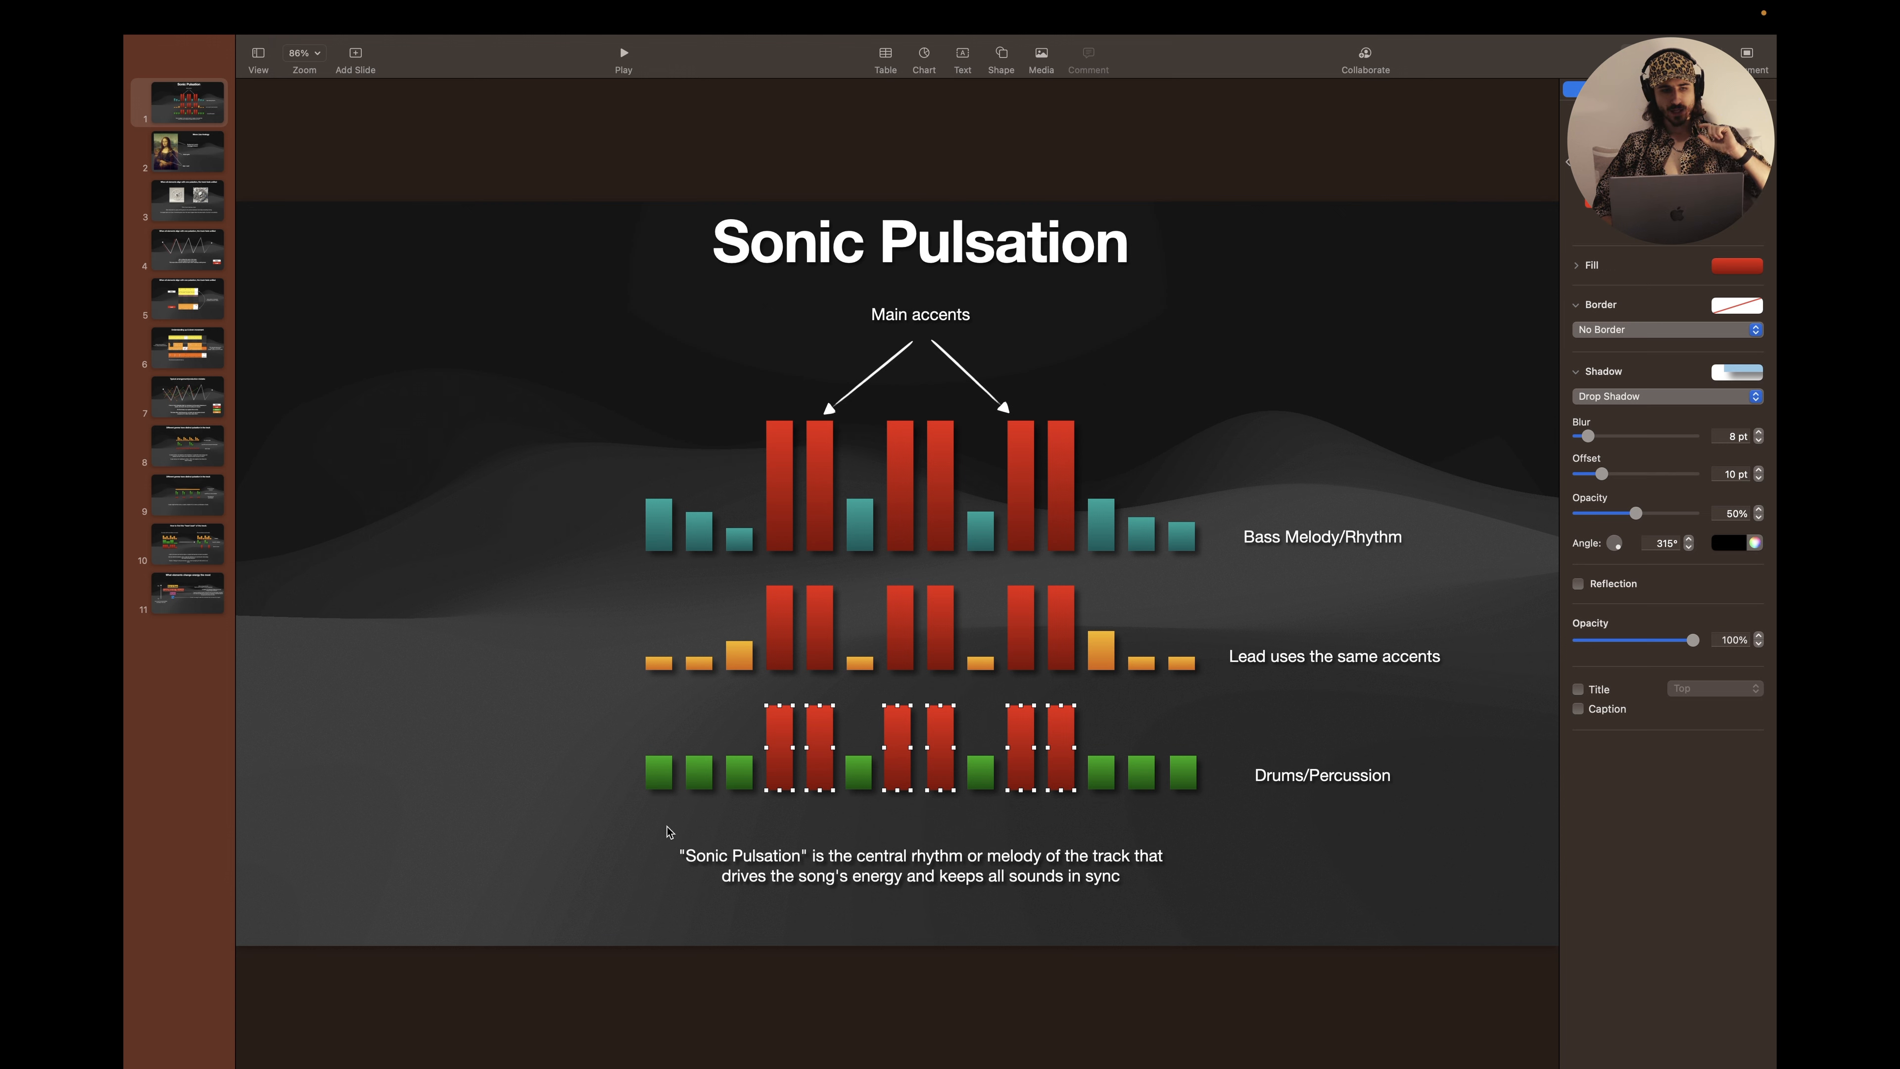
Step: In Keynote, show the Mona Lisa Analogy slide and briefly select the painting together with the Bass + Lead arrows
click(177, 168)
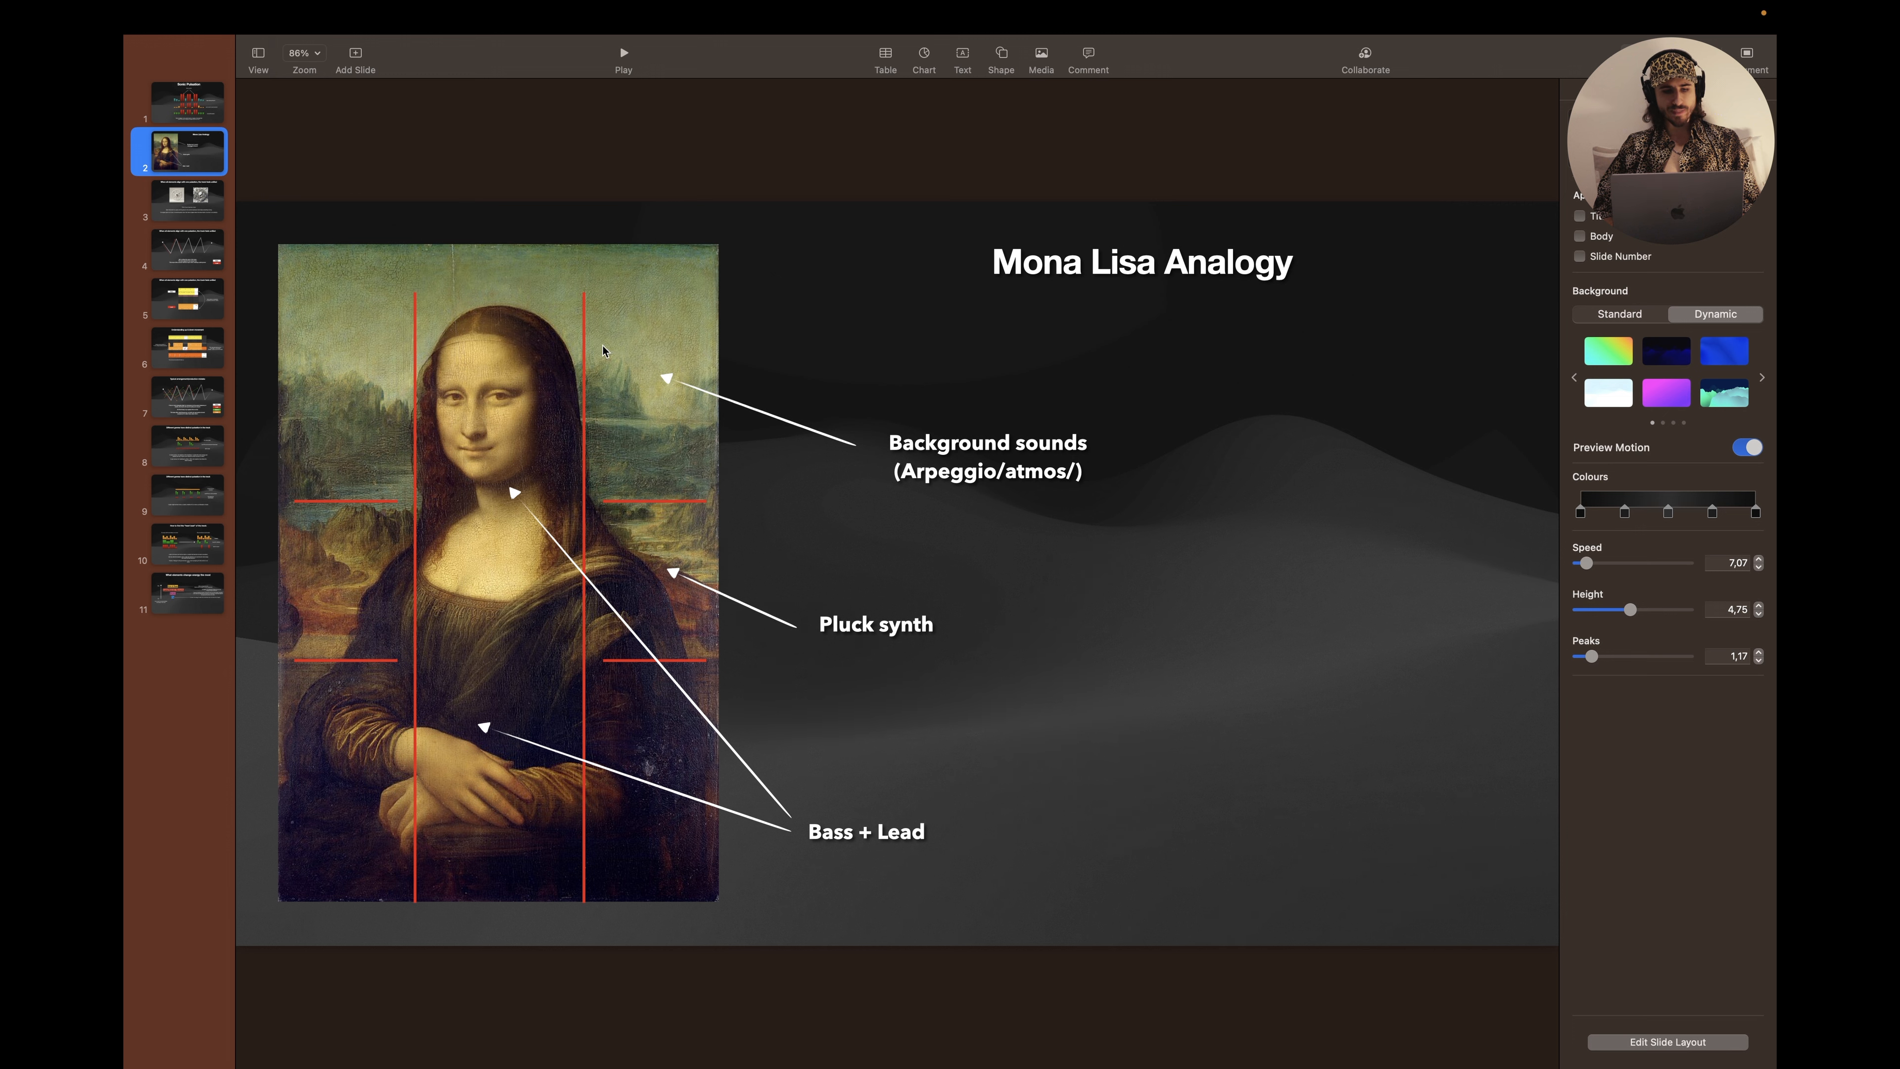
click(494, 554)
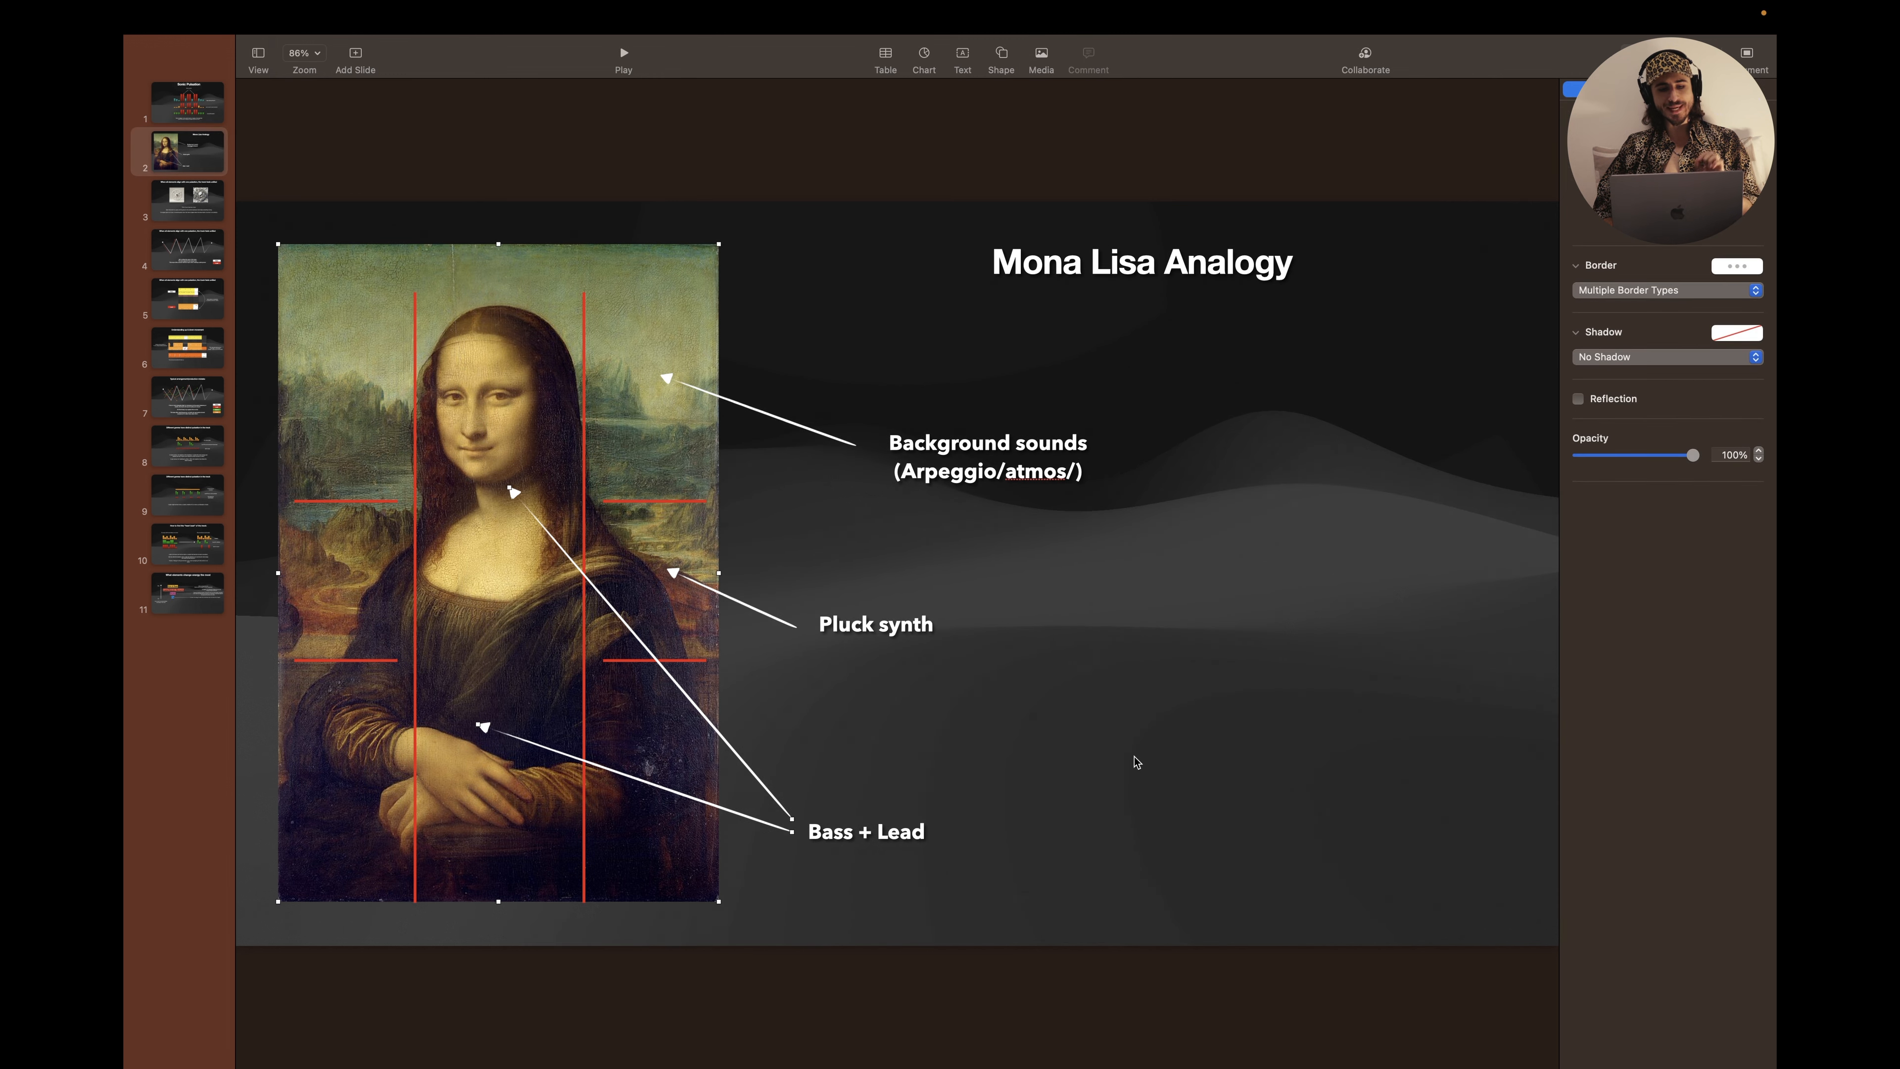
click(1134, 762)
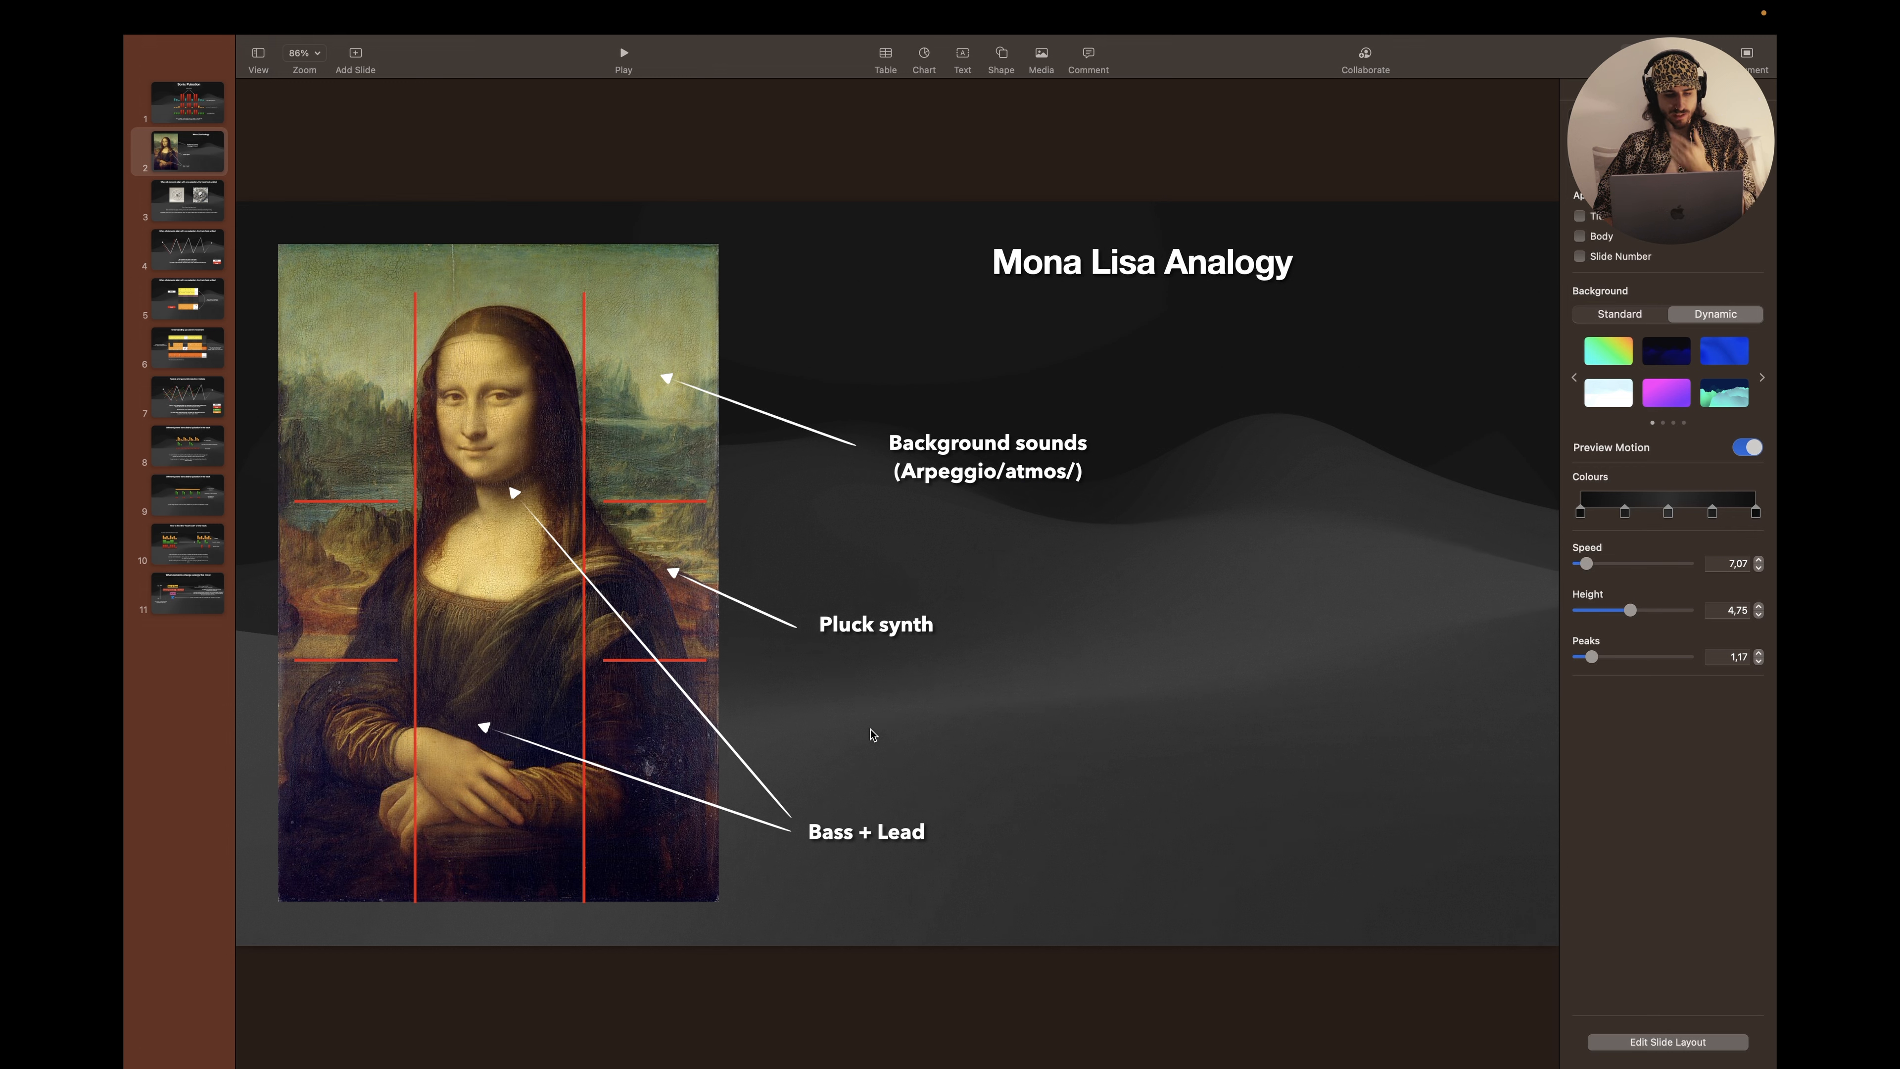
Step: Point out the painting with the Pluck synth arrow, then with the Background sounds label and arrow, and clear the selection
click(694, 559)
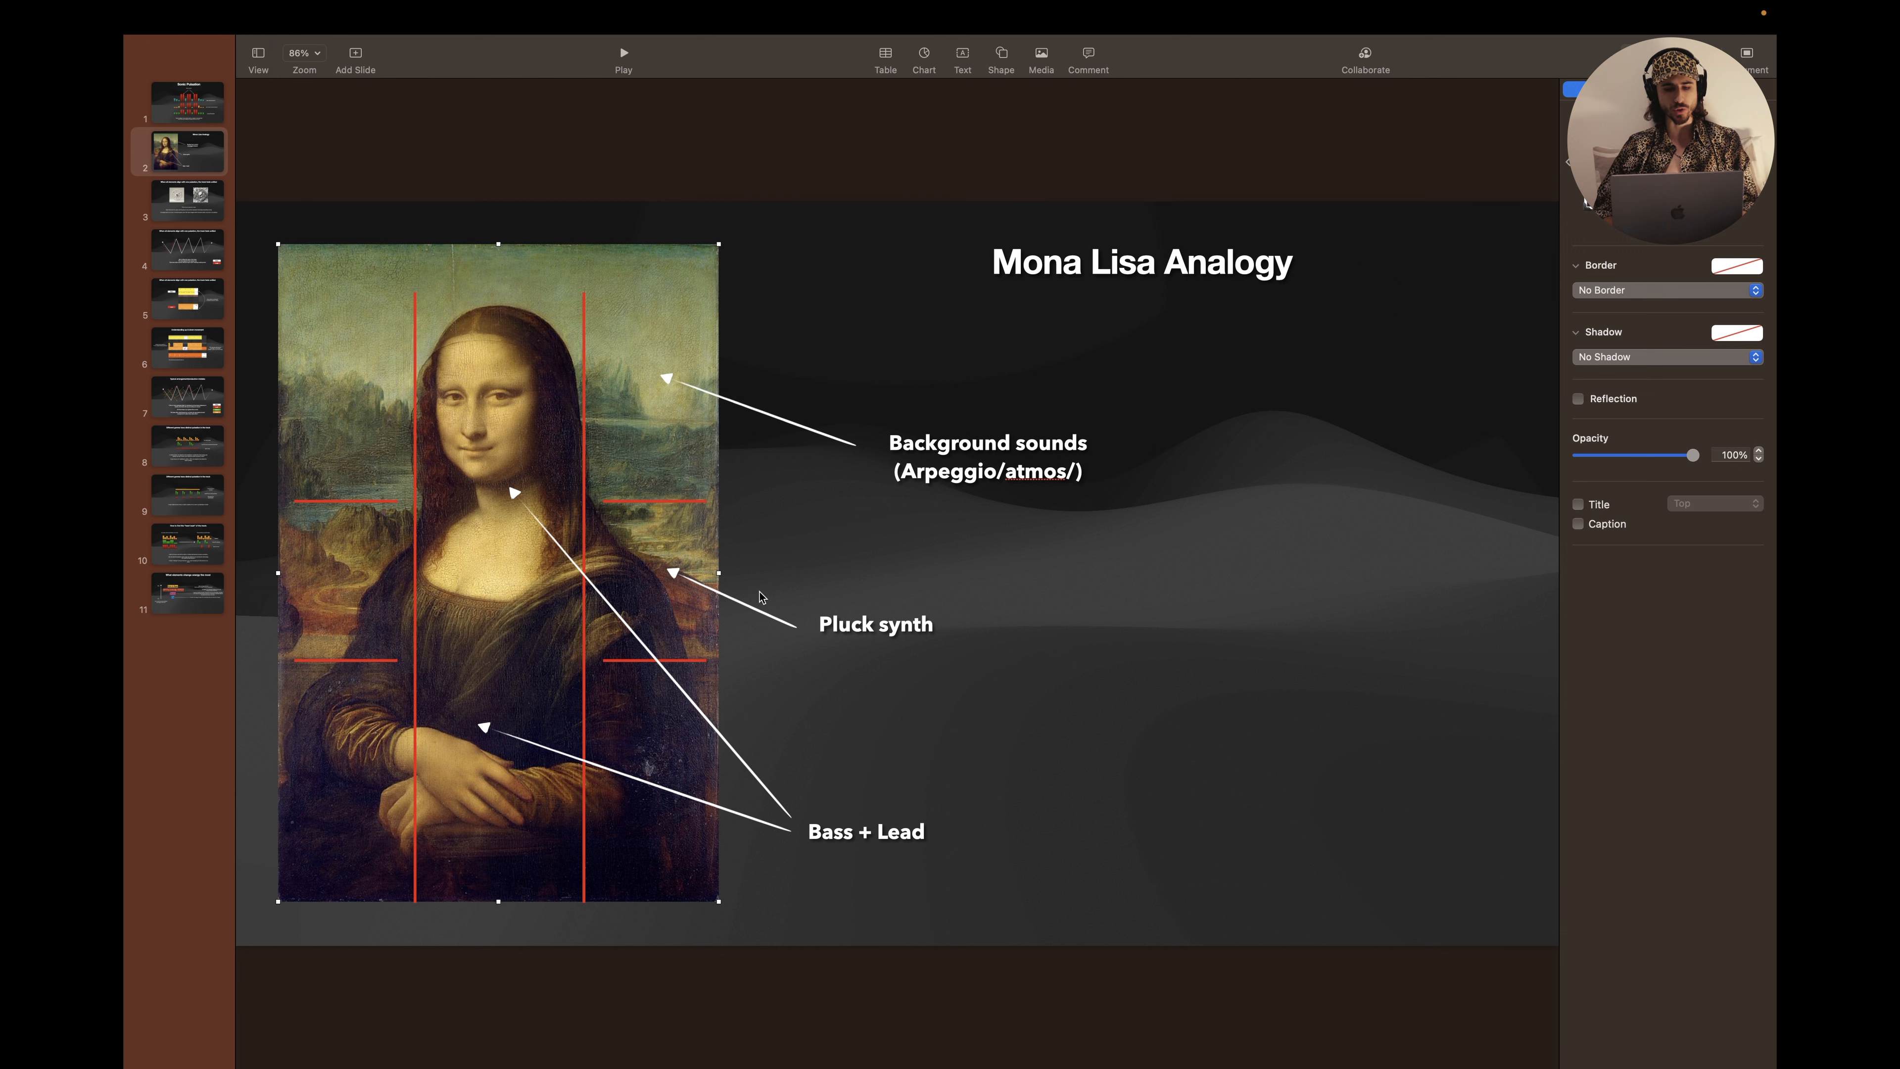
shift+click(748, 605)
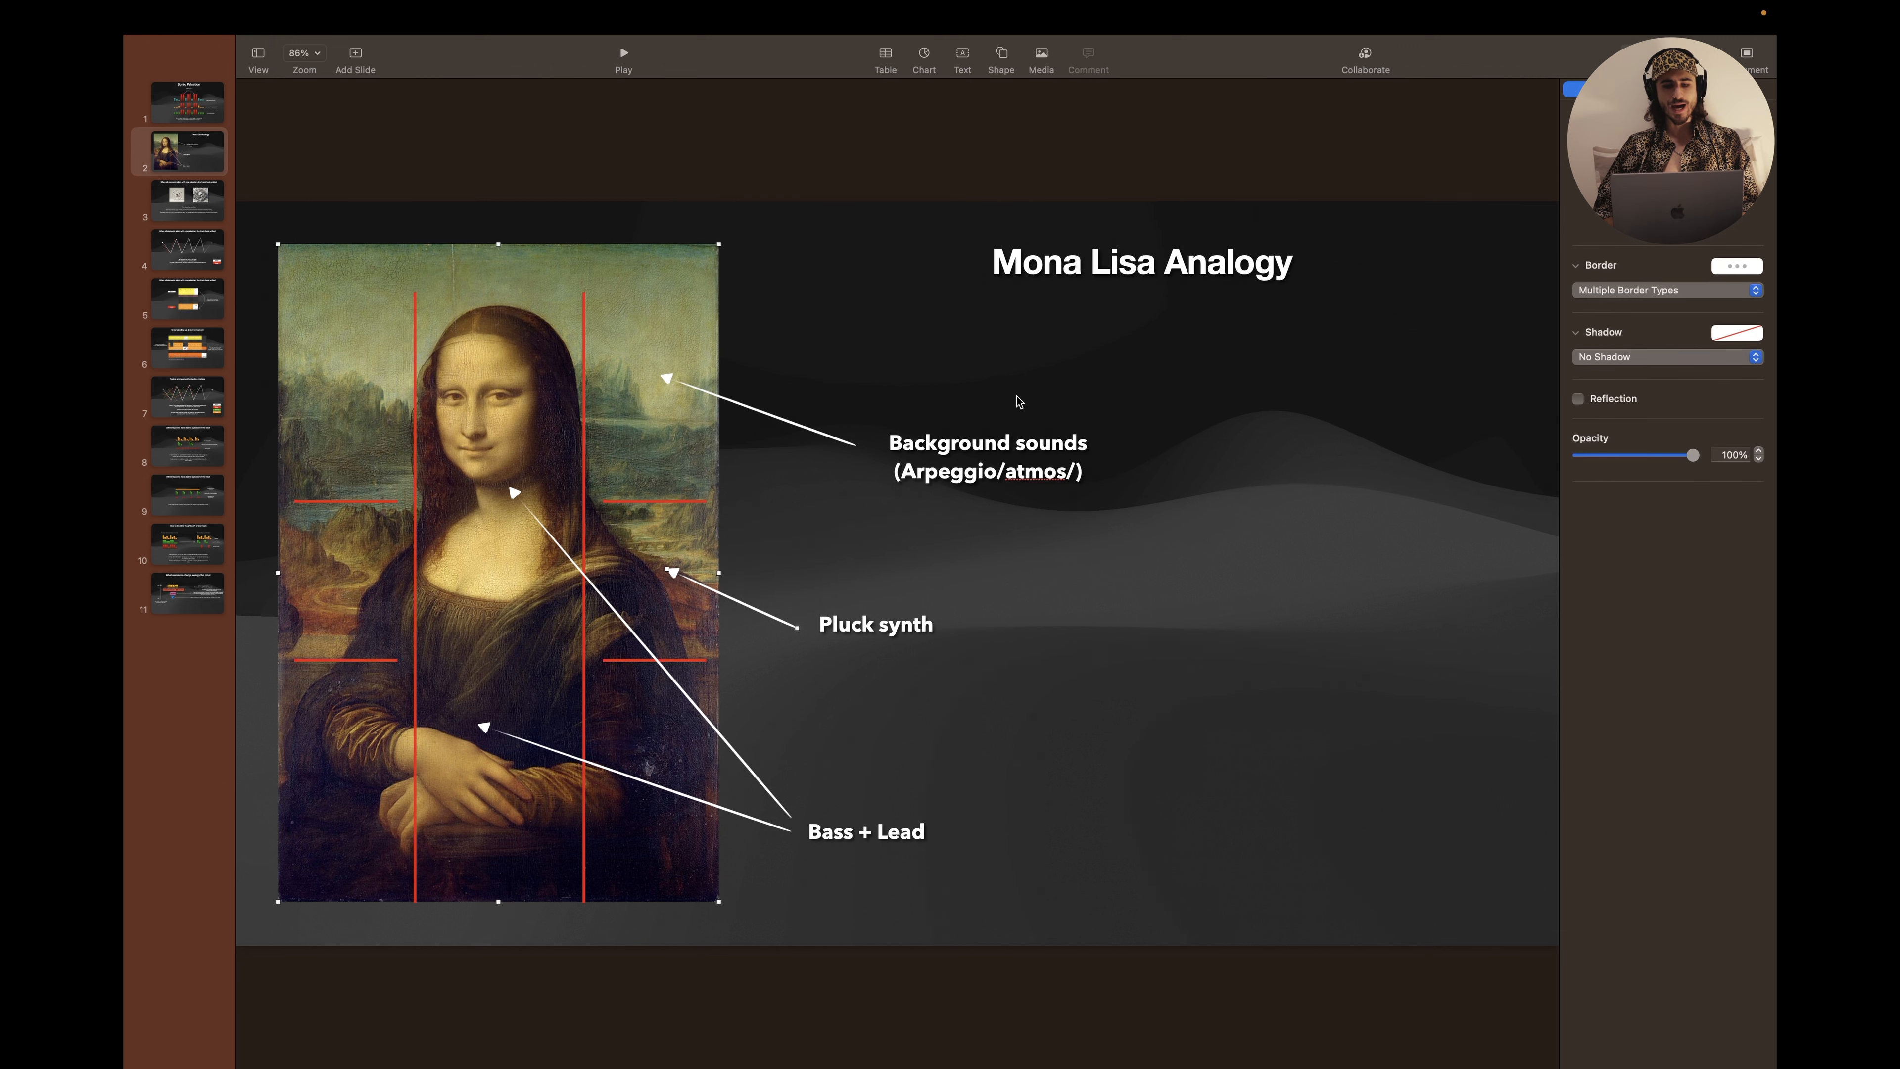
drag(991, 373, 638, 450)
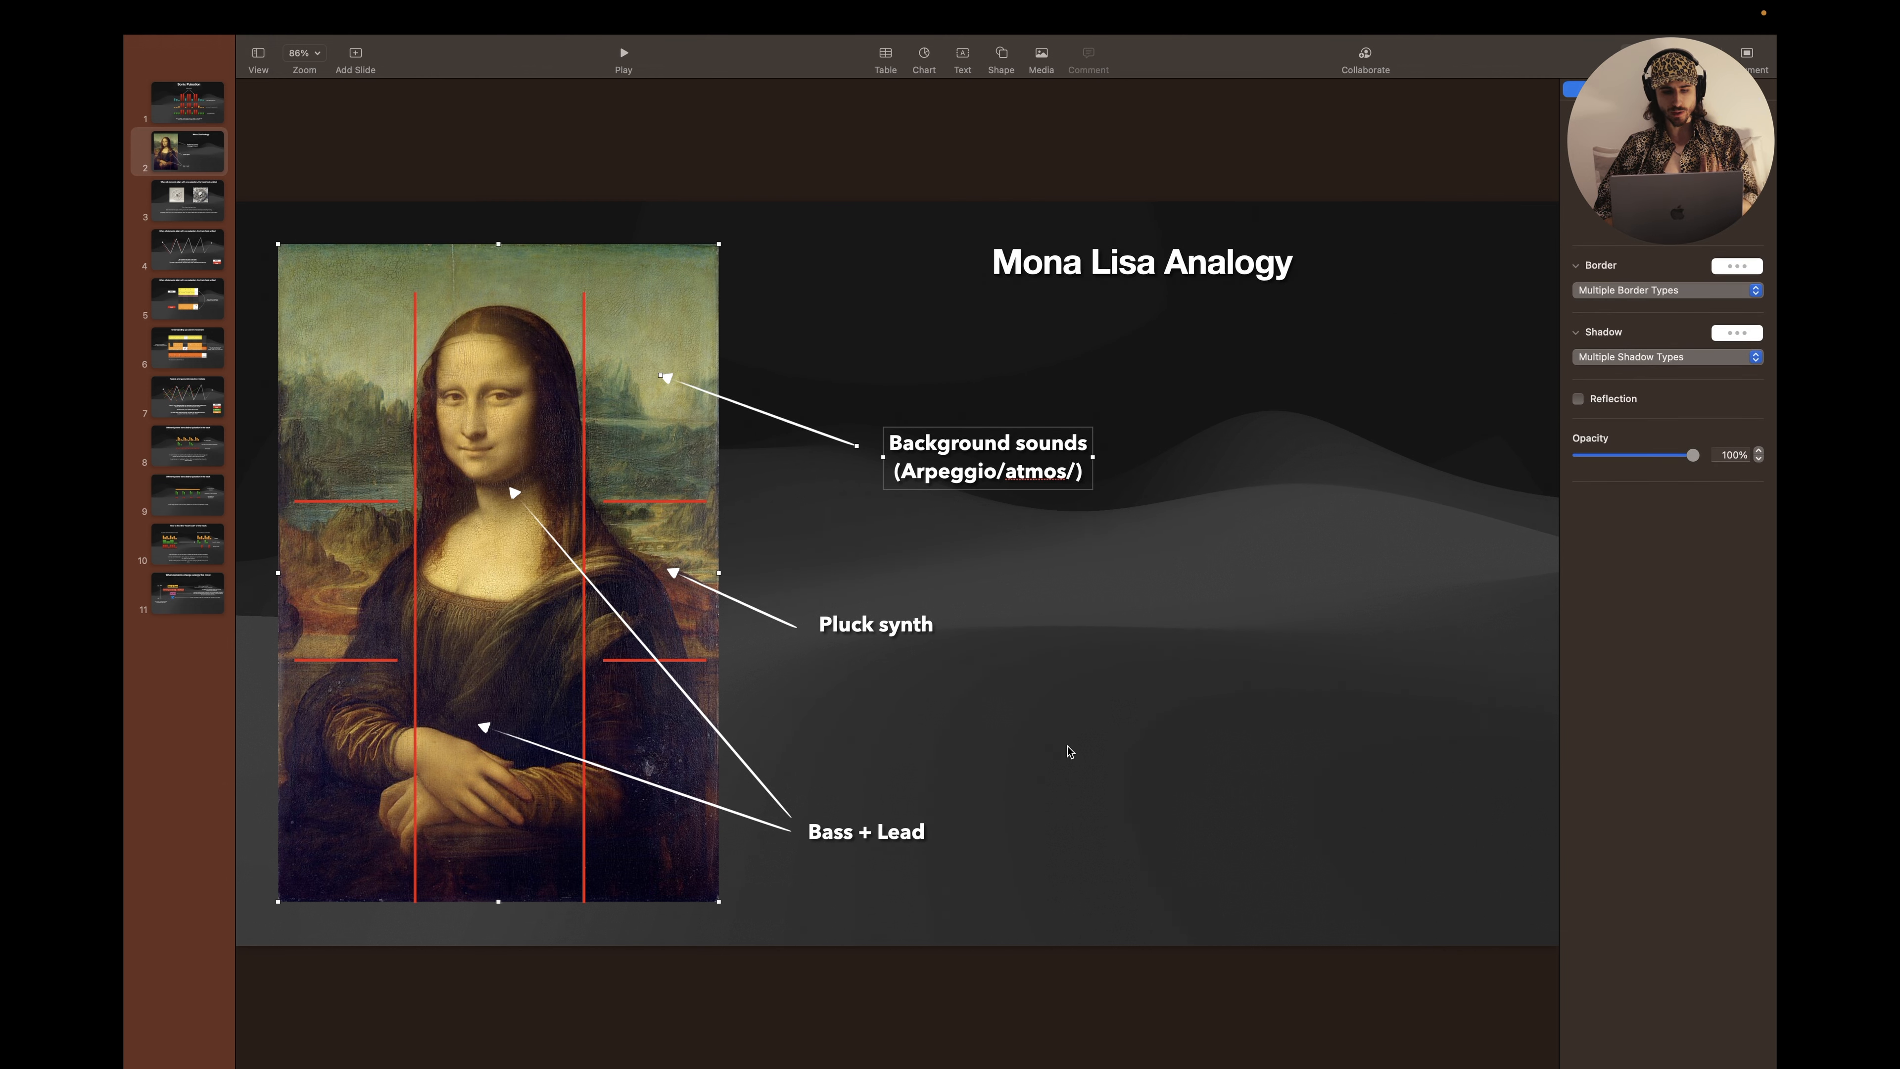
click(1069, 750)
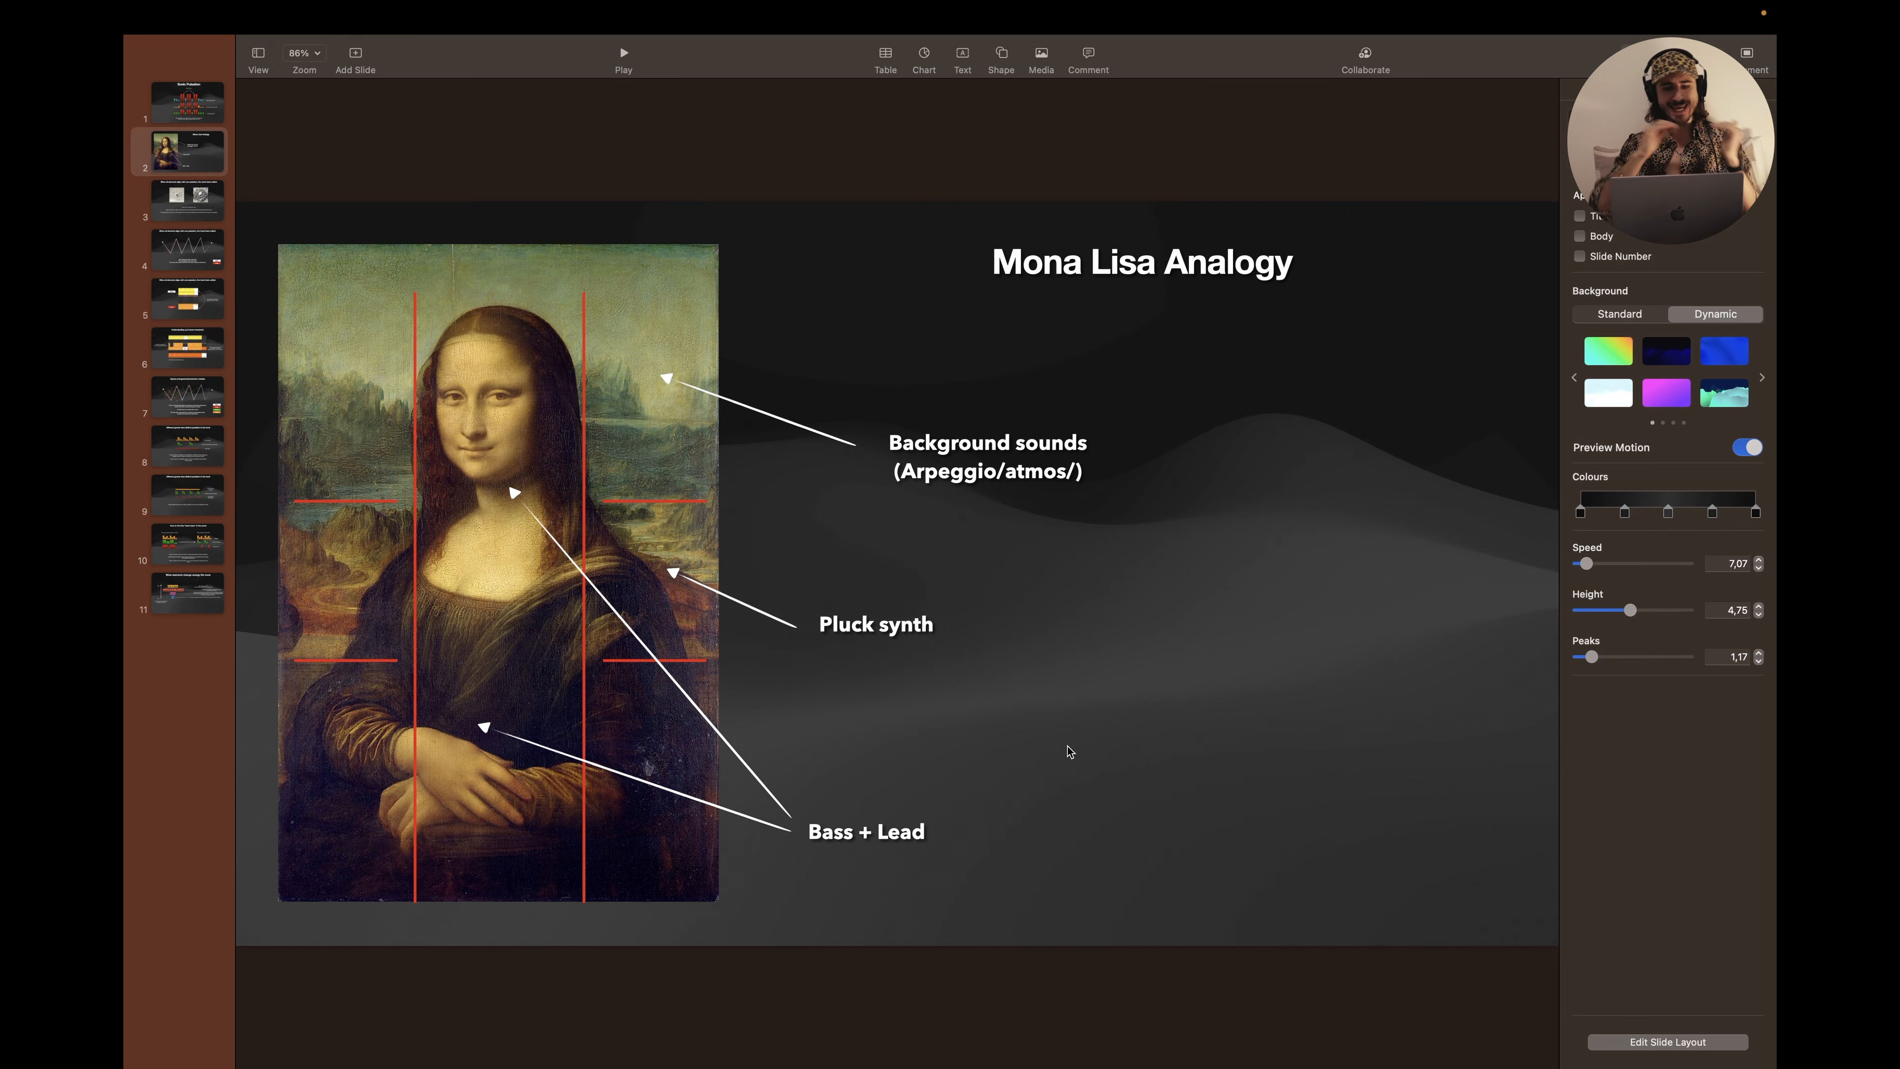
Step: Switch back to Ableton Live and play the soloed tracks together from 385.1.1
key(super+Tab)
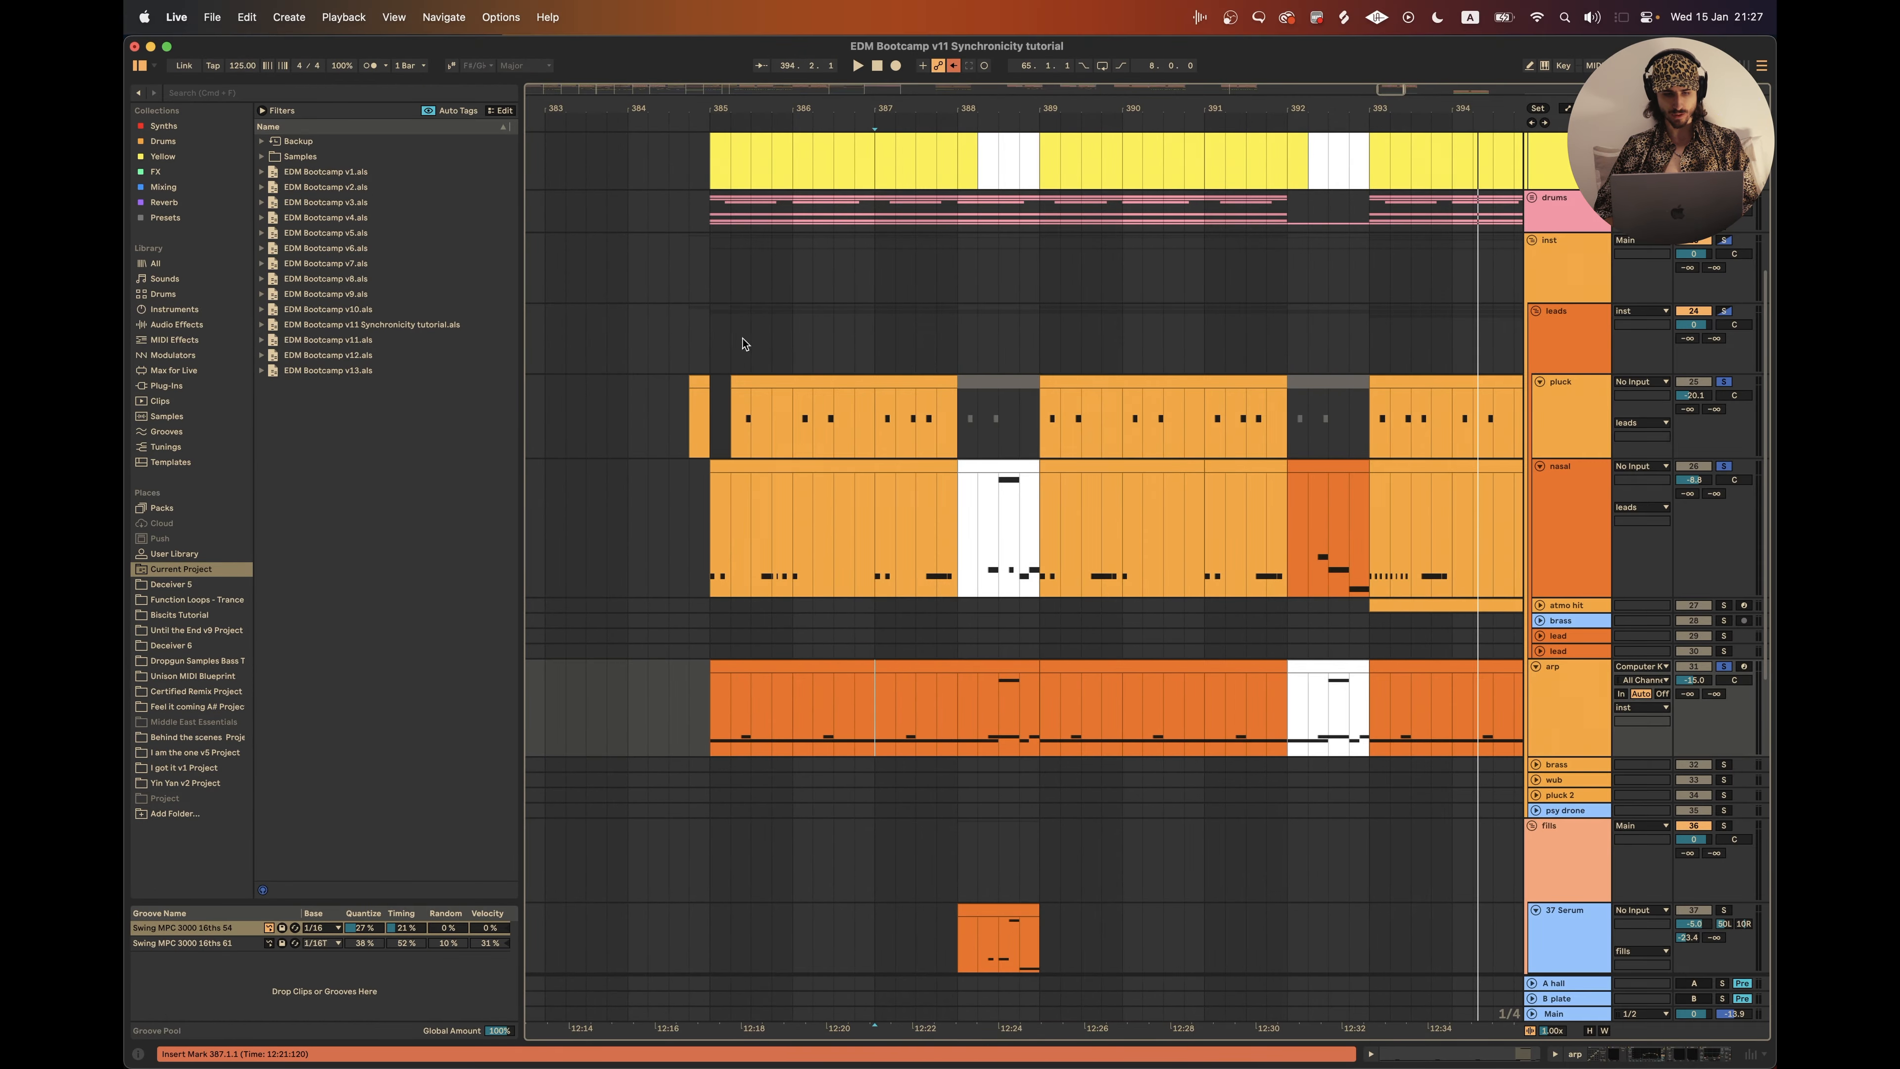
click(718, 337)
key(space)
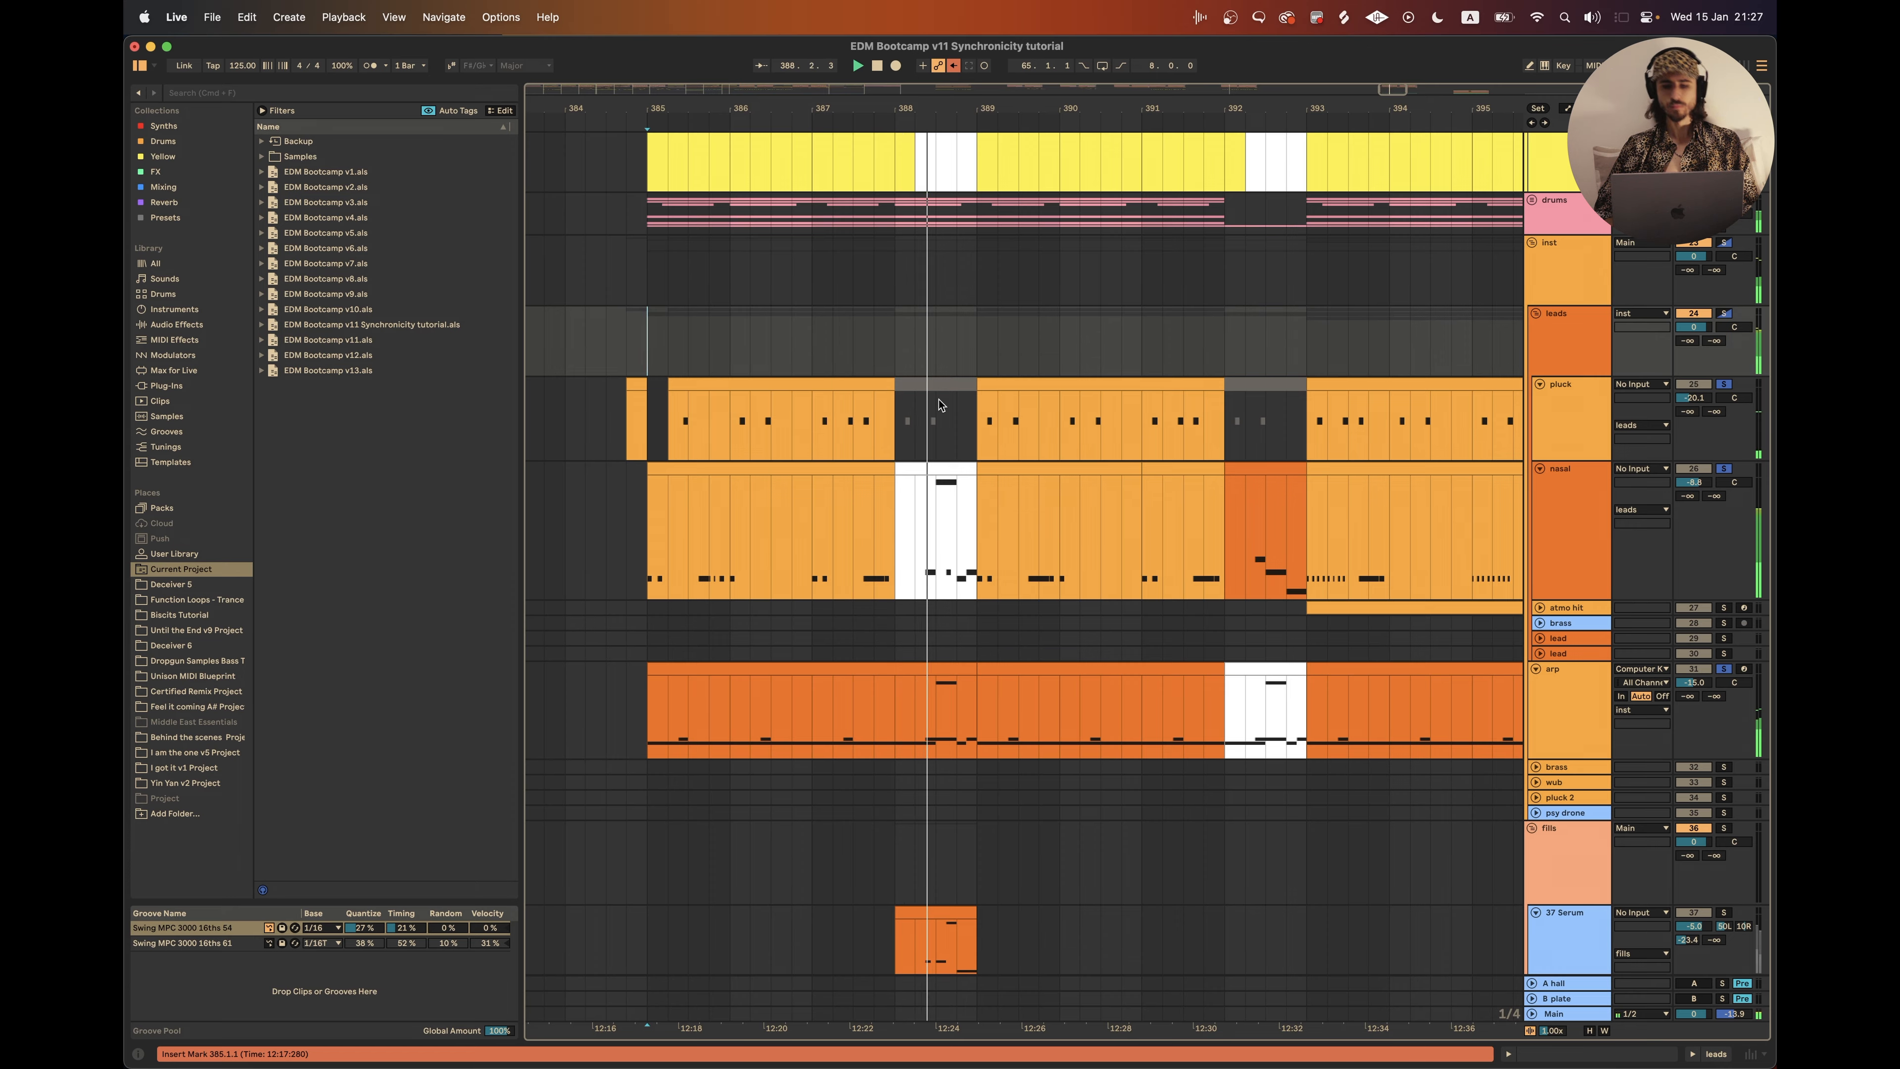
scroll(940, 405, up, 1)
scroll(940, 404, right, 1)
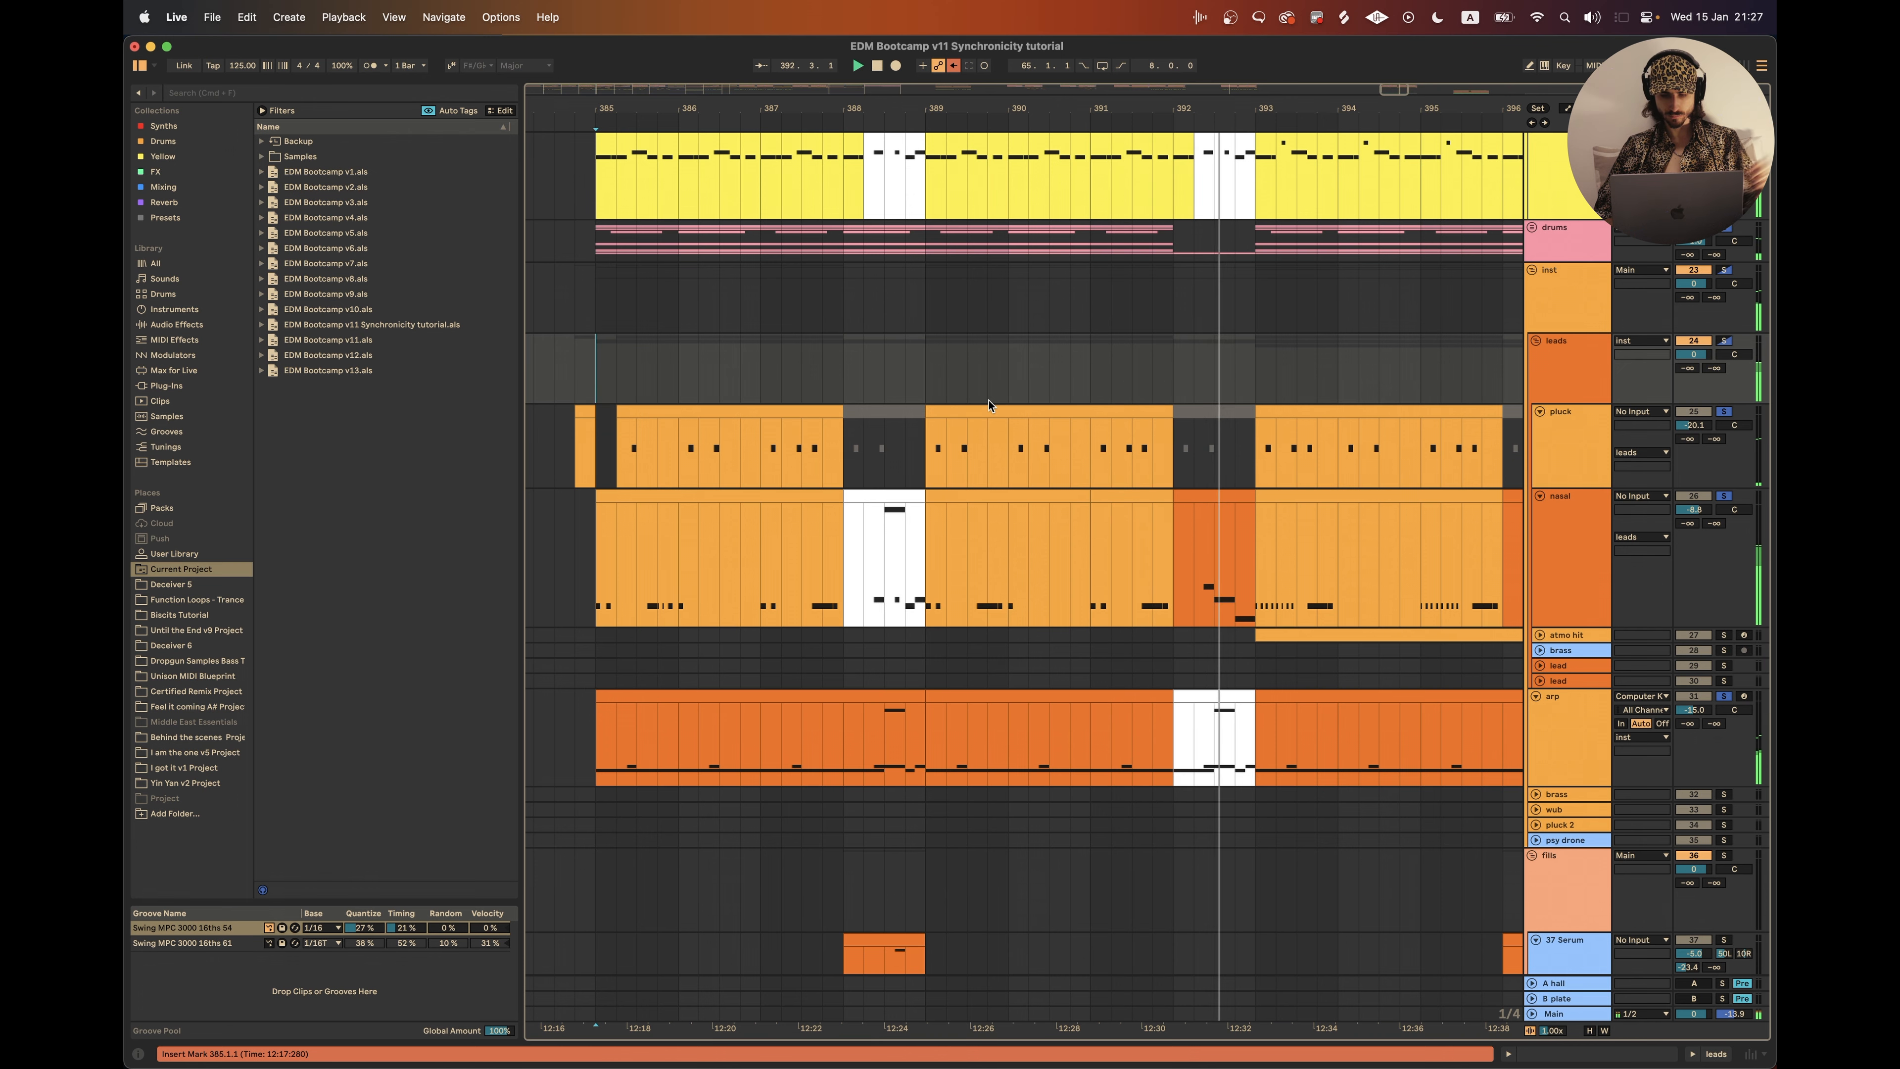
Step: Stop playback and select 385.1.1 to 393.1.1 across all tracks from the pluck down to the arp
scroll(972, 404, down, 2)
scroll(995, 405, up, 2)
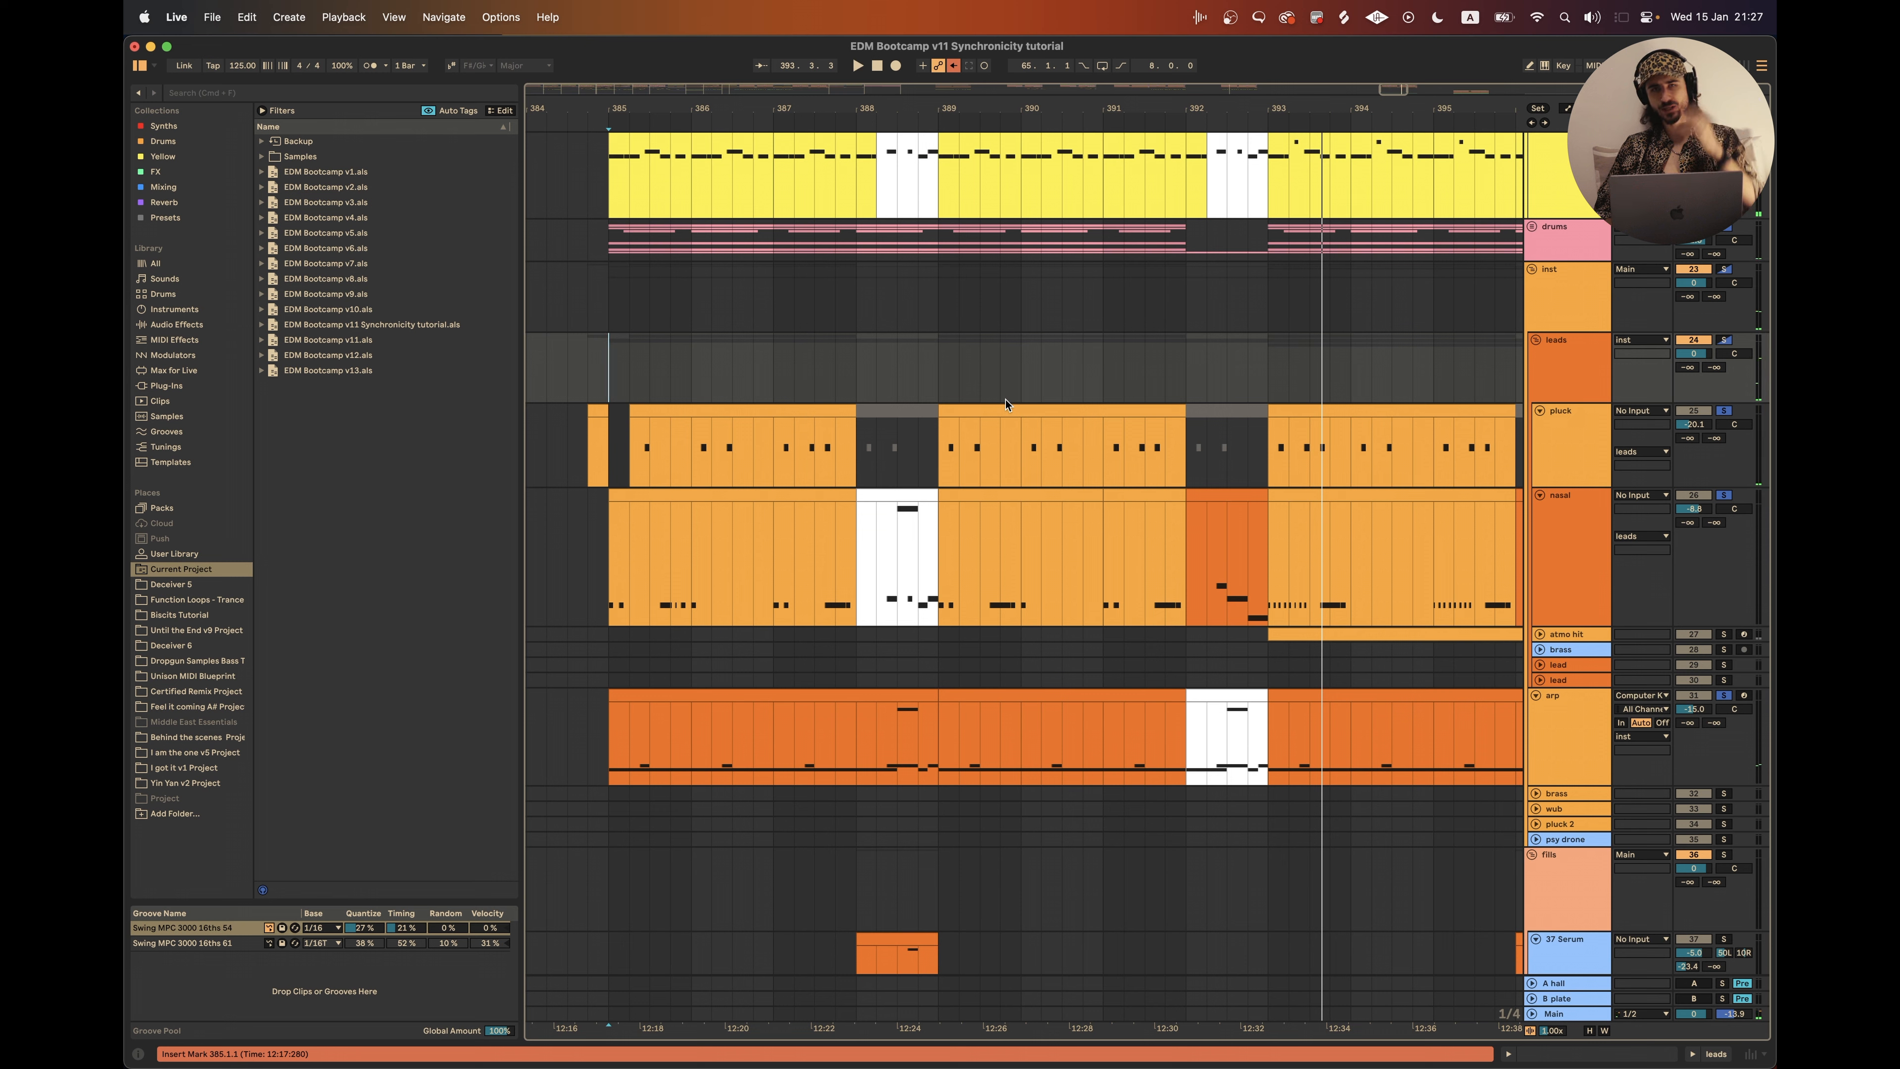
drag(604, 769, 1264, 418)
click(1263, 410)
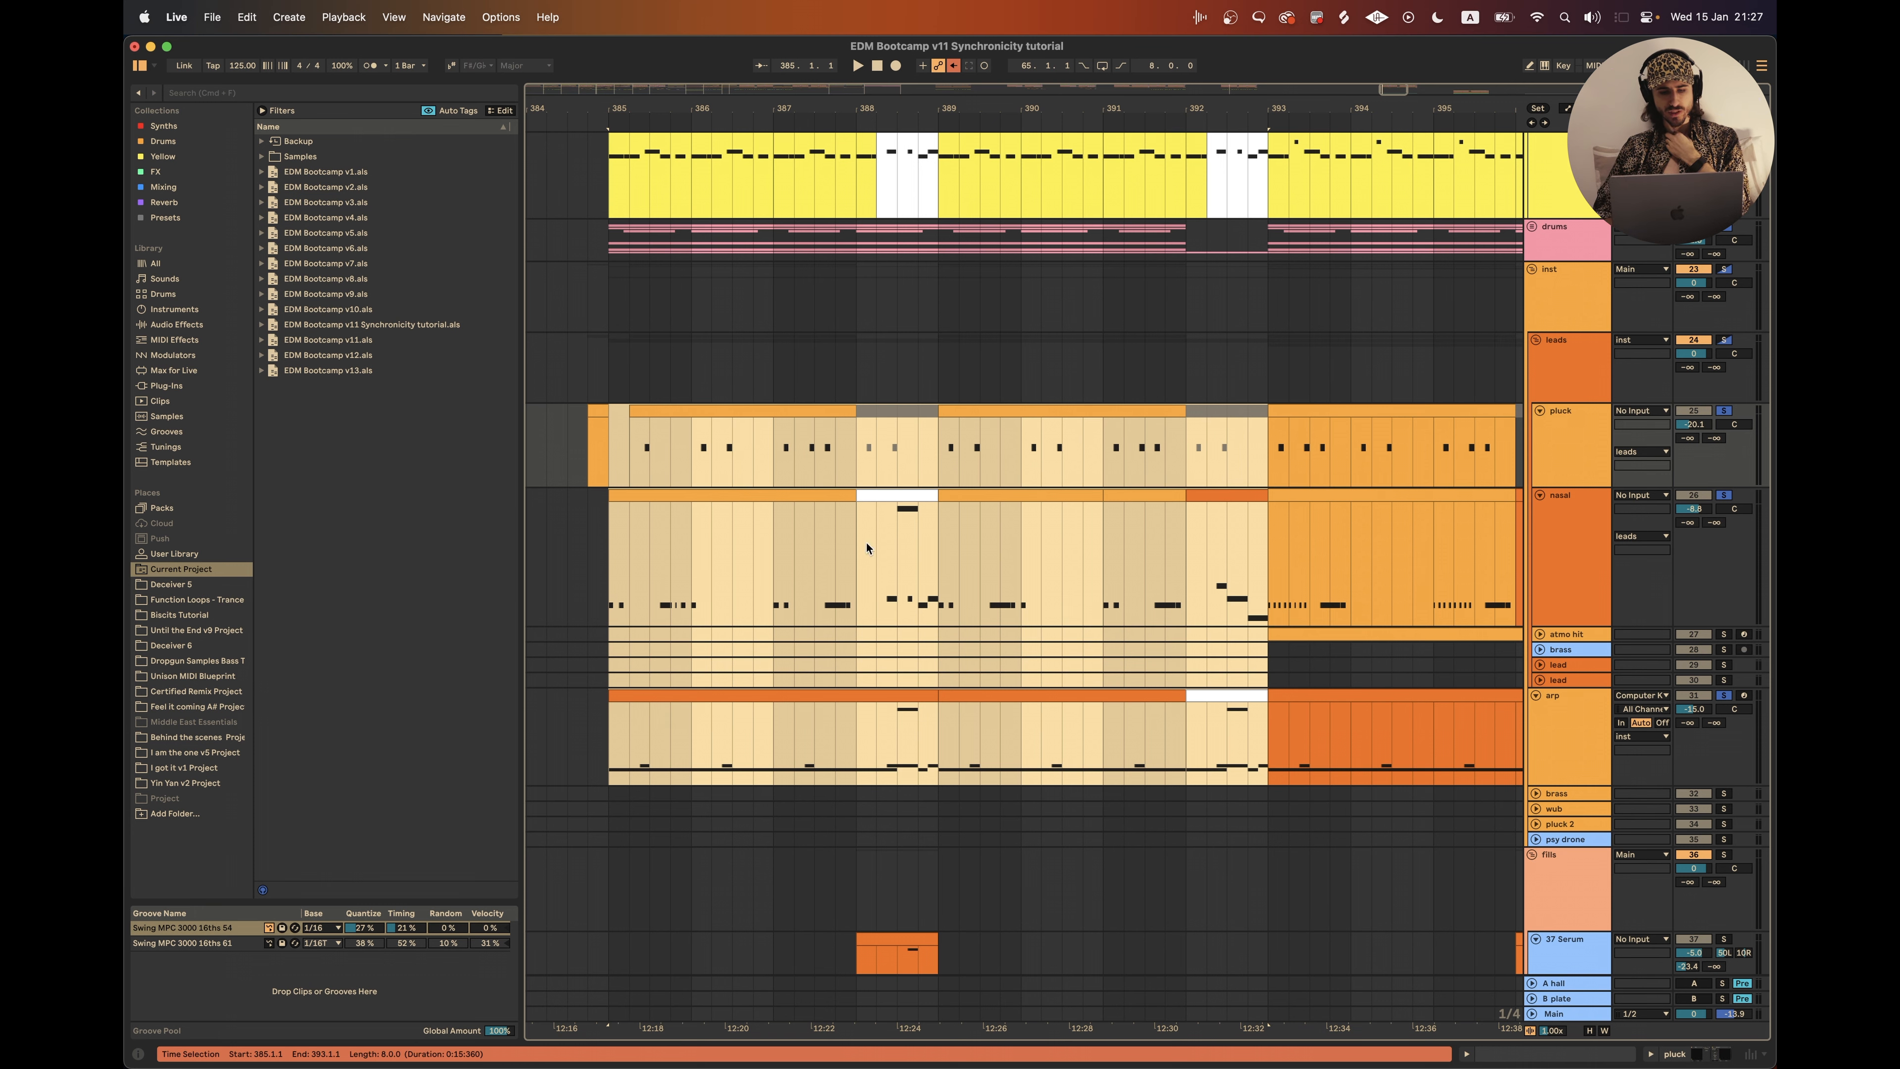
Step: Select 385.1.1 to 393.1.1 on the nasal lead track, and place the insert marker back at 385.1.1
drag(615, 570, 1263, 575)
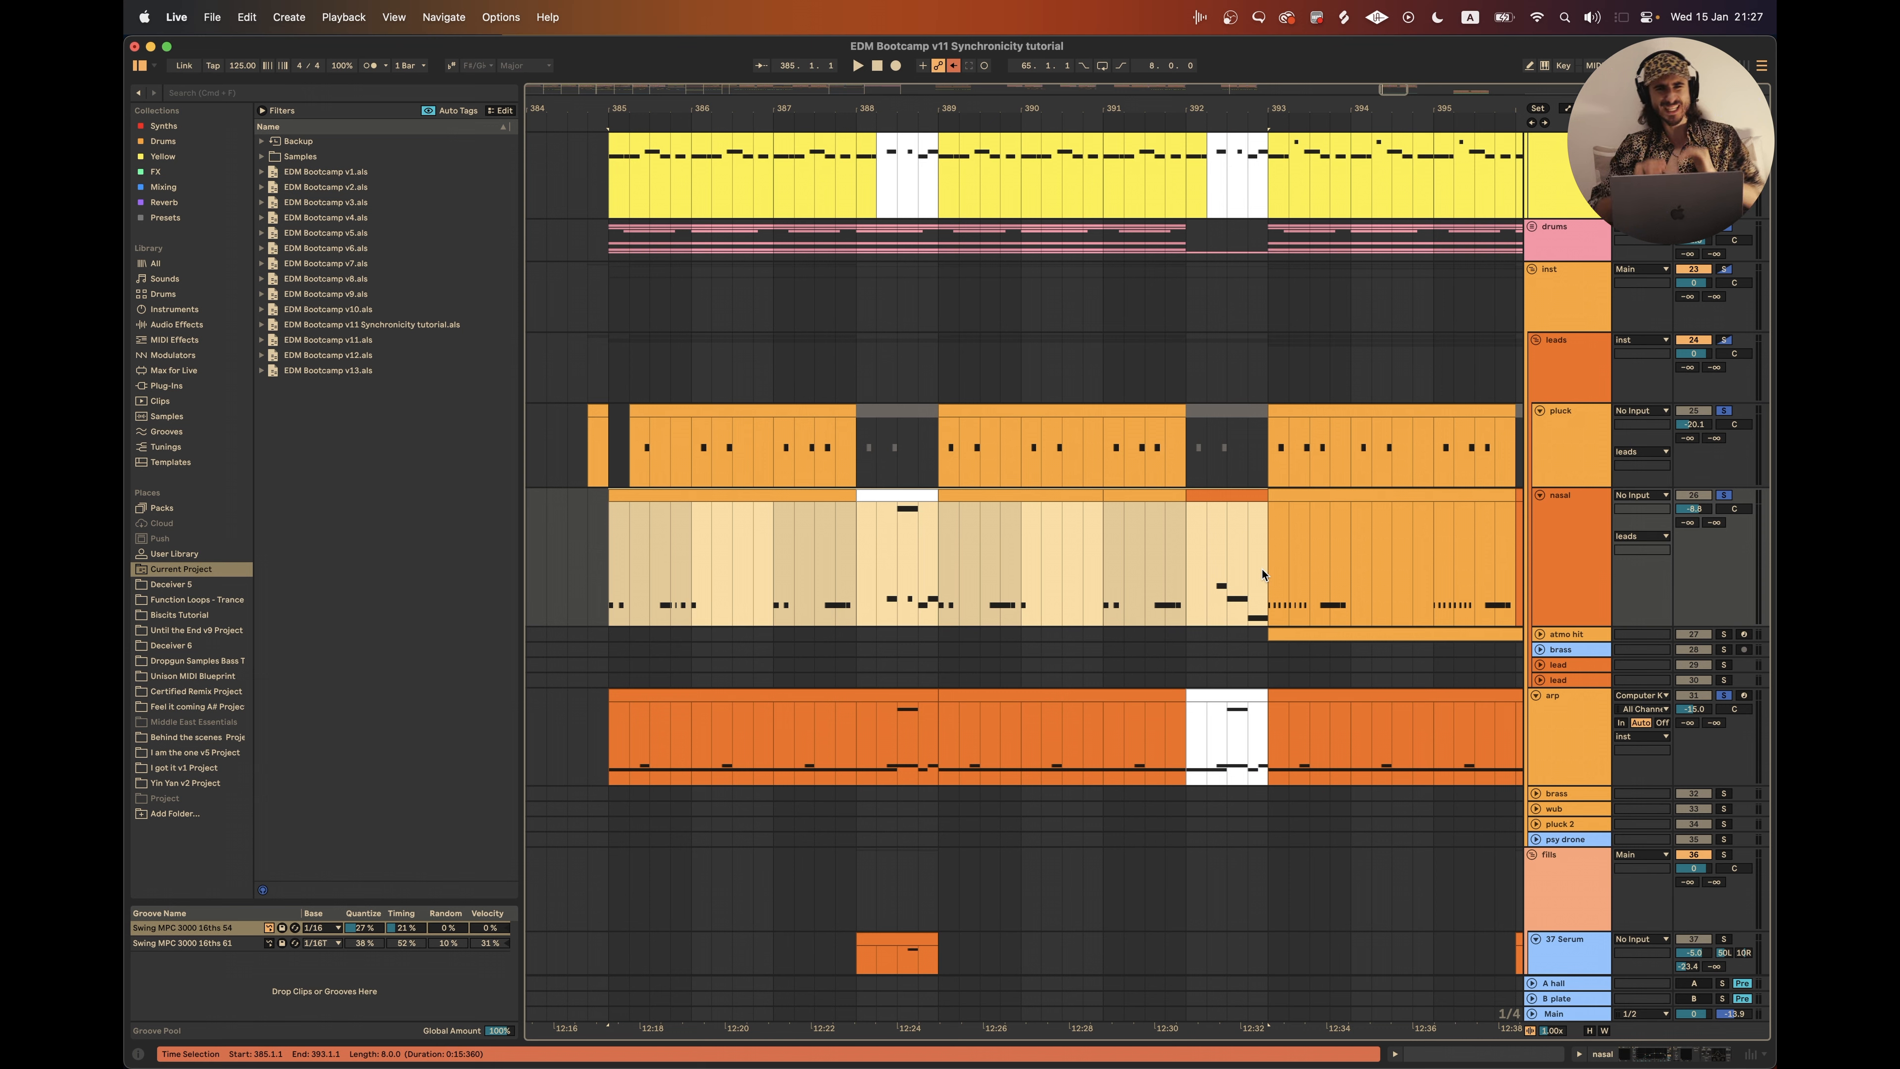
click(607, 570)
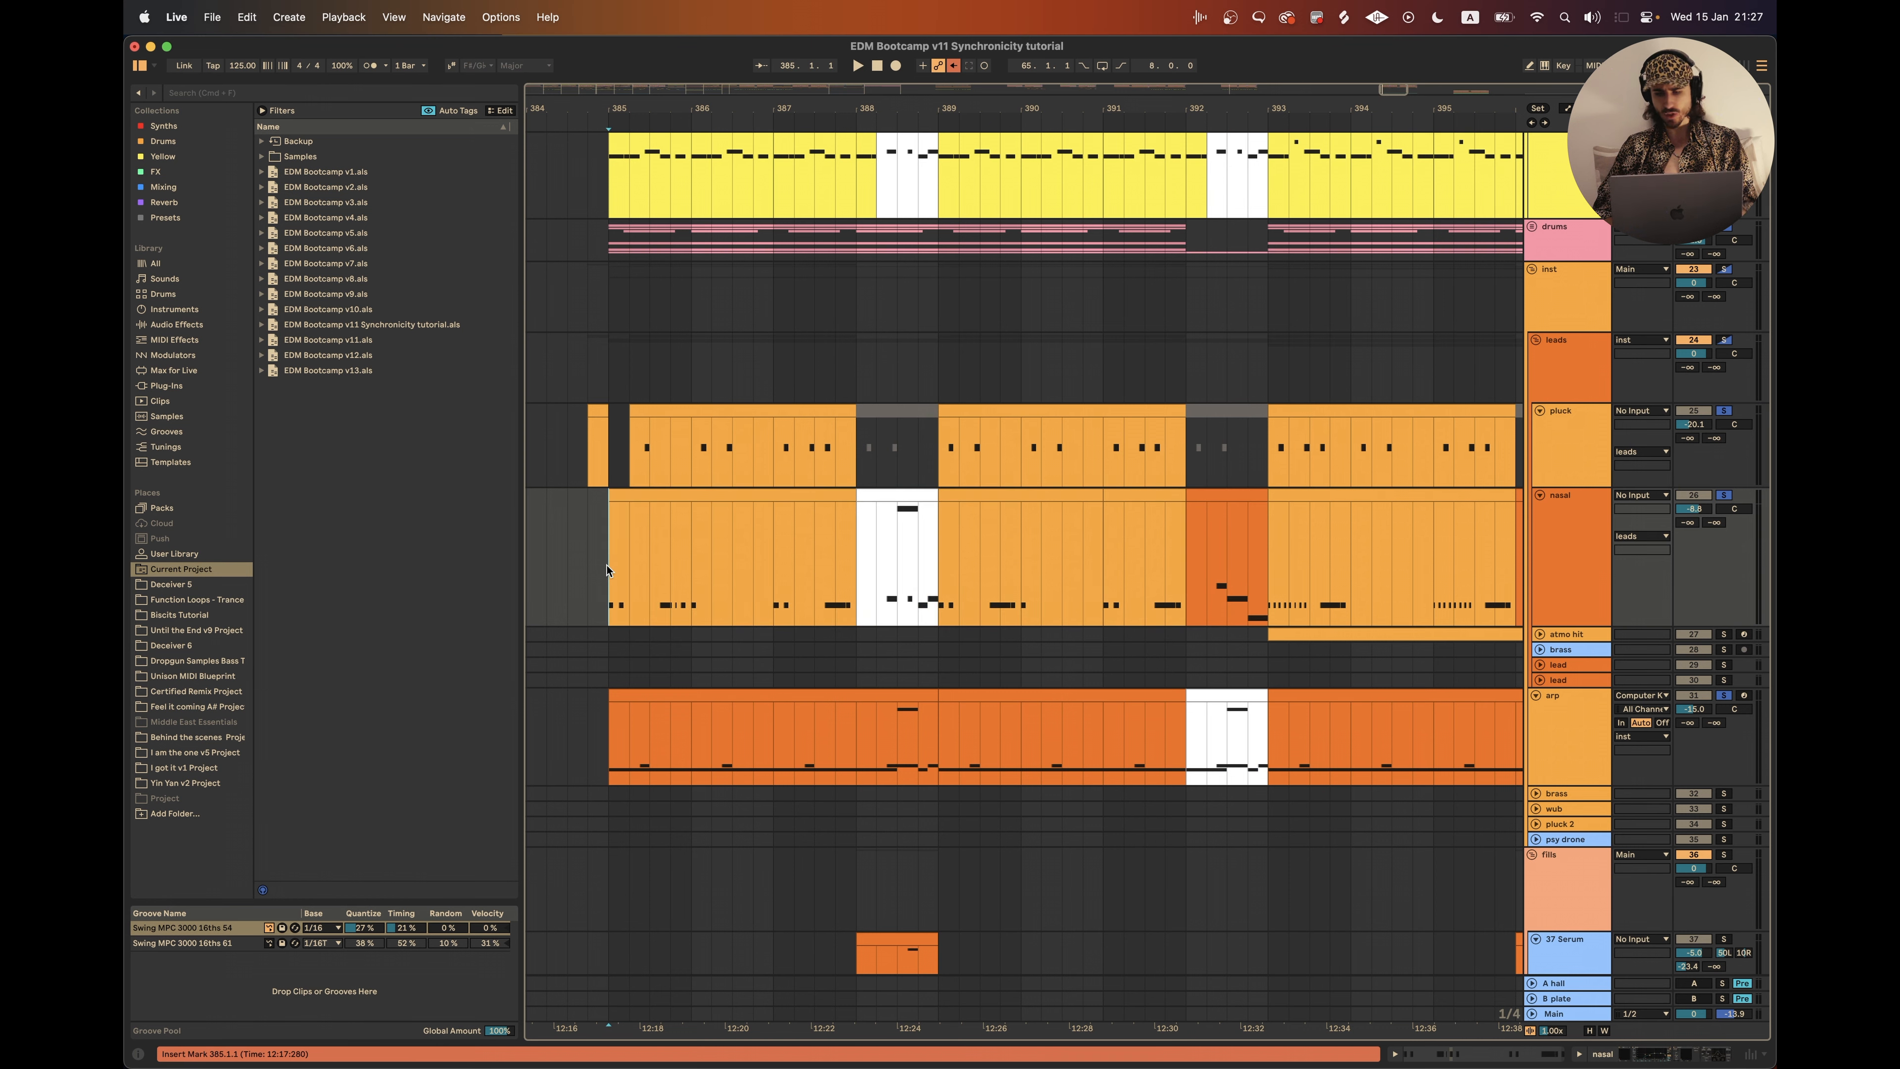
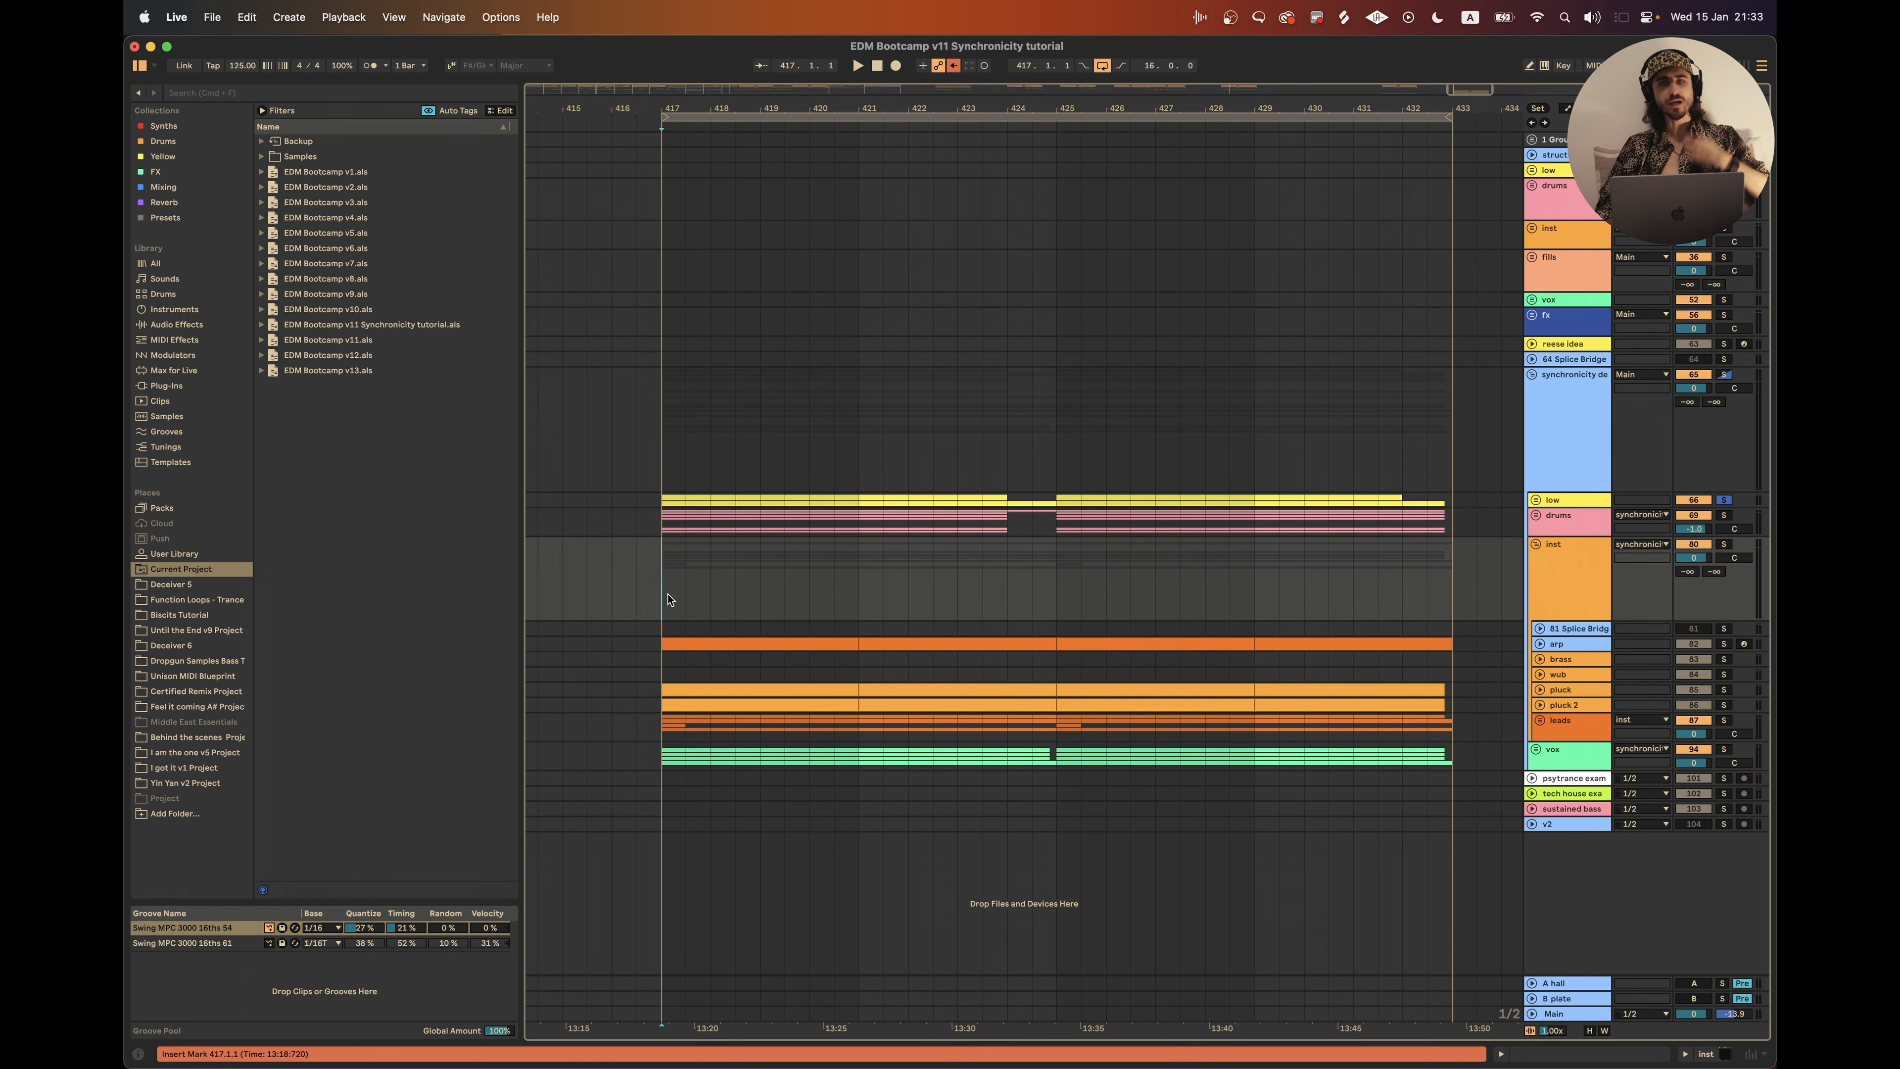
Step: Unfold and solo the pluck track in the synchronicity demo group, and play it from 417.1.1
scroll(885, 647, left, 2)
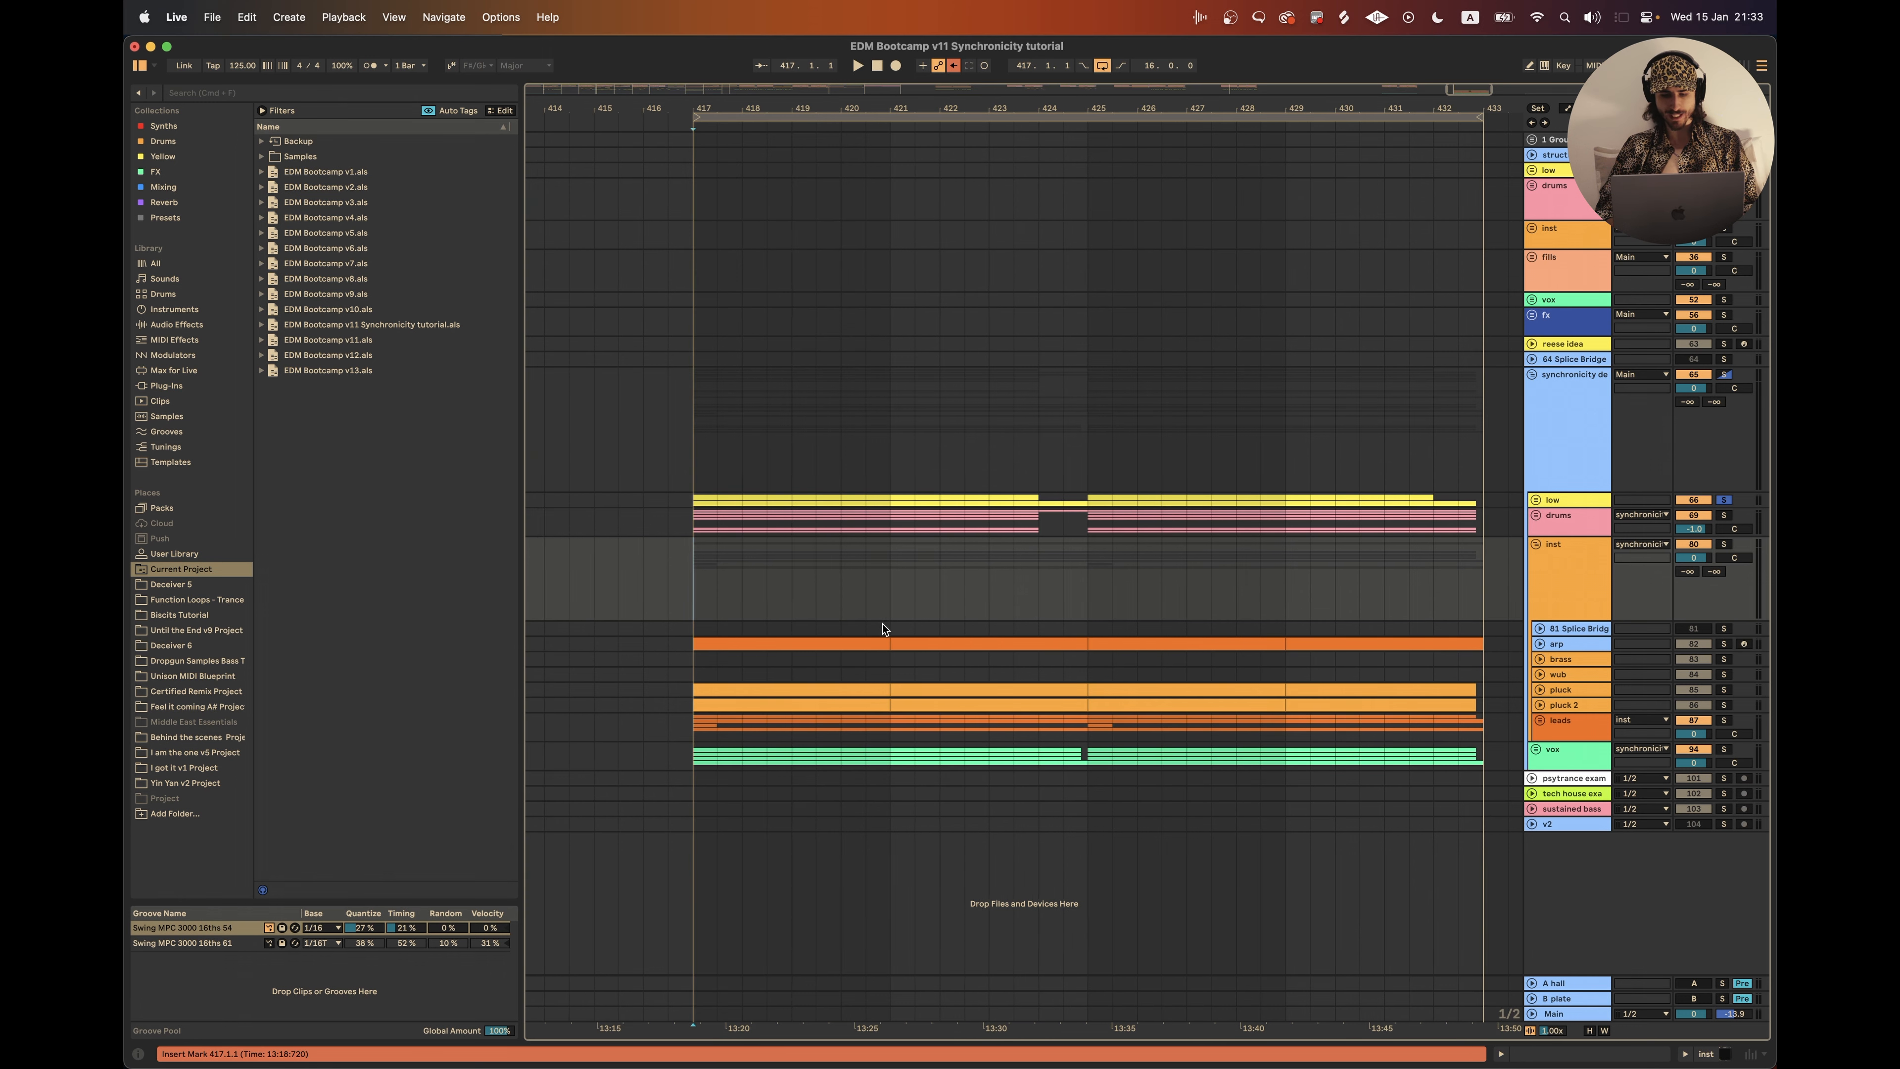
click(1539, 689)
scroll(1608, 711, right, 1)
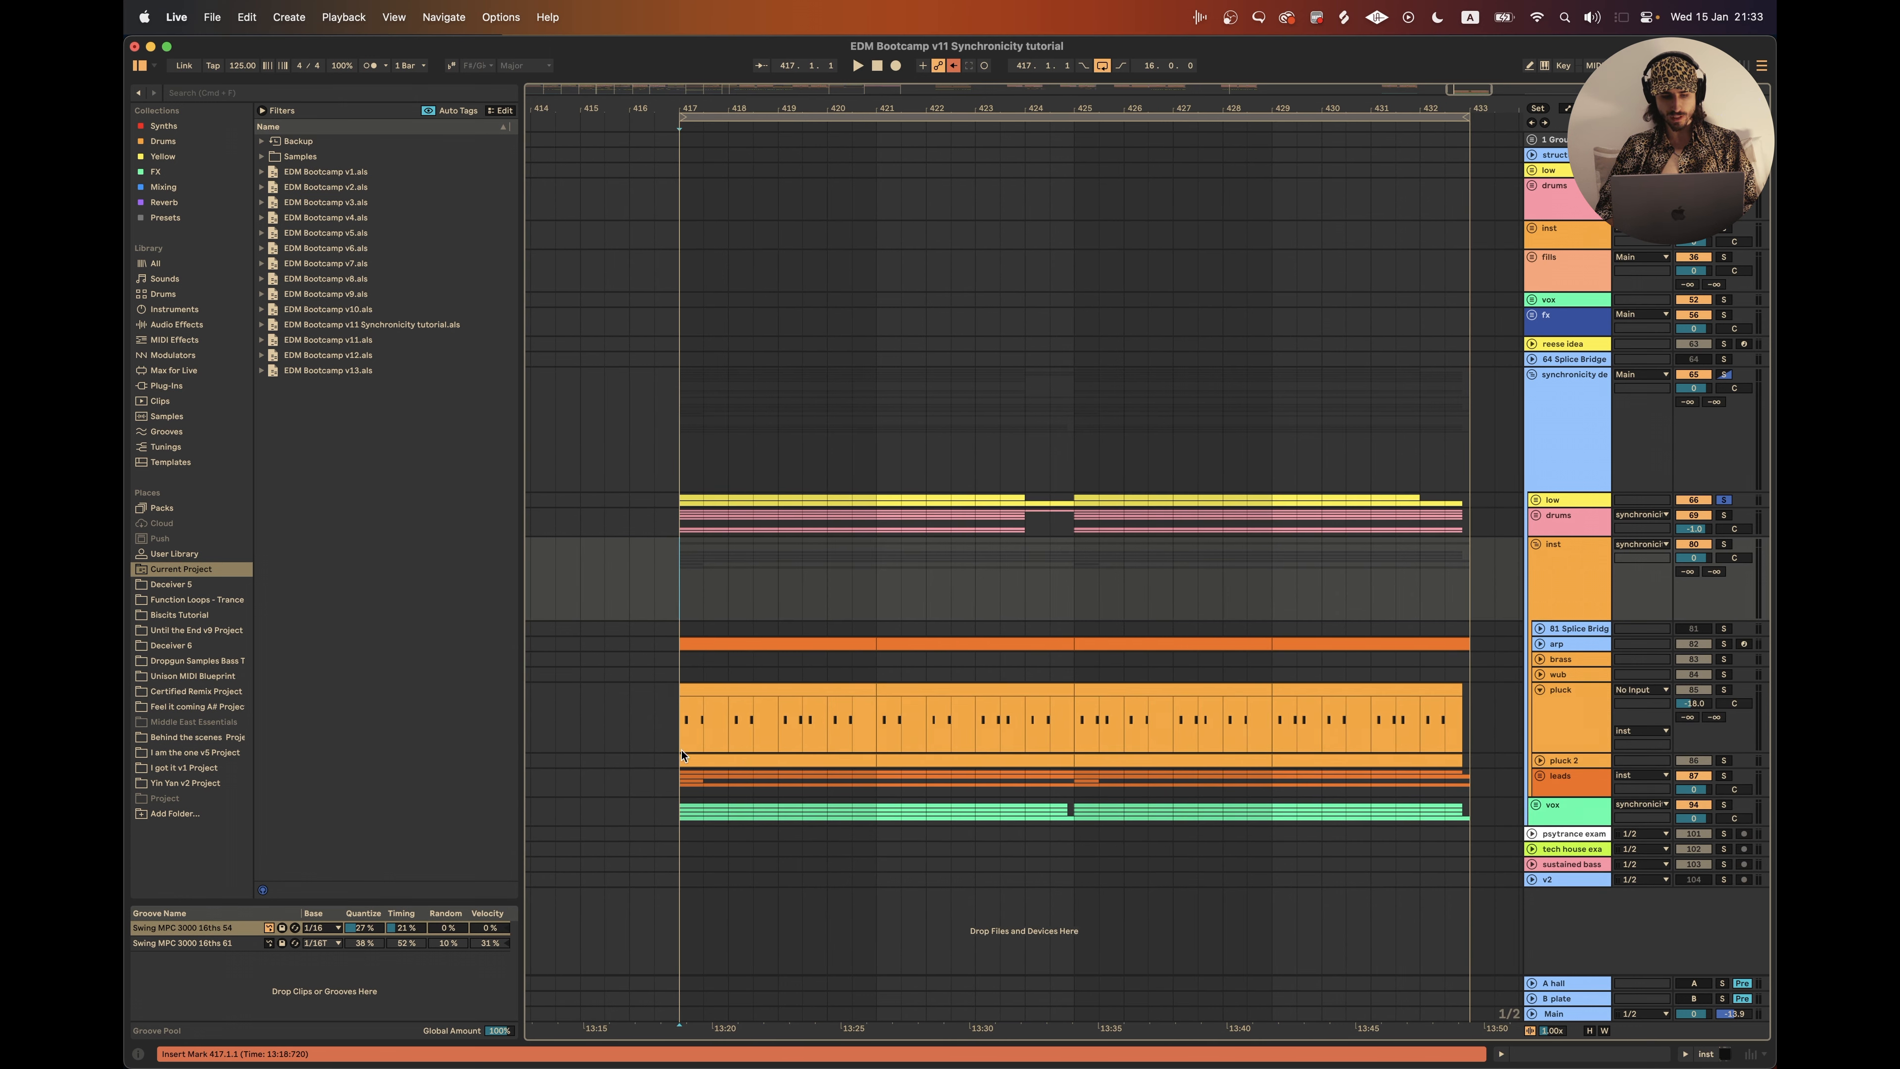
click(1751, 739)
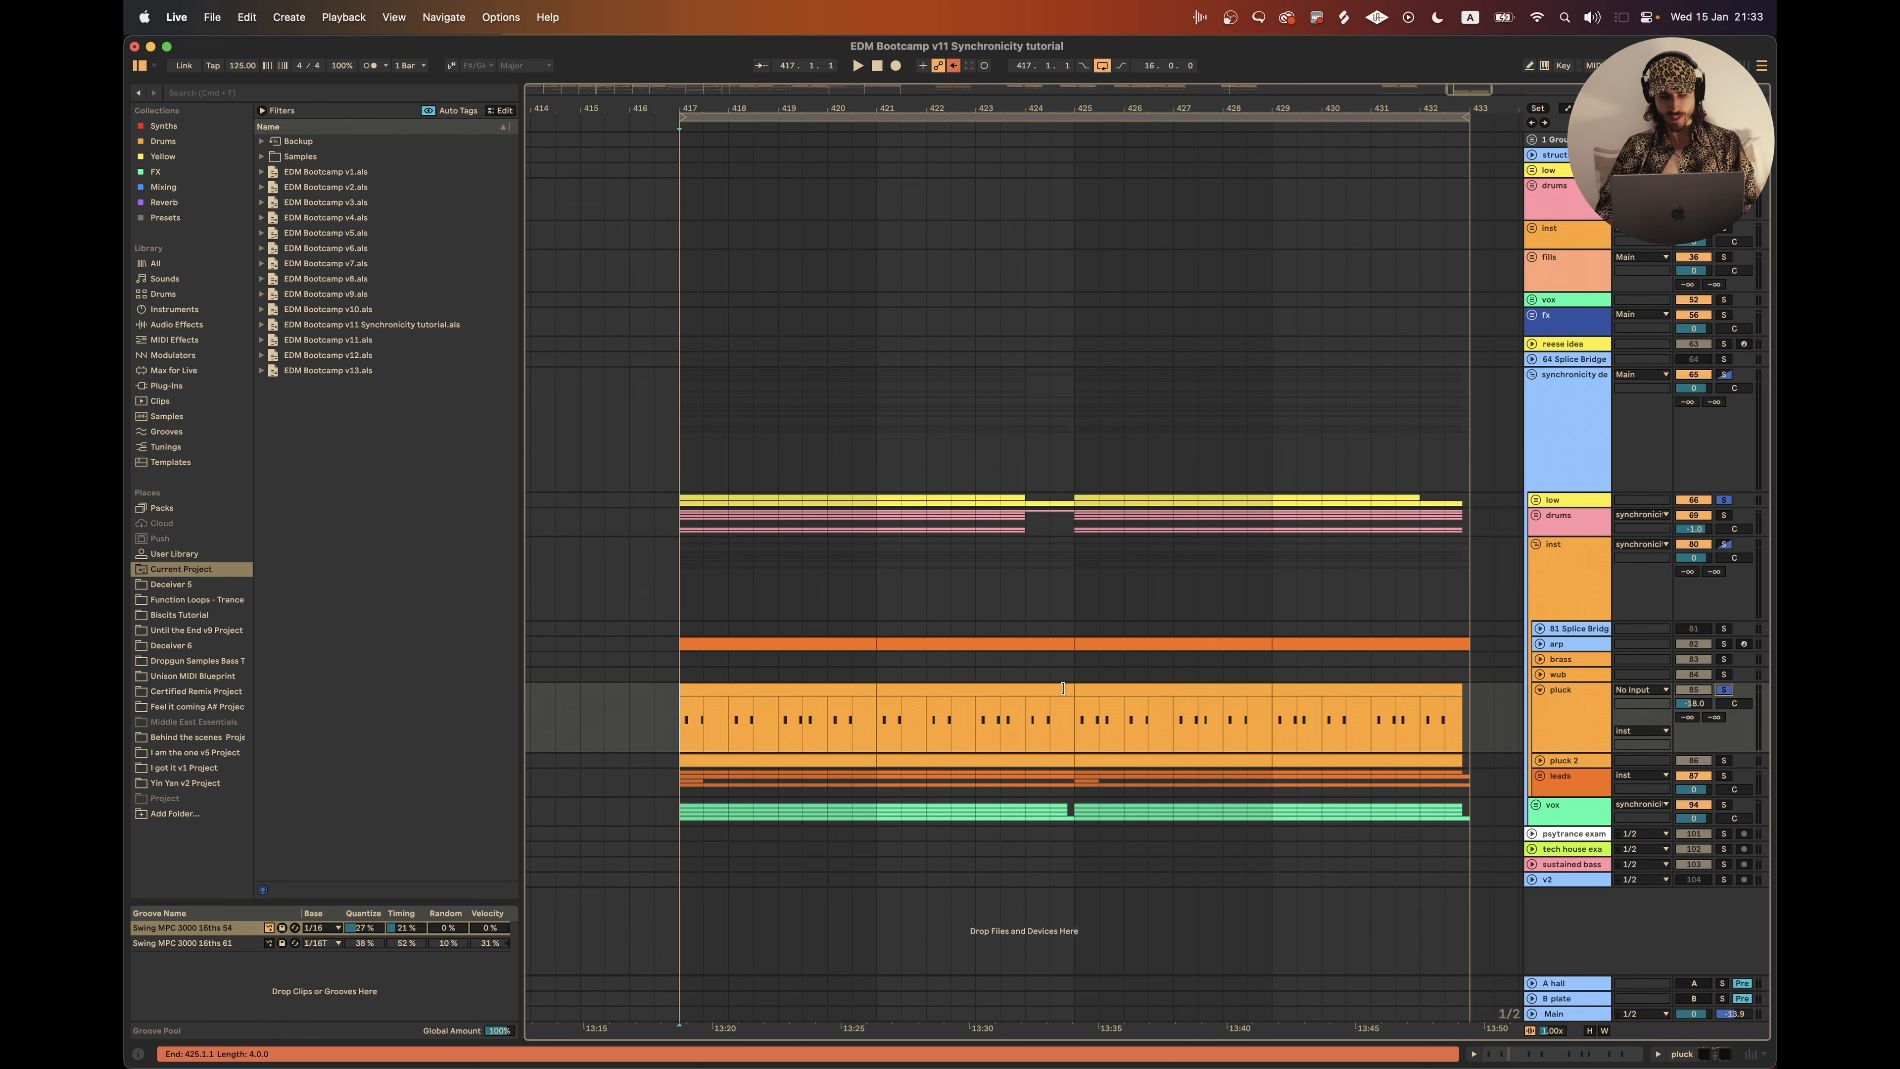
key(space)
scroll(1302, 724, left, 1)
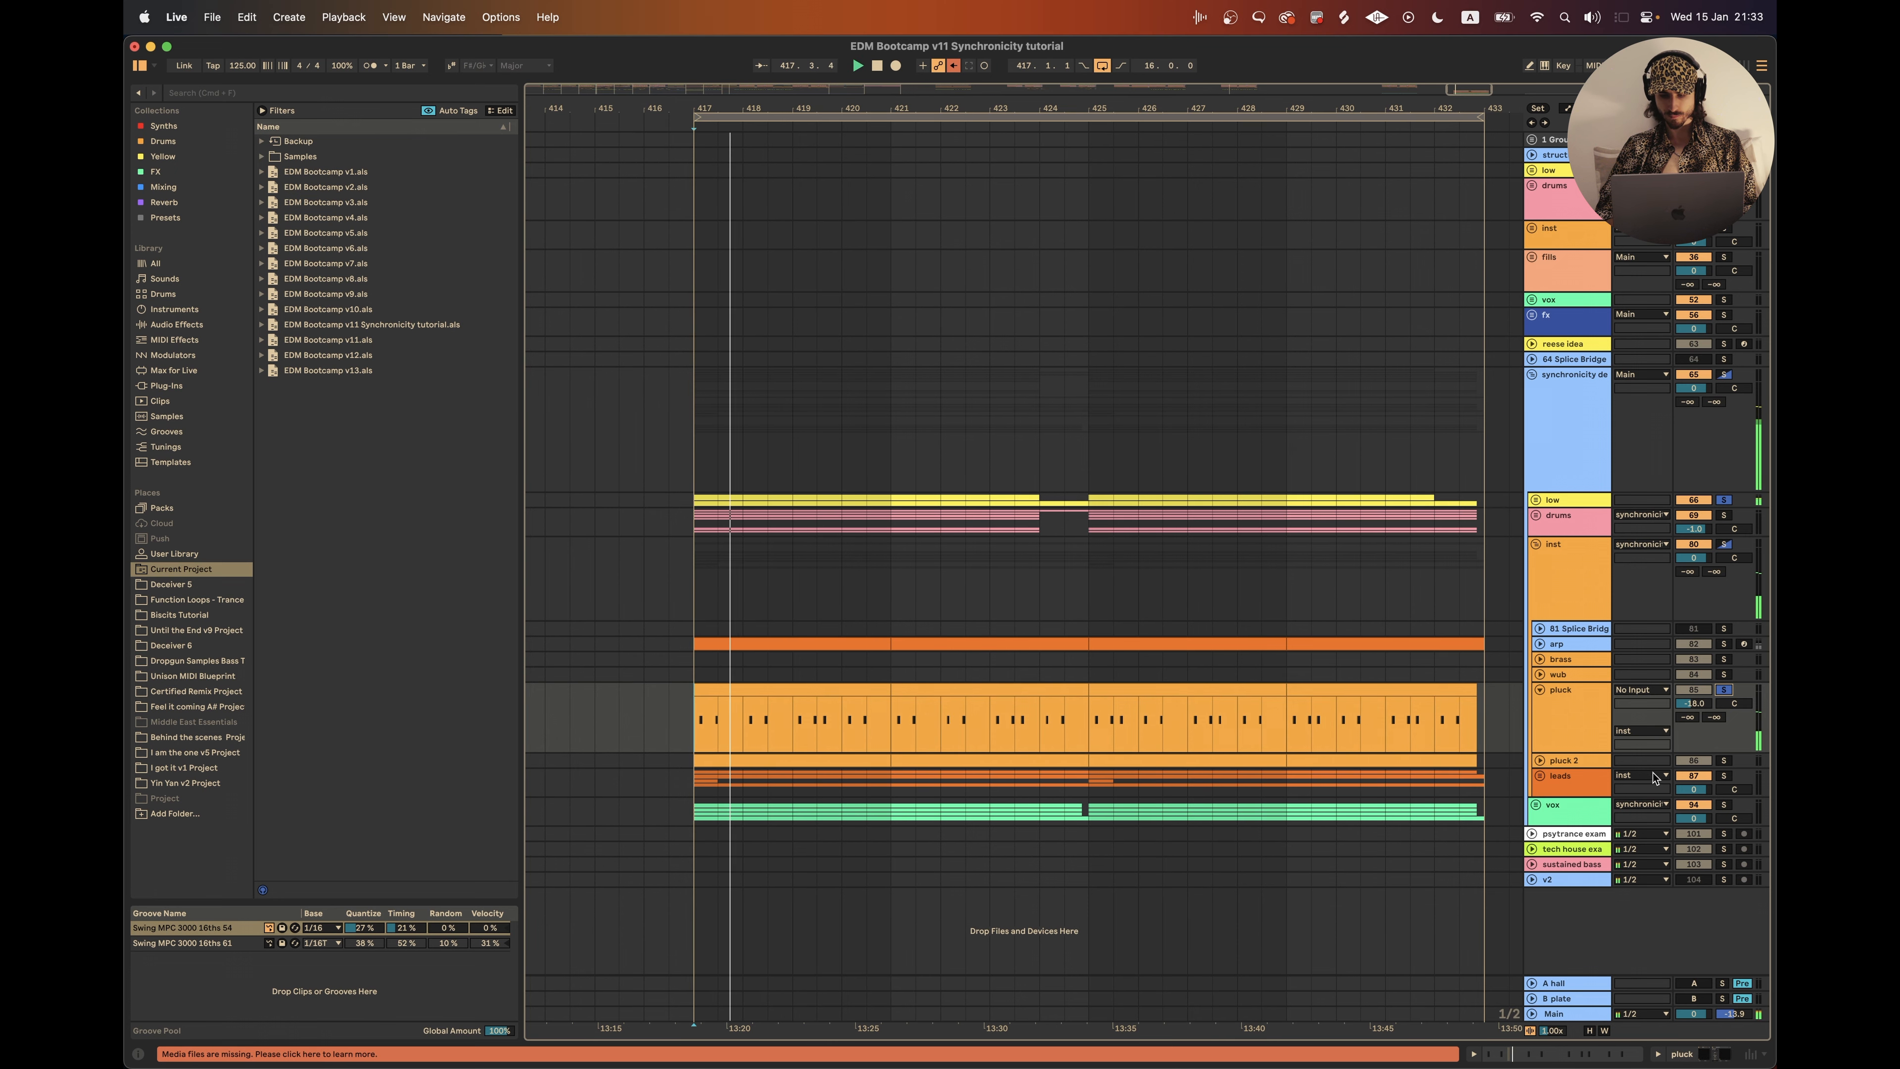
Step: Unfold the pluck 2 track, then solo the arp and play it together with the pluck
click(1539, 762)
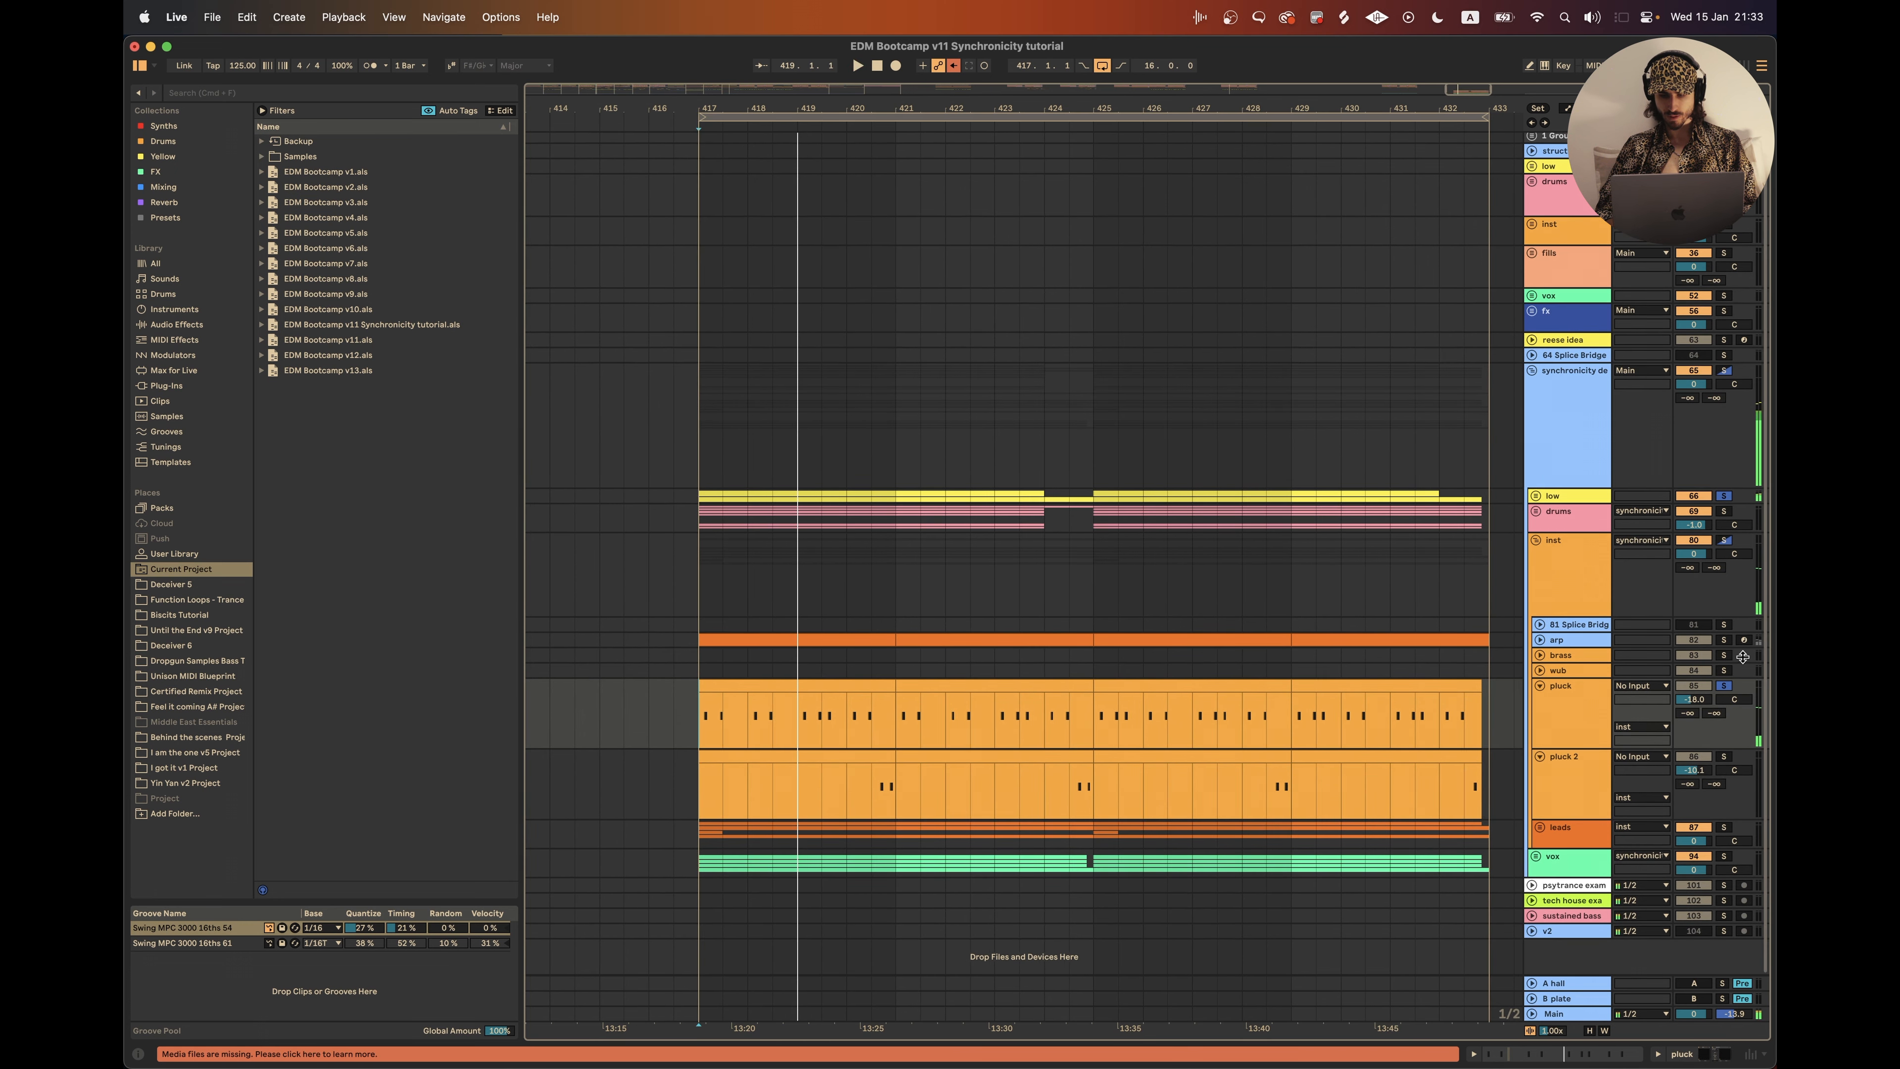
click(1725, 641)
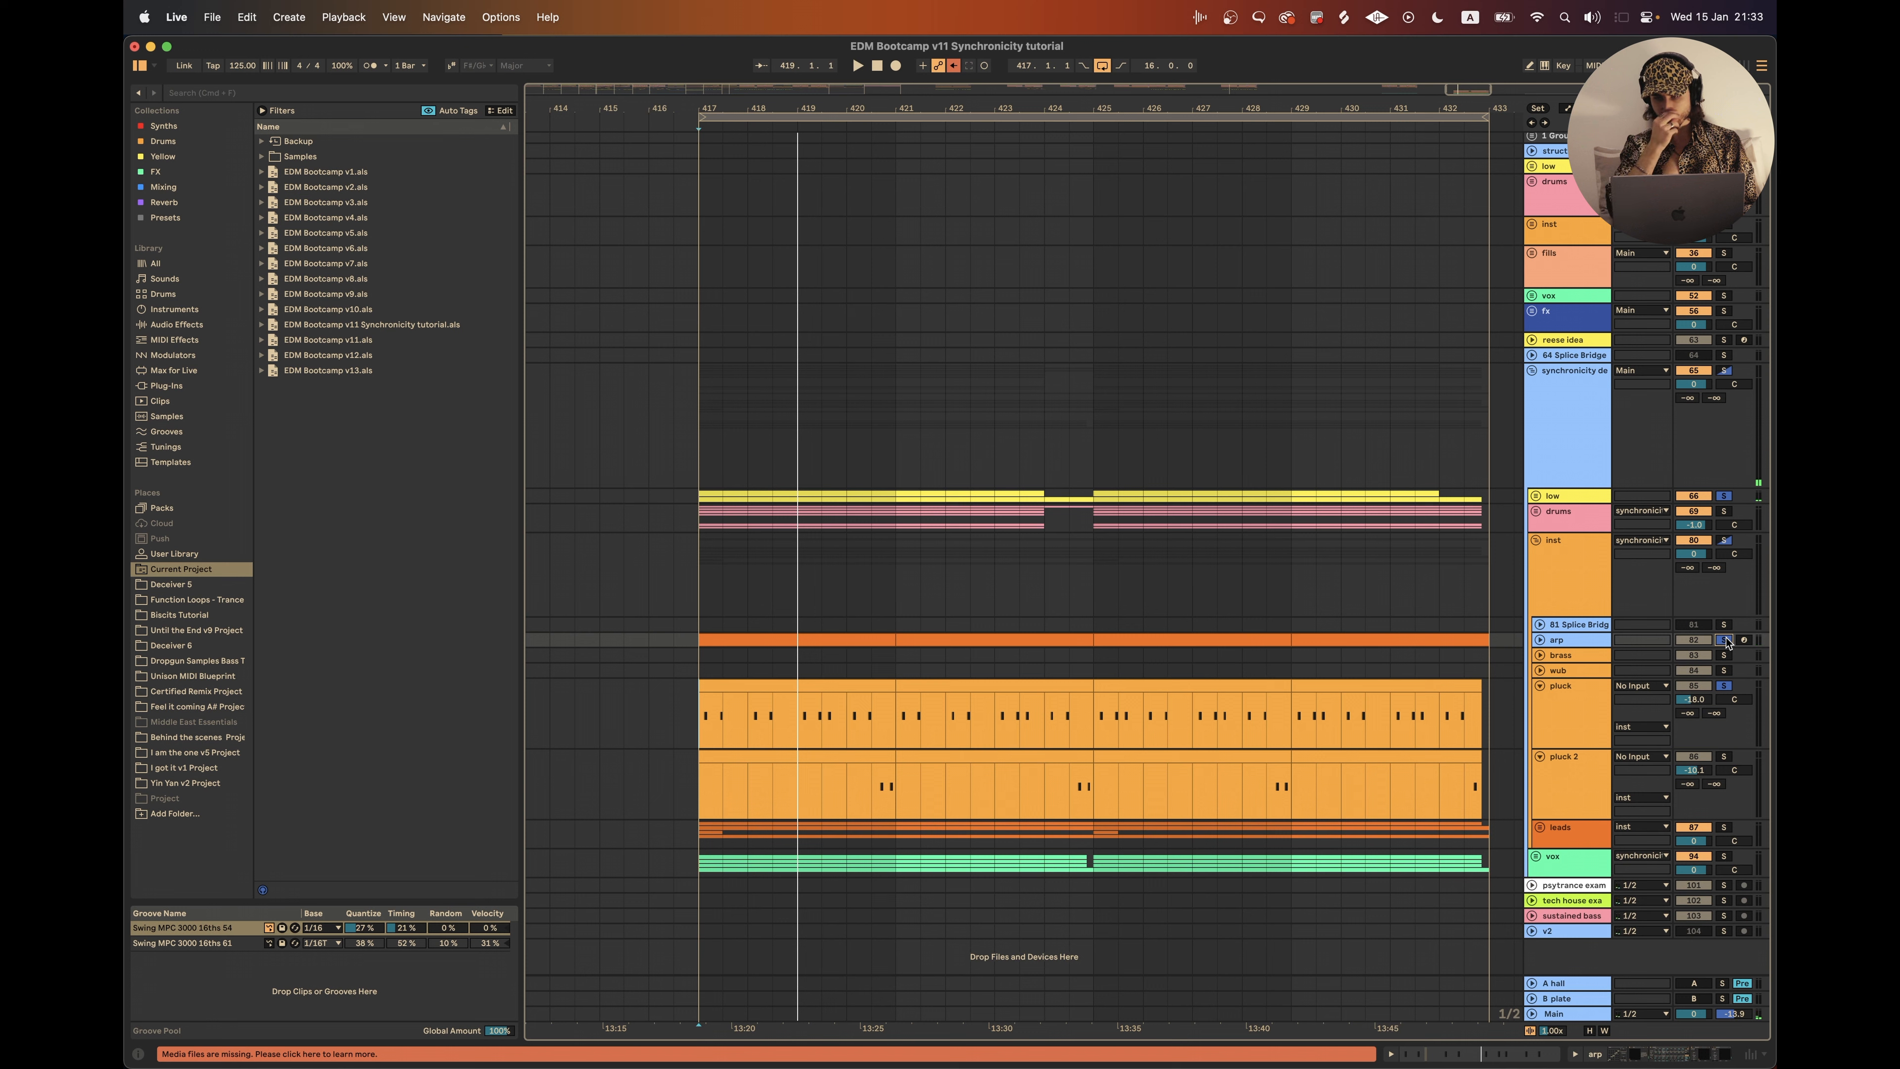
key(space)
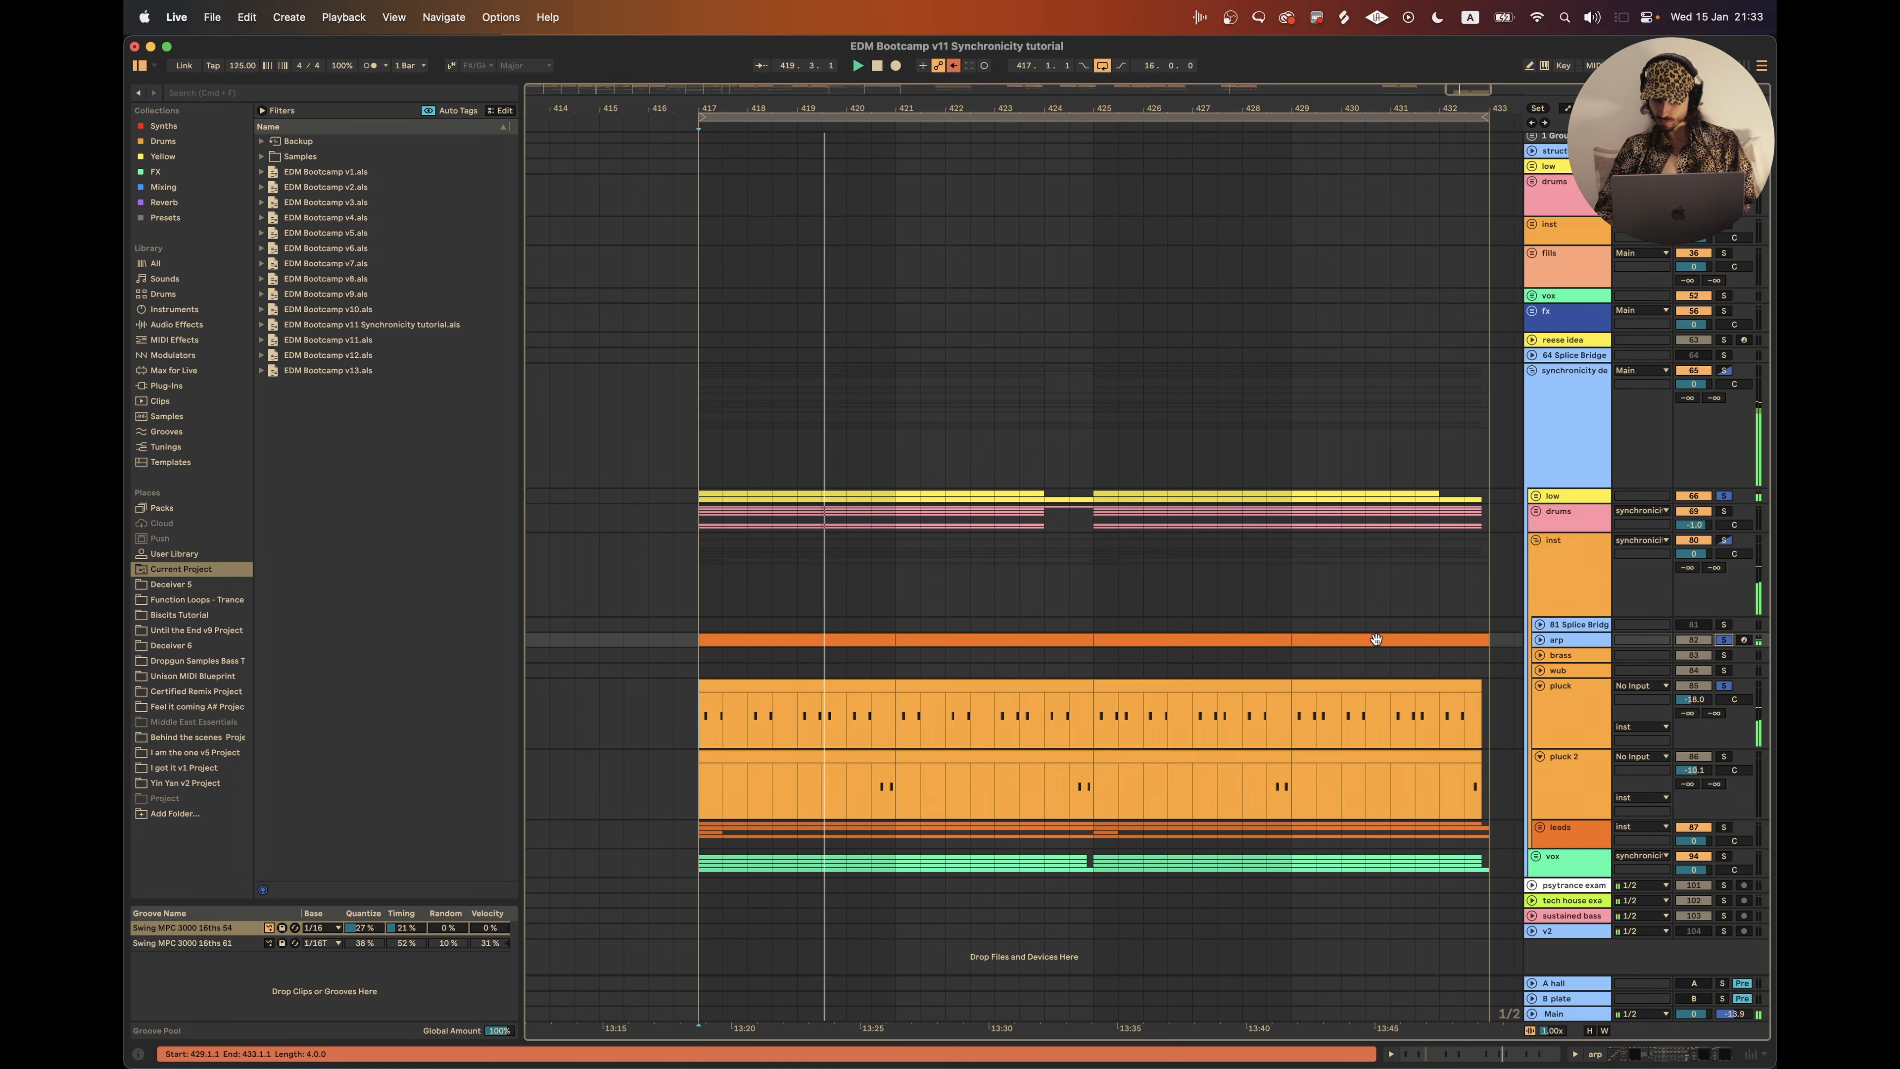
scroll(1042, 786, left, 1)
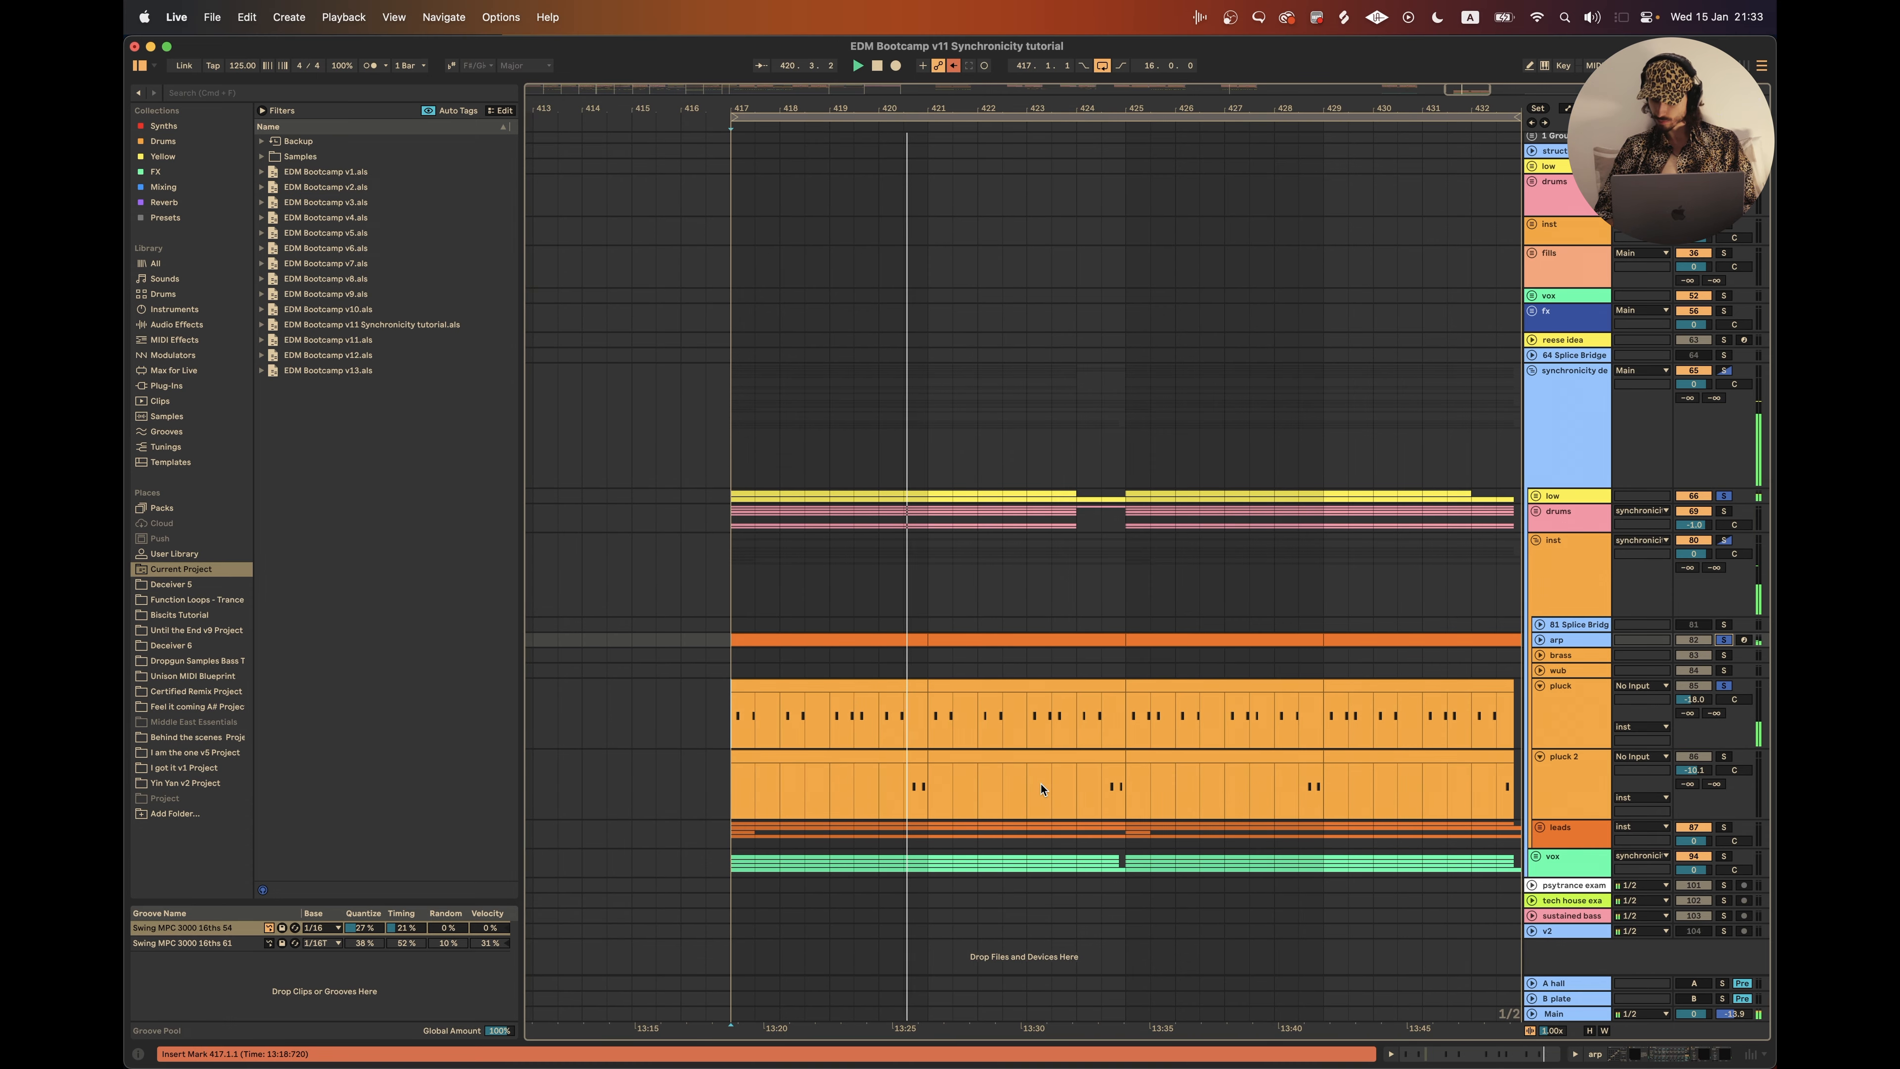
Step: Fold the pluck and pluck 2 tracks and unfold the leads group
click(1539, 691)
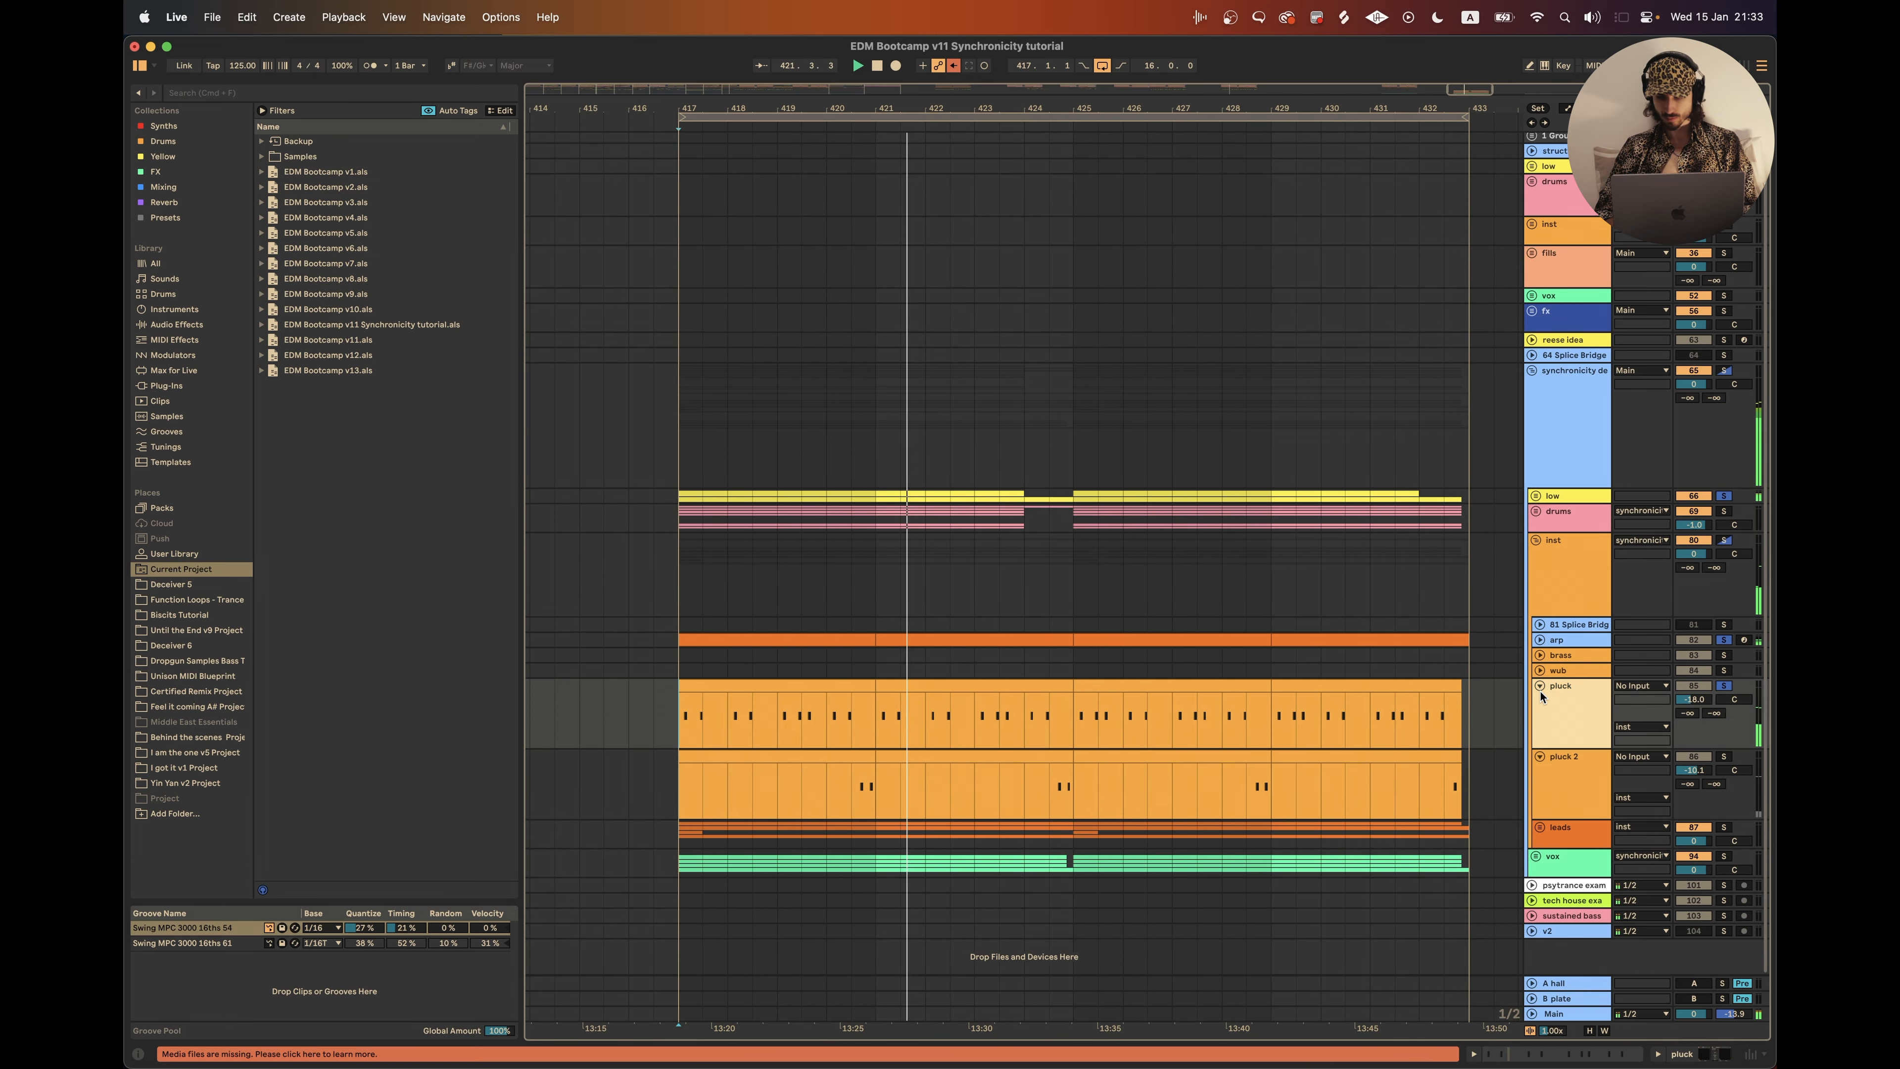
click(1539, 686)
click(1540, 706)
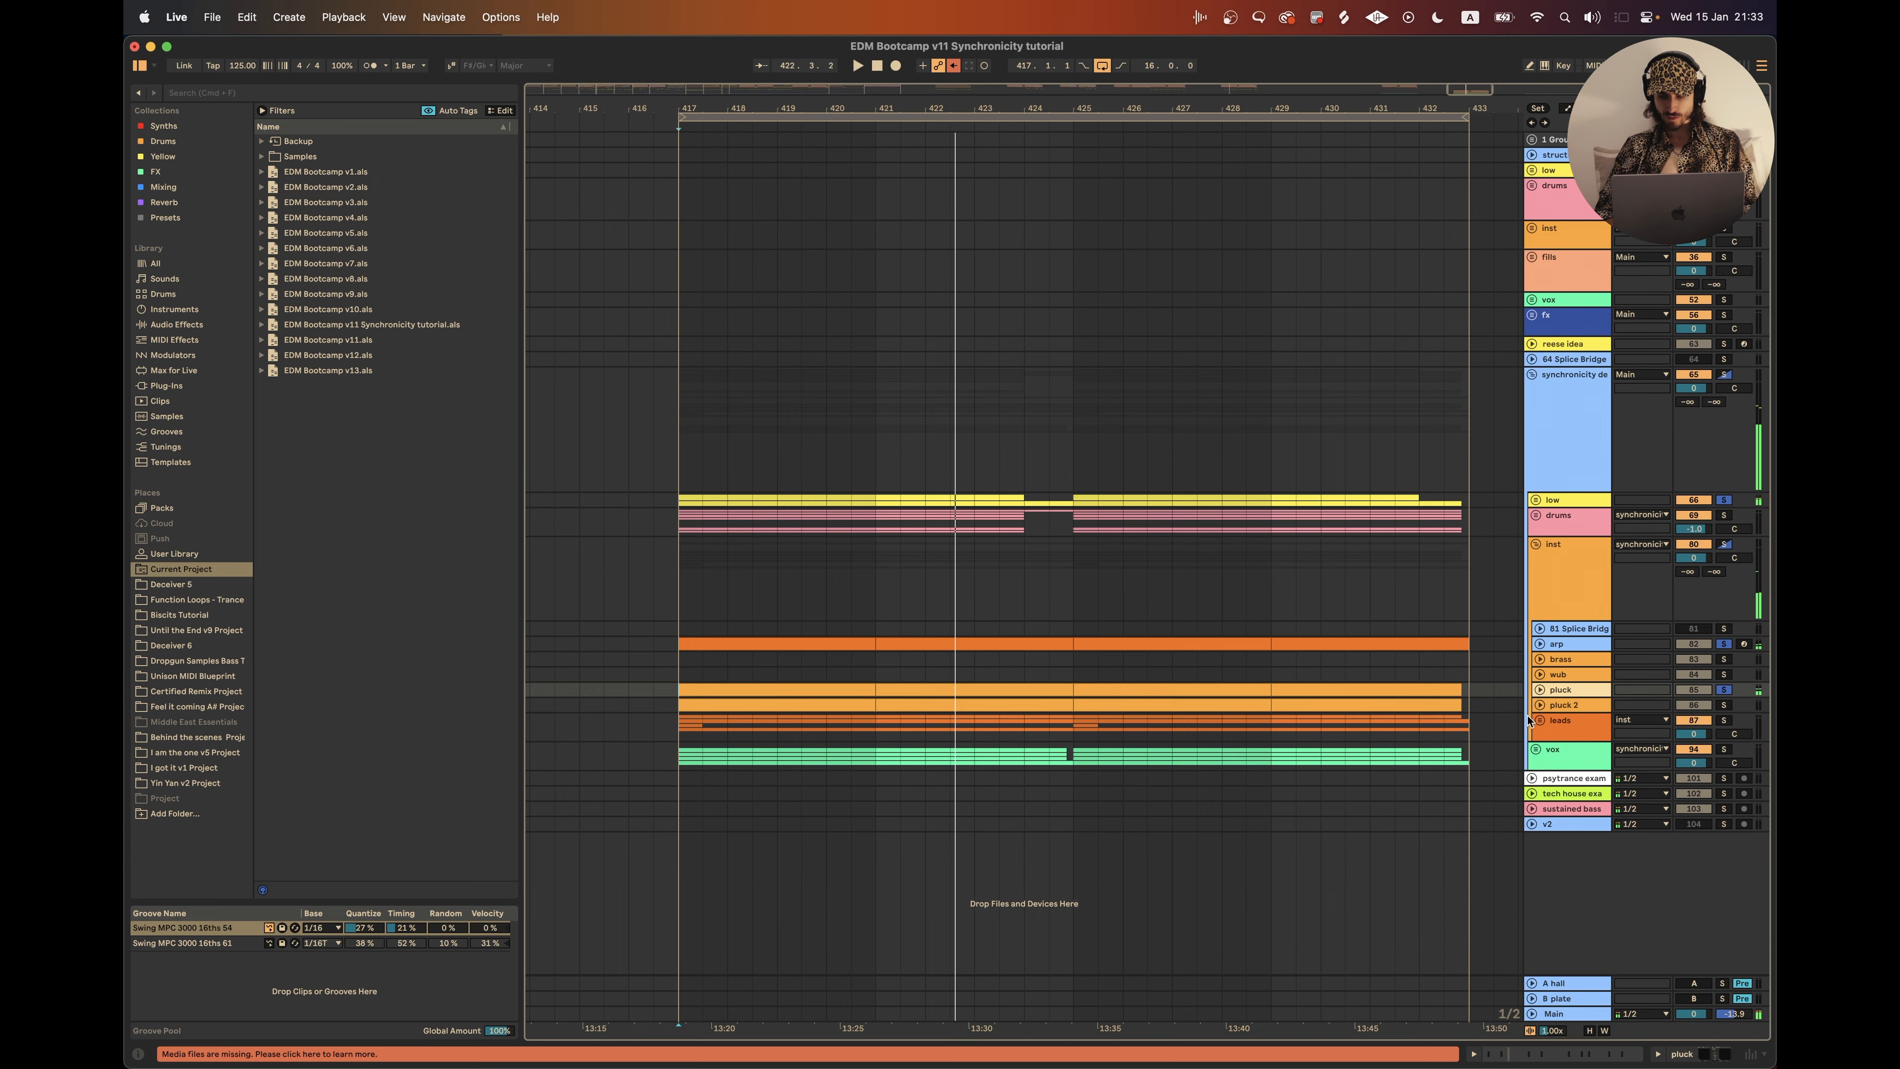
click(1539, 719)
scroll(1218, 650, down, 3)
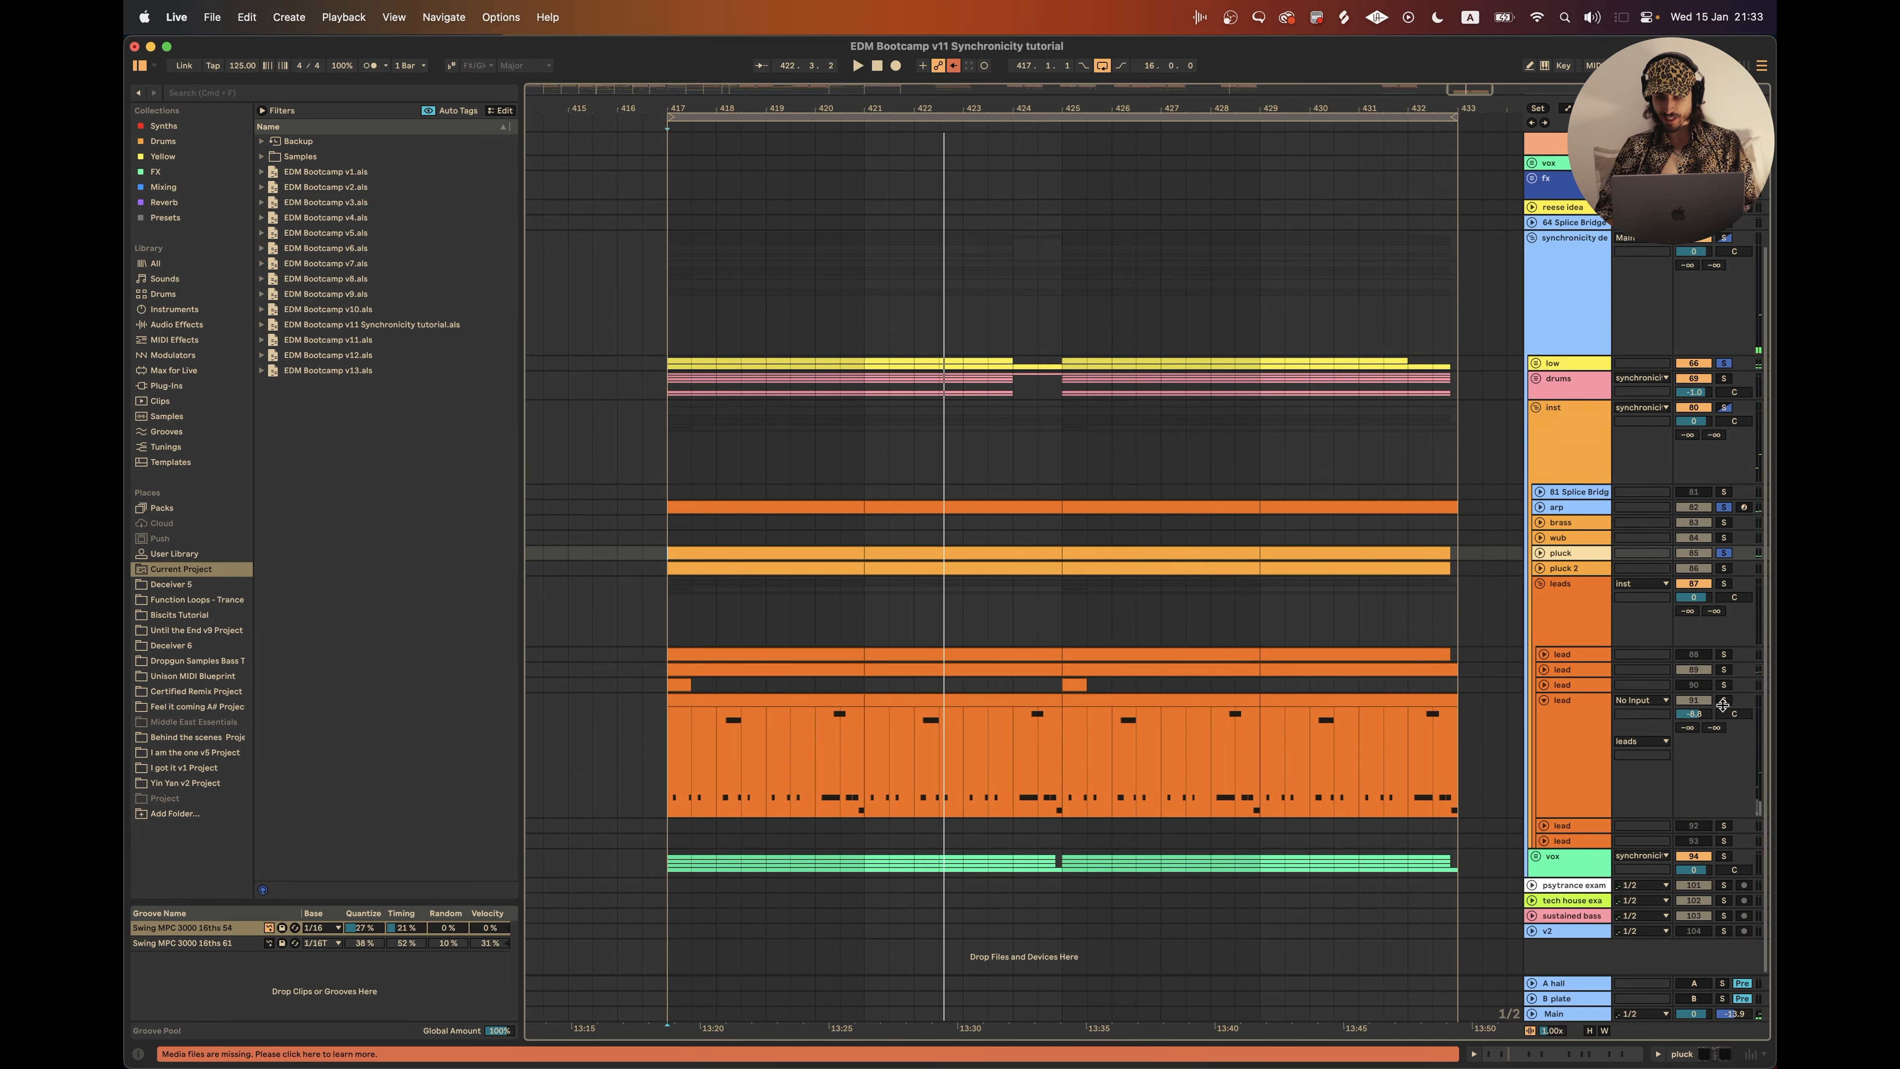
Step: Solo the expanded lead track in the leads group, play it from 417.1.1, and place the insert marker at 420.1.1
click(1756, 697)
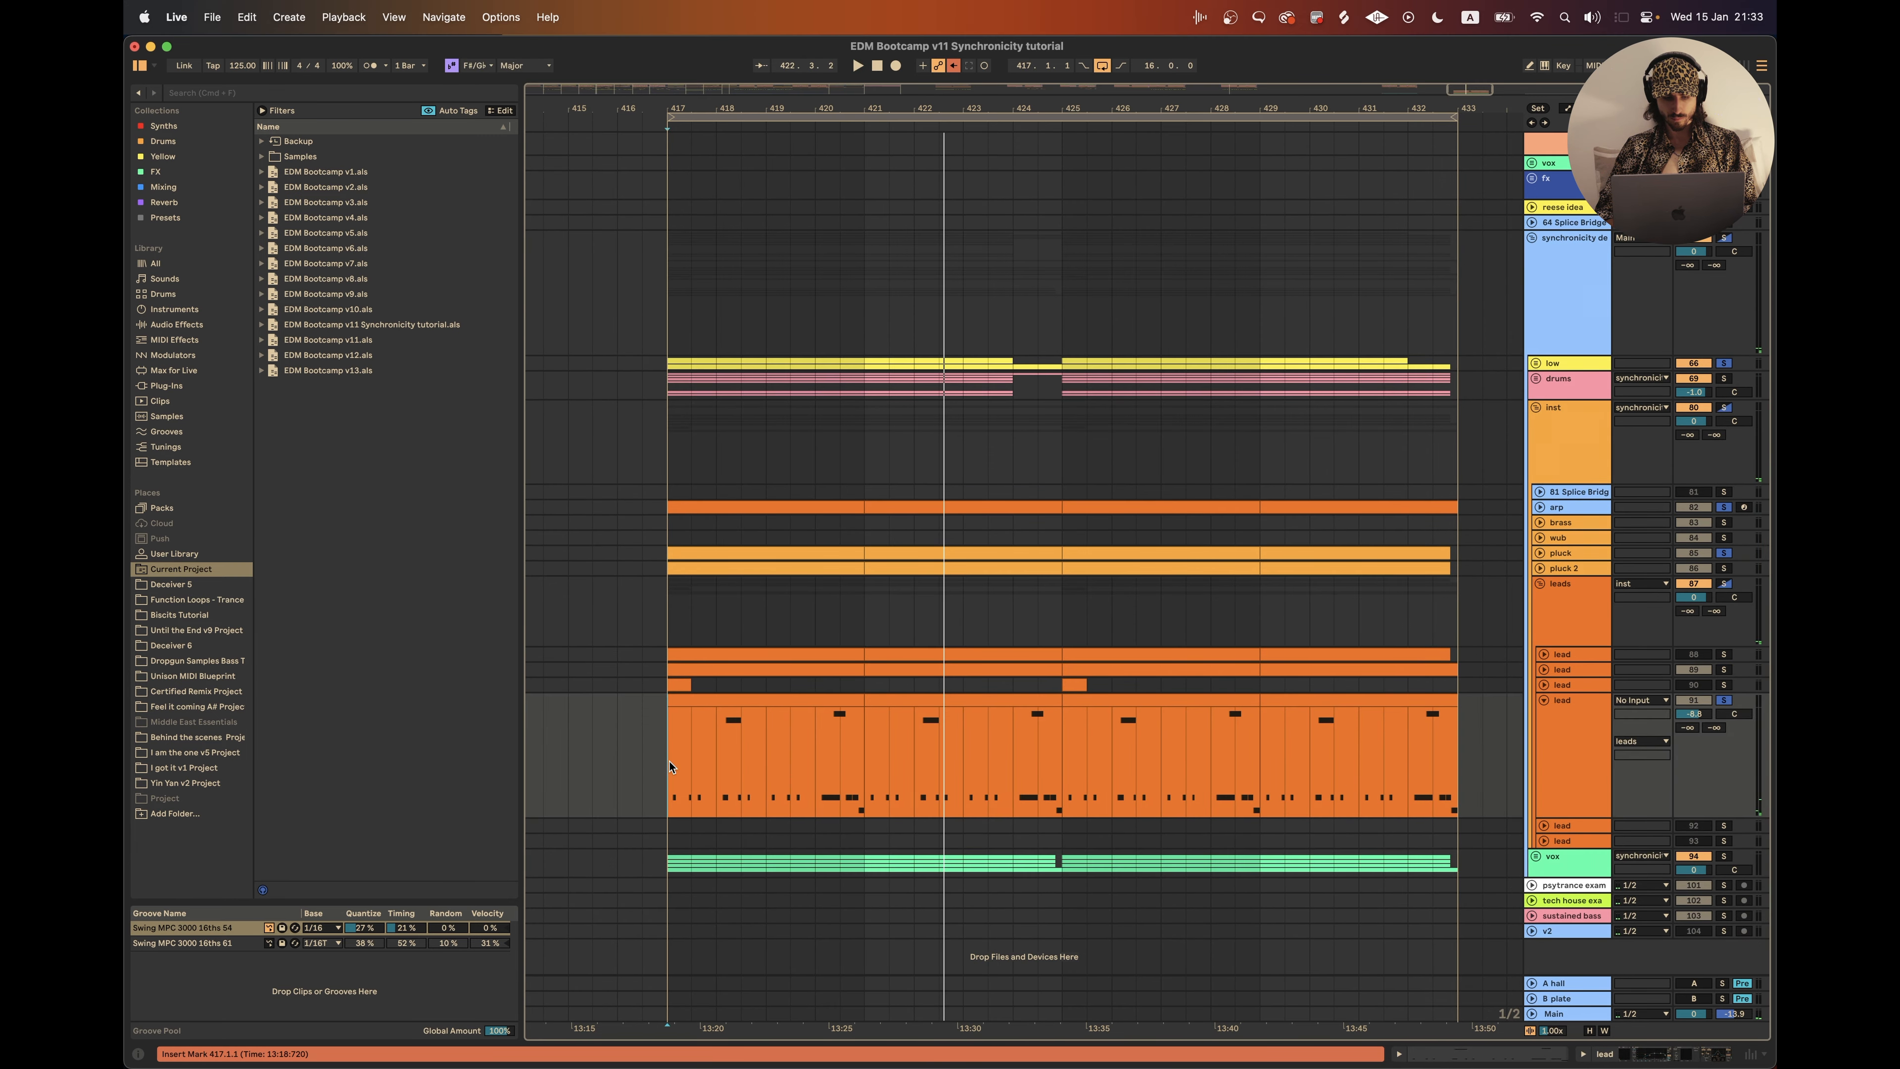
key(space)
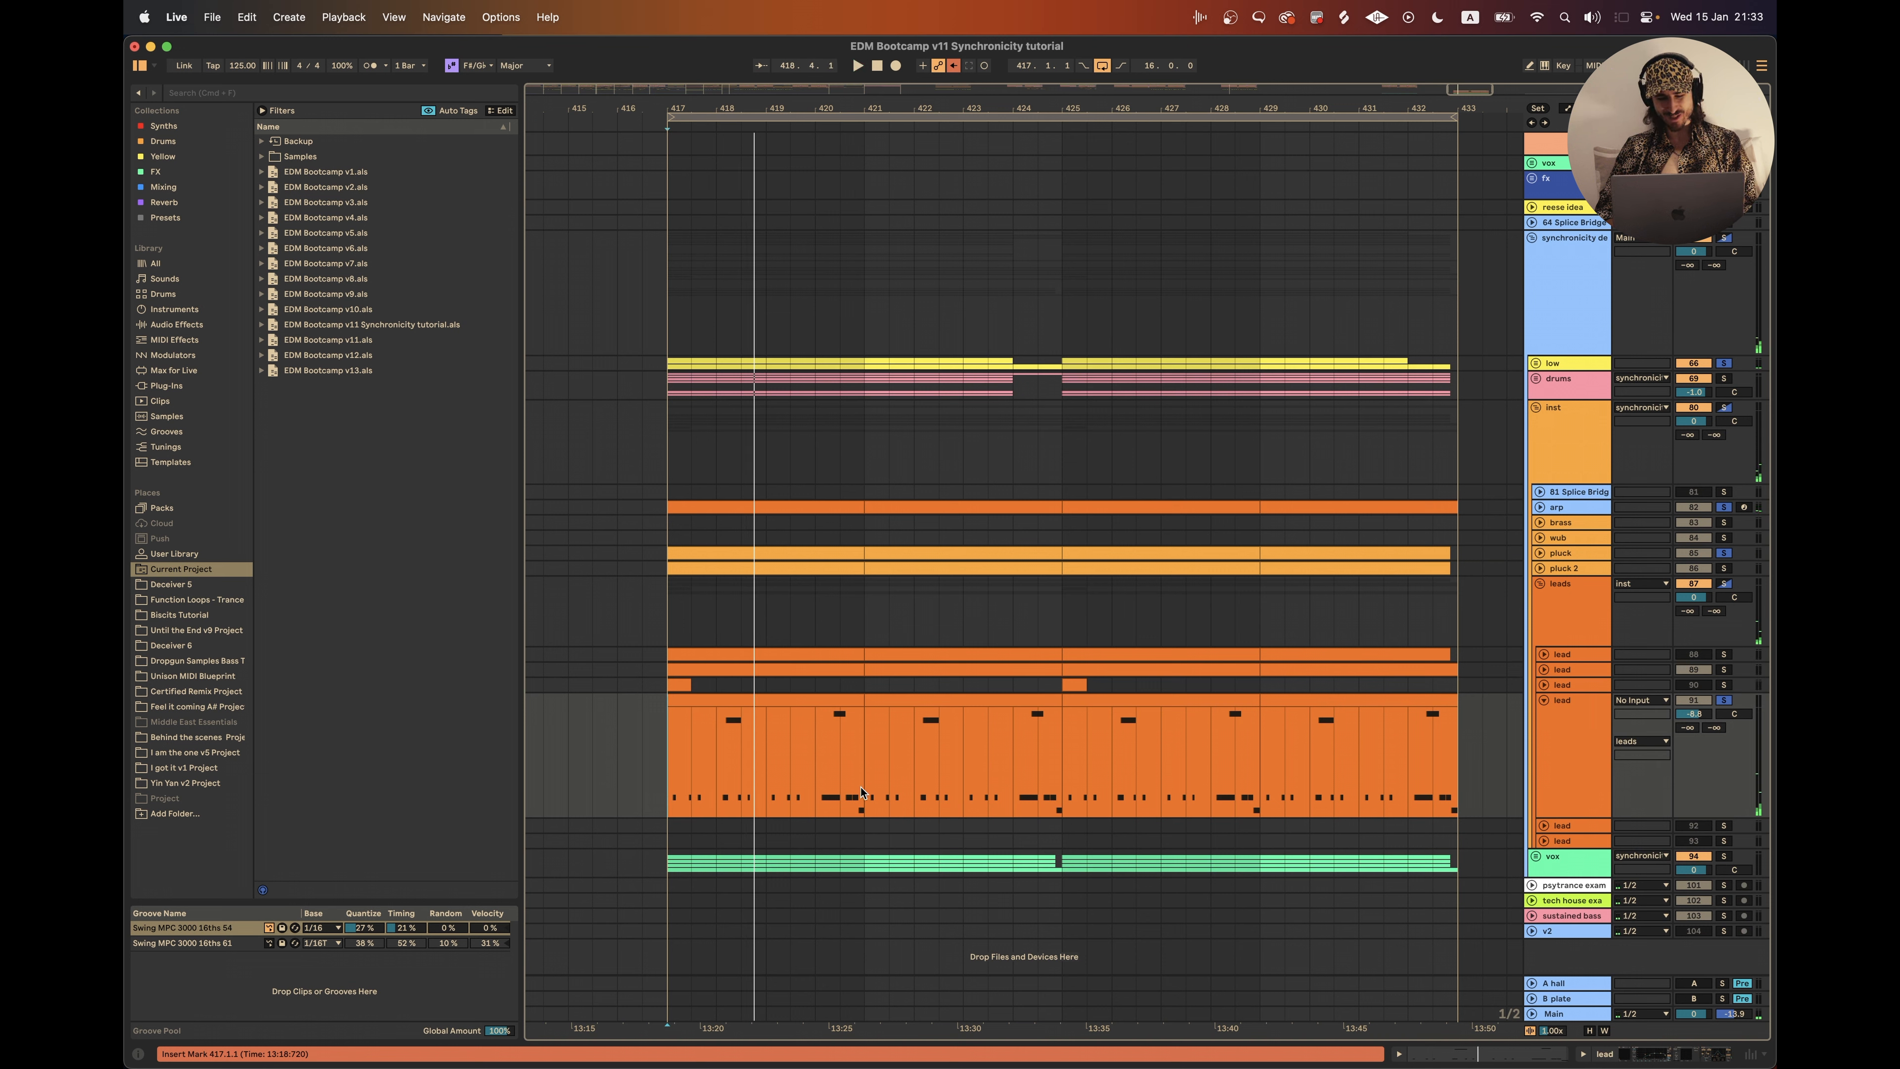
key(space)
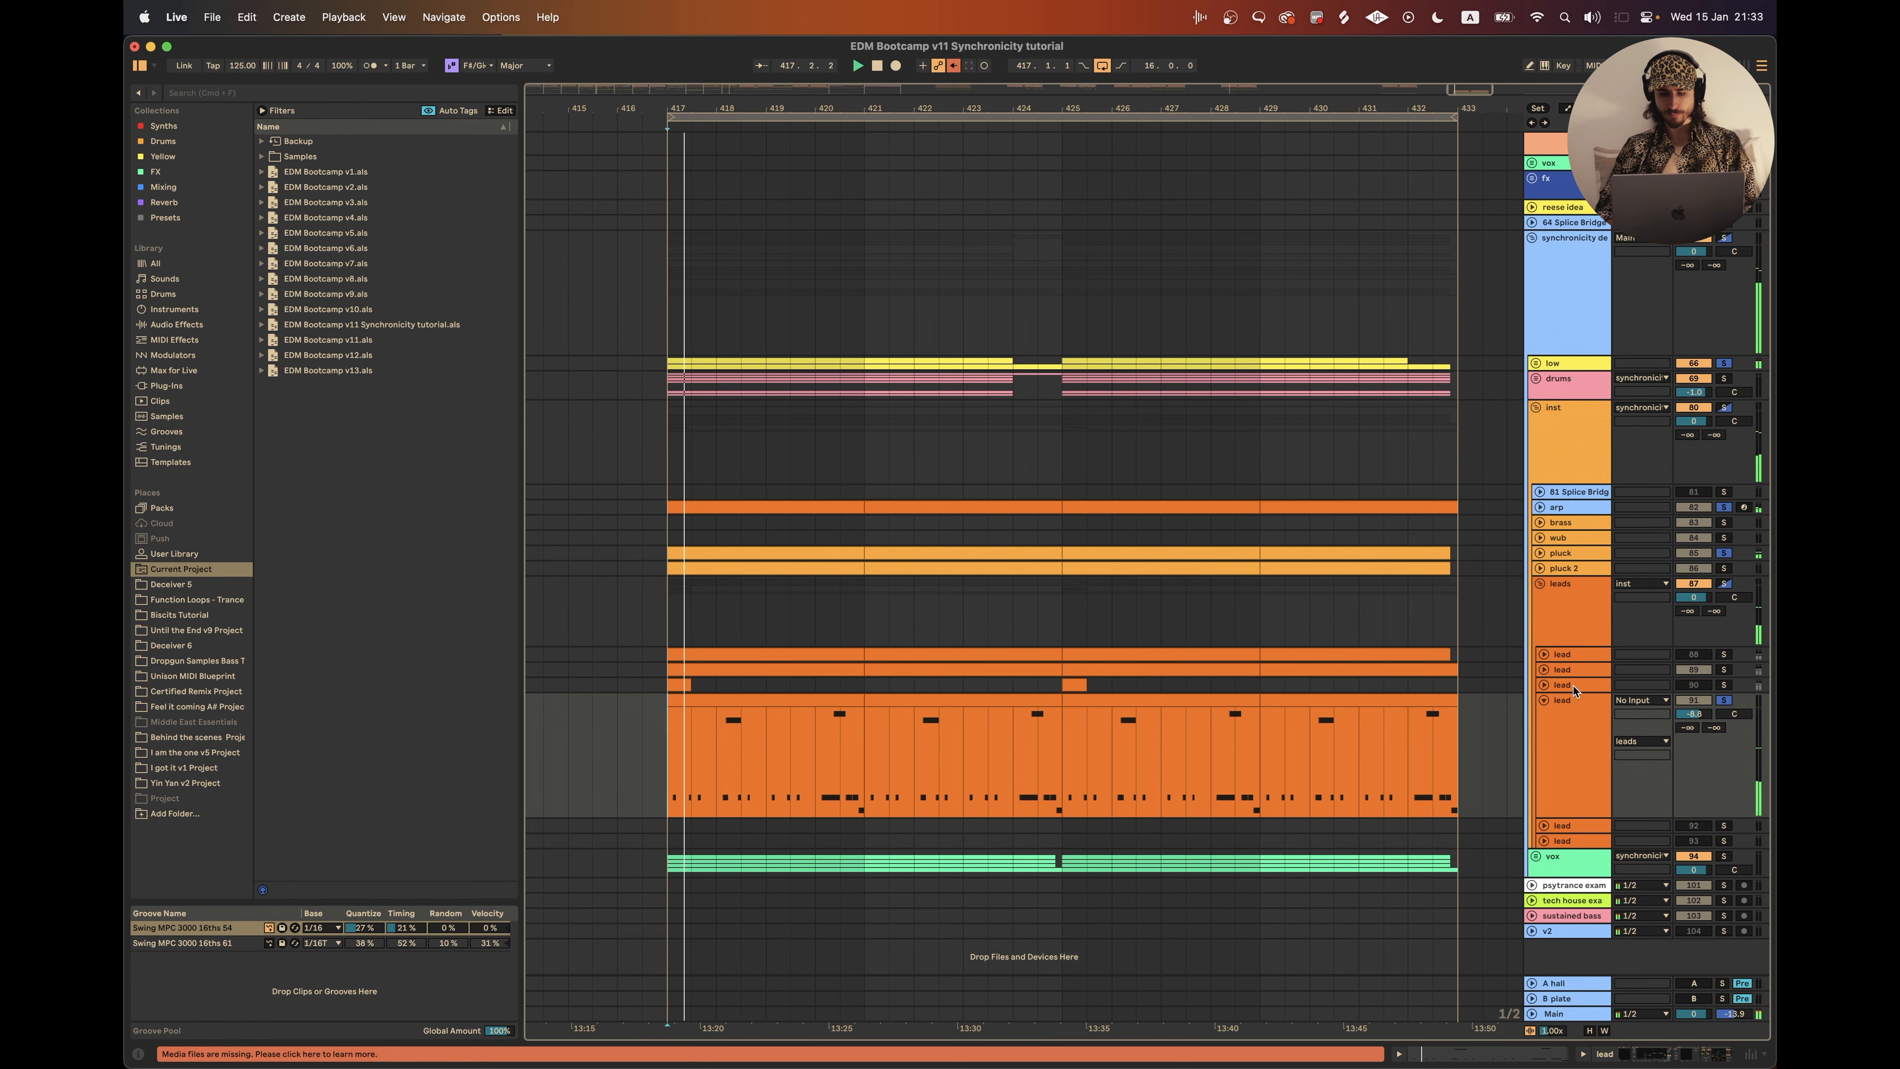
scroll(1502, 730, left, 2)
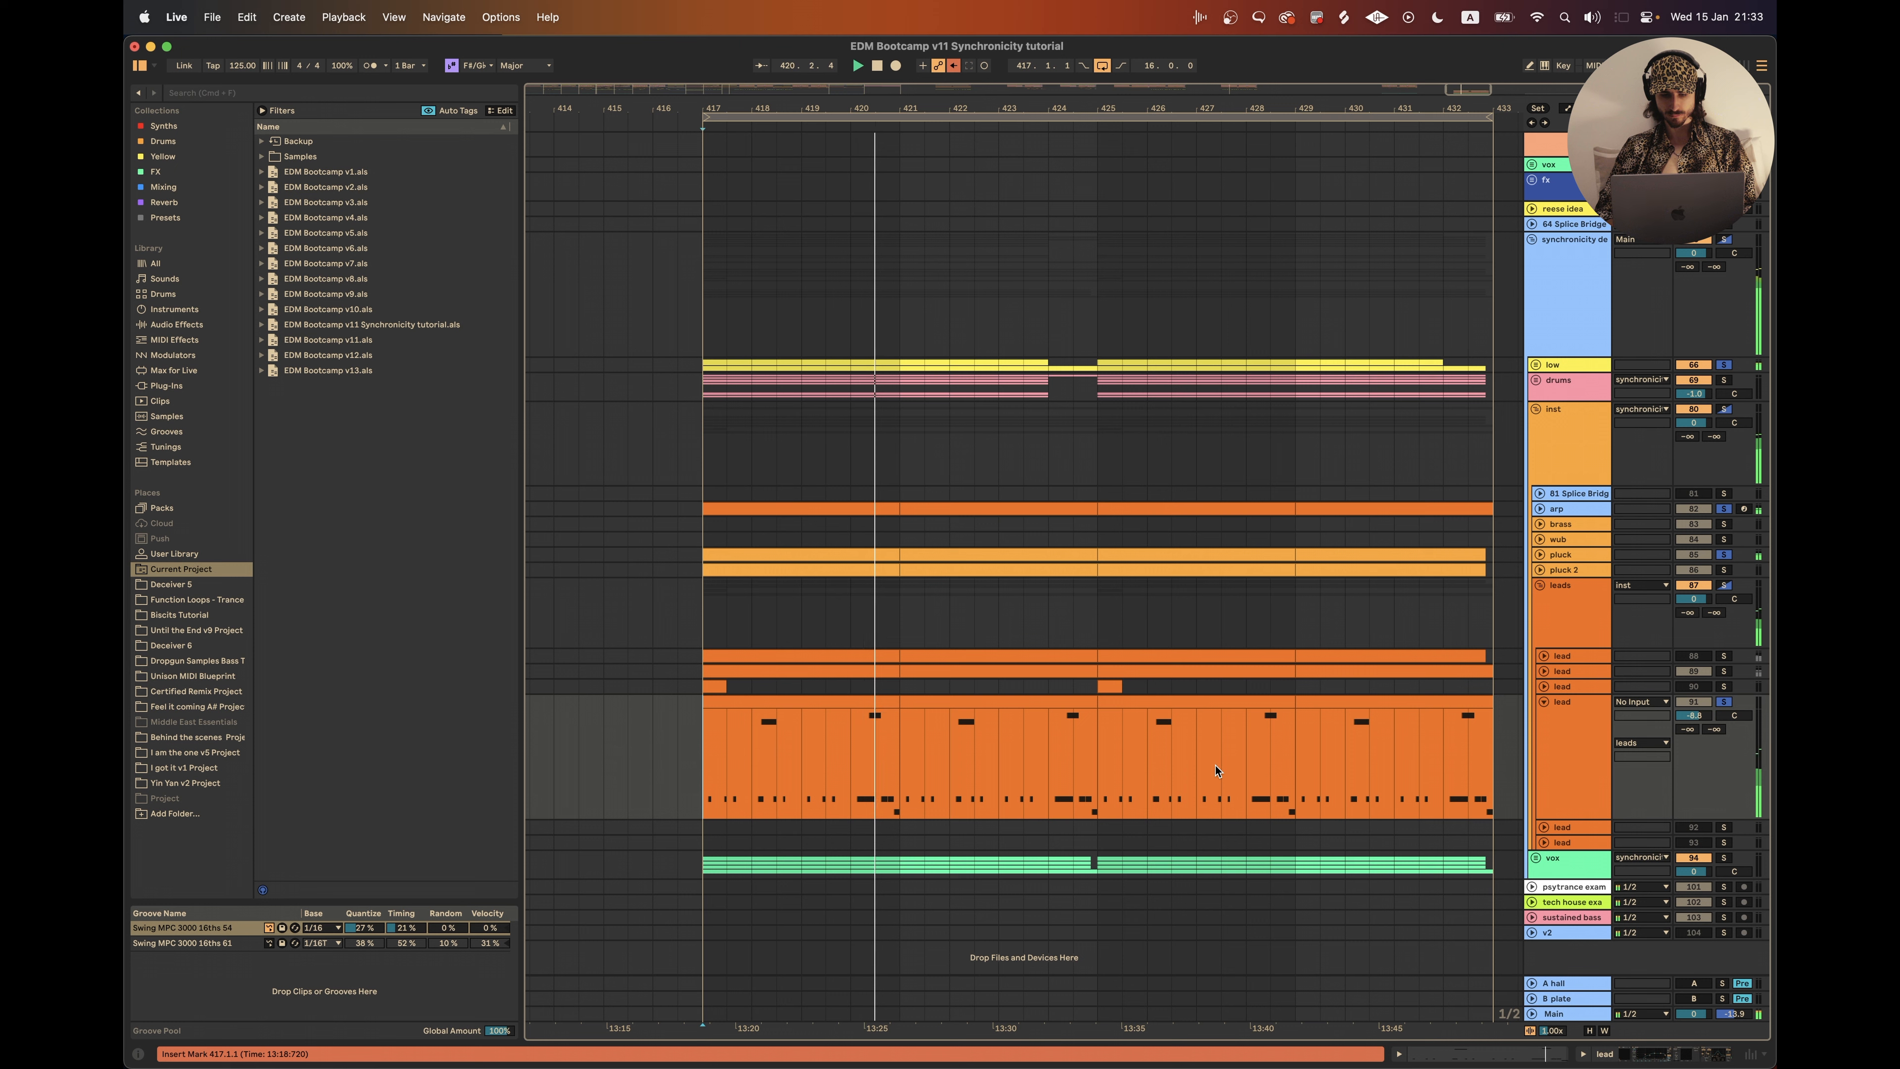
drag(852, 770, 896, 771)
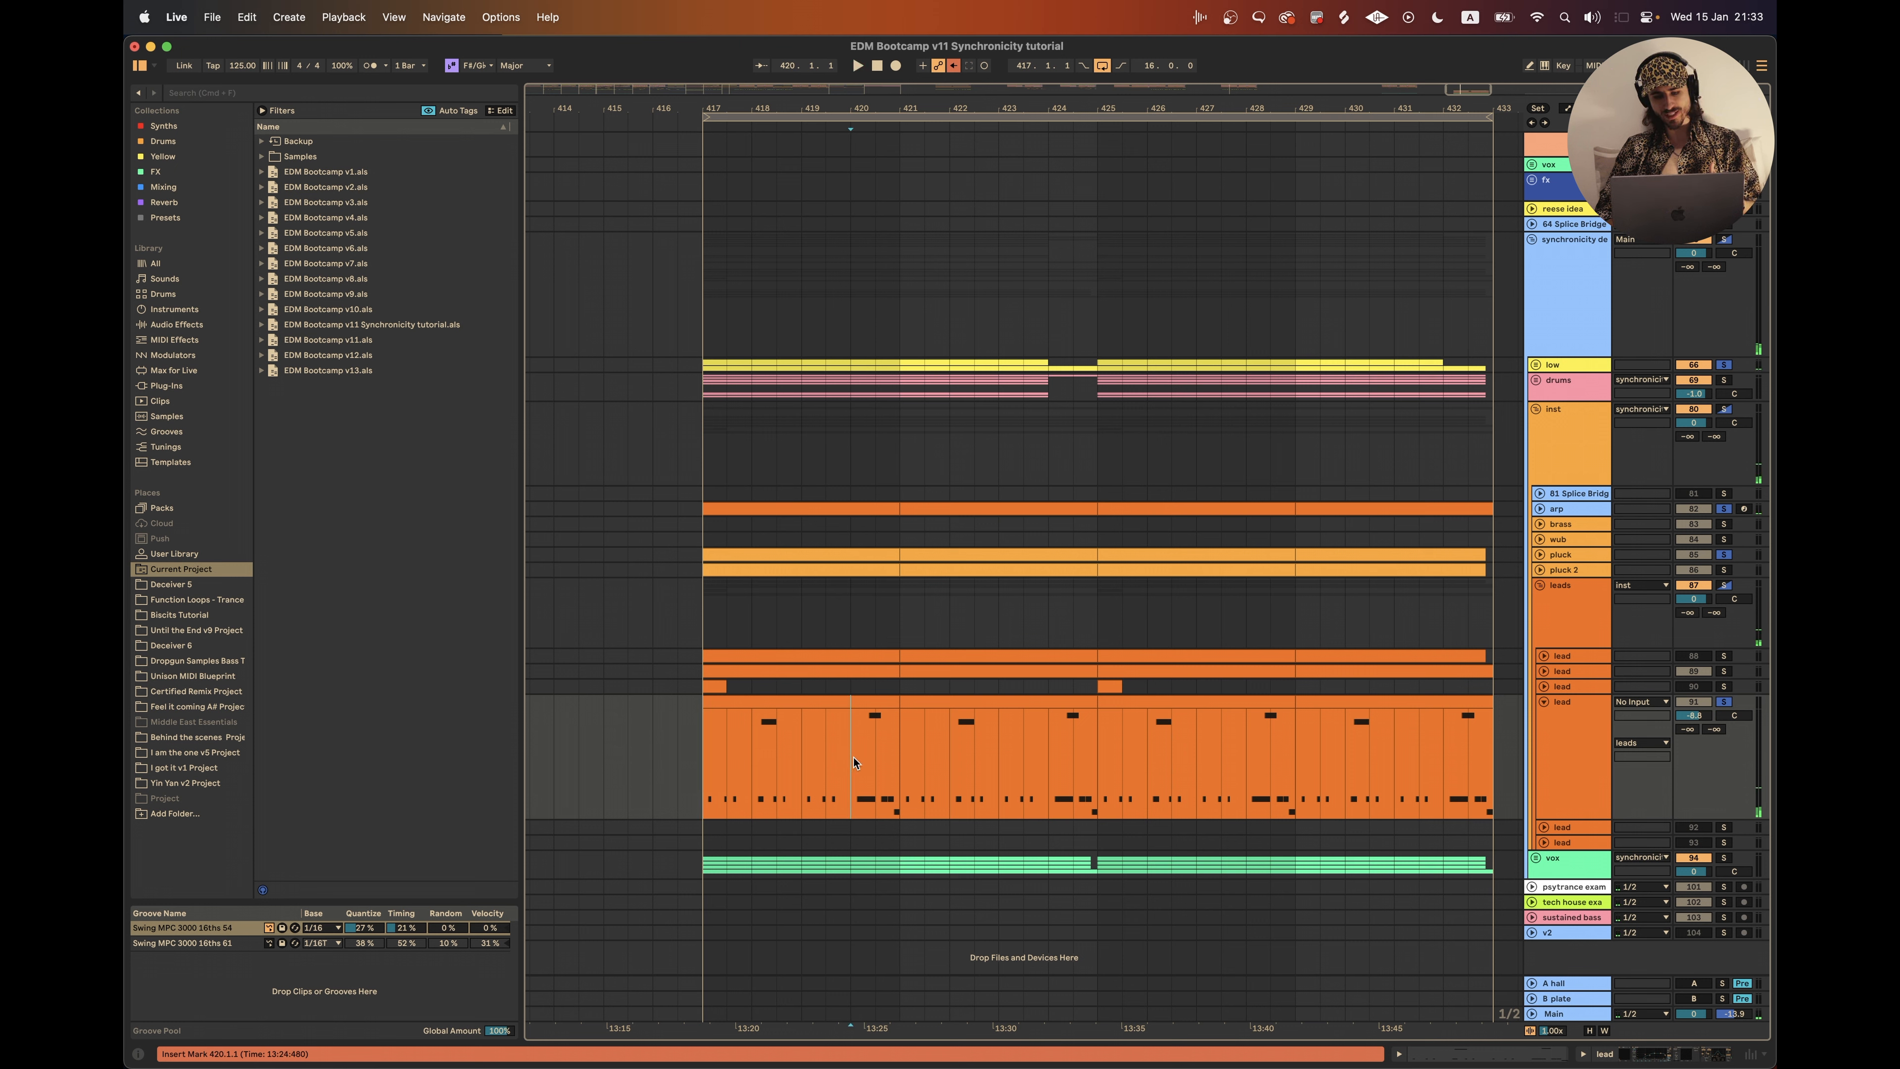
Step: Unfold and solo the first lead track, select 417.1.1 to 425.1.1 on it, and play that section
click(1542, 657)
scroll(982, 848, down, 3)
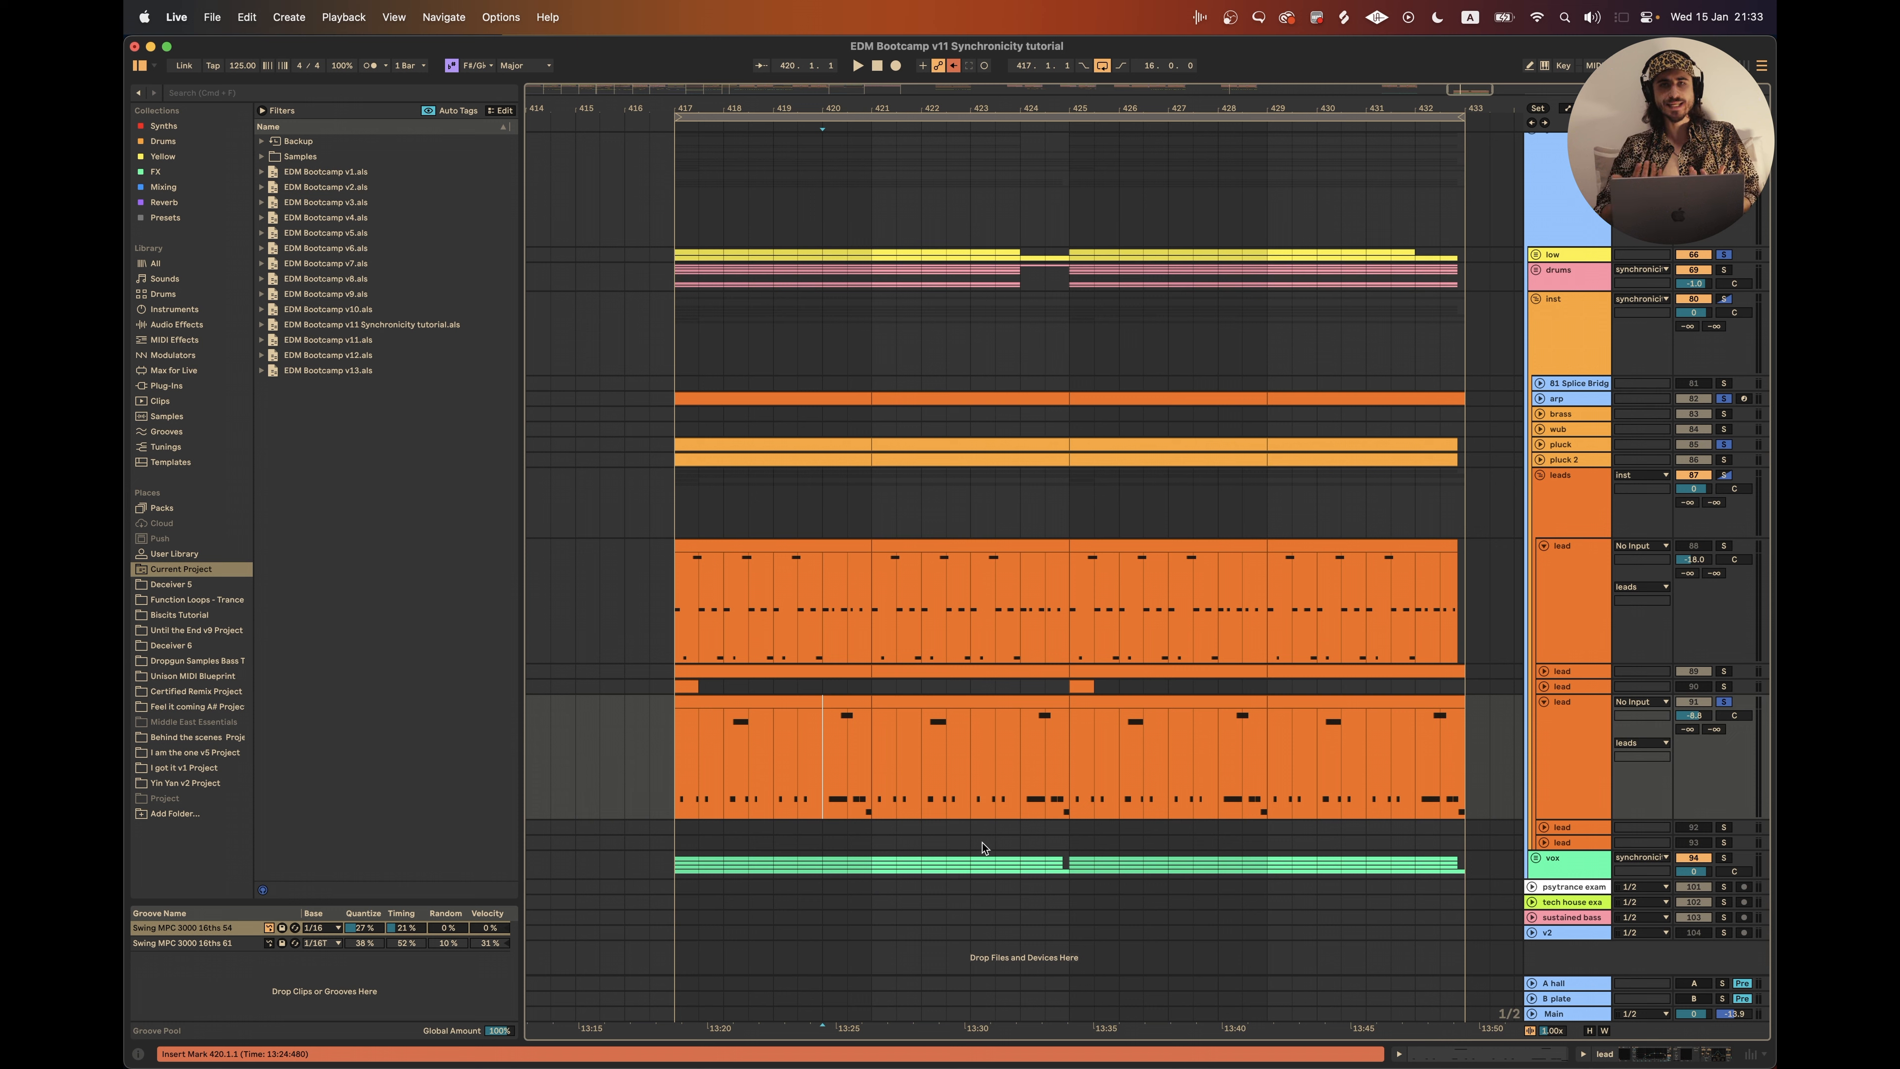
click(1723, 546)
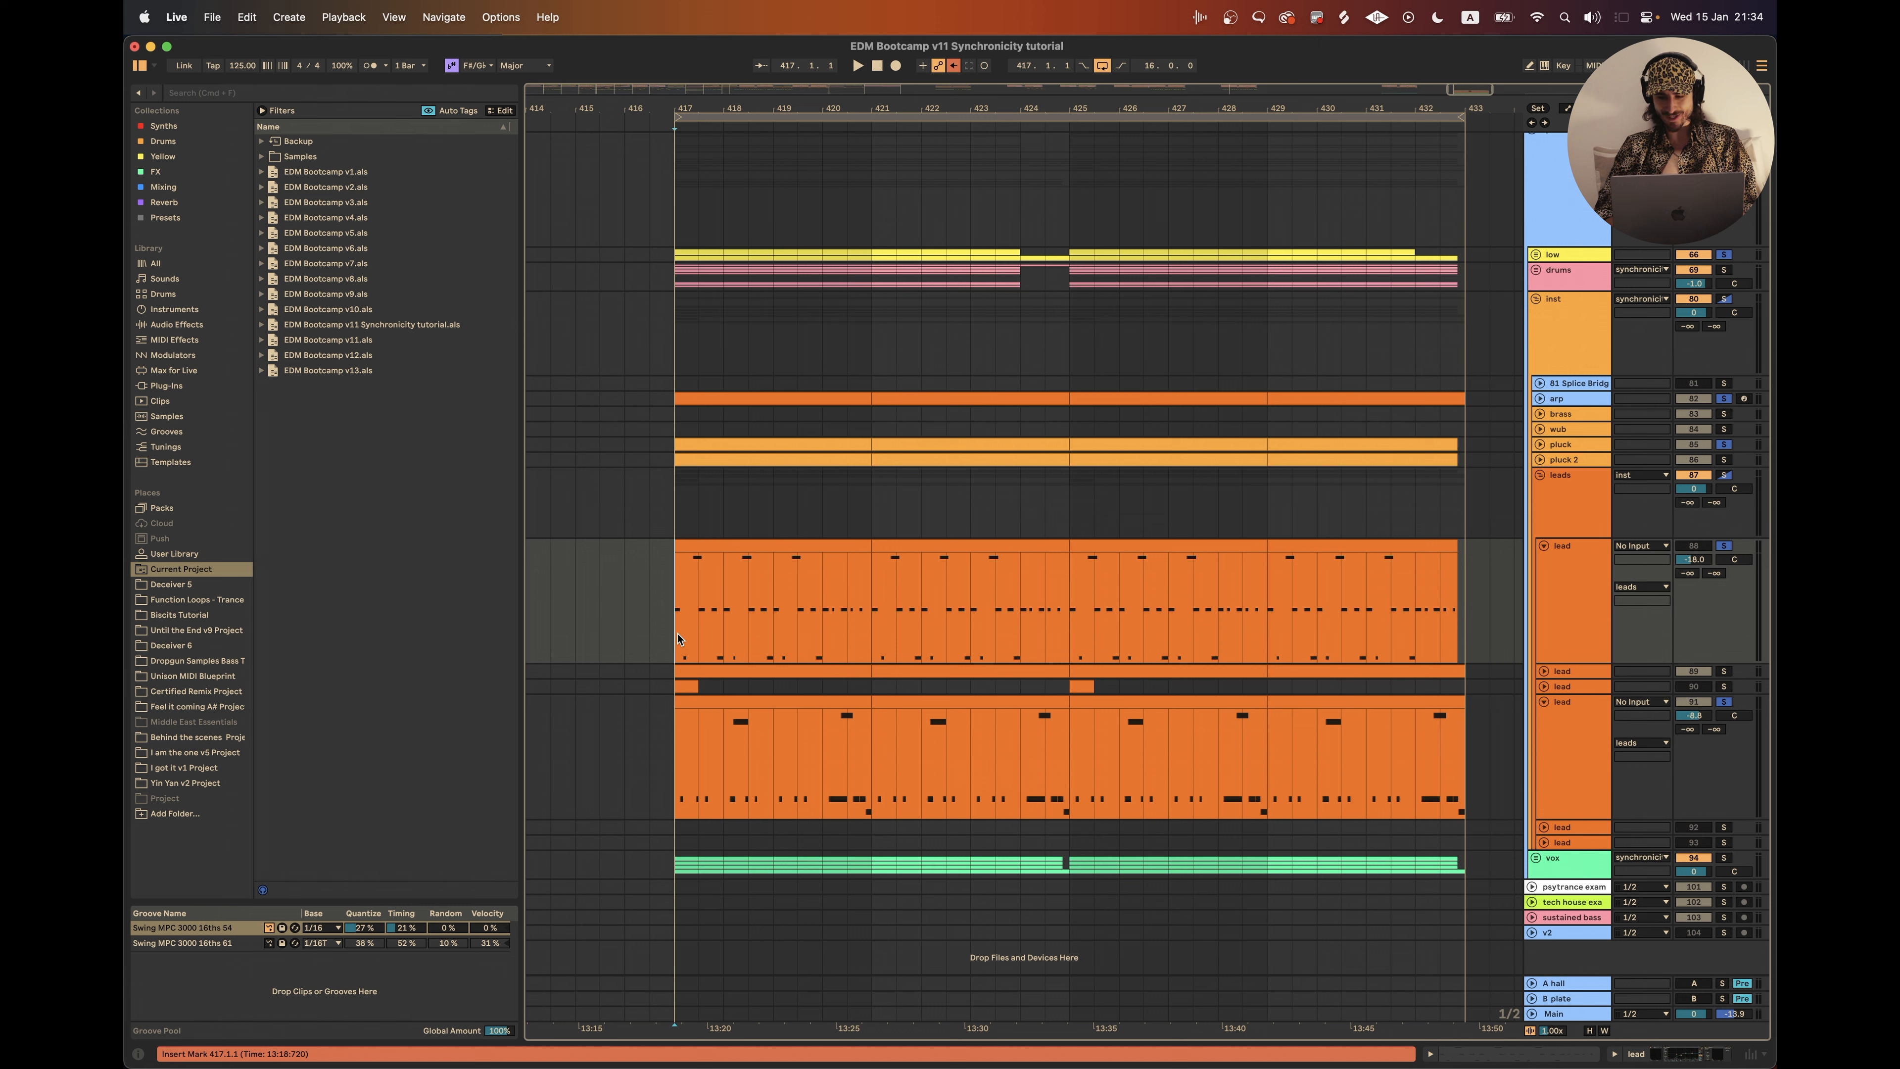
drag(642, 647, 1079, 645)
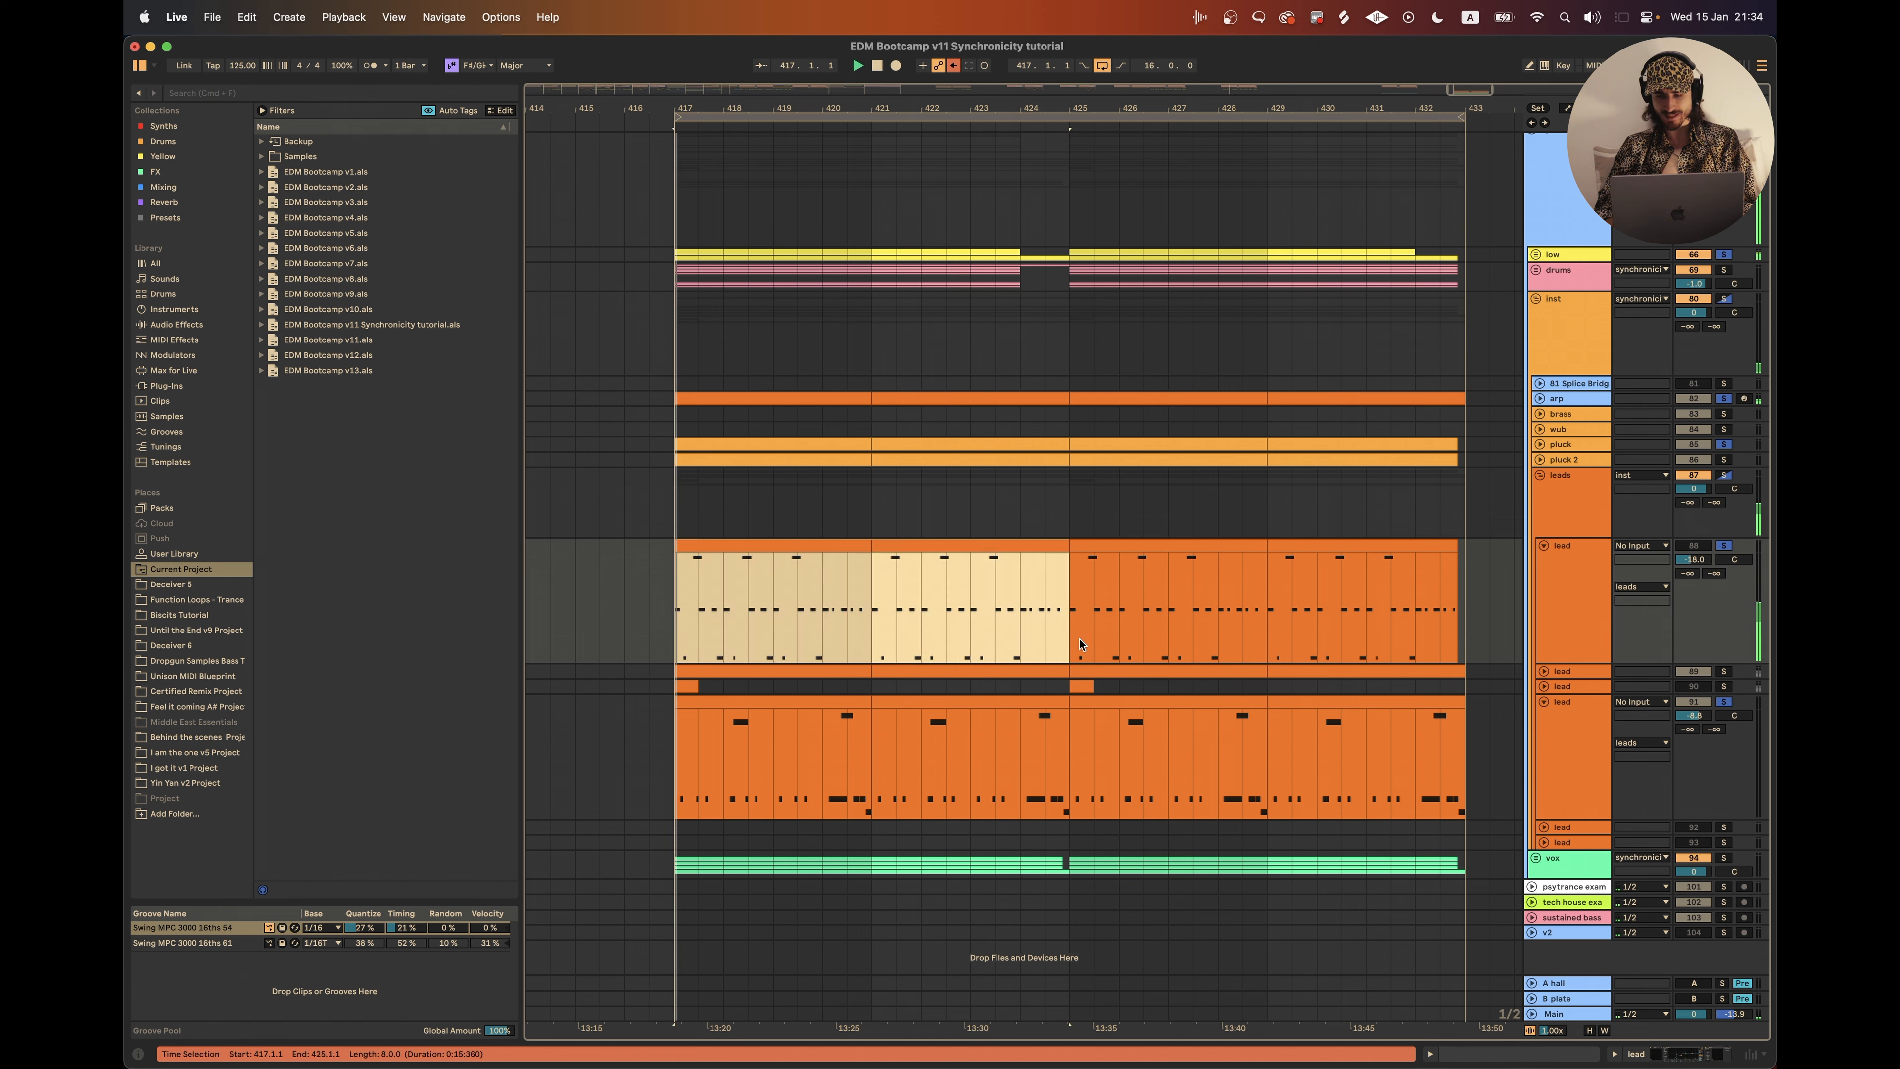
key(space)
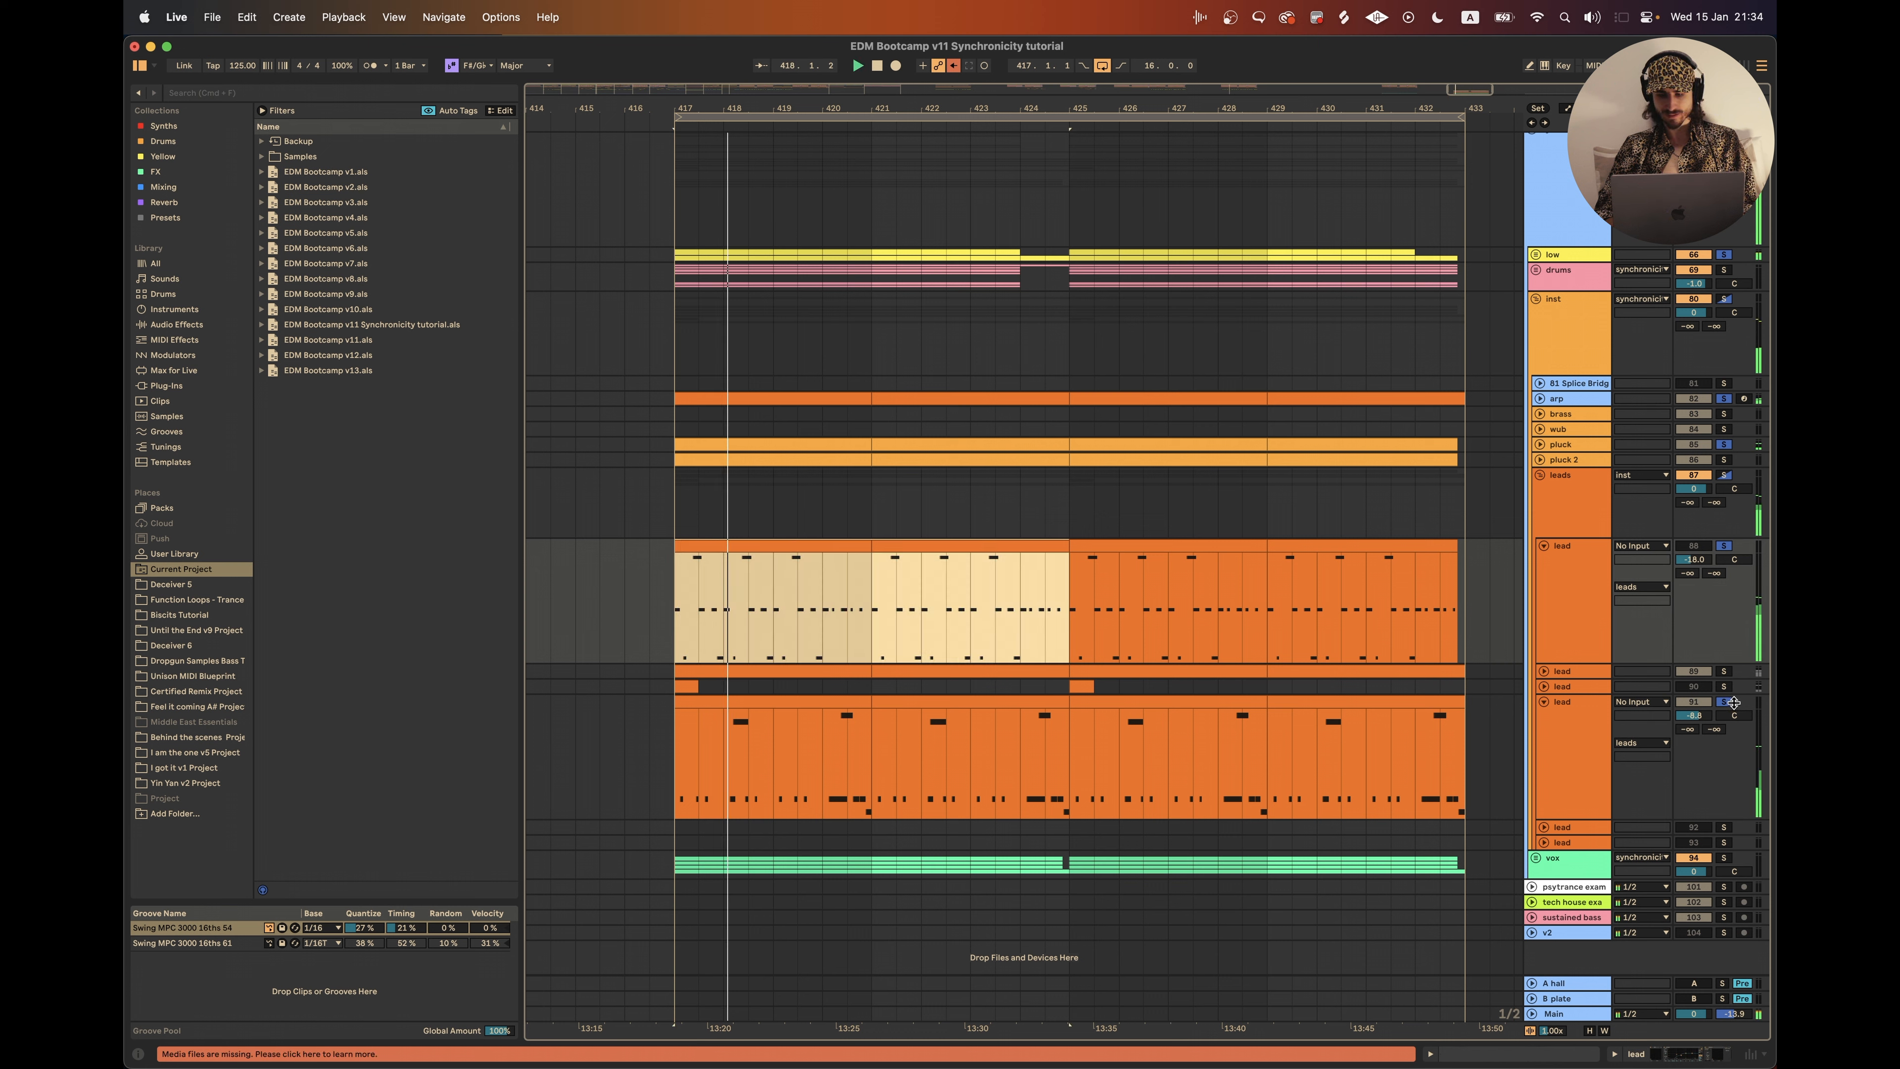
Step: Set the first lead's track volume to -17.0 dB and unsolo the lower expanded lead
drag(1693, 560, 1693, 556)
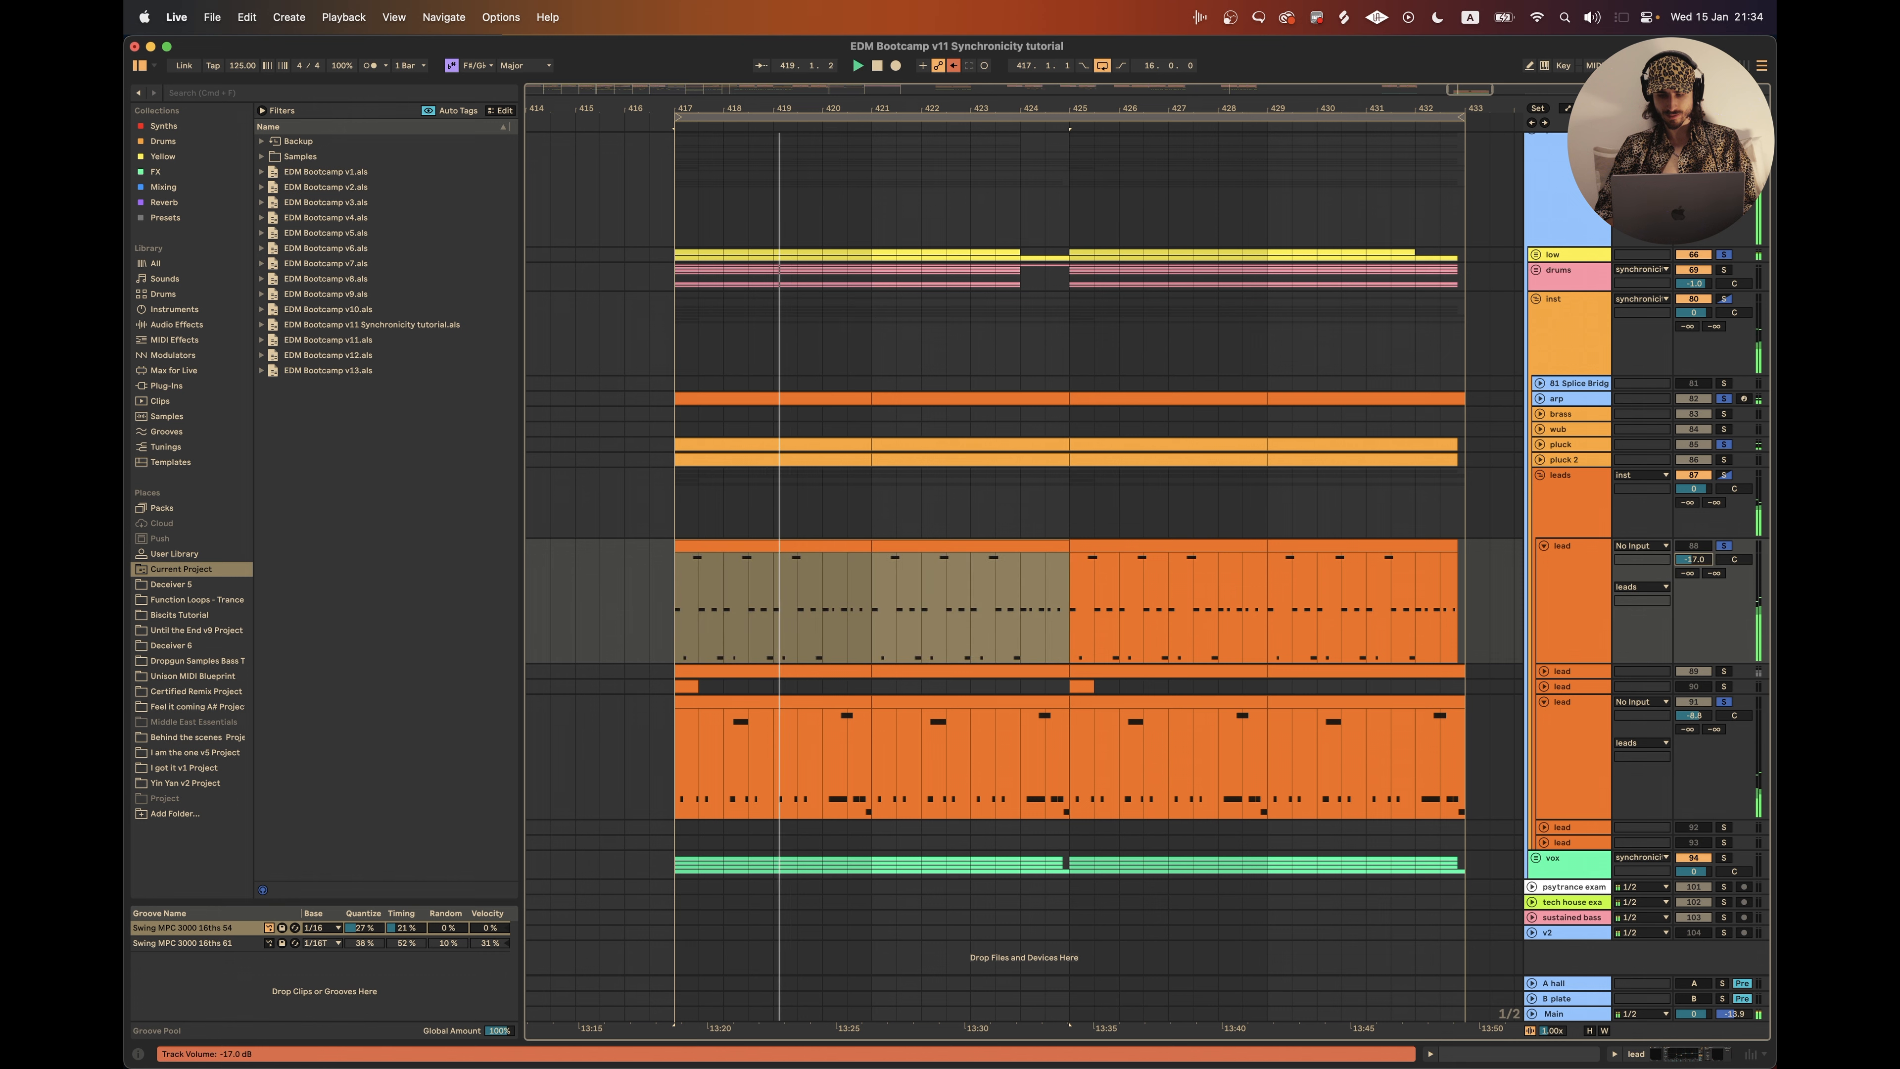
click(1724, 703)
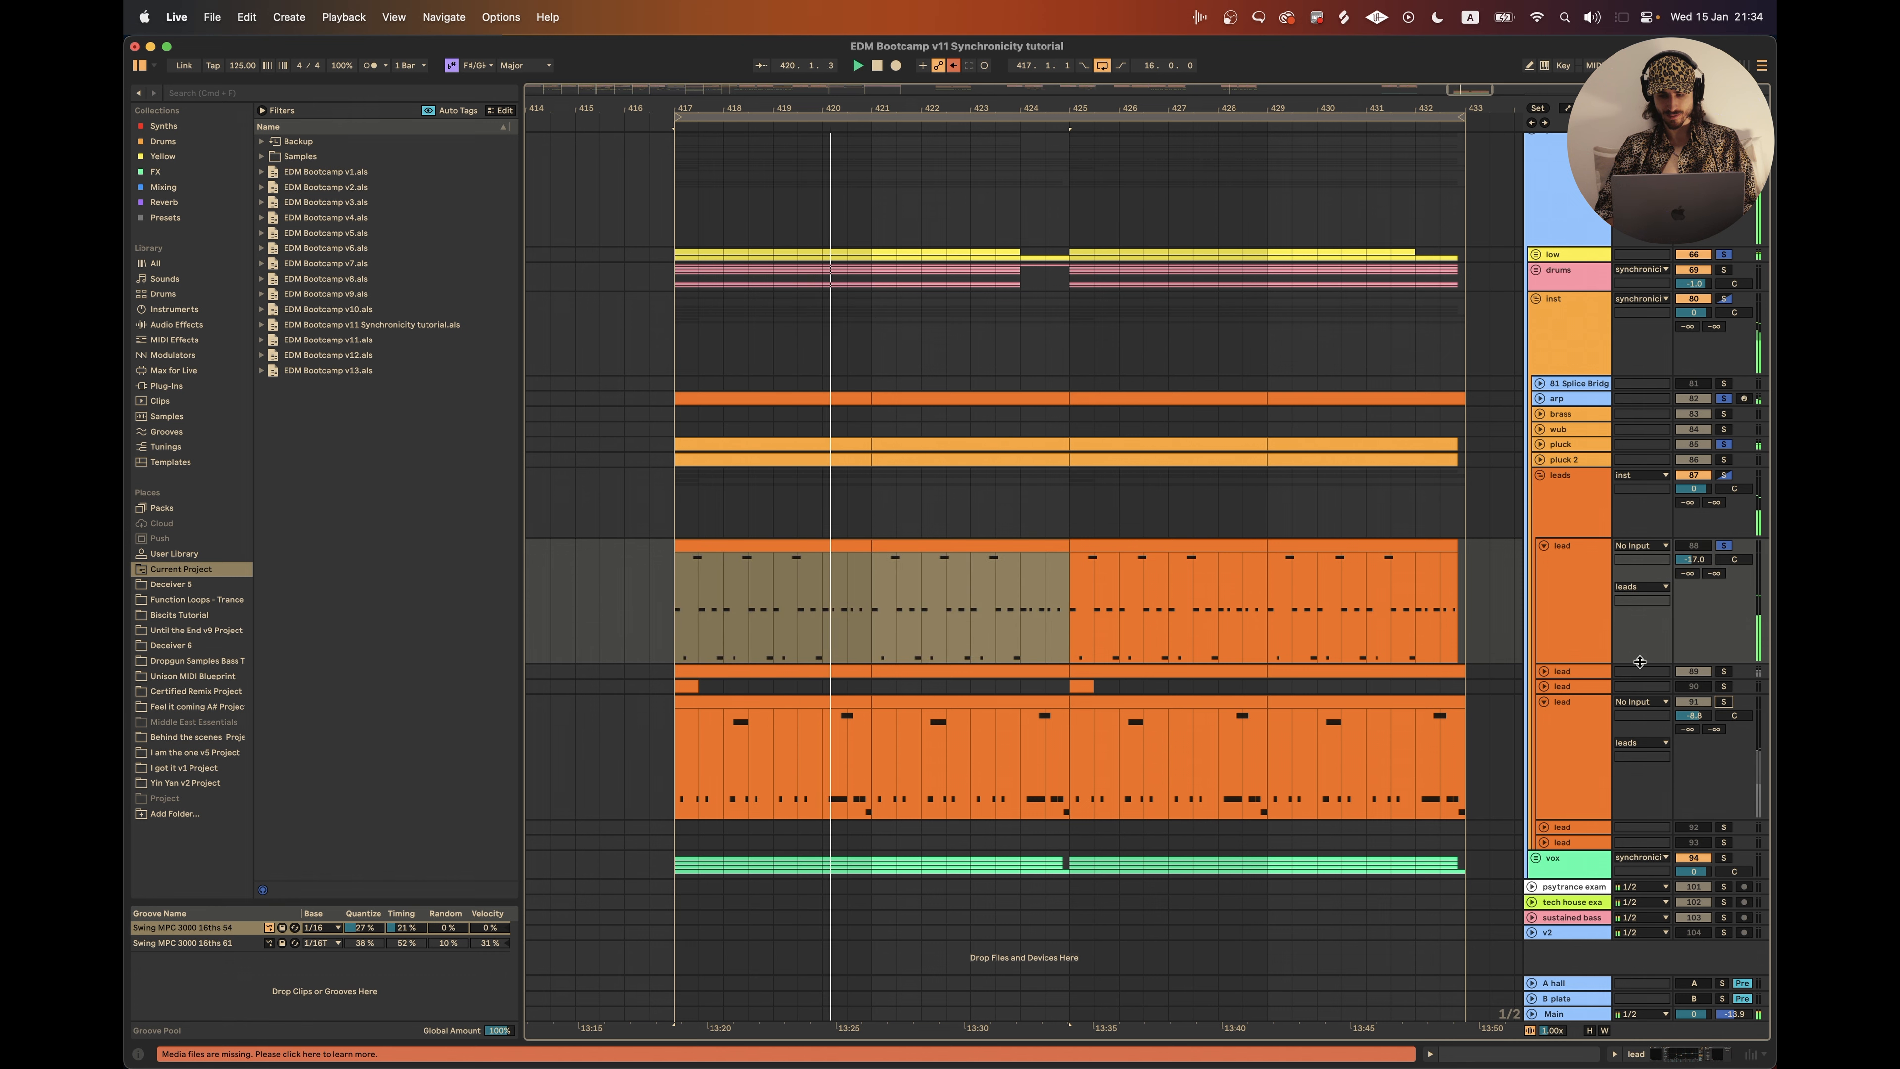
Step: Show the first lead's devices, view its Diva synth, and close the plug-in window
double_click(1571, 615)
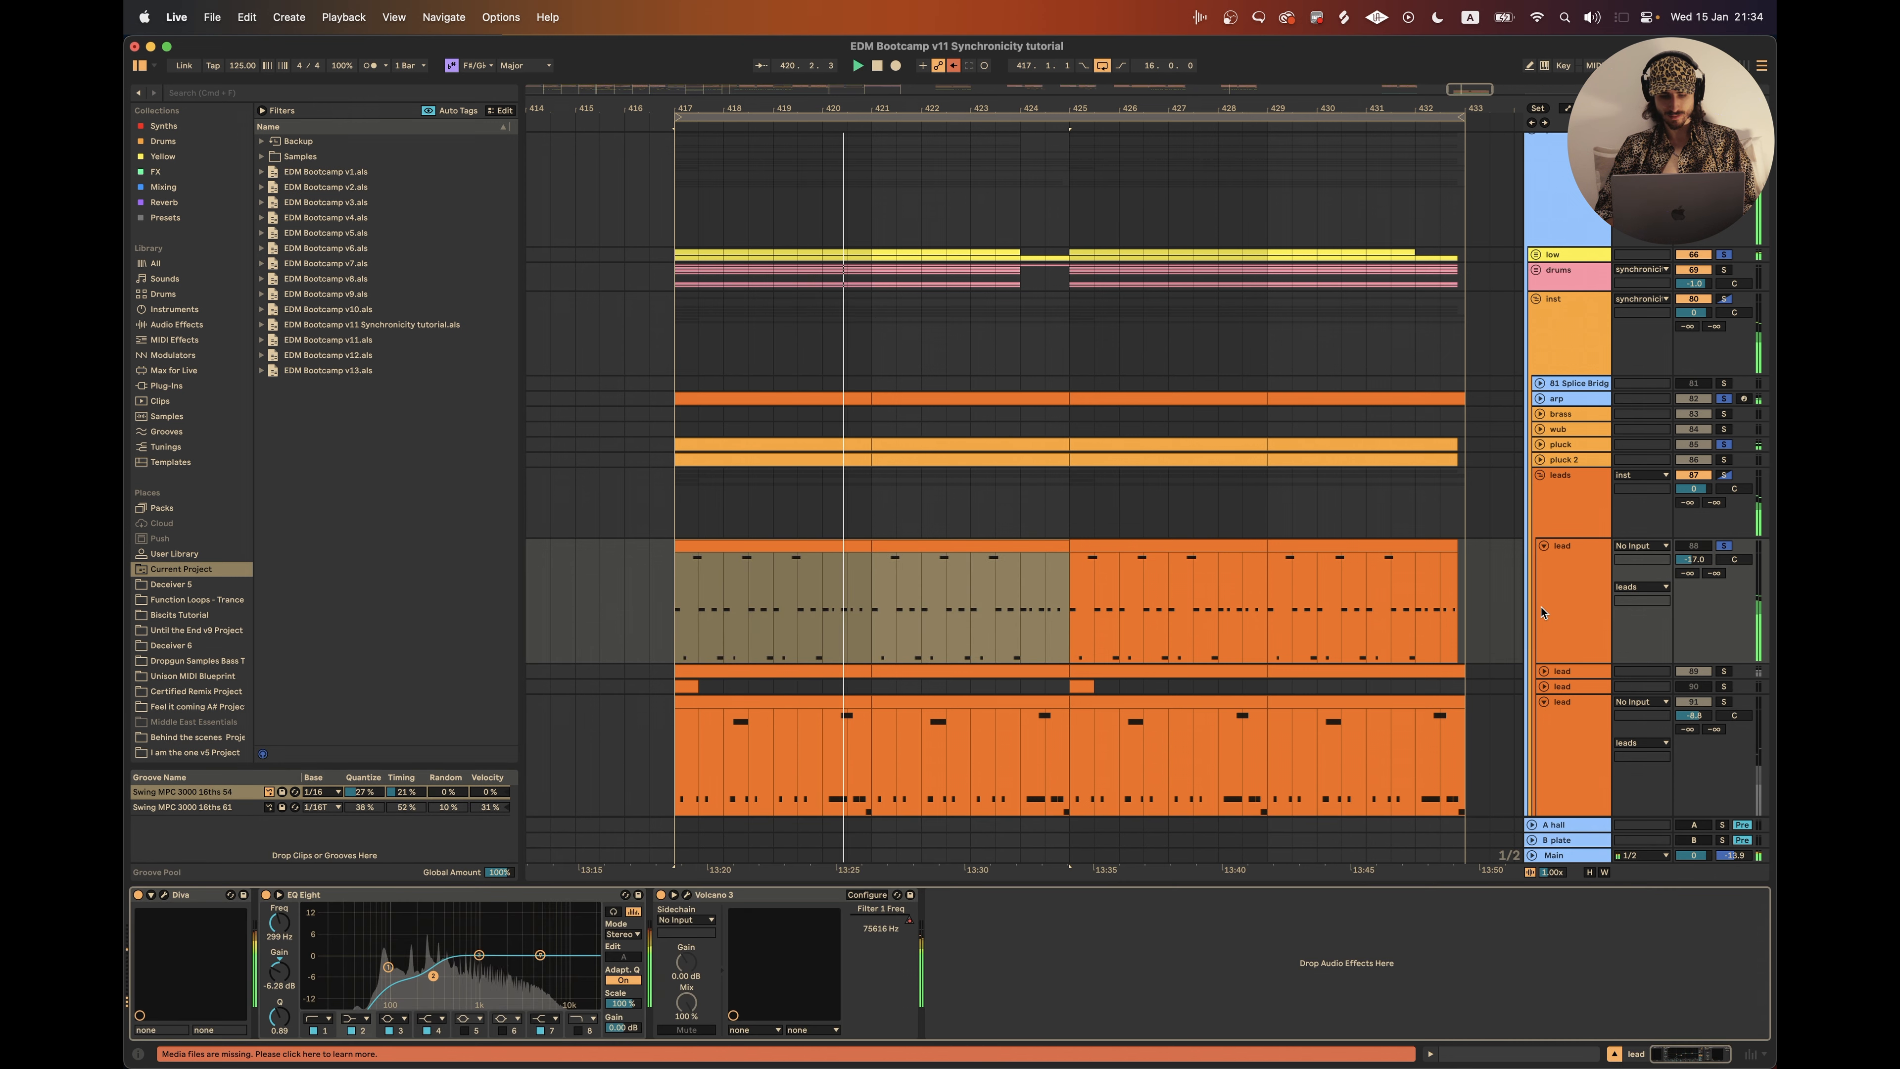
click(164, 894)
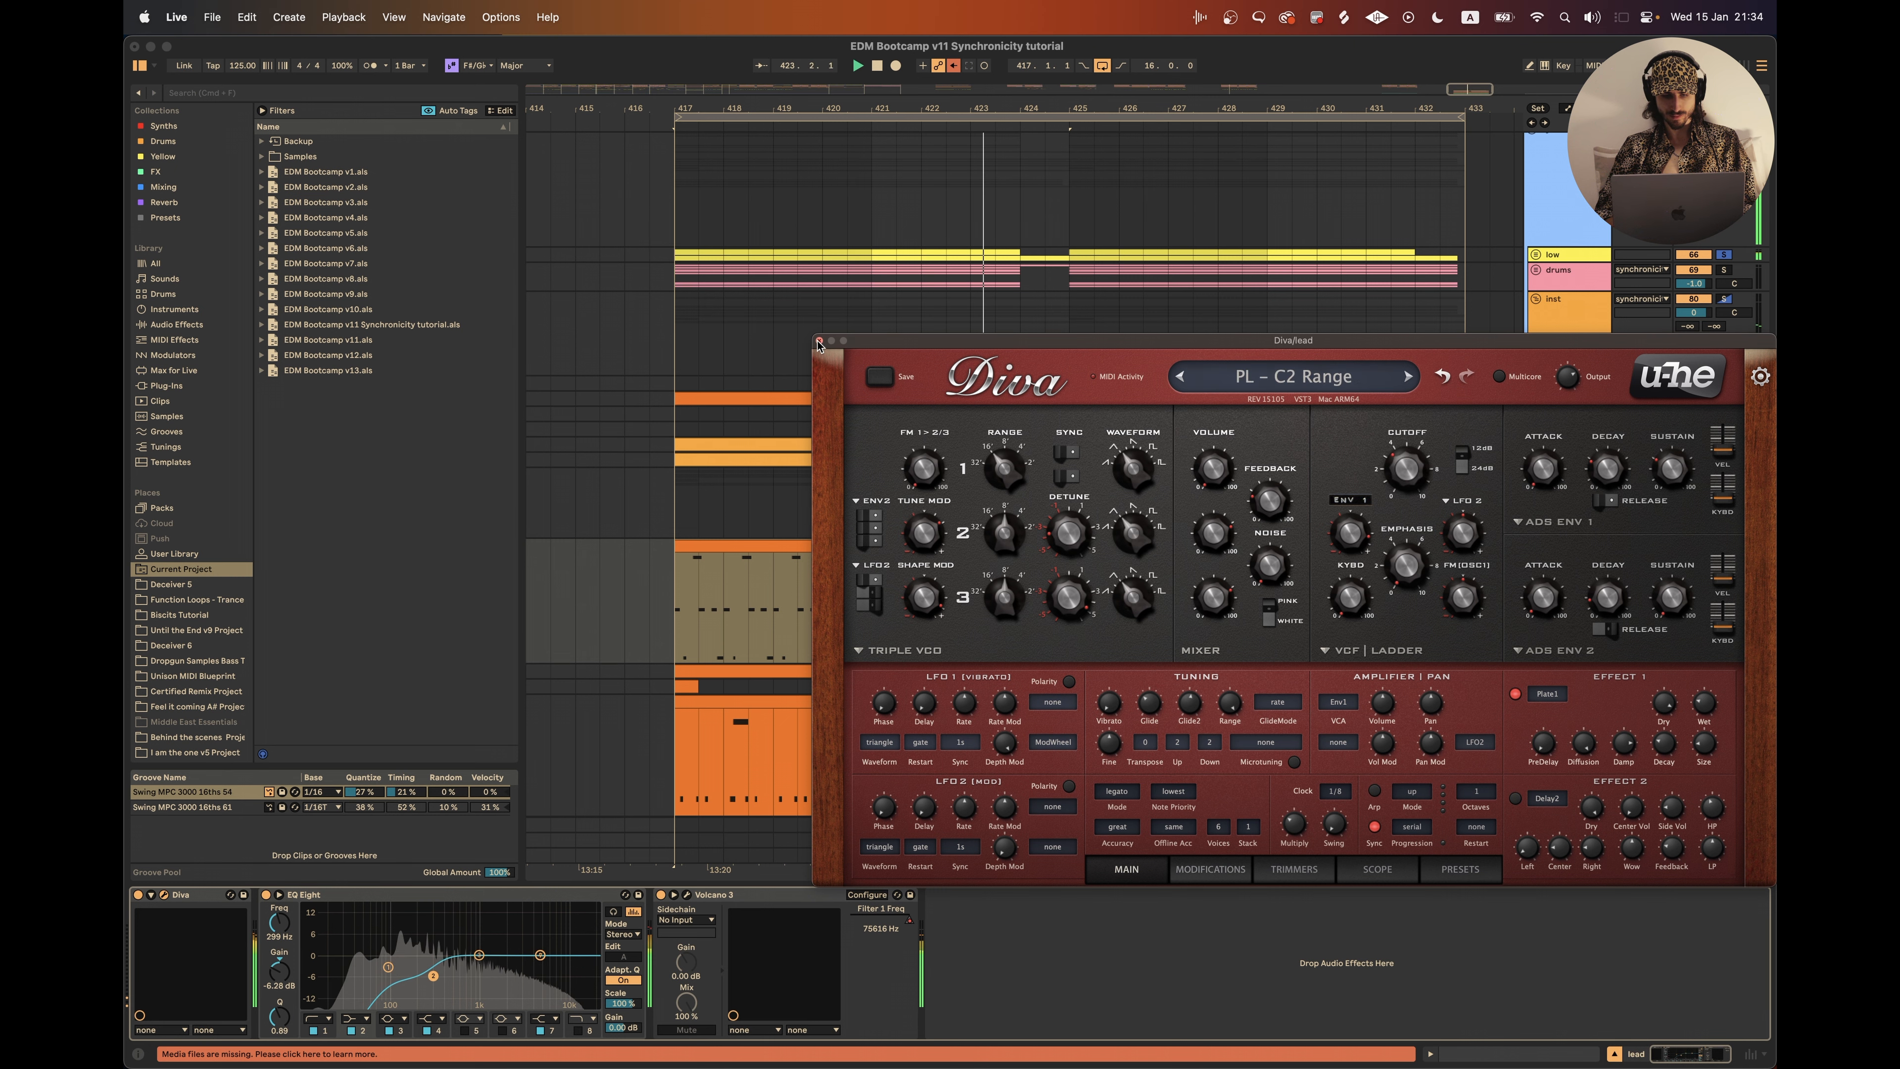
click(820, 344)
scroll(1117, 566, down, 5)
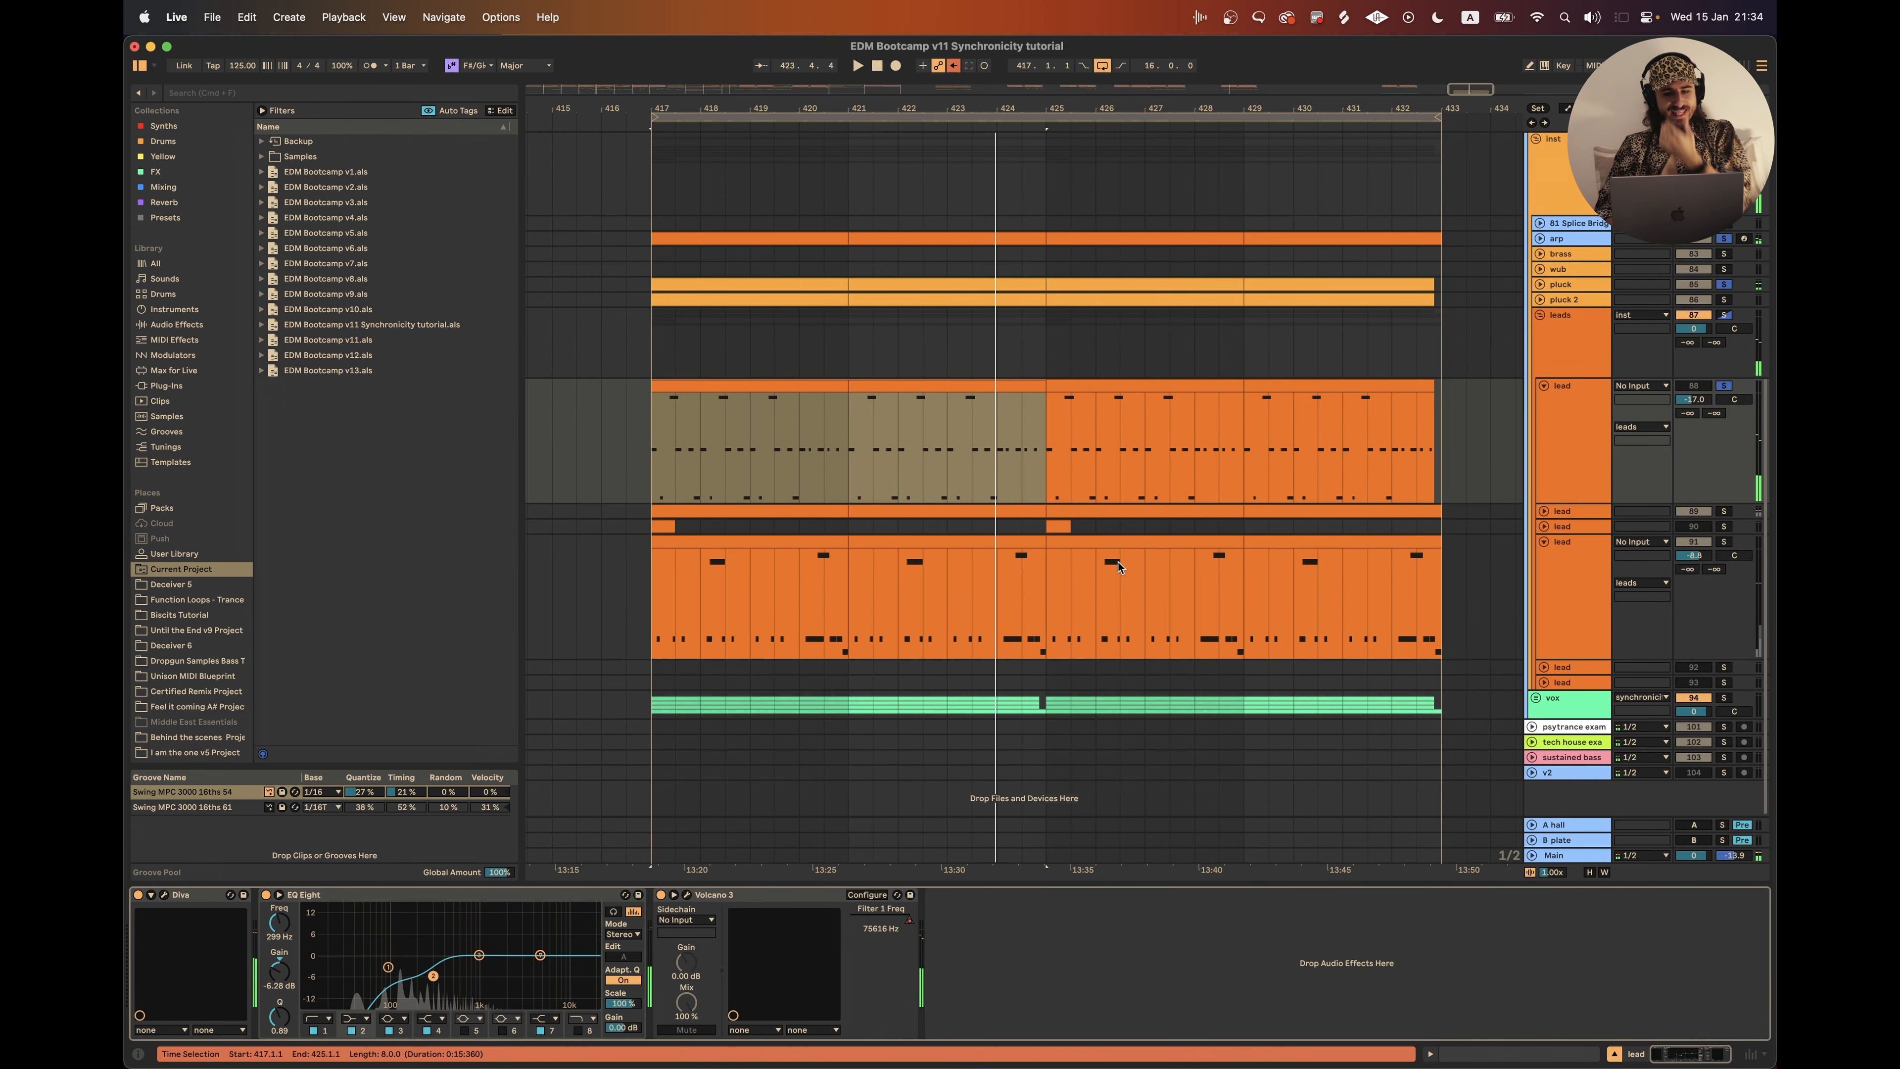
scroll(1118, 567, up, 1)
scroll(1118, 565, left, 2)
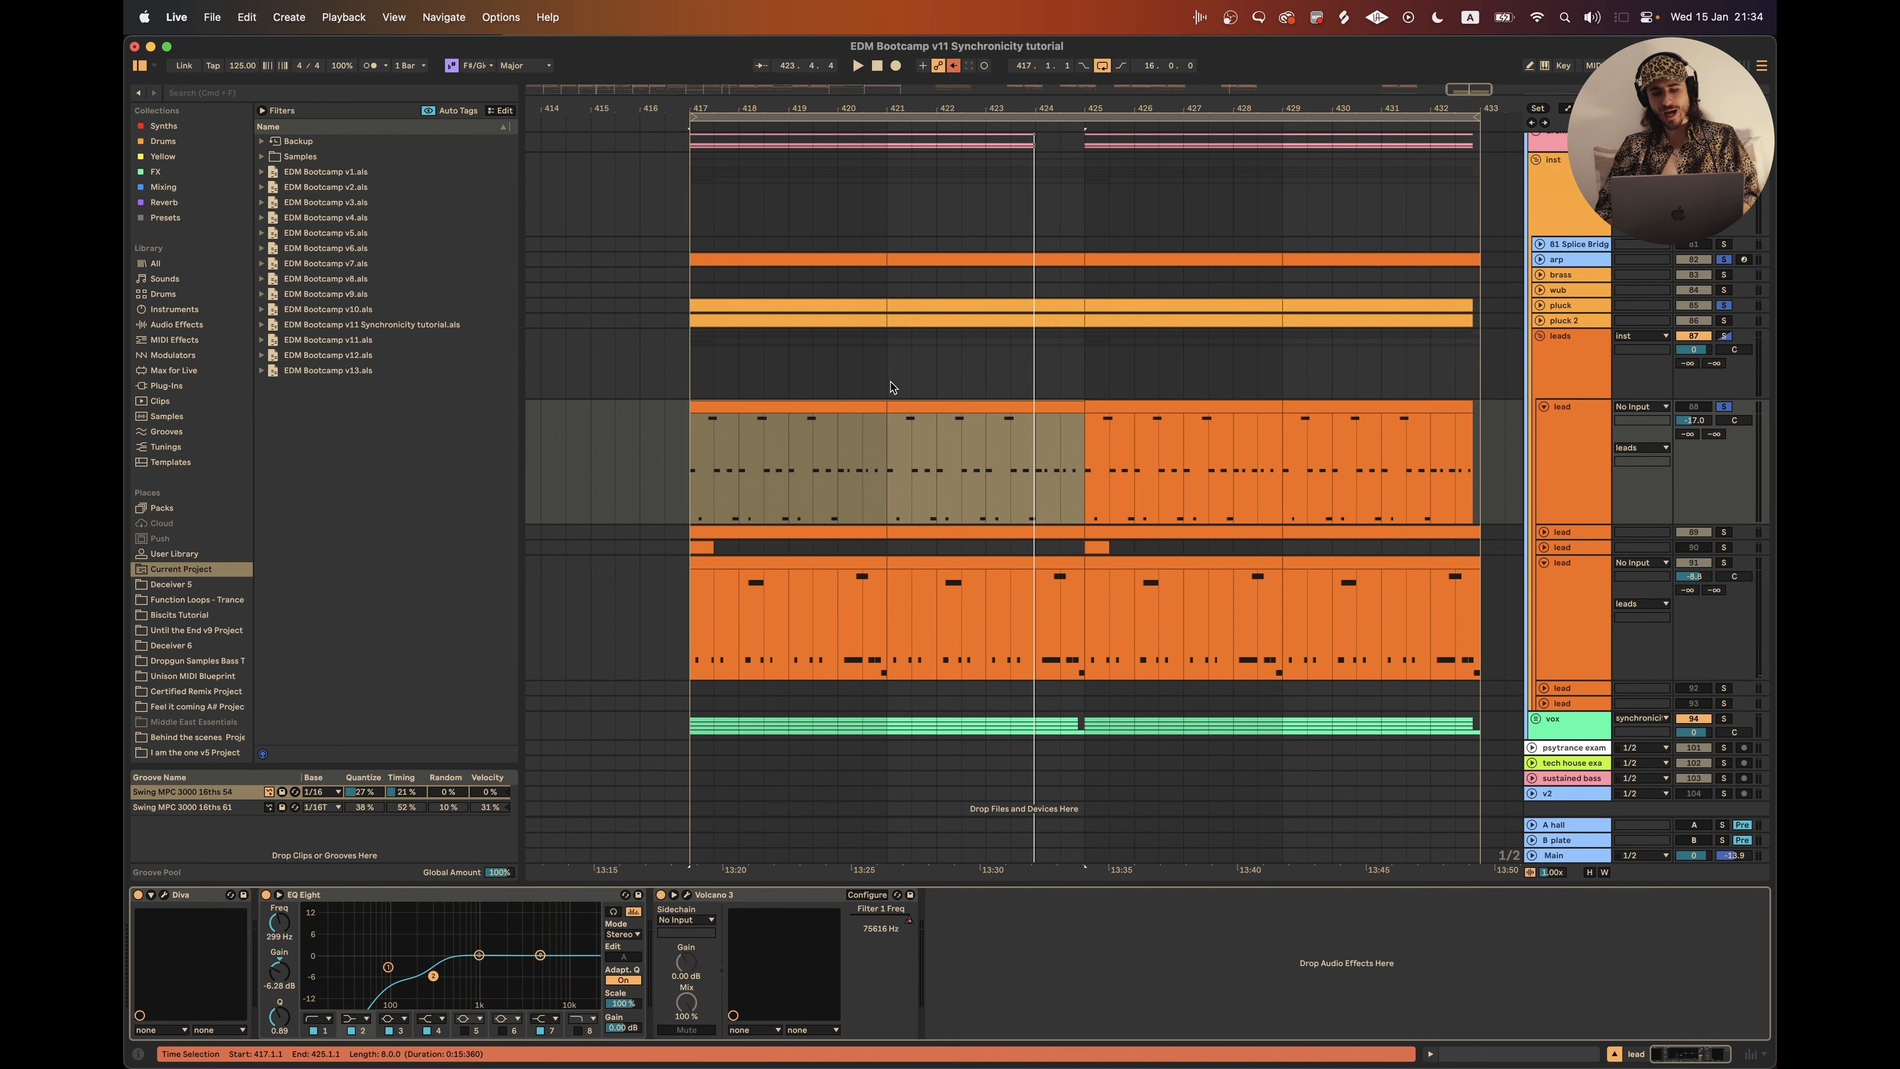
Step: Unfold the second lead track, hide the device view, and play the second lead with the lower expanded lead soloed
click(1544, 531)
scroll(658, 535, down, 2)
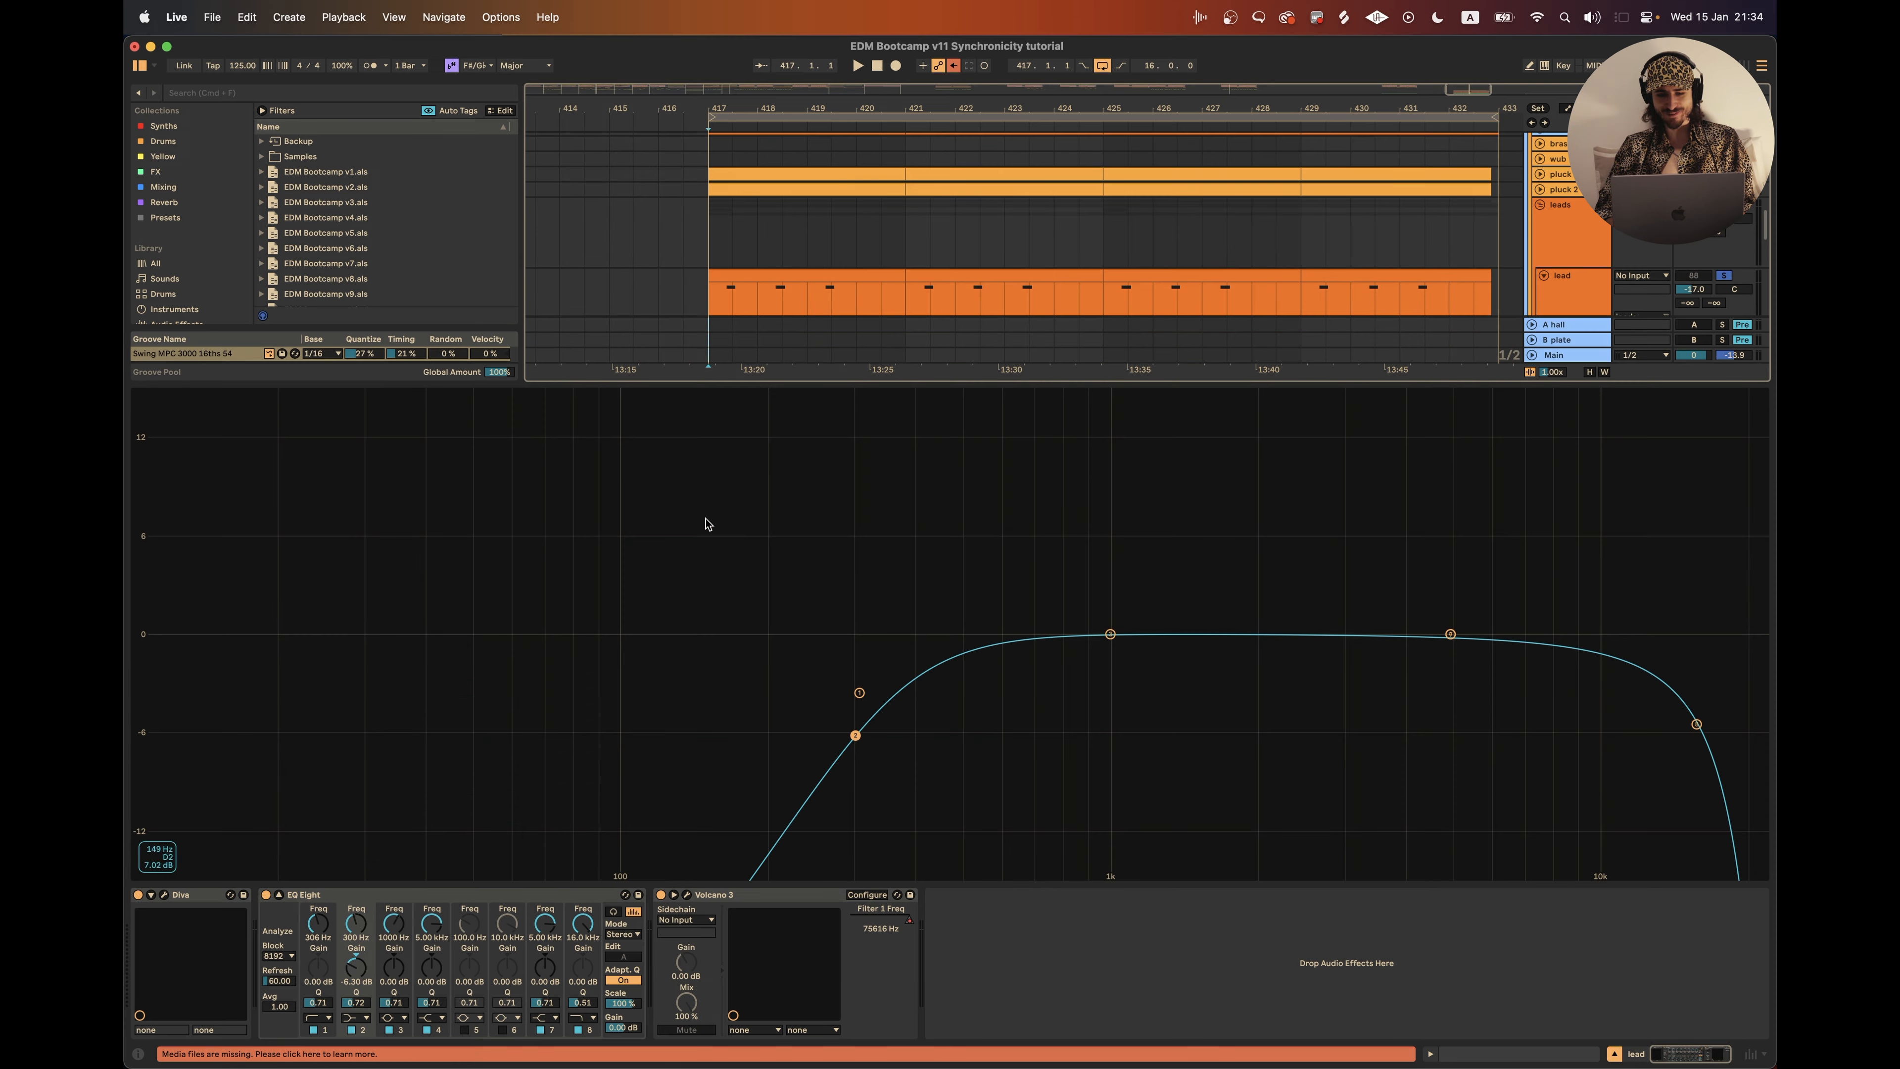
click(1611, 1052)
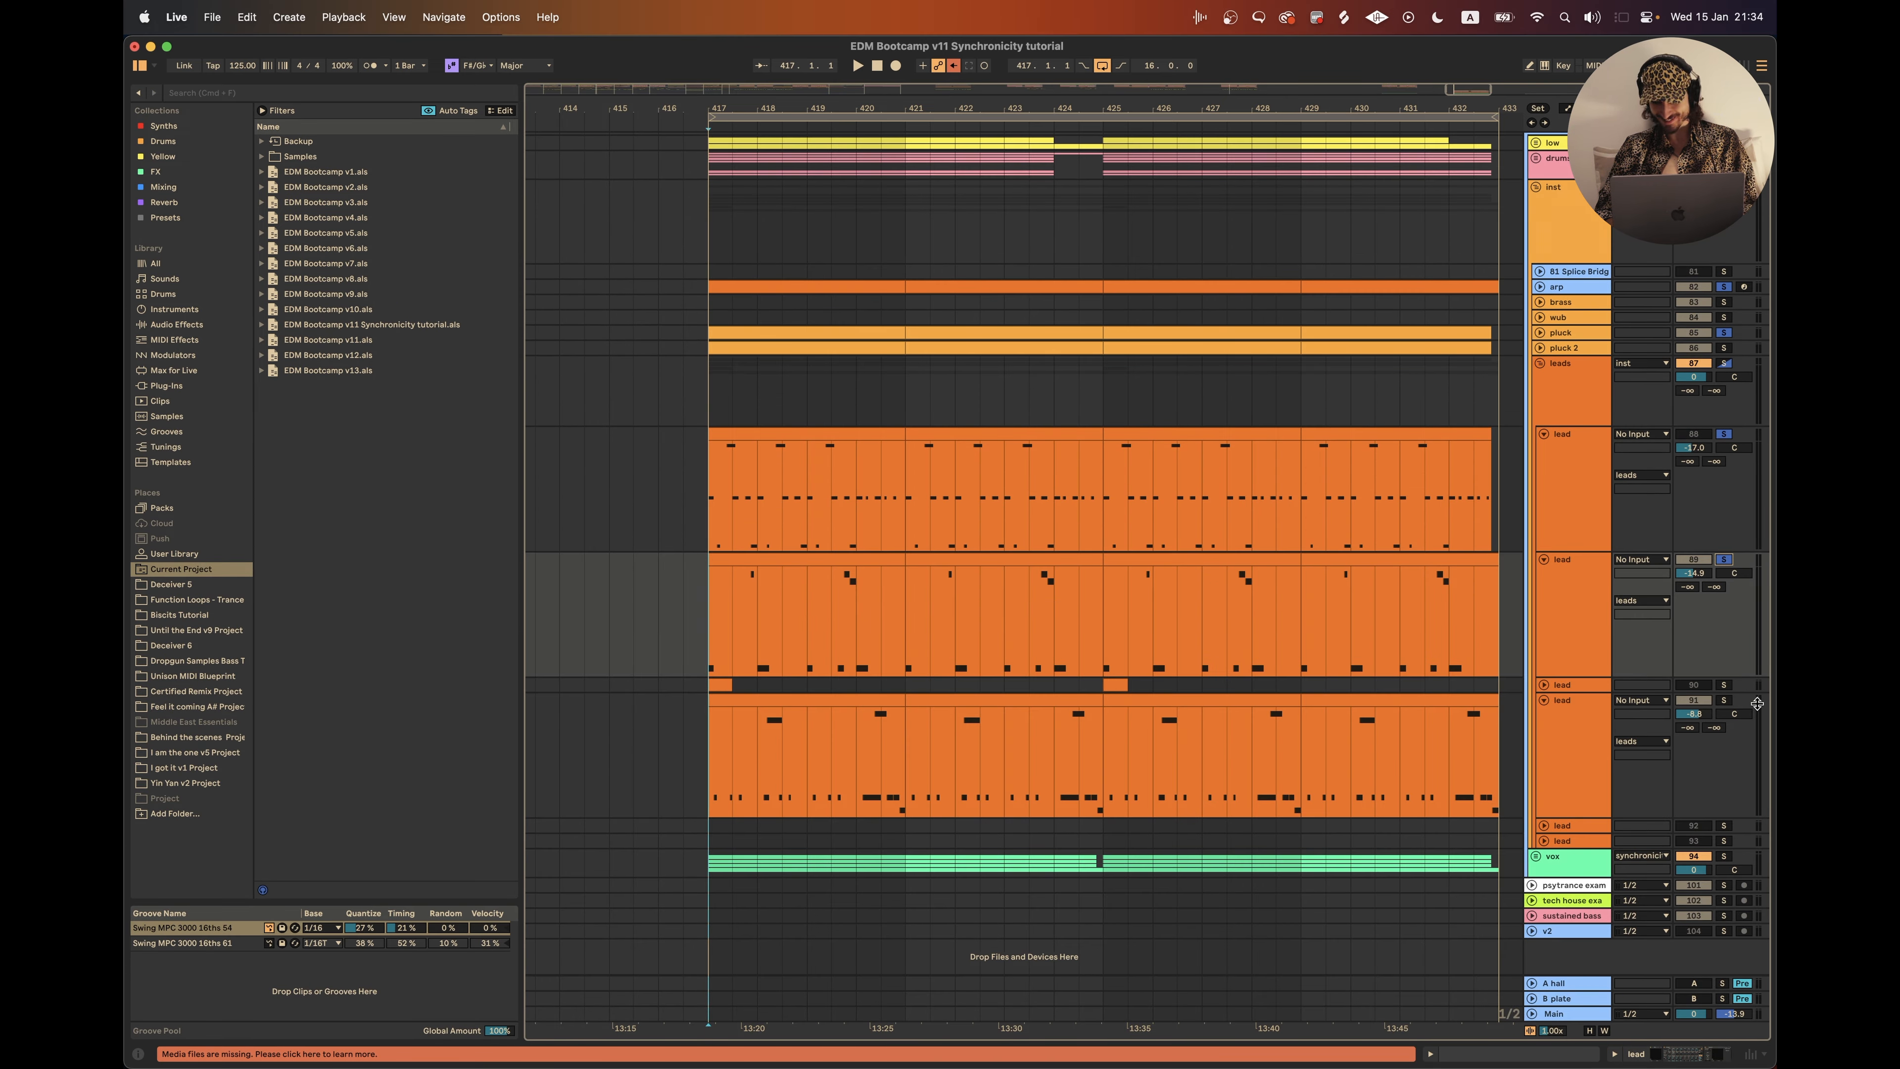
click(1725, 702)
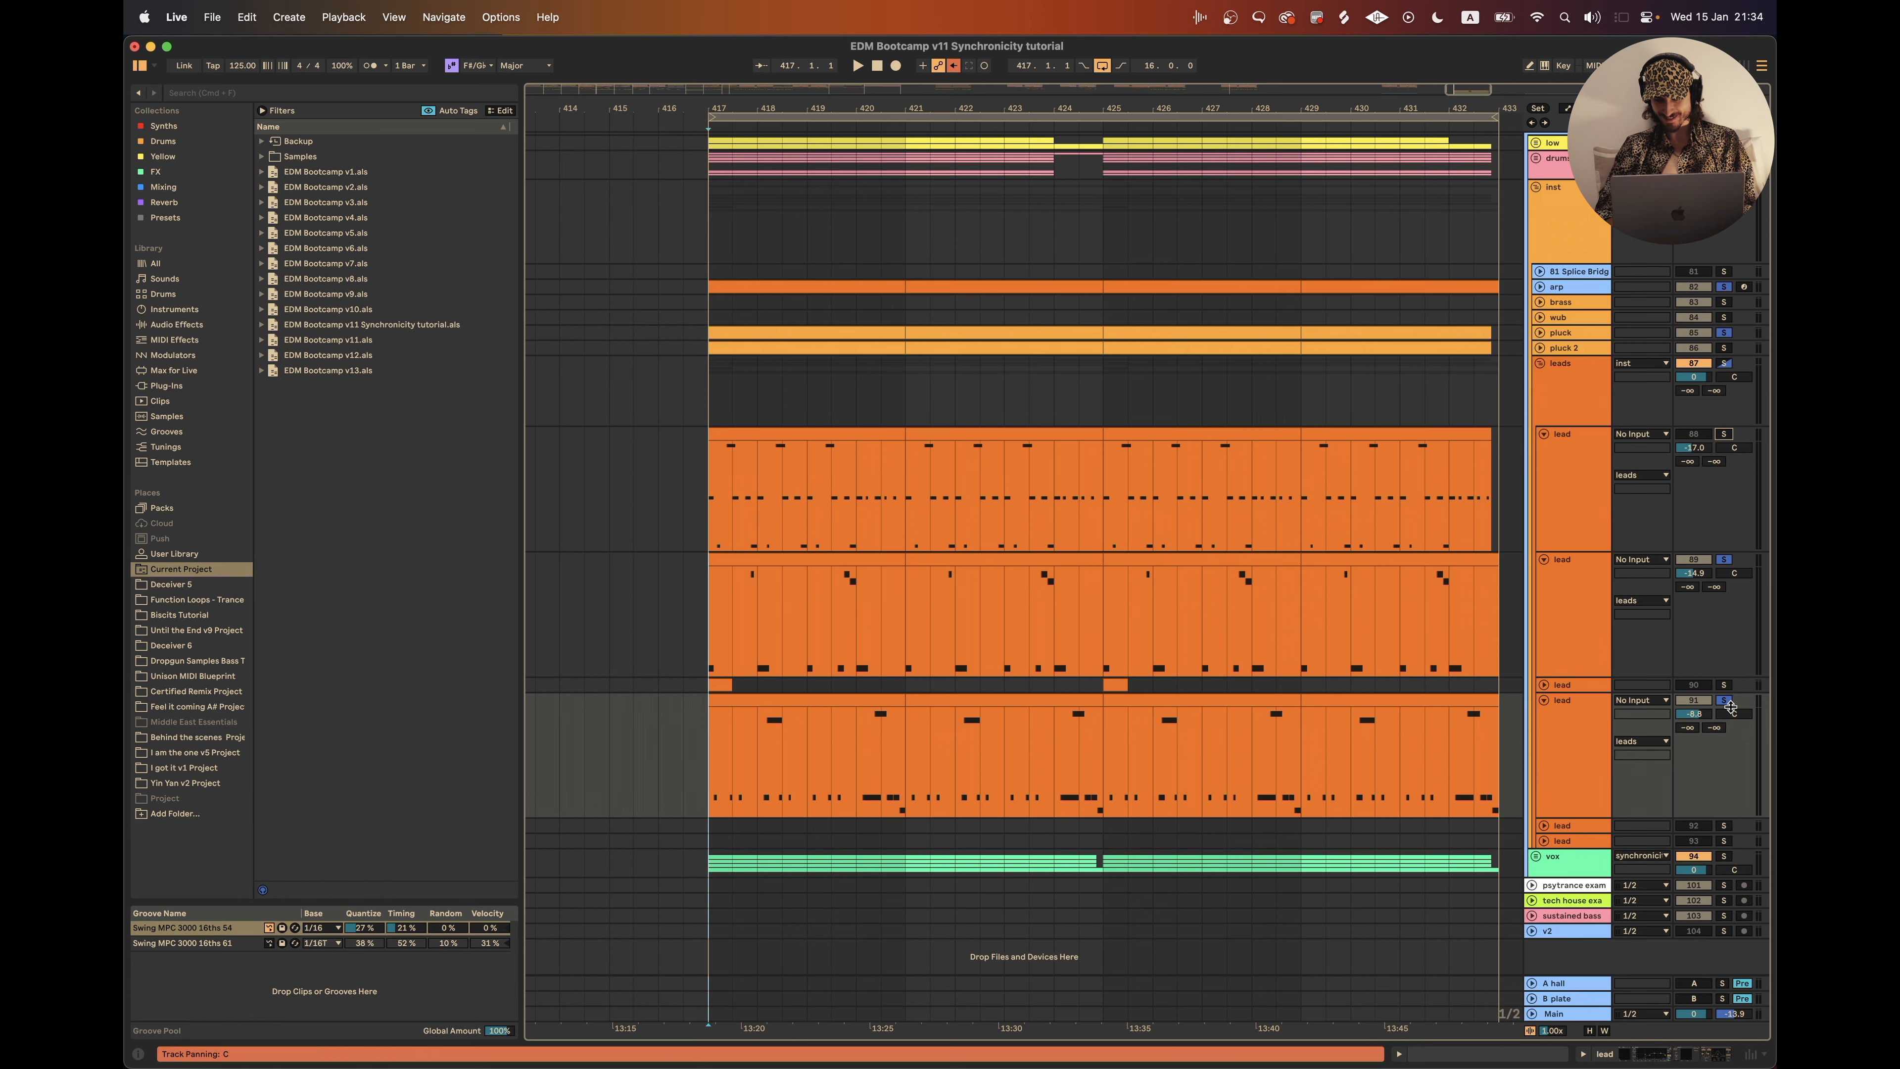
key(space)
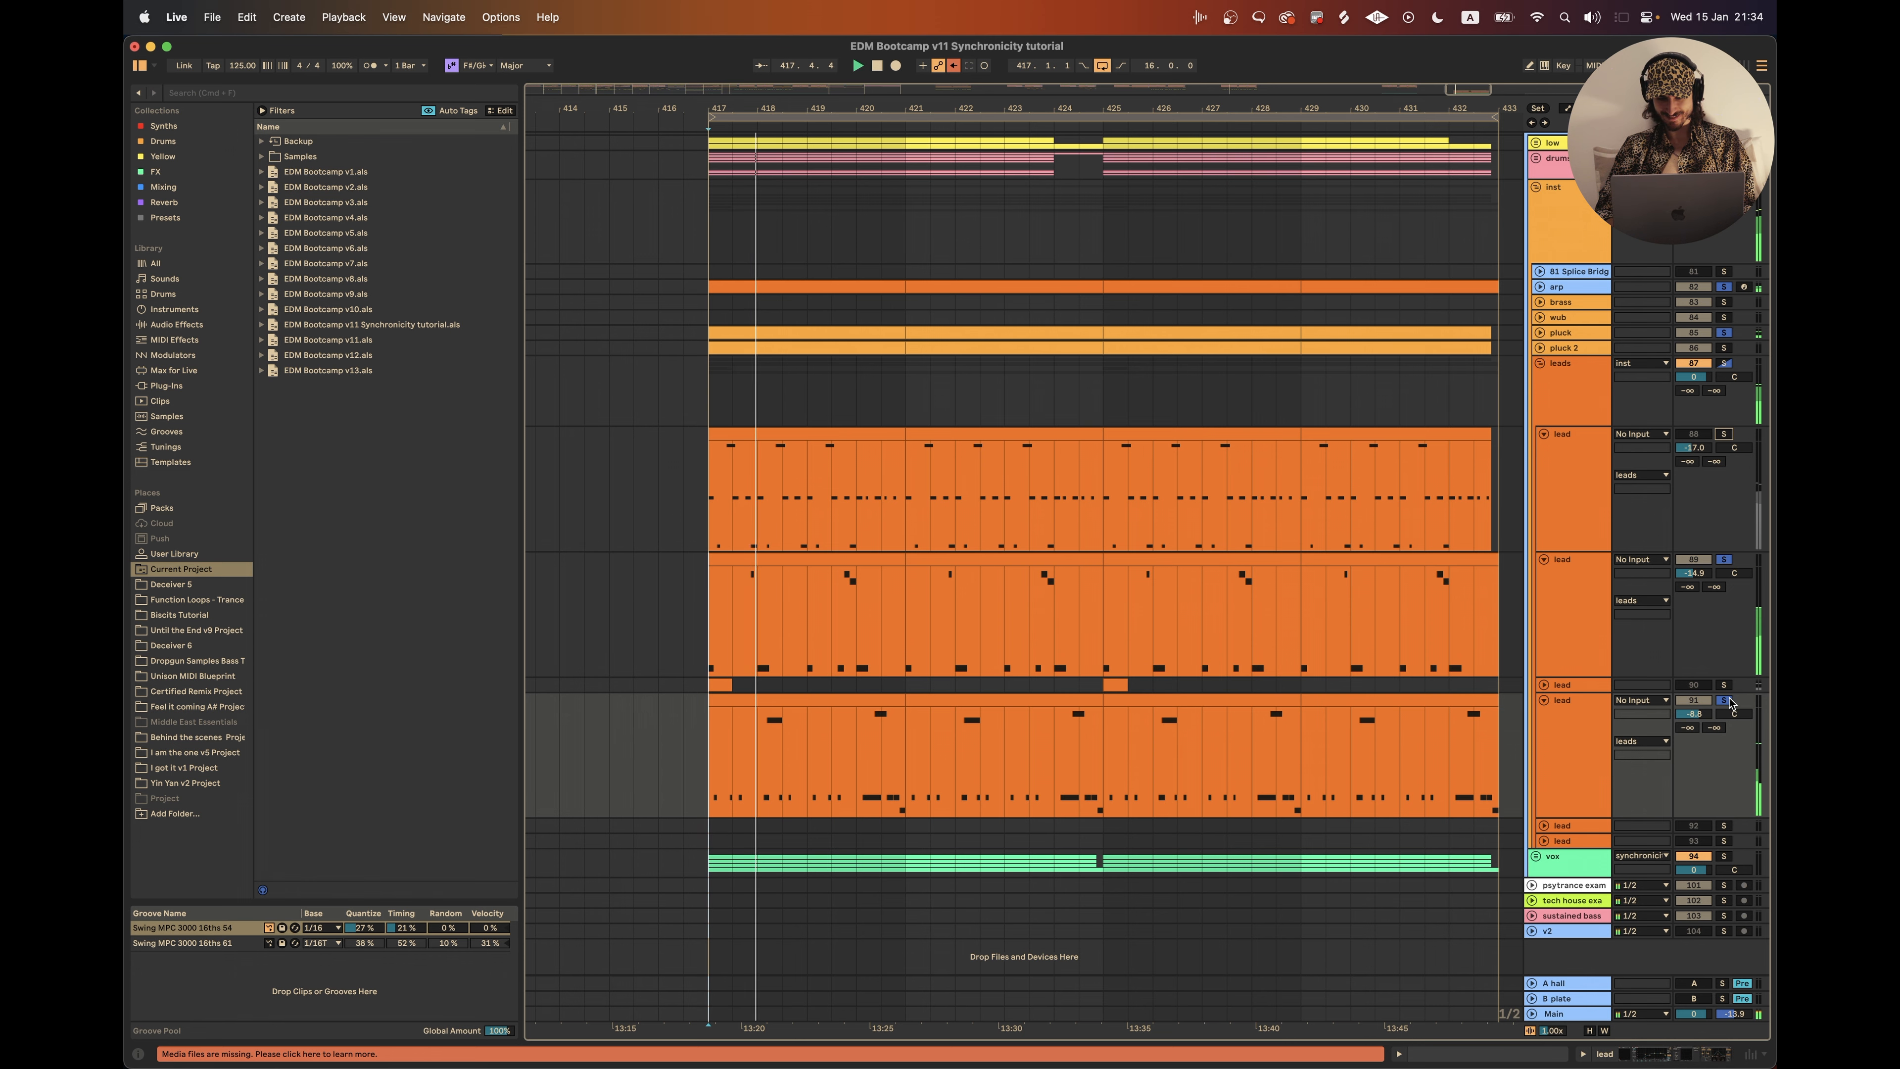
Step: Solo the first lead again alongside the other leads, stop playback, and solo the drums group
click(1724, 434)
scroll(1155, 750, up, 2)
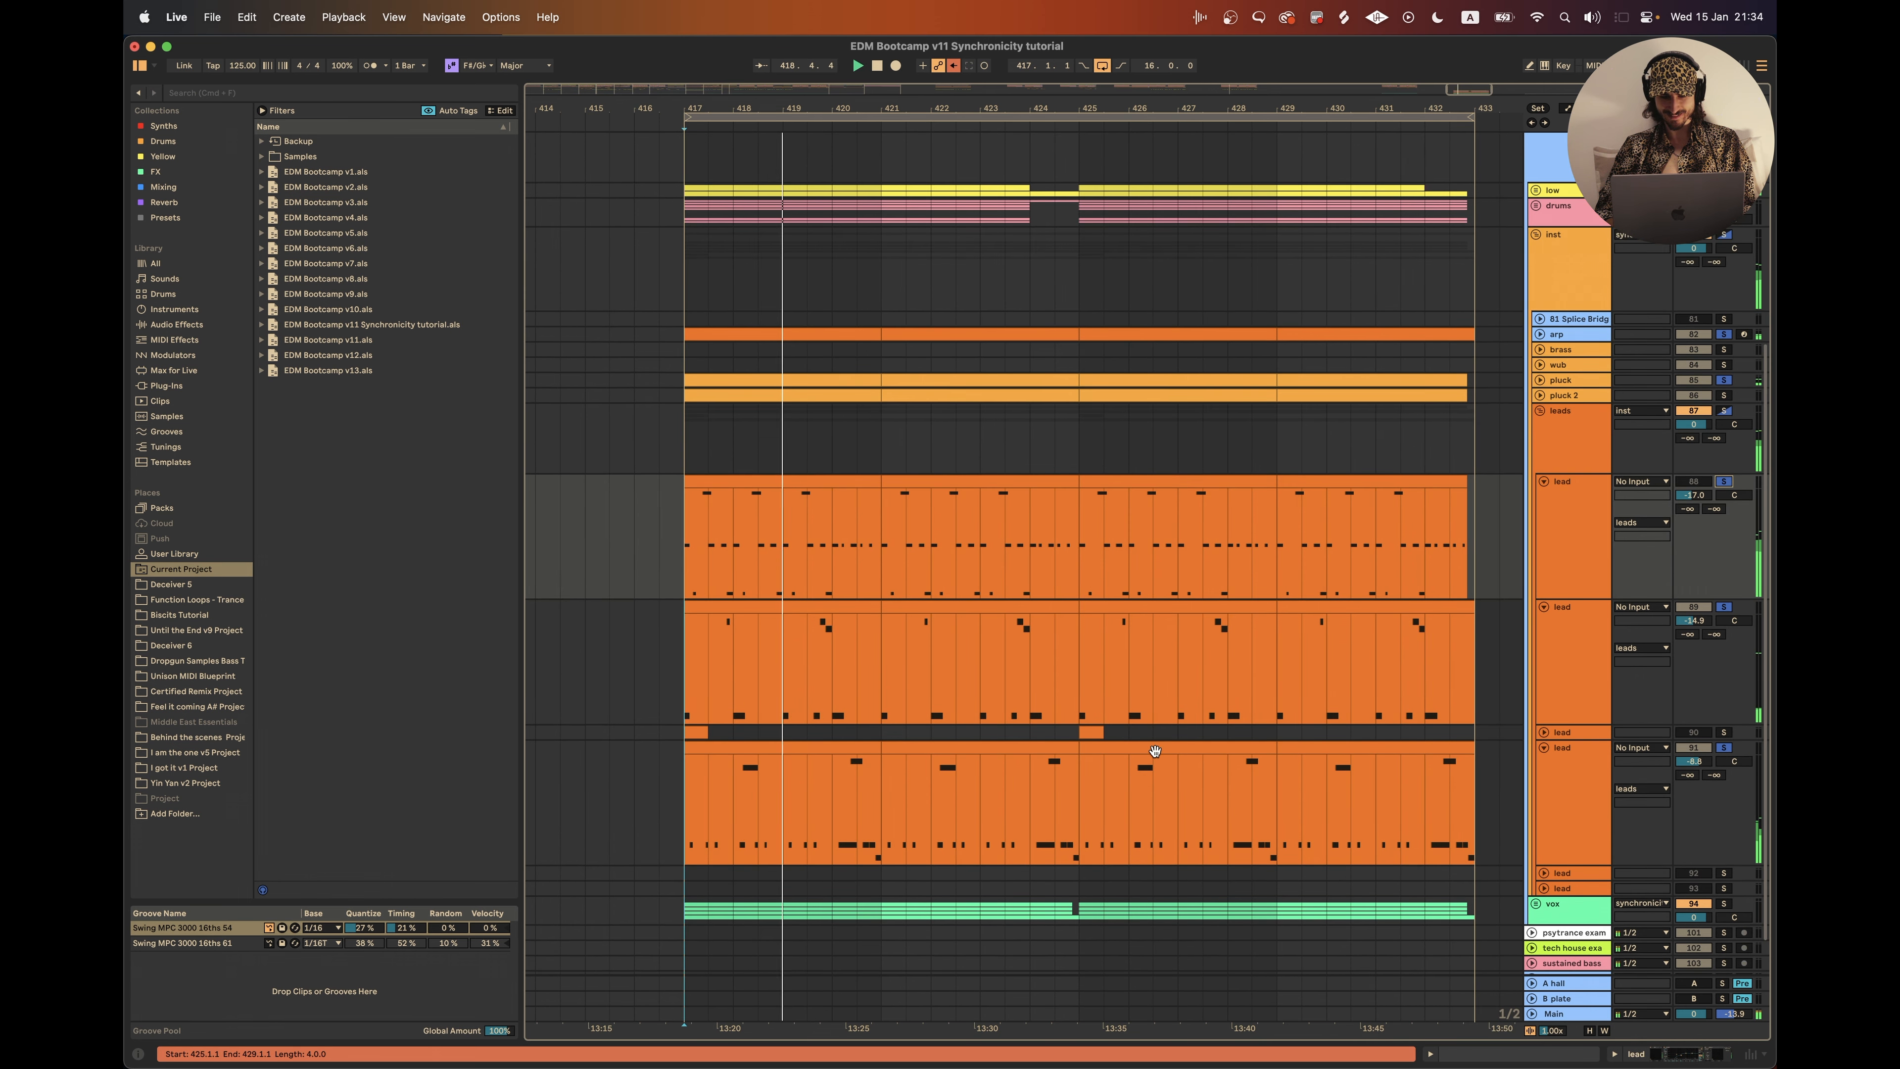
scroll(1154, 750, up, 1)
key(space)
click(1725, 231)
scroll(1202, 463, down, 3)
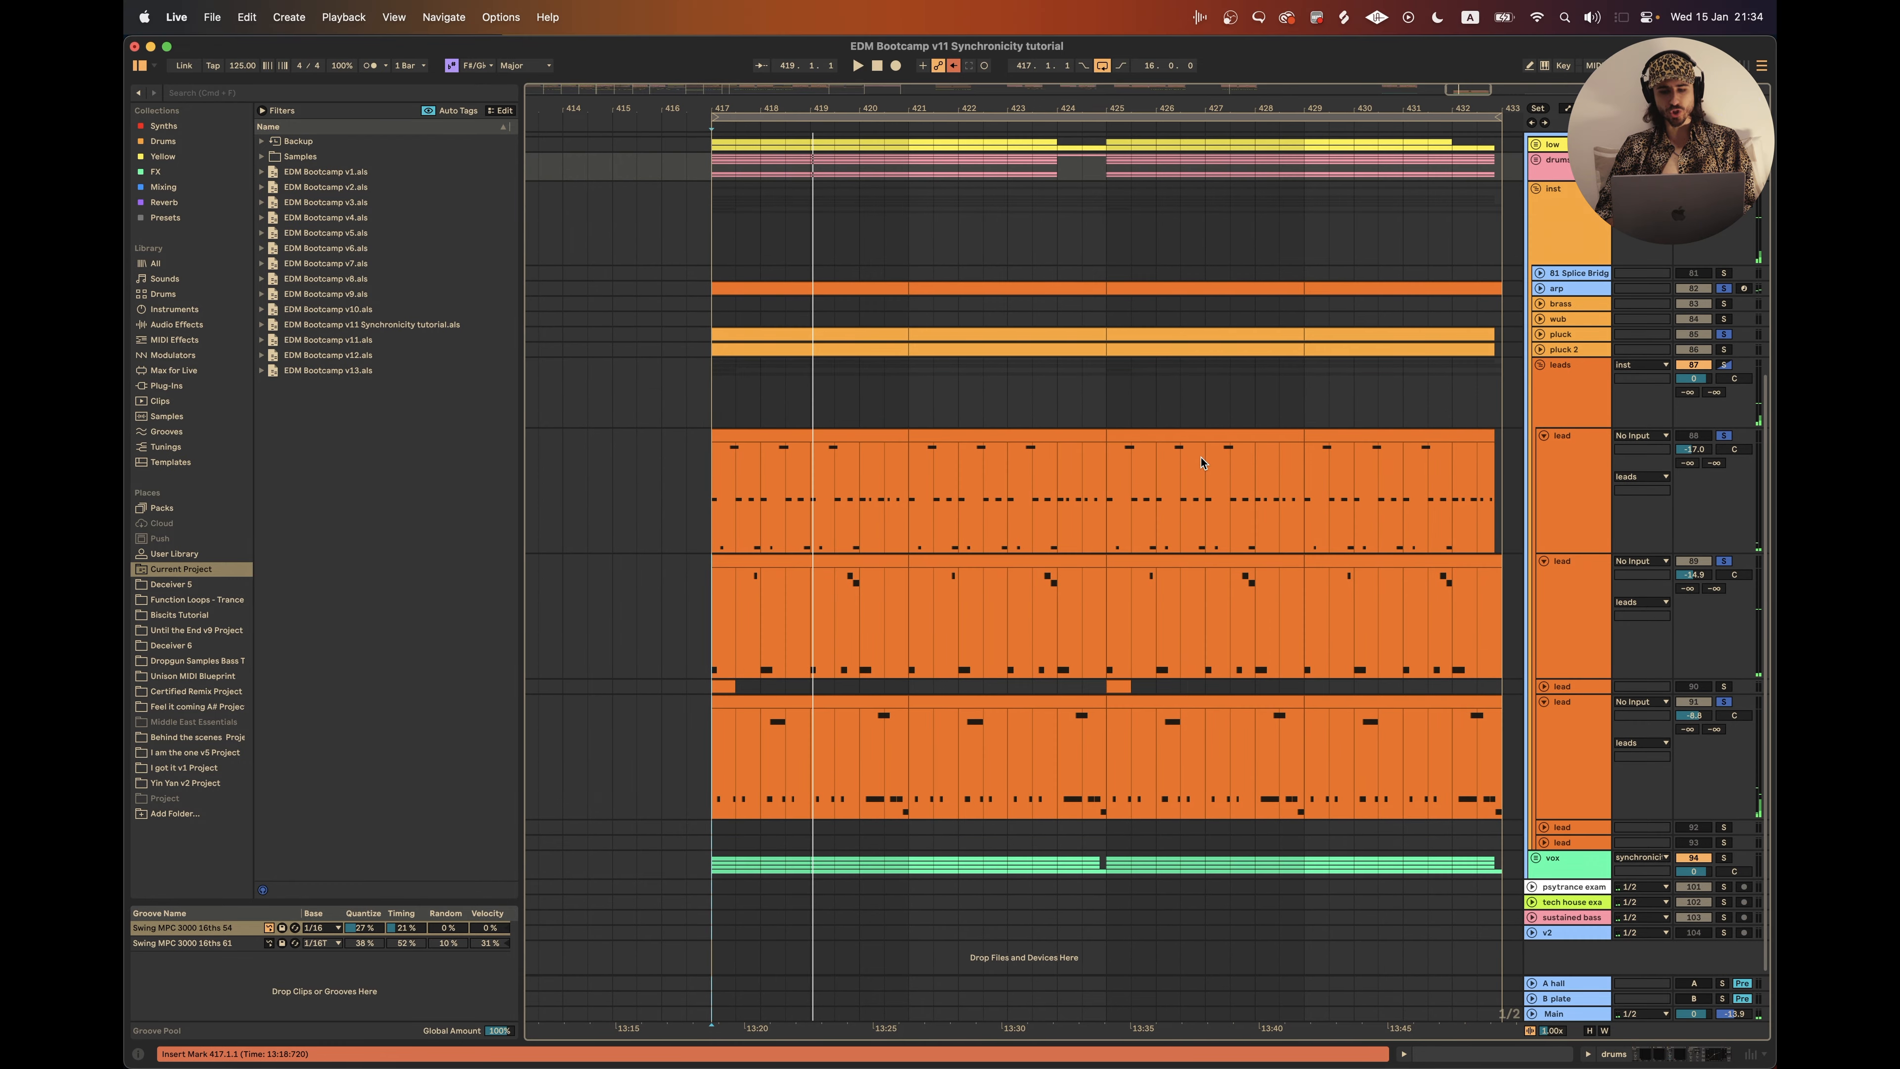
Step: Play the layered leads with the drums and move the lower expanded lead track above the folded lead
key(space)
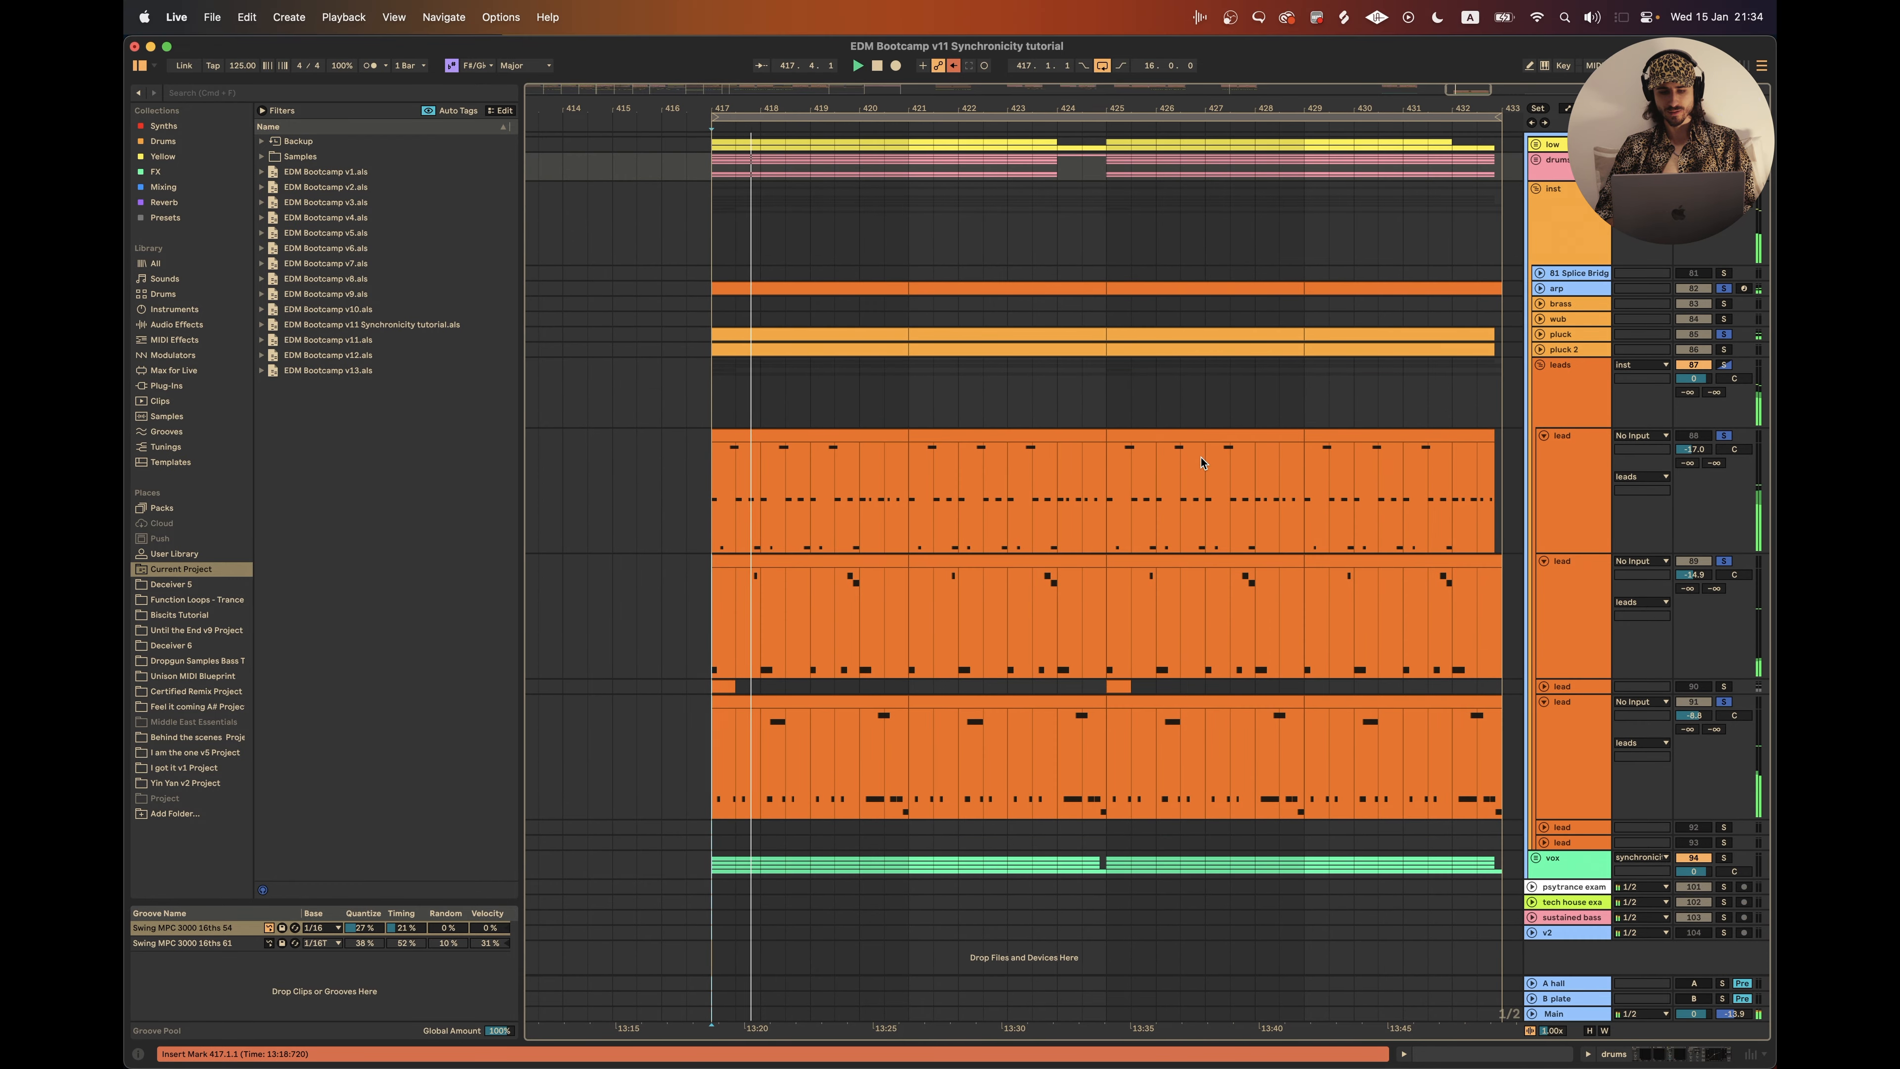
click(1577, 799)
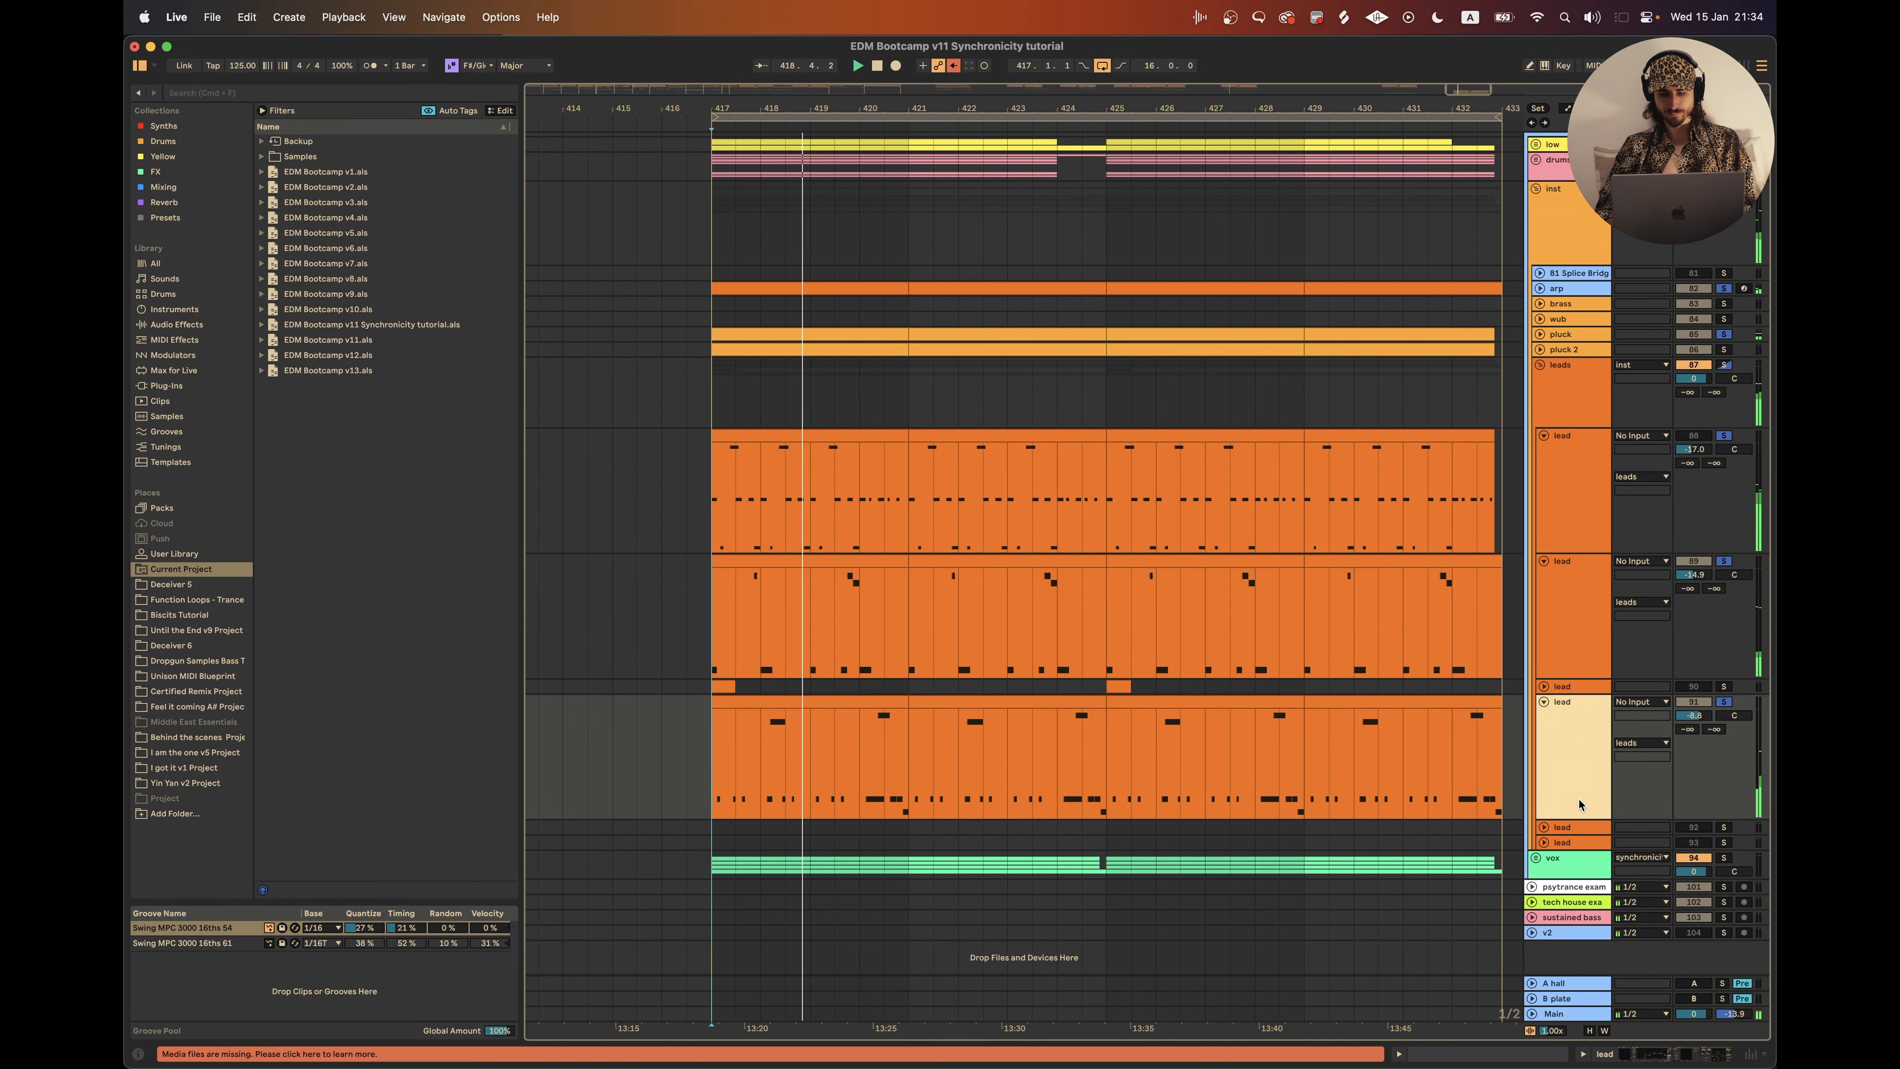
key(Up)
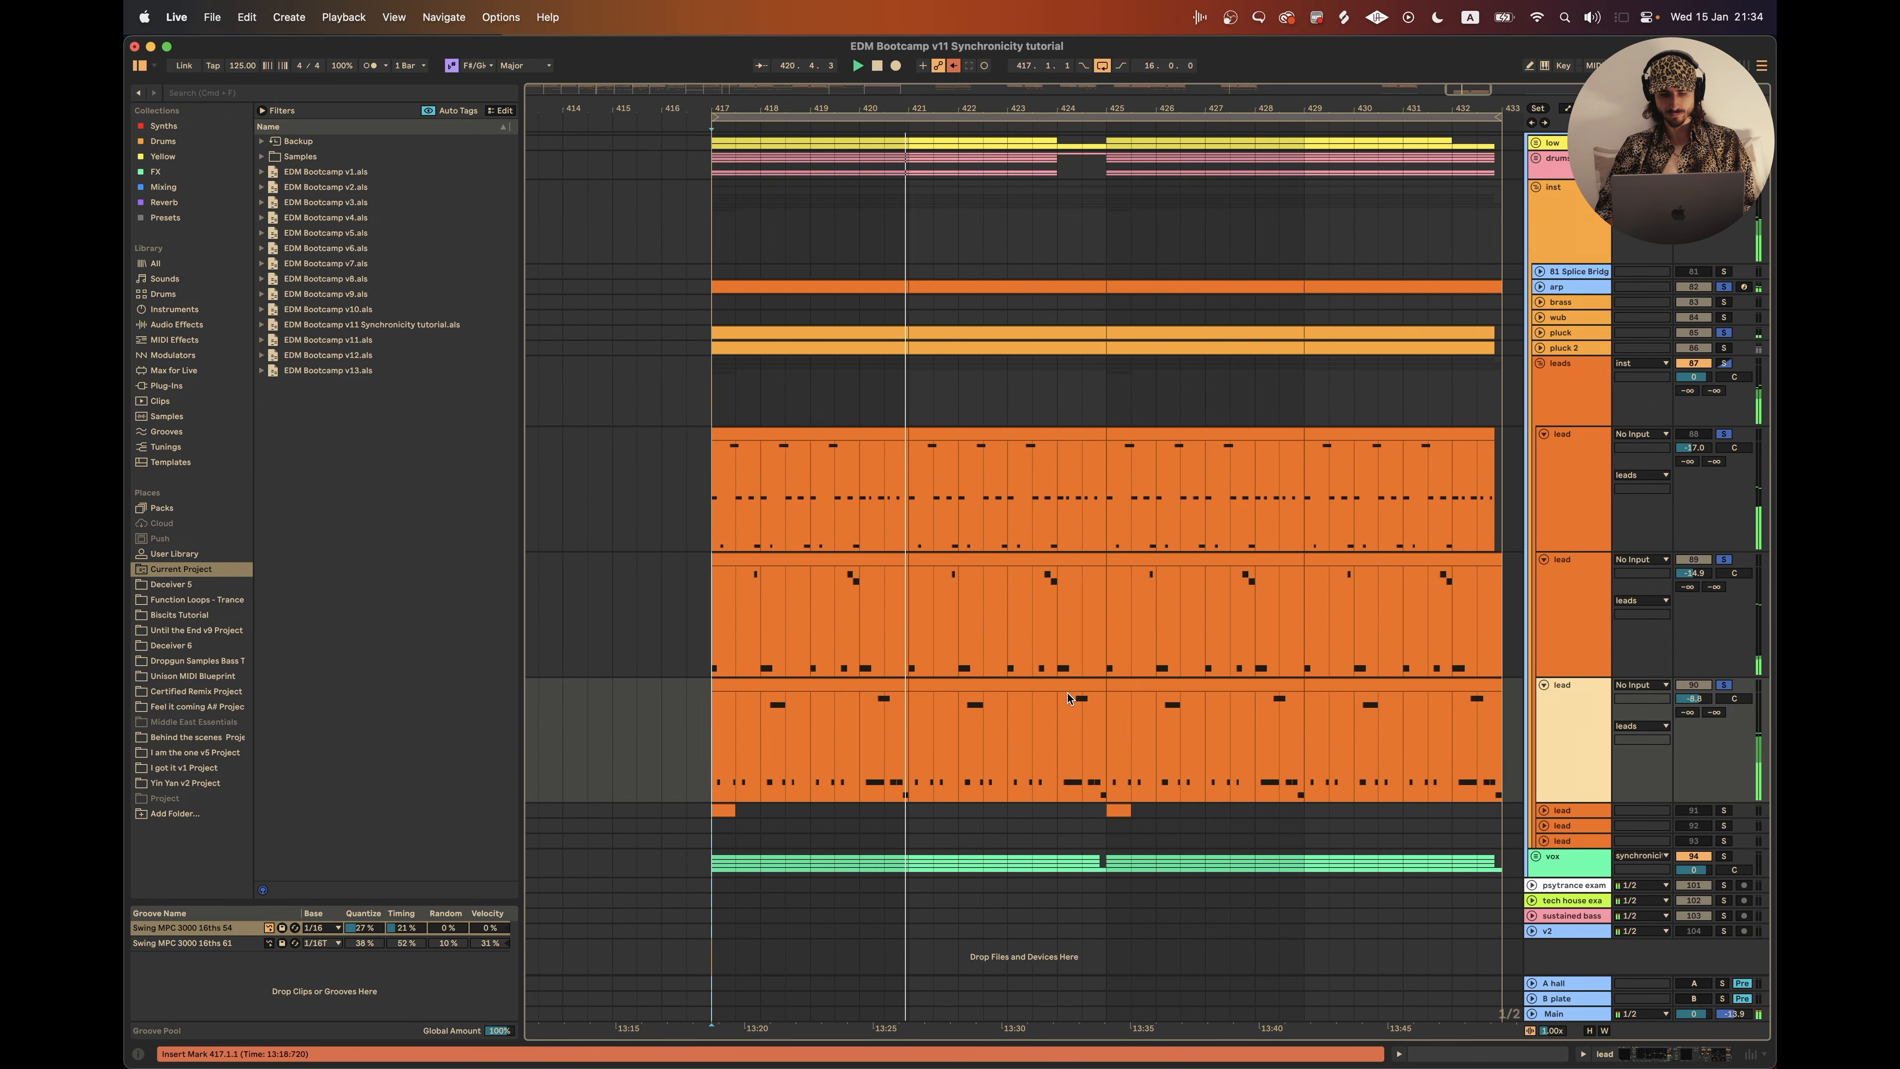
scroll(1070, 697, left, 2)
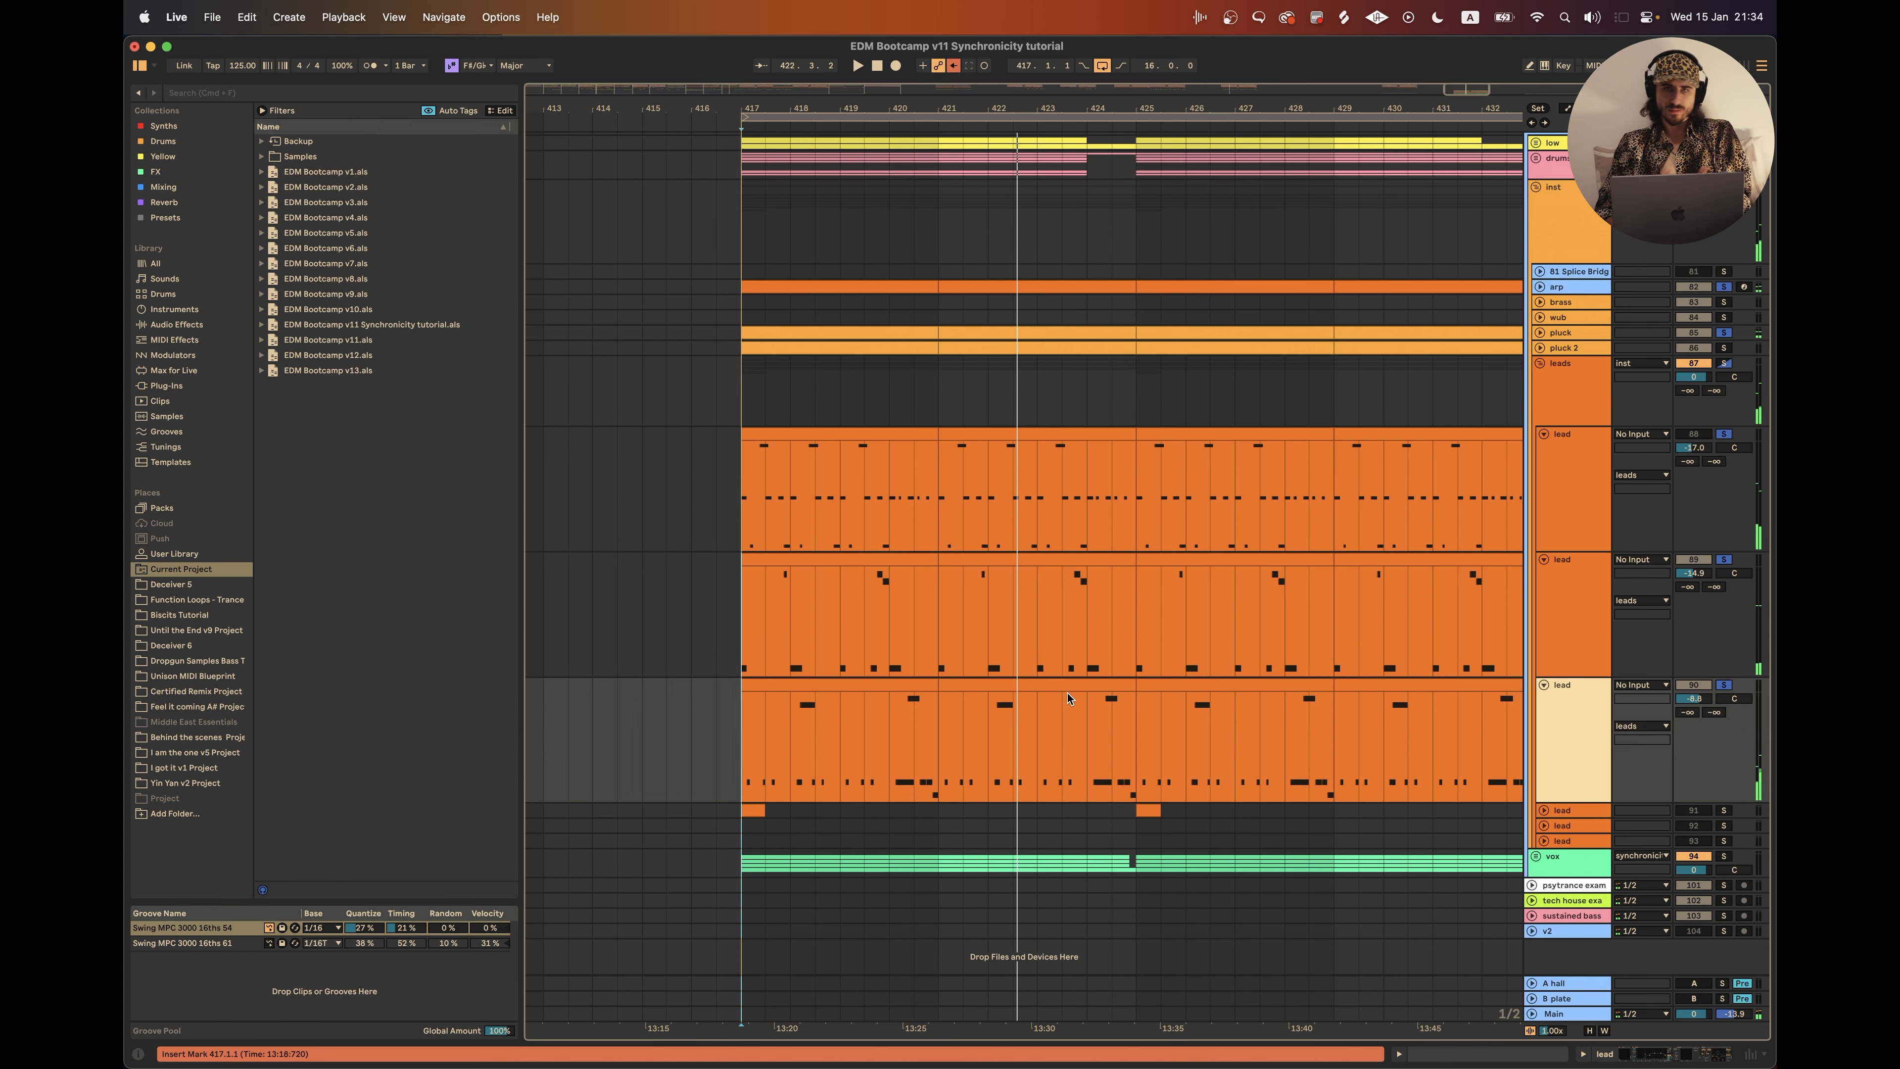
scroll(1068, 698, right, 1)
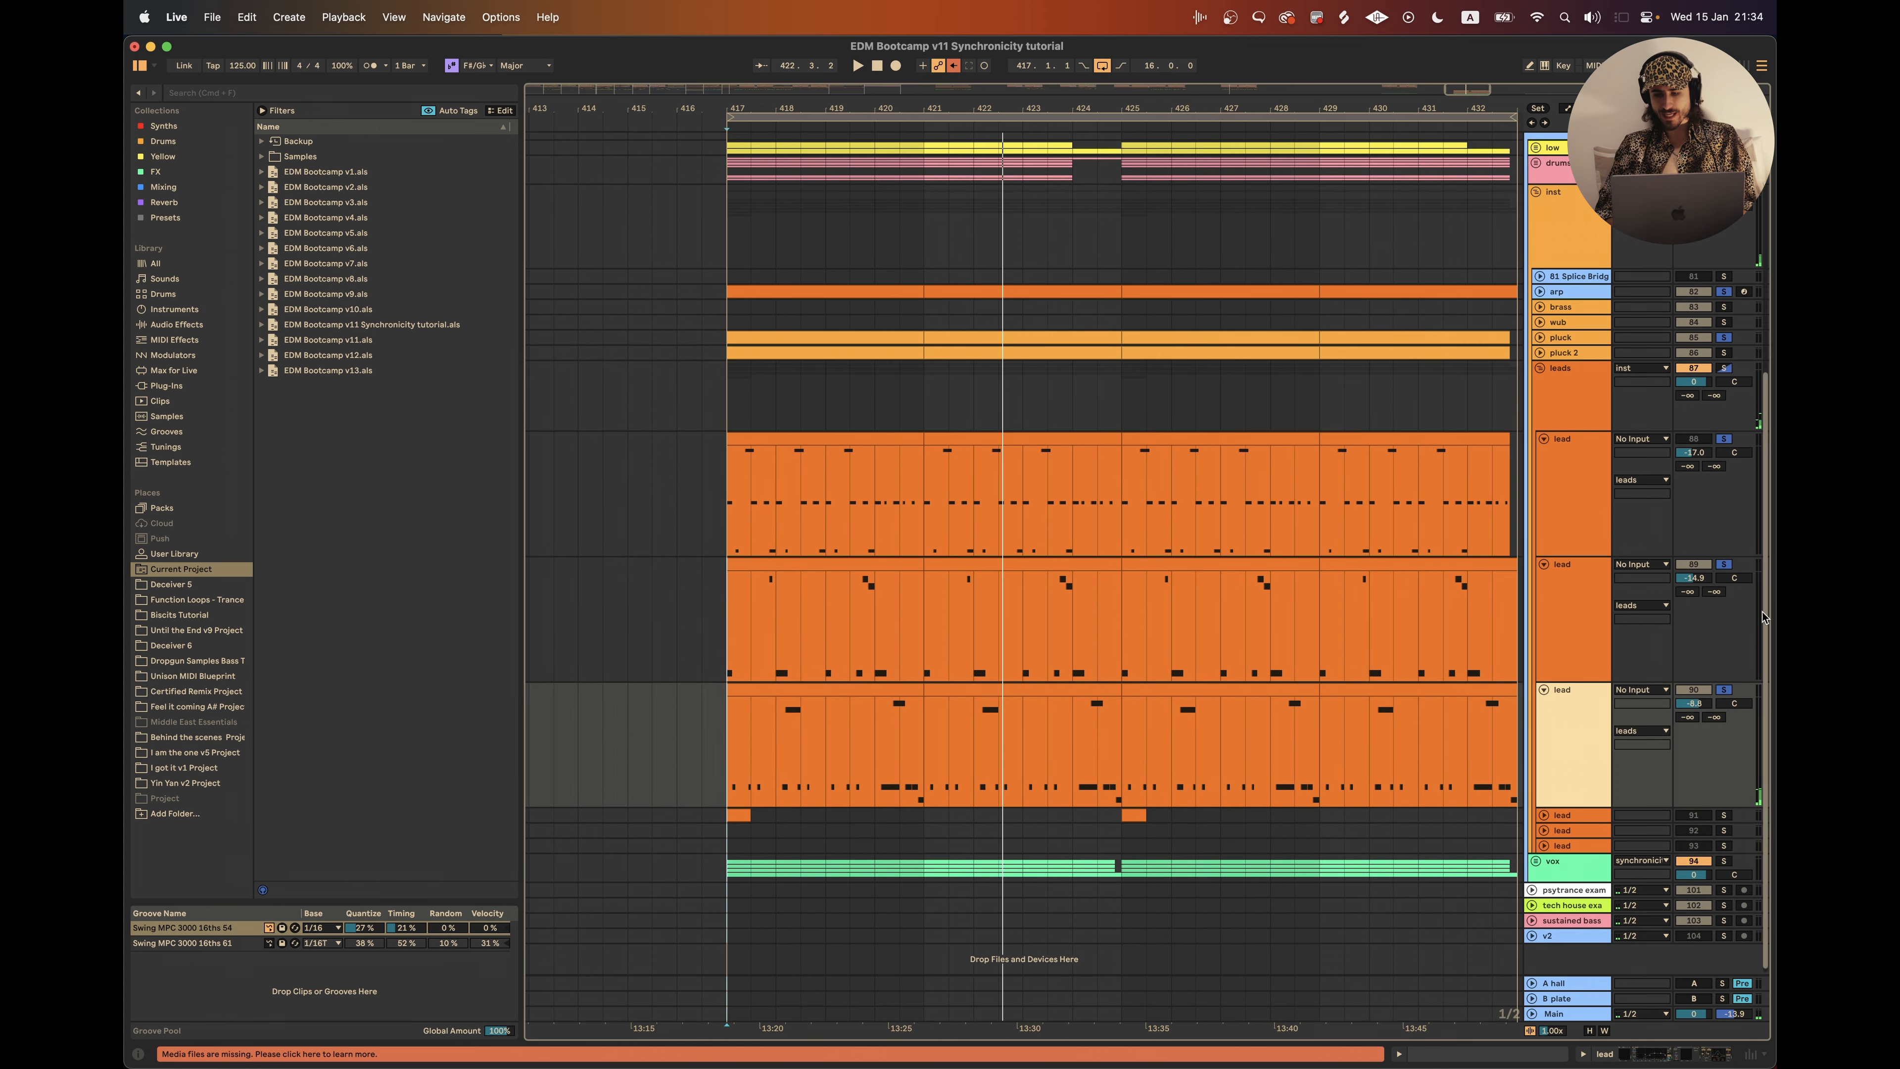
Step: Unsolo the second and third leads, pluck and arp, and play the first lead with the bass and drums
click(1723, 565)
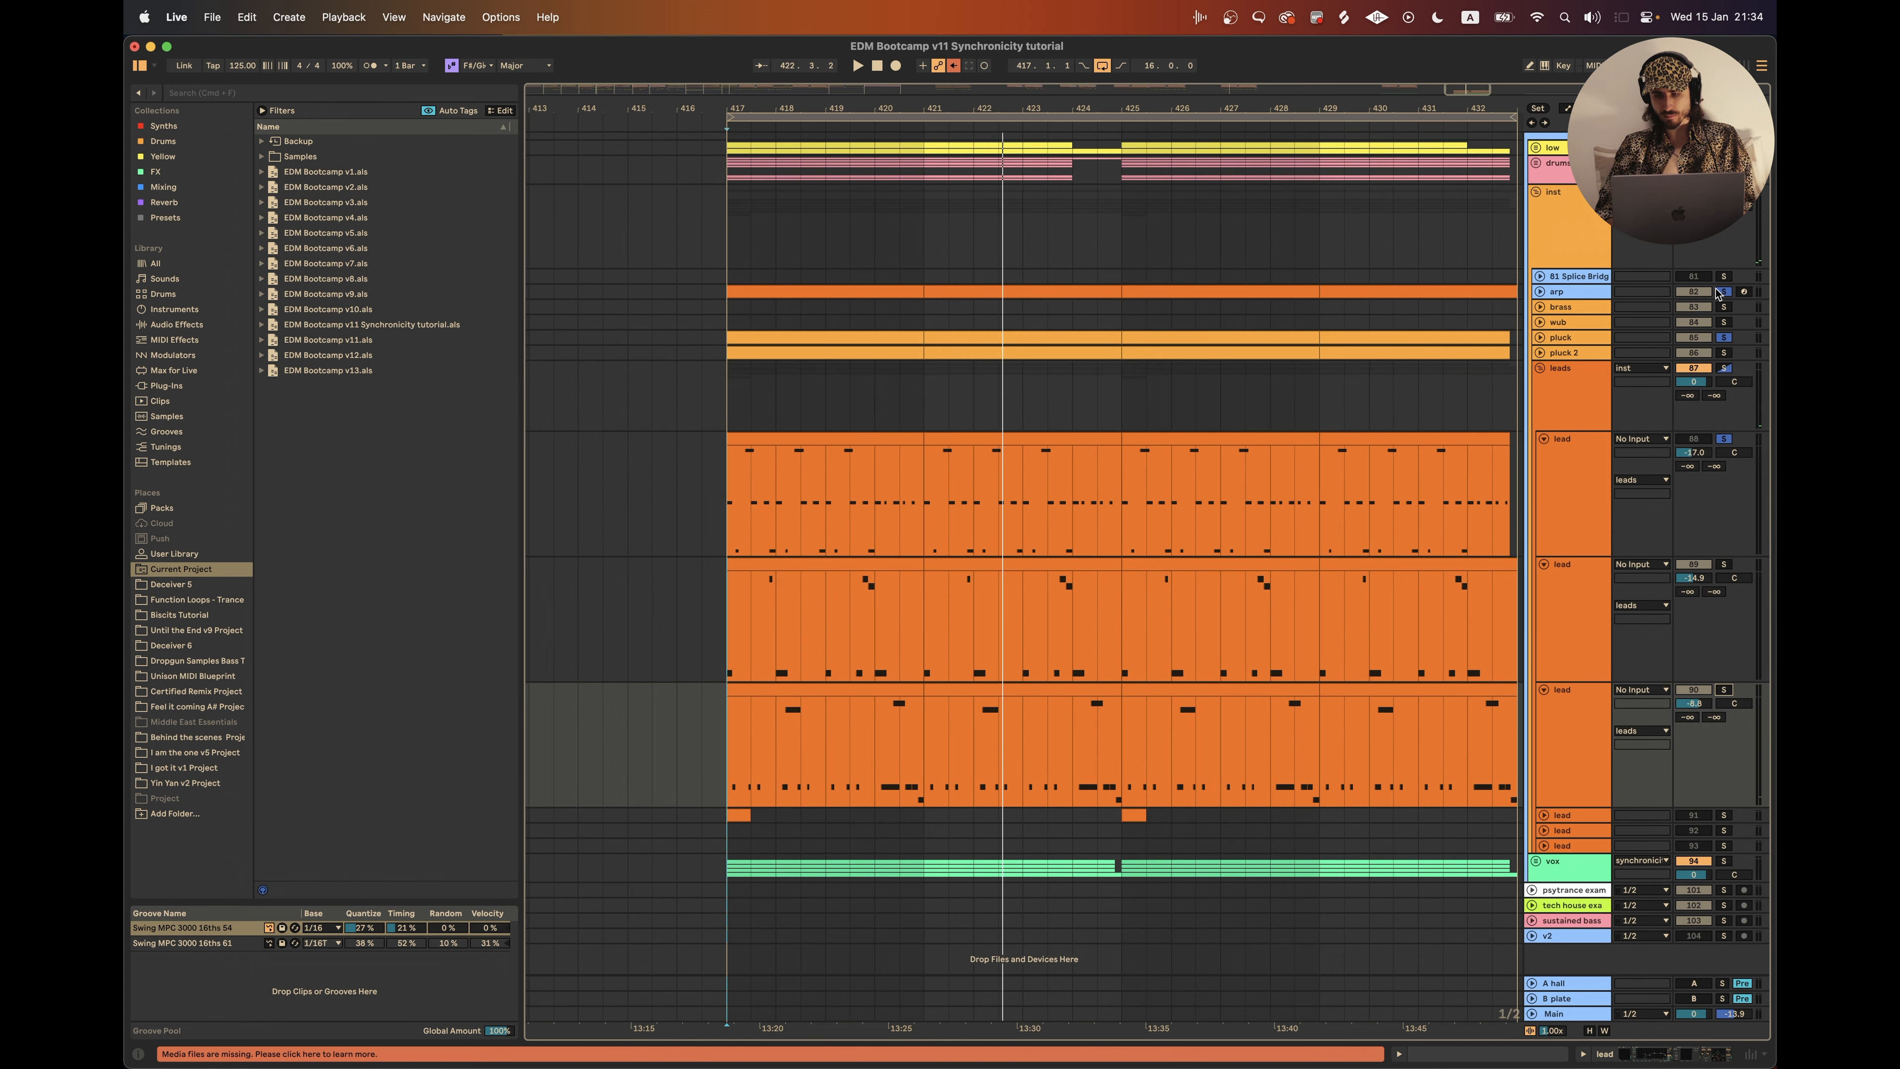
click(1729, 441)
scroll(1564, 272, up, 3)
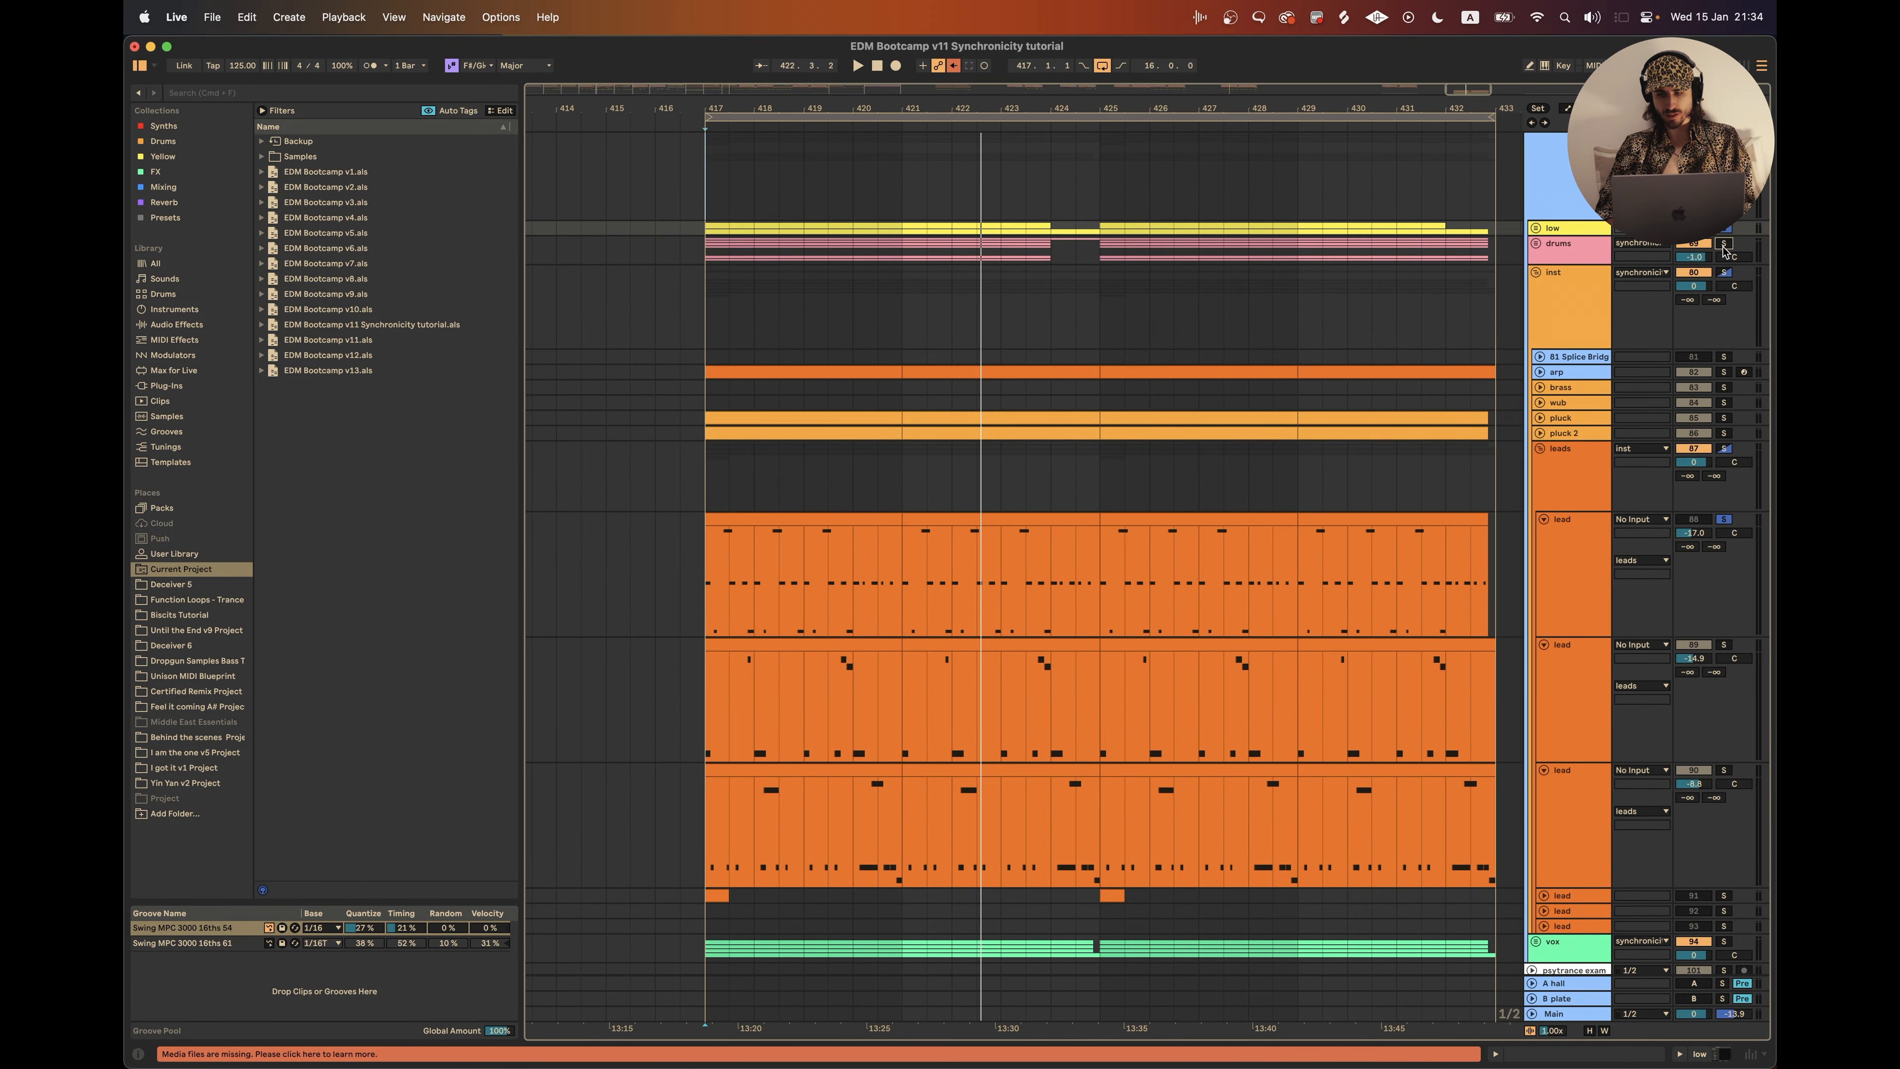
key(space)
scroll(792, 566, down, 2)
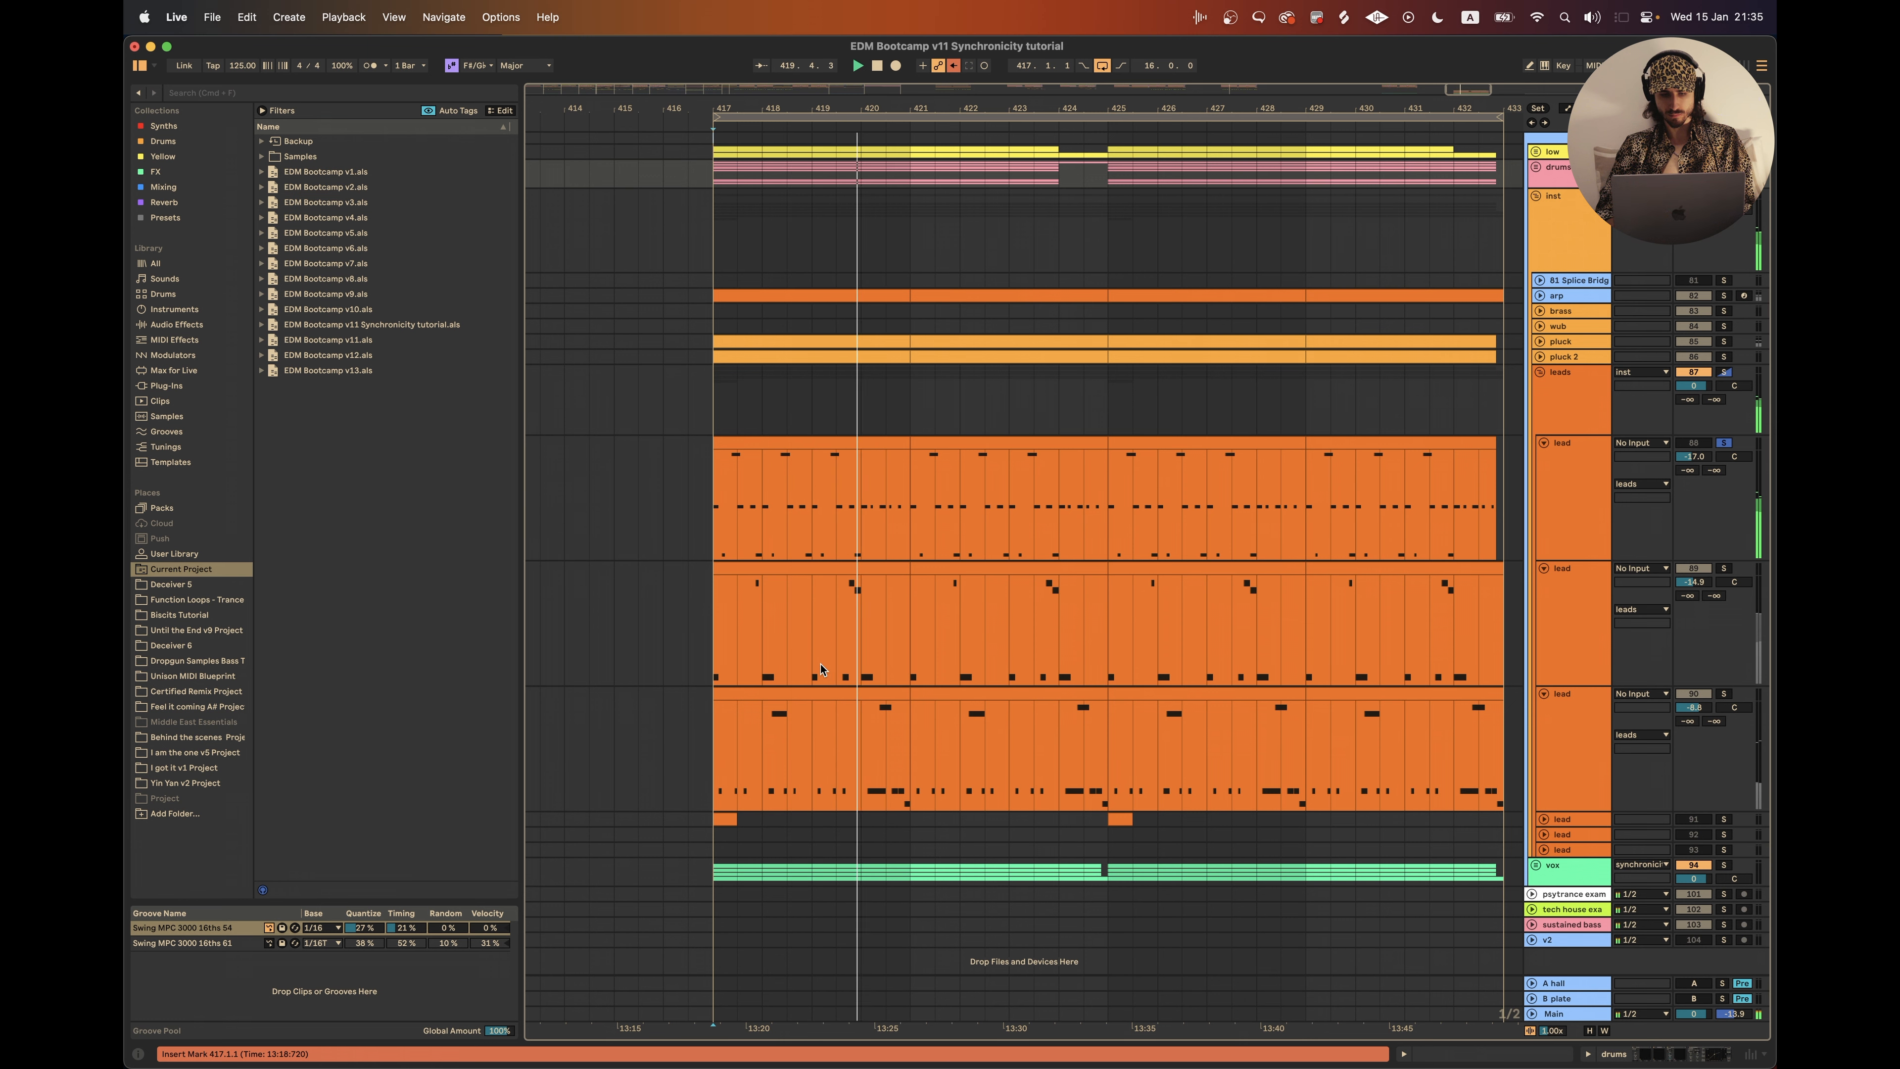
Step: Unfold the vox group, solo the male chorus vocal track, and play it alongside the first lead
click(1535, 865)
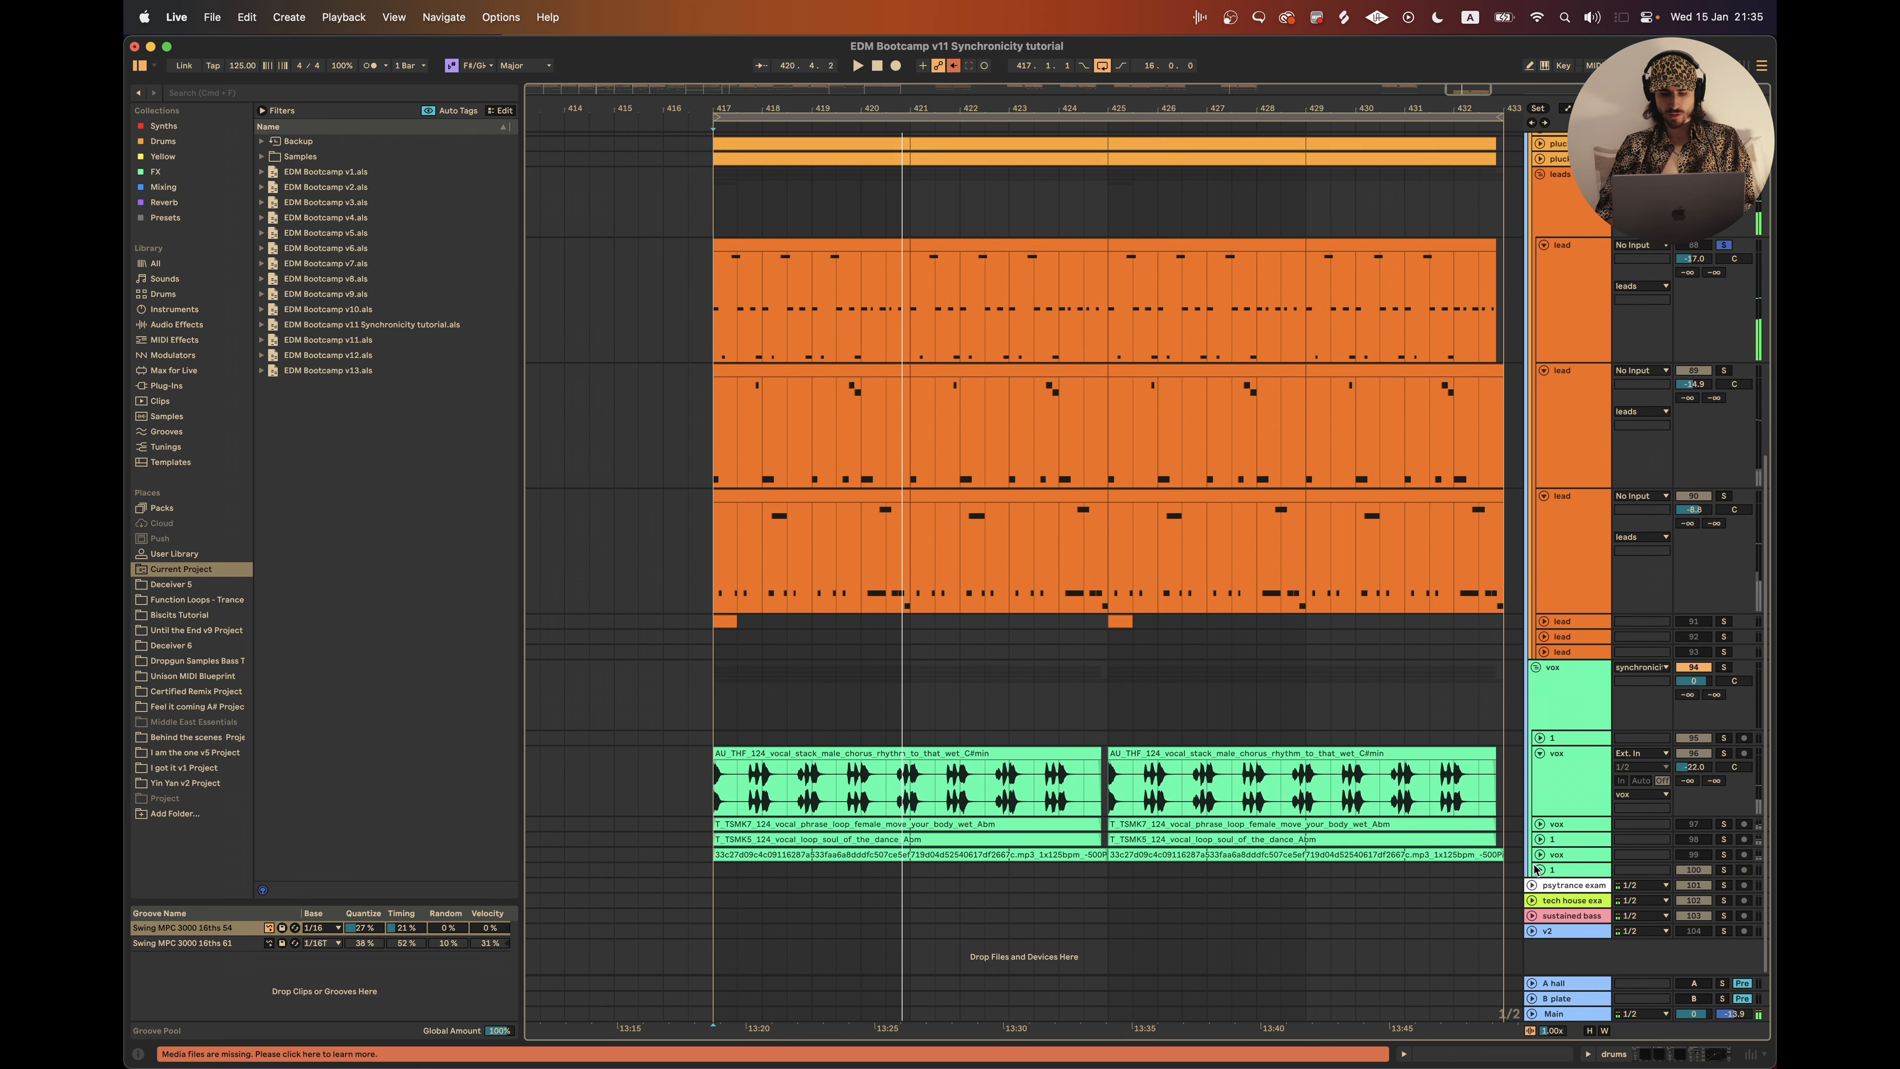
click(1724, 753)
key(space)
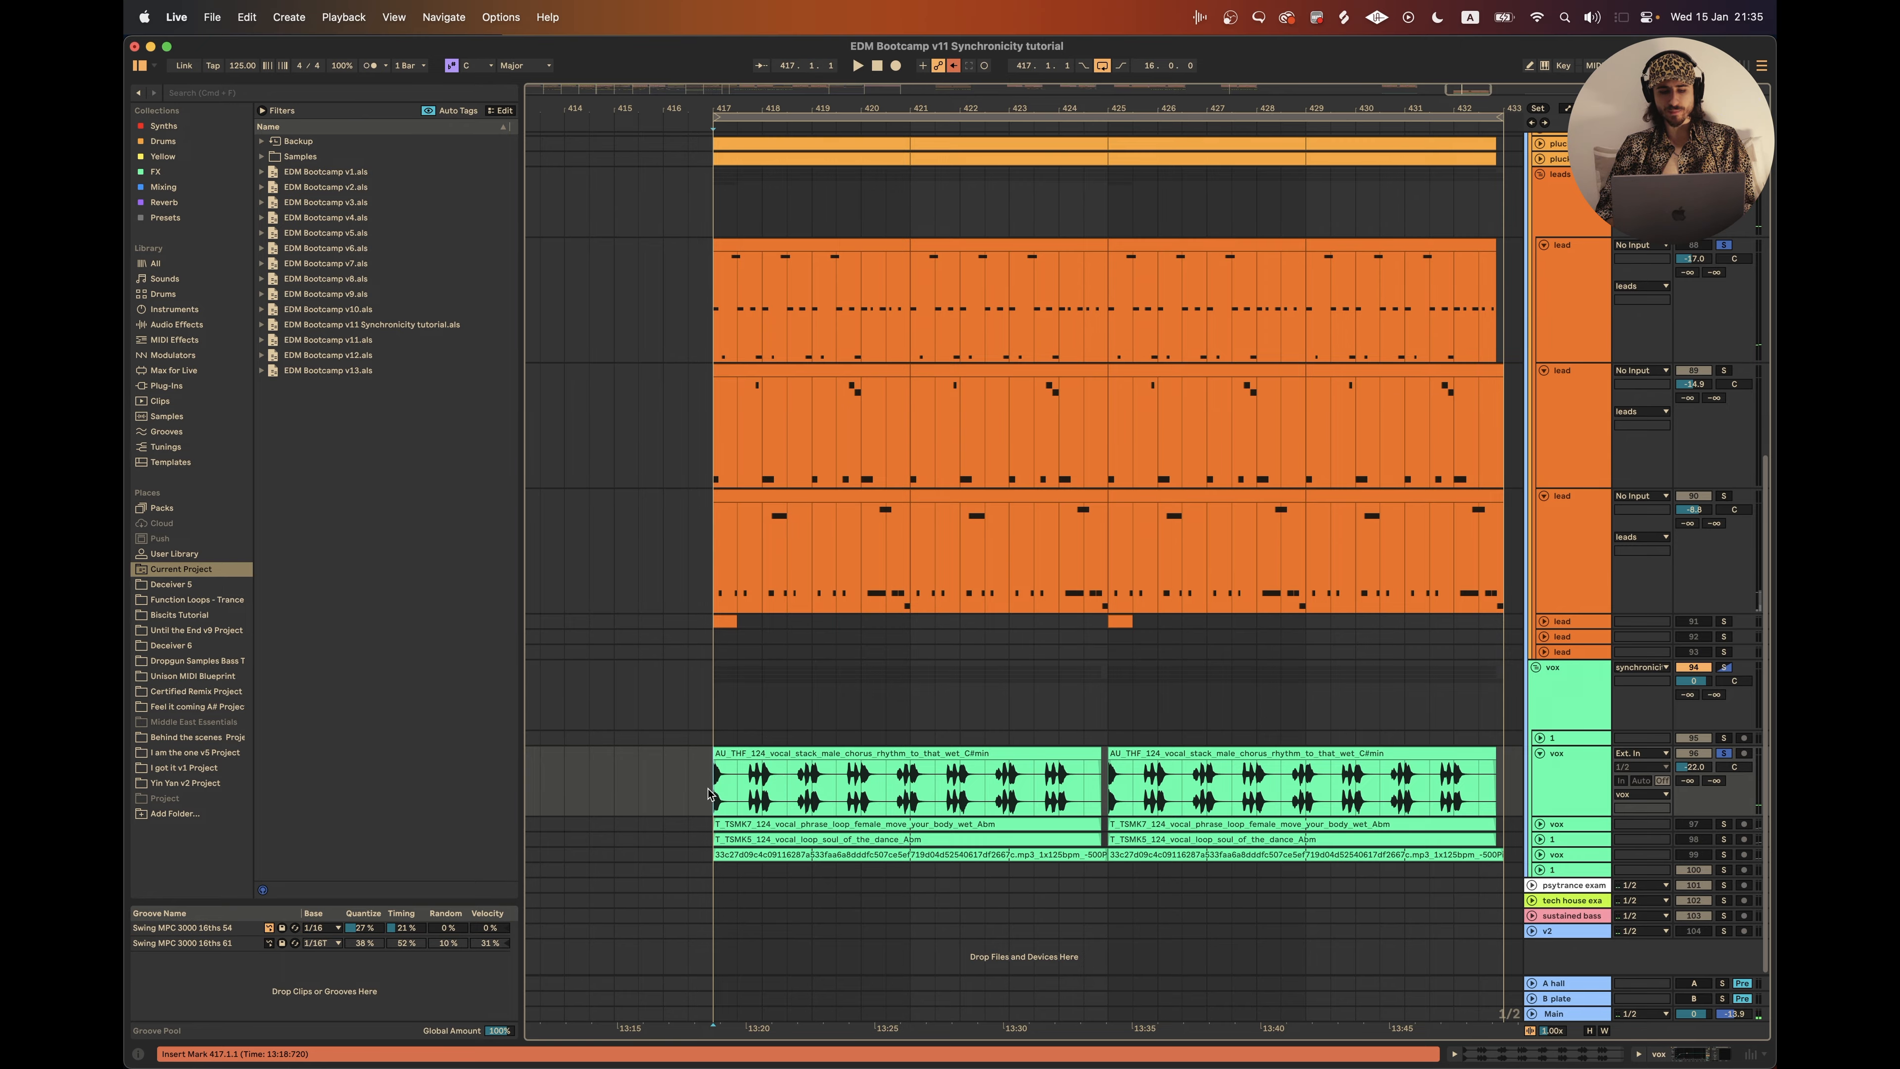
scroll(748, 786, up, 5)
scroll(742, 790, down, 2)
scroll(749, 790, left, 1)
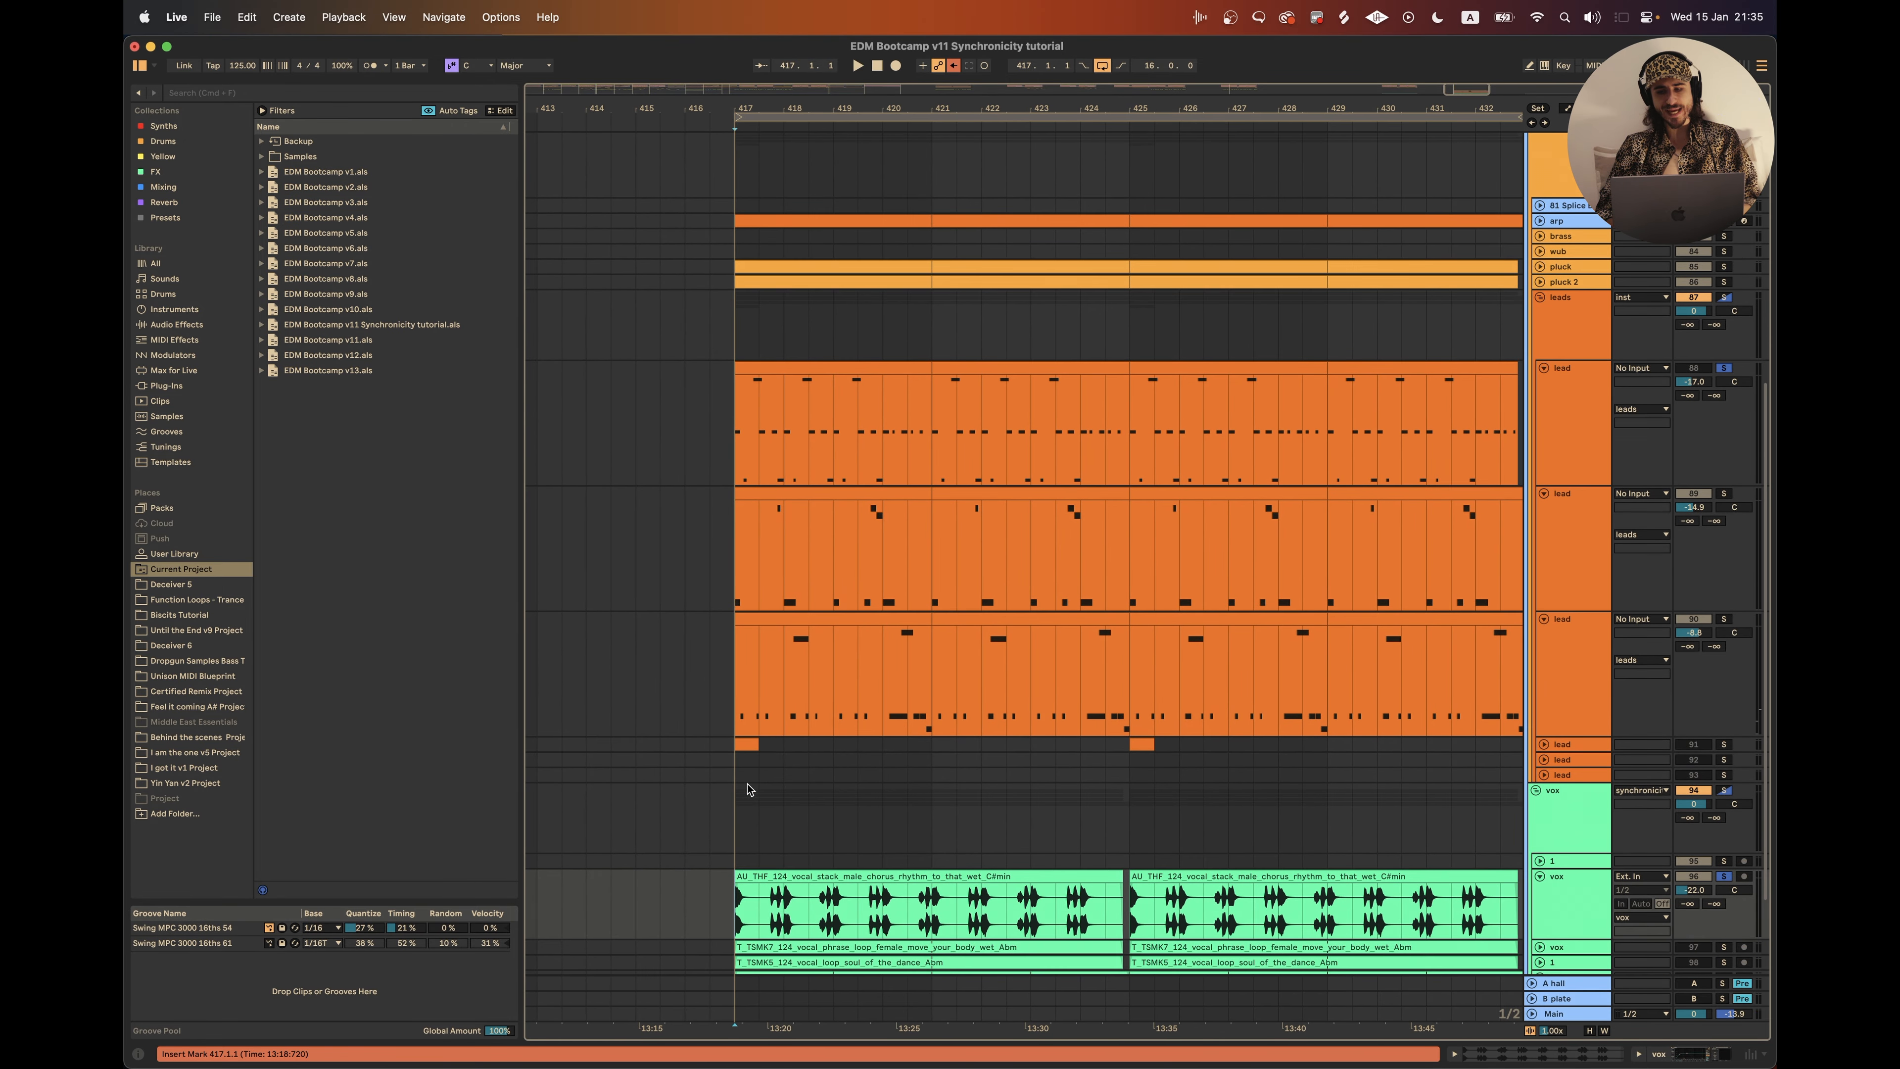
key(space)
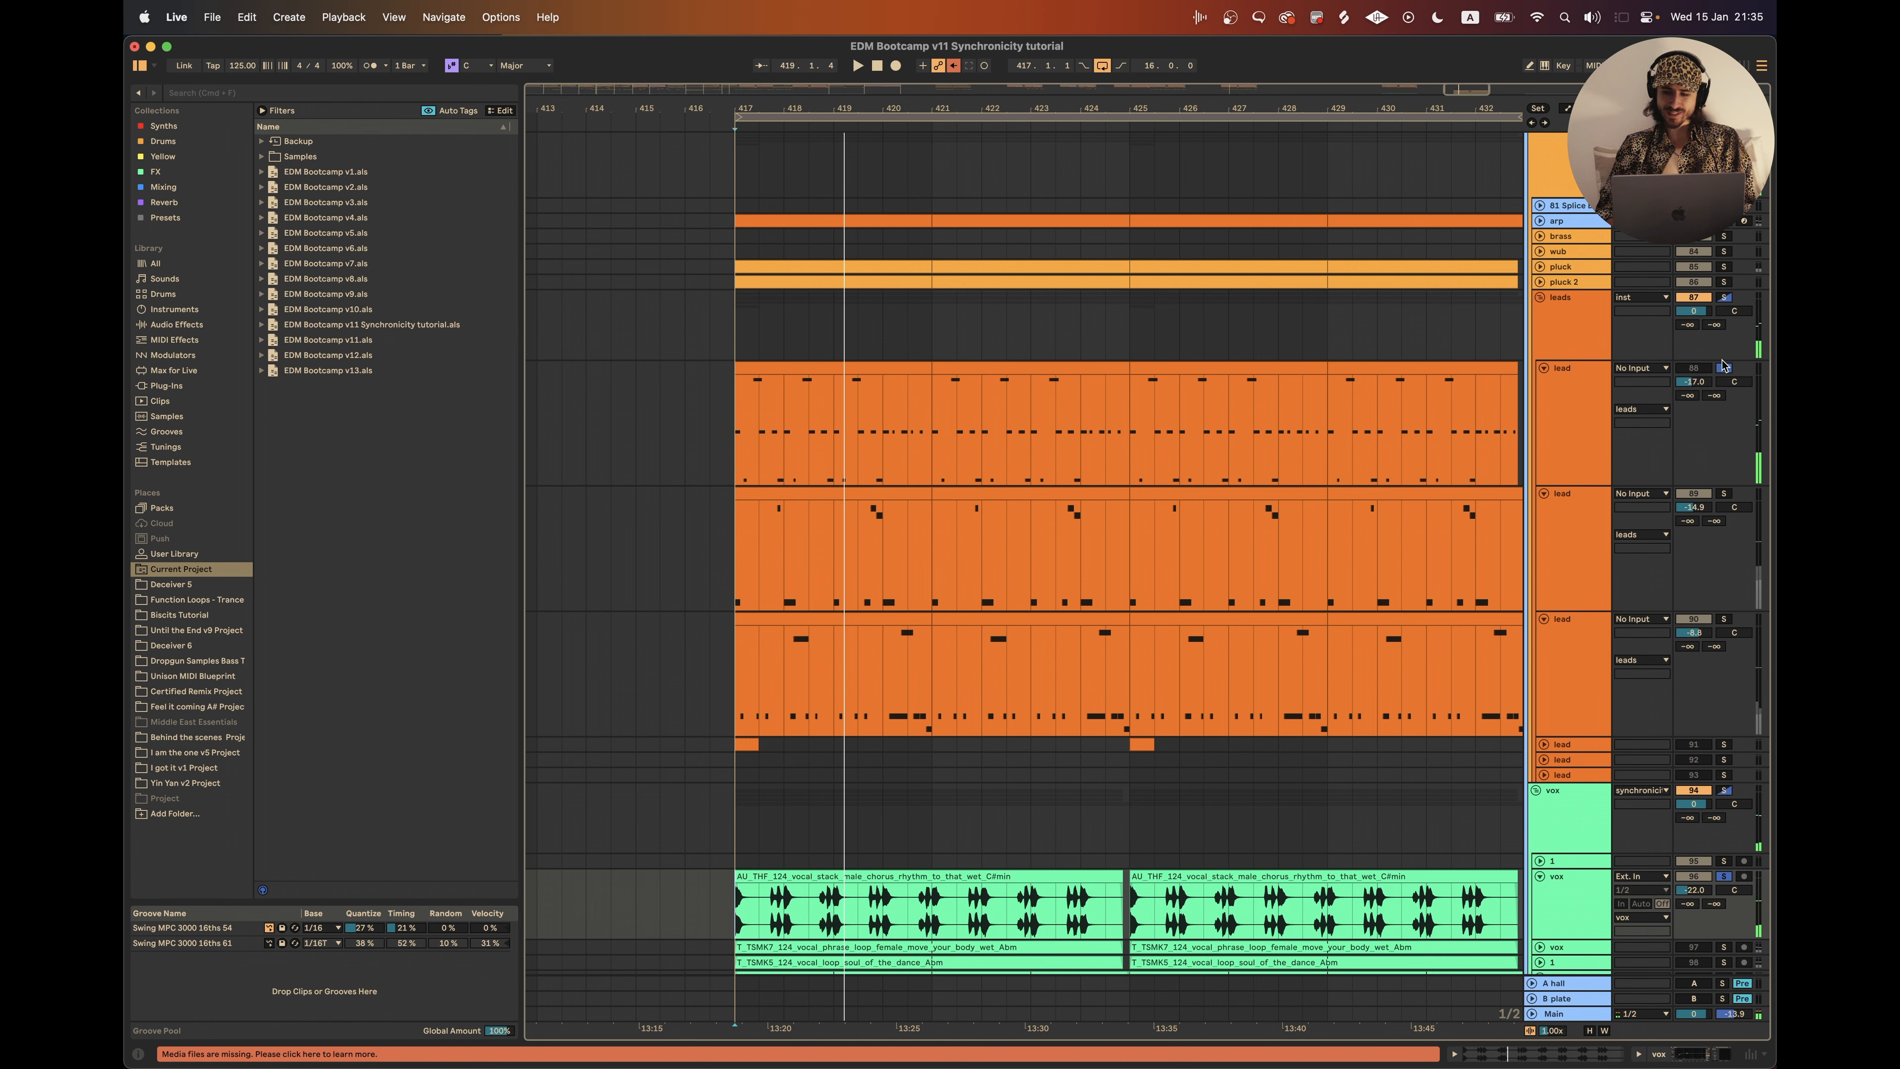
Step: Solo the second lead instead of the first and select its clips from bar 417 to 425 for playback
click(1728, 495)
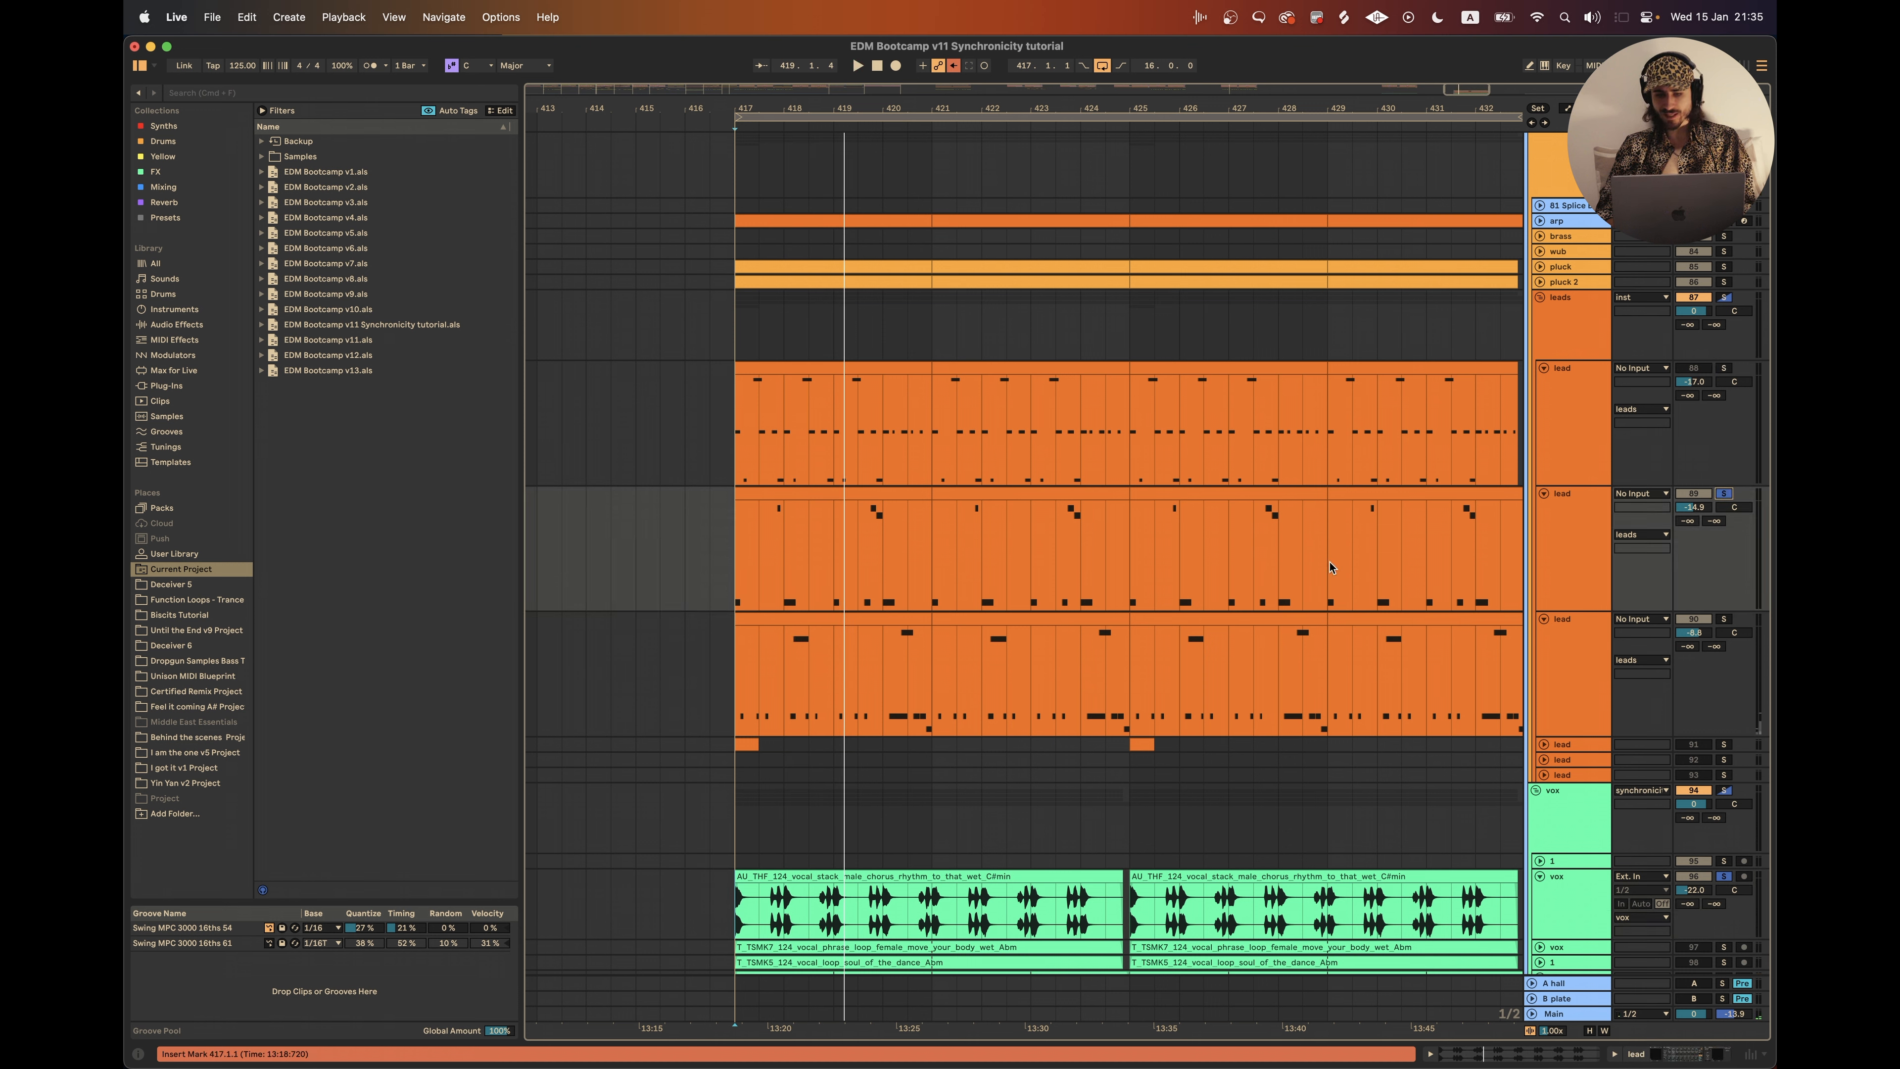
click(731, 579)
drag(732, 598, 1128, 596)
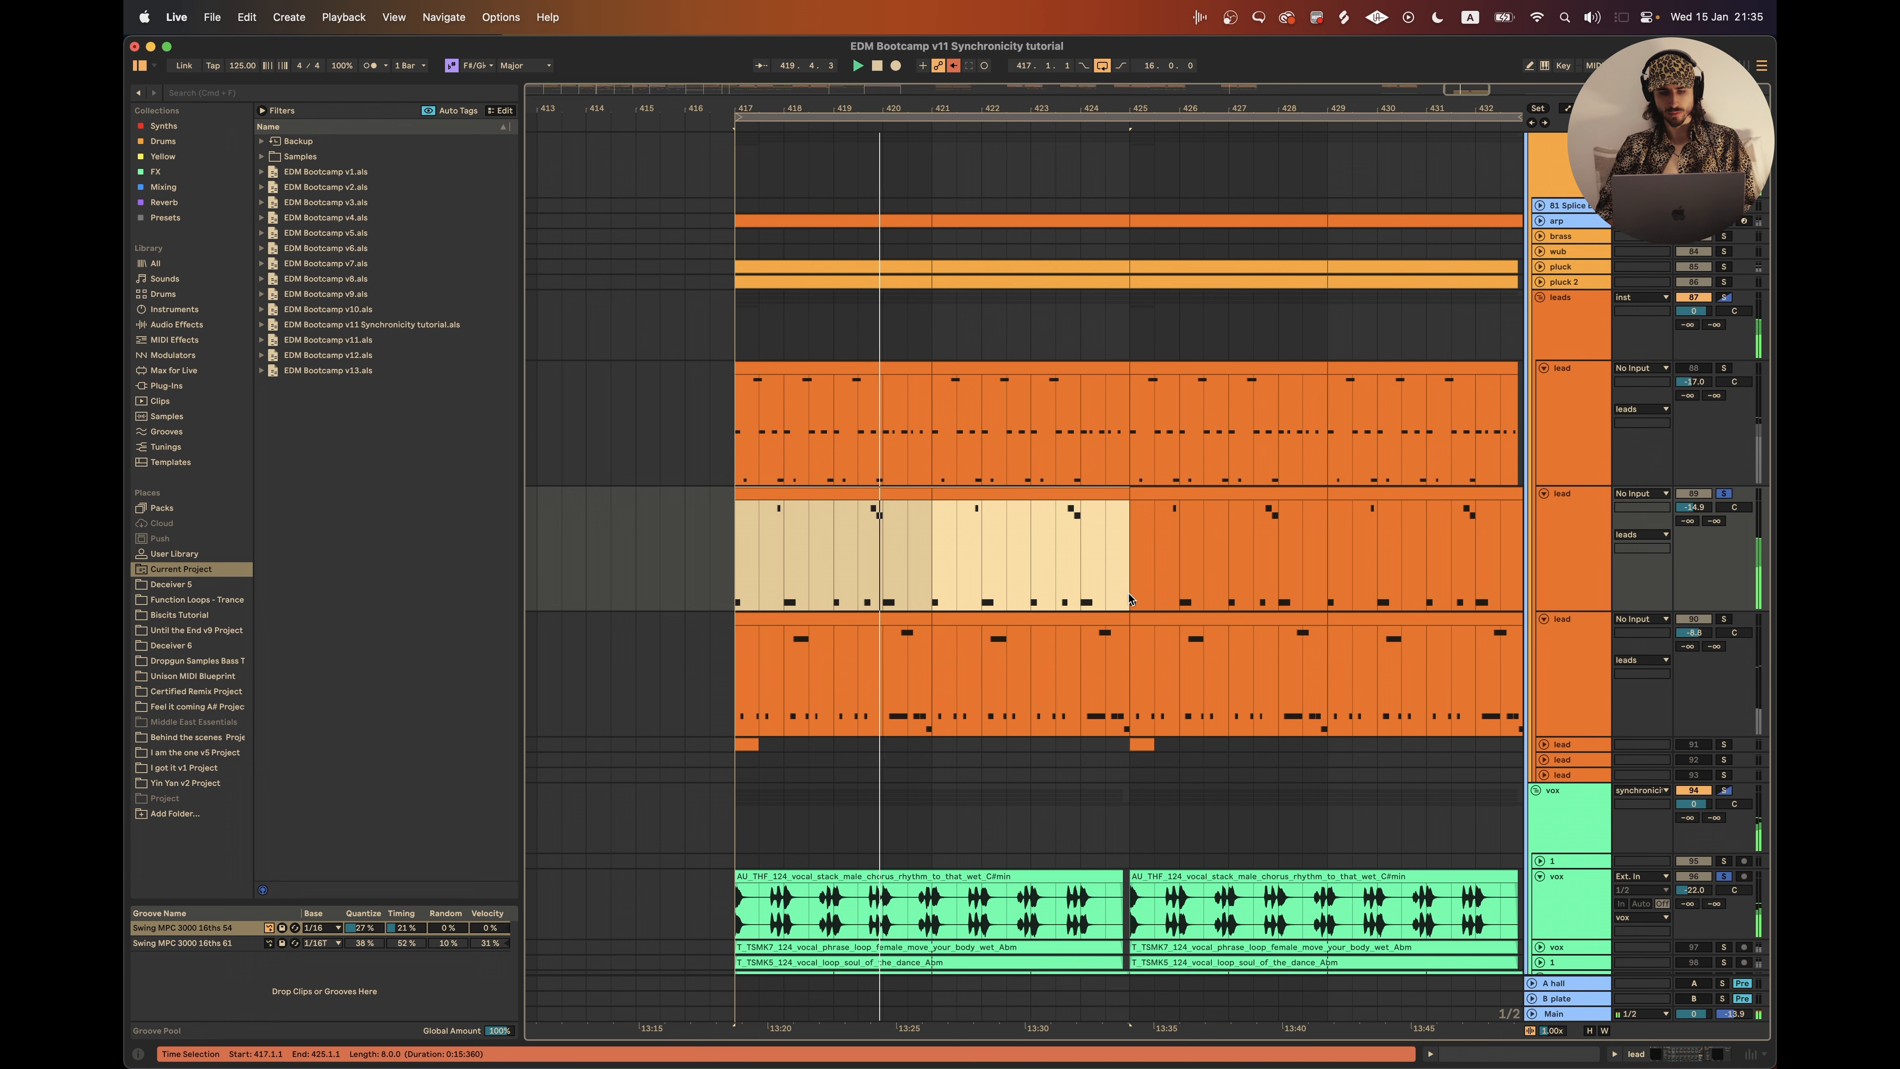
Step: Show the second lead's devices, adjust the filter cutoff in its Diva synth, and close the plug-in window
double_click(1569, 554)
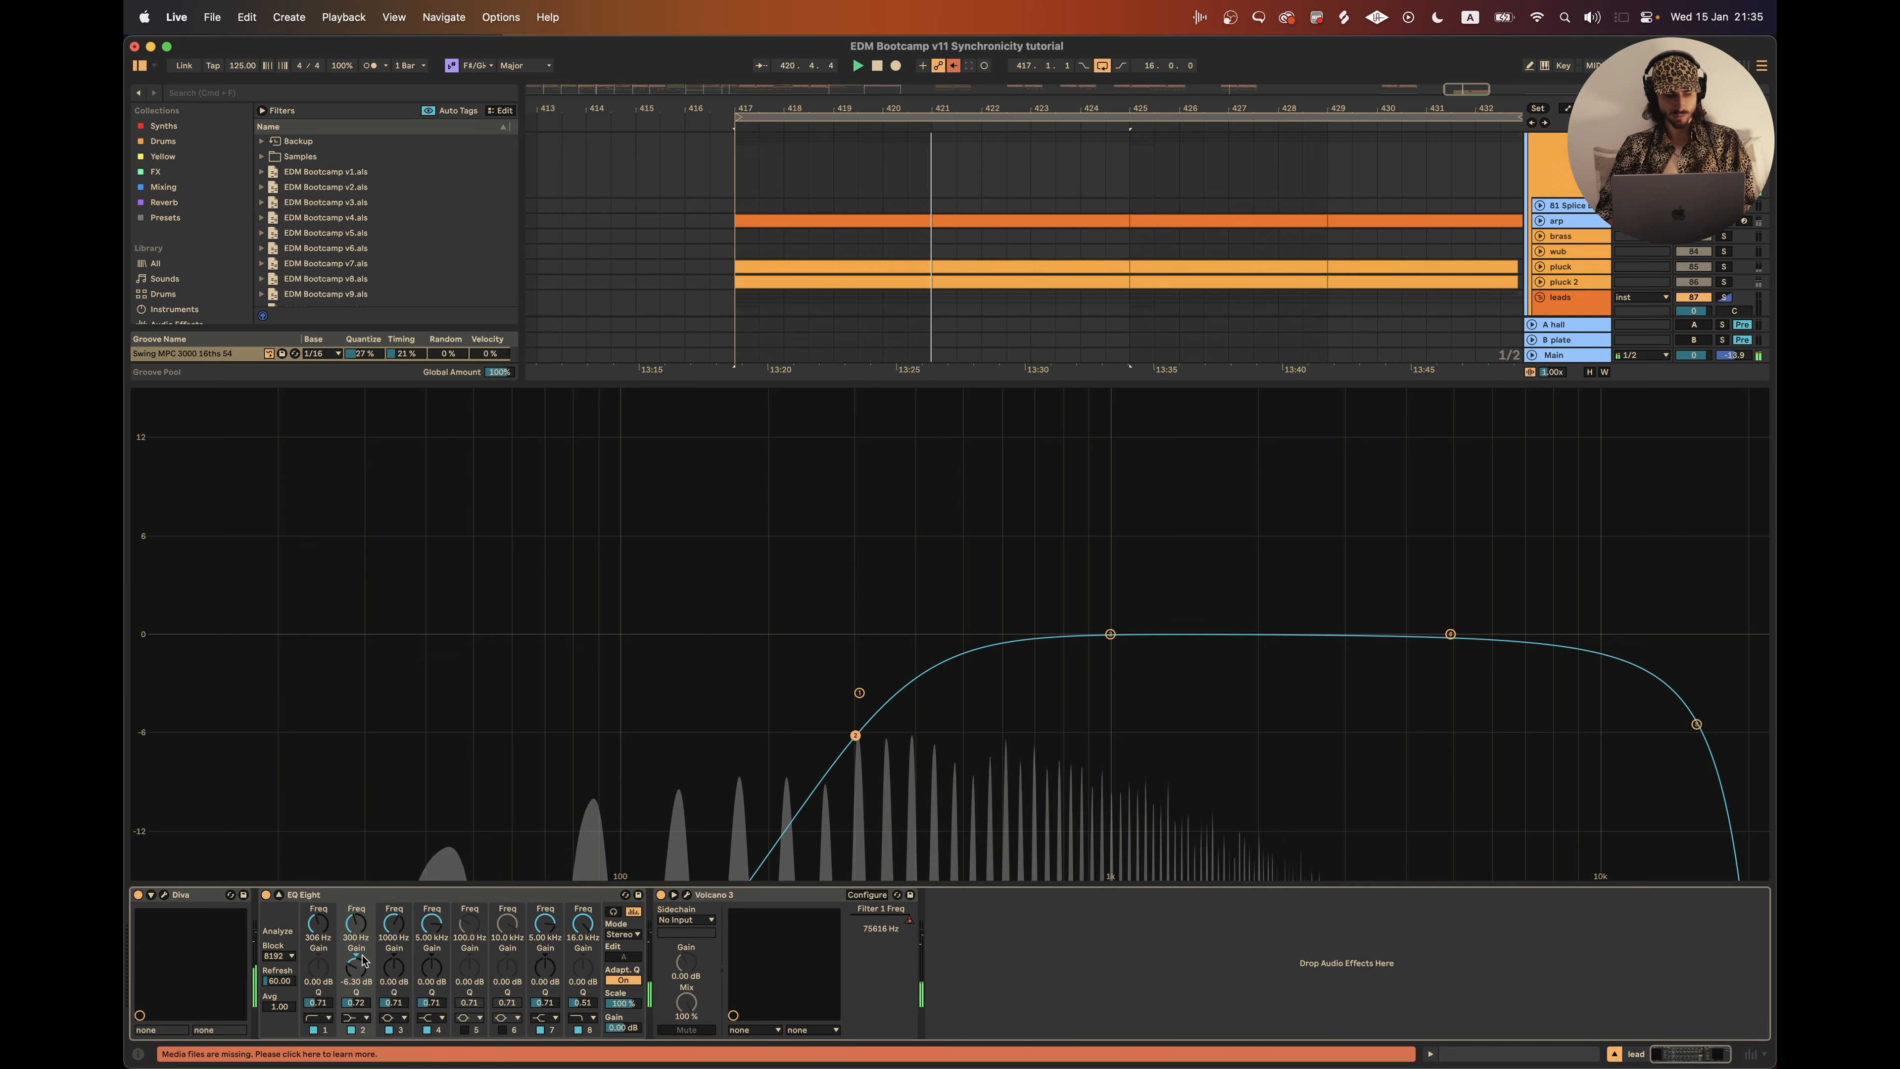
click(163, 894)
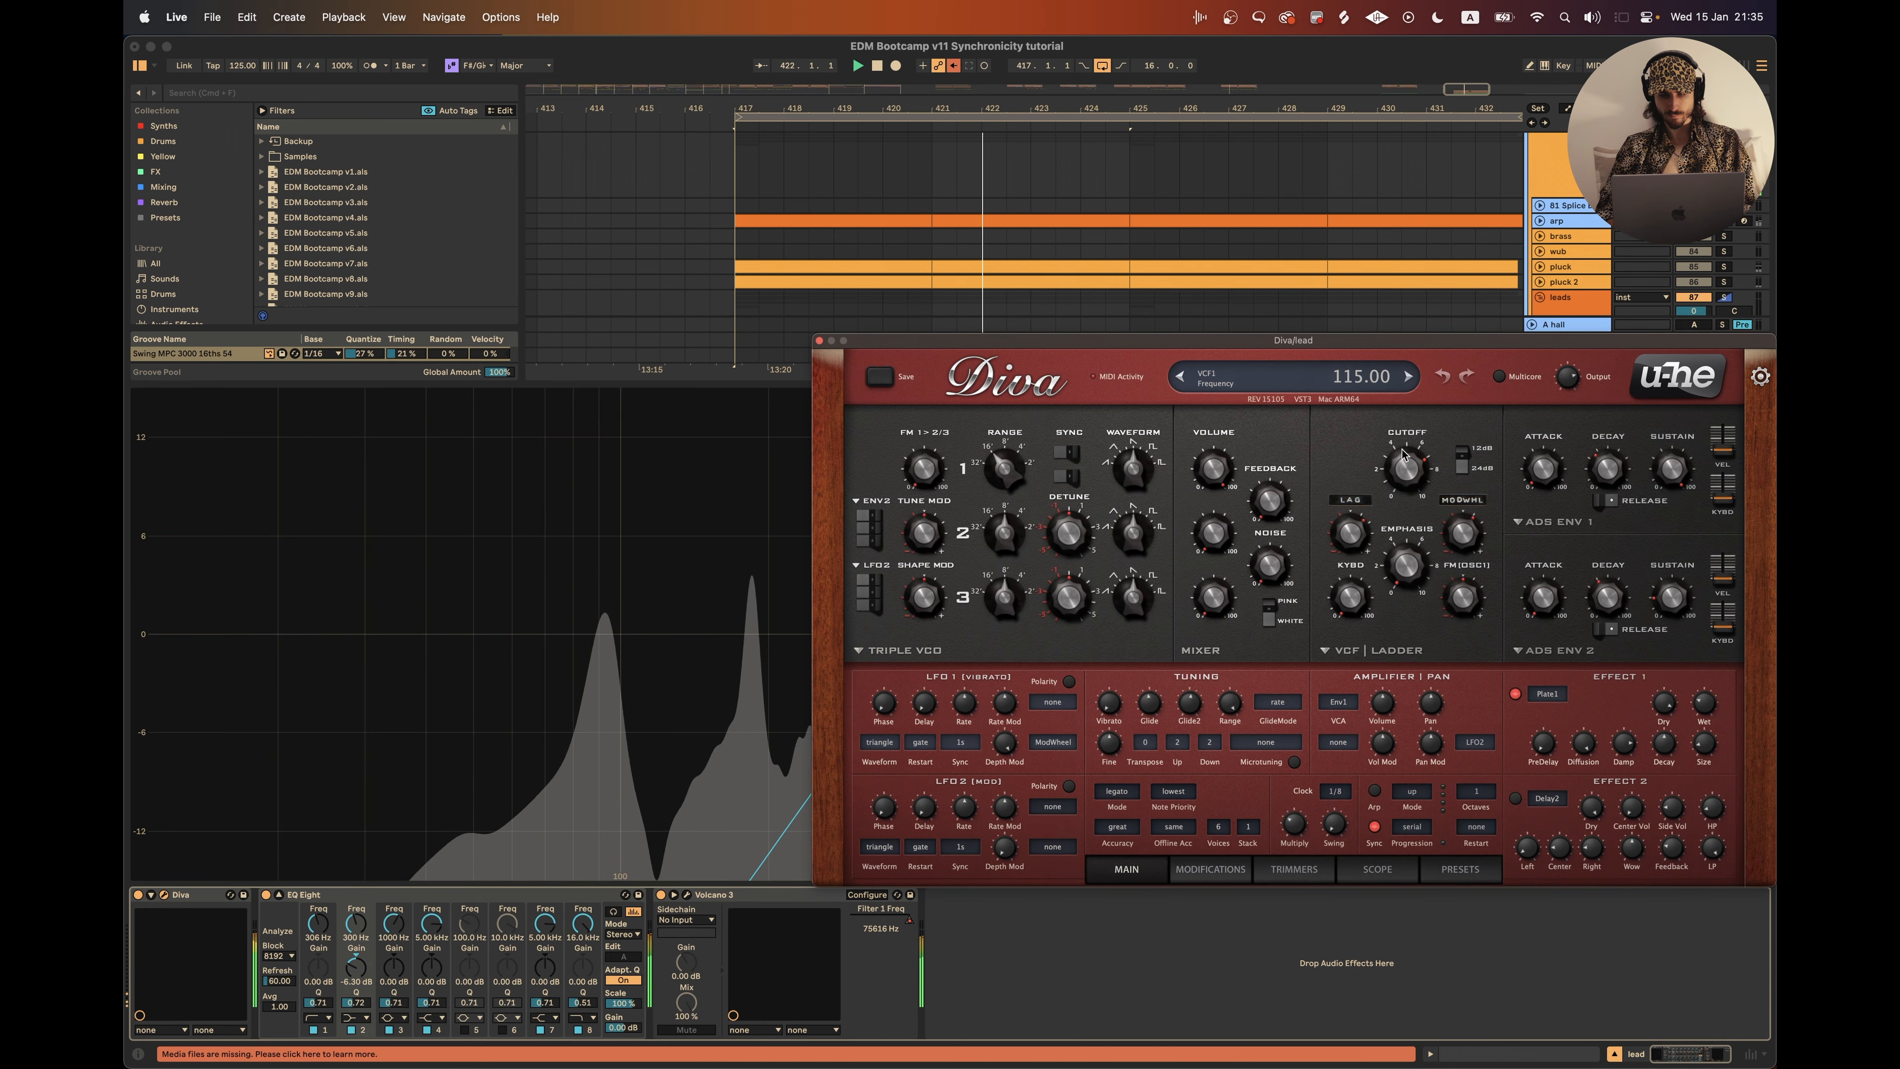
drag(1407, 484, 1410, 511)
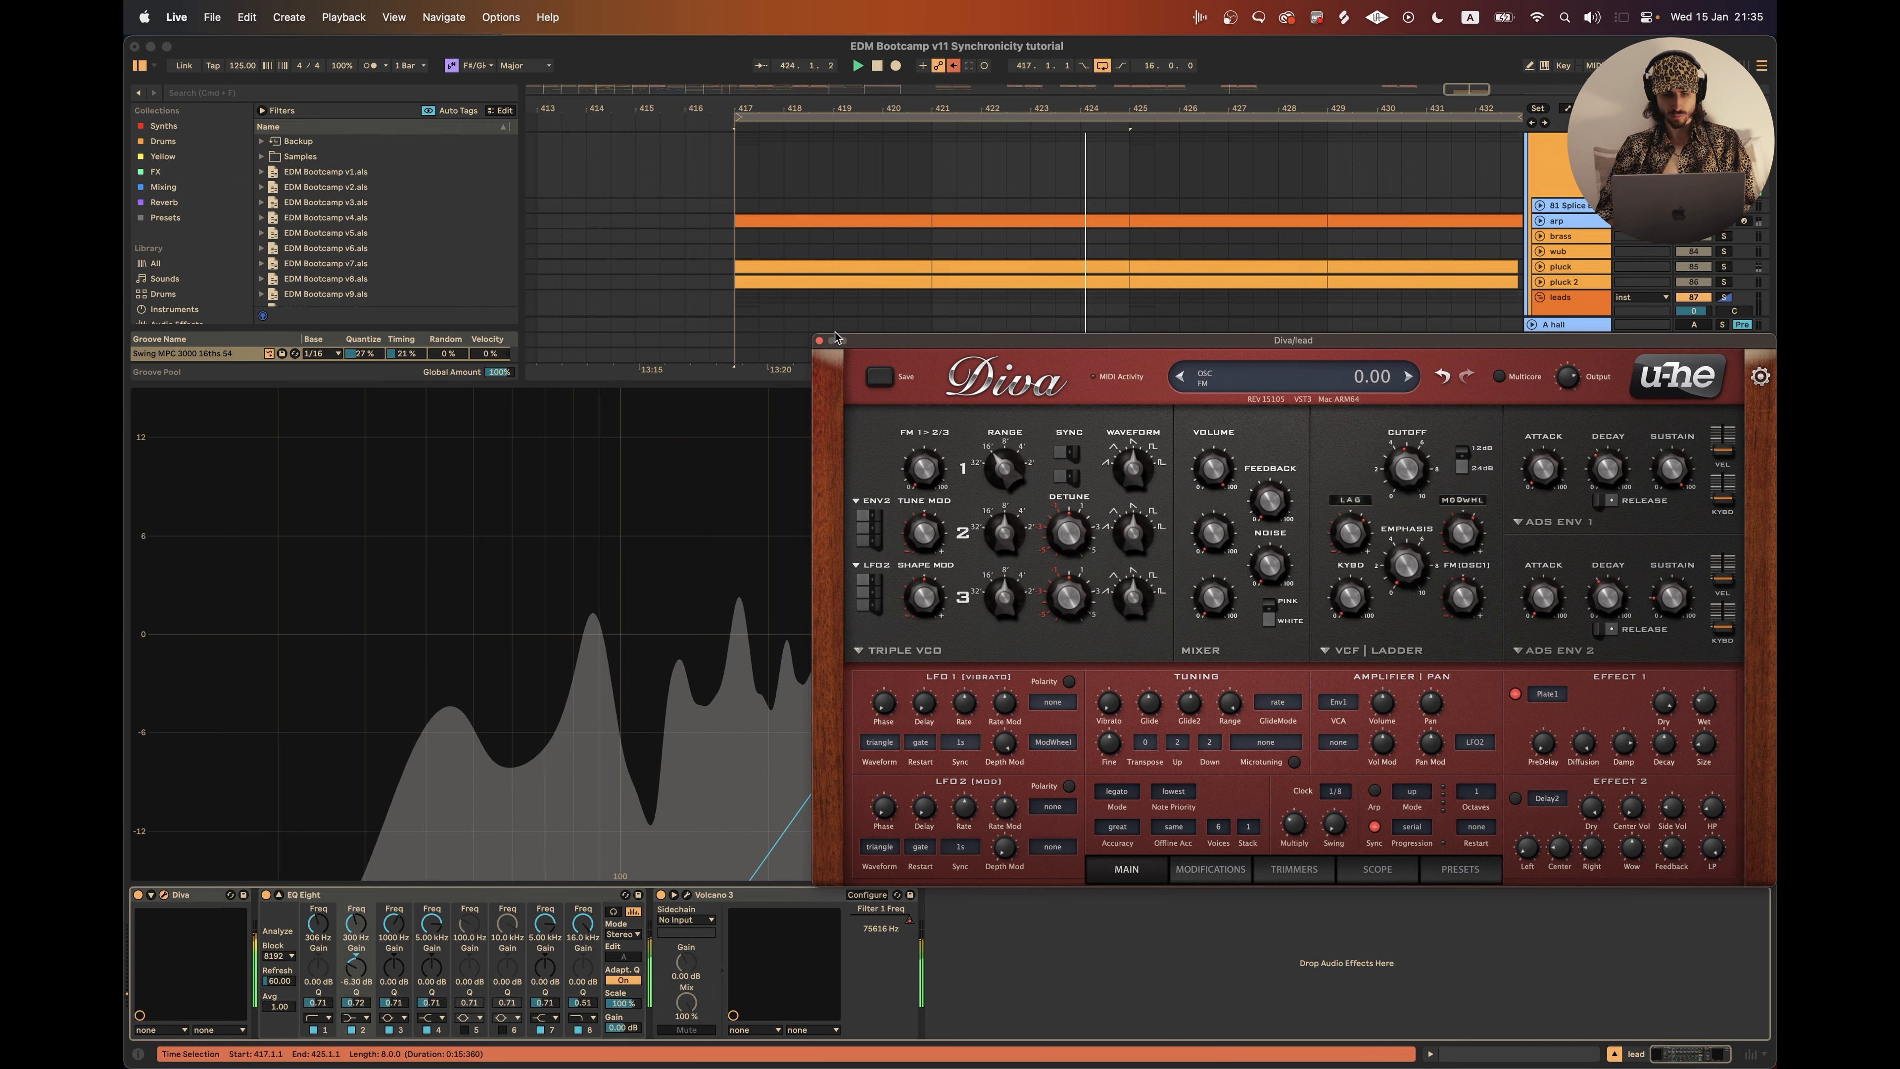
click(819, 341)
Step: Solo the third lead instead of the second, select bars 417 to 425 on it, and start playback
scroll(1756, 478, down, 2)
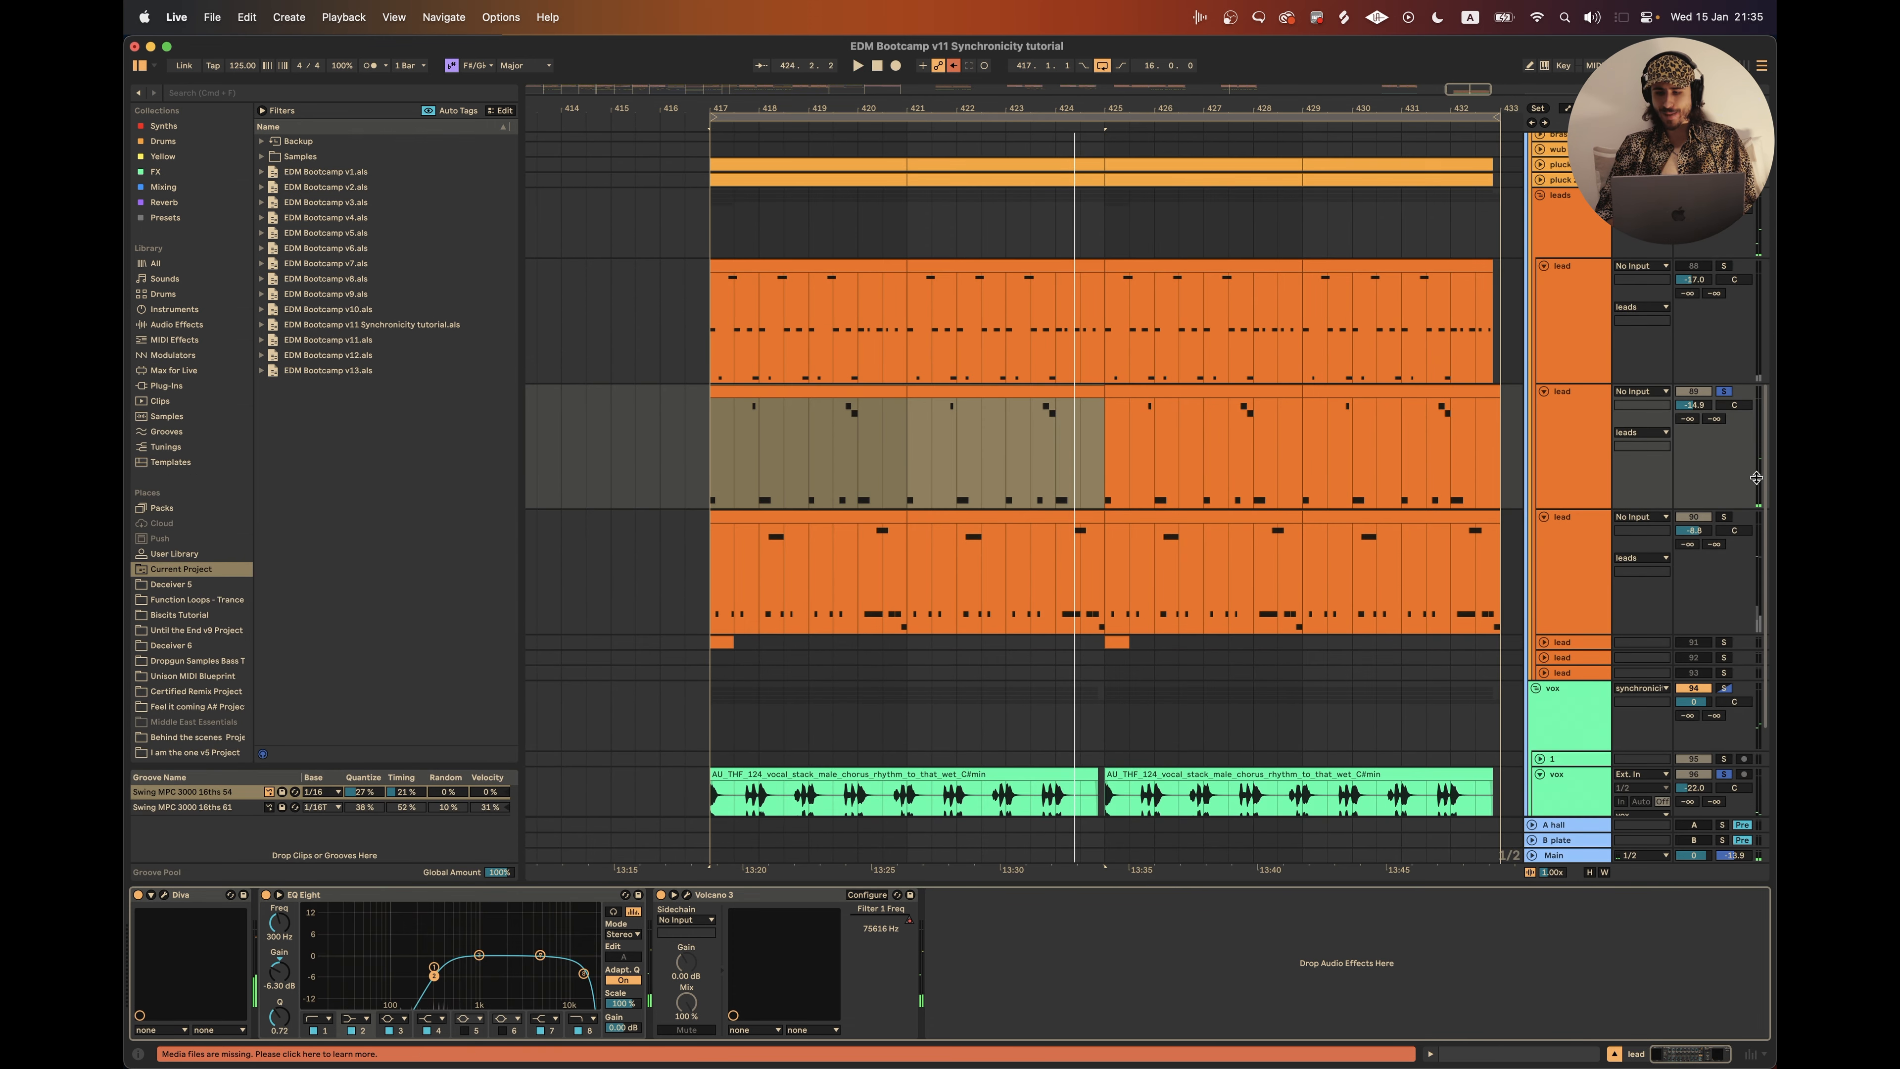
click(1724, 392)
click(1724, 518)
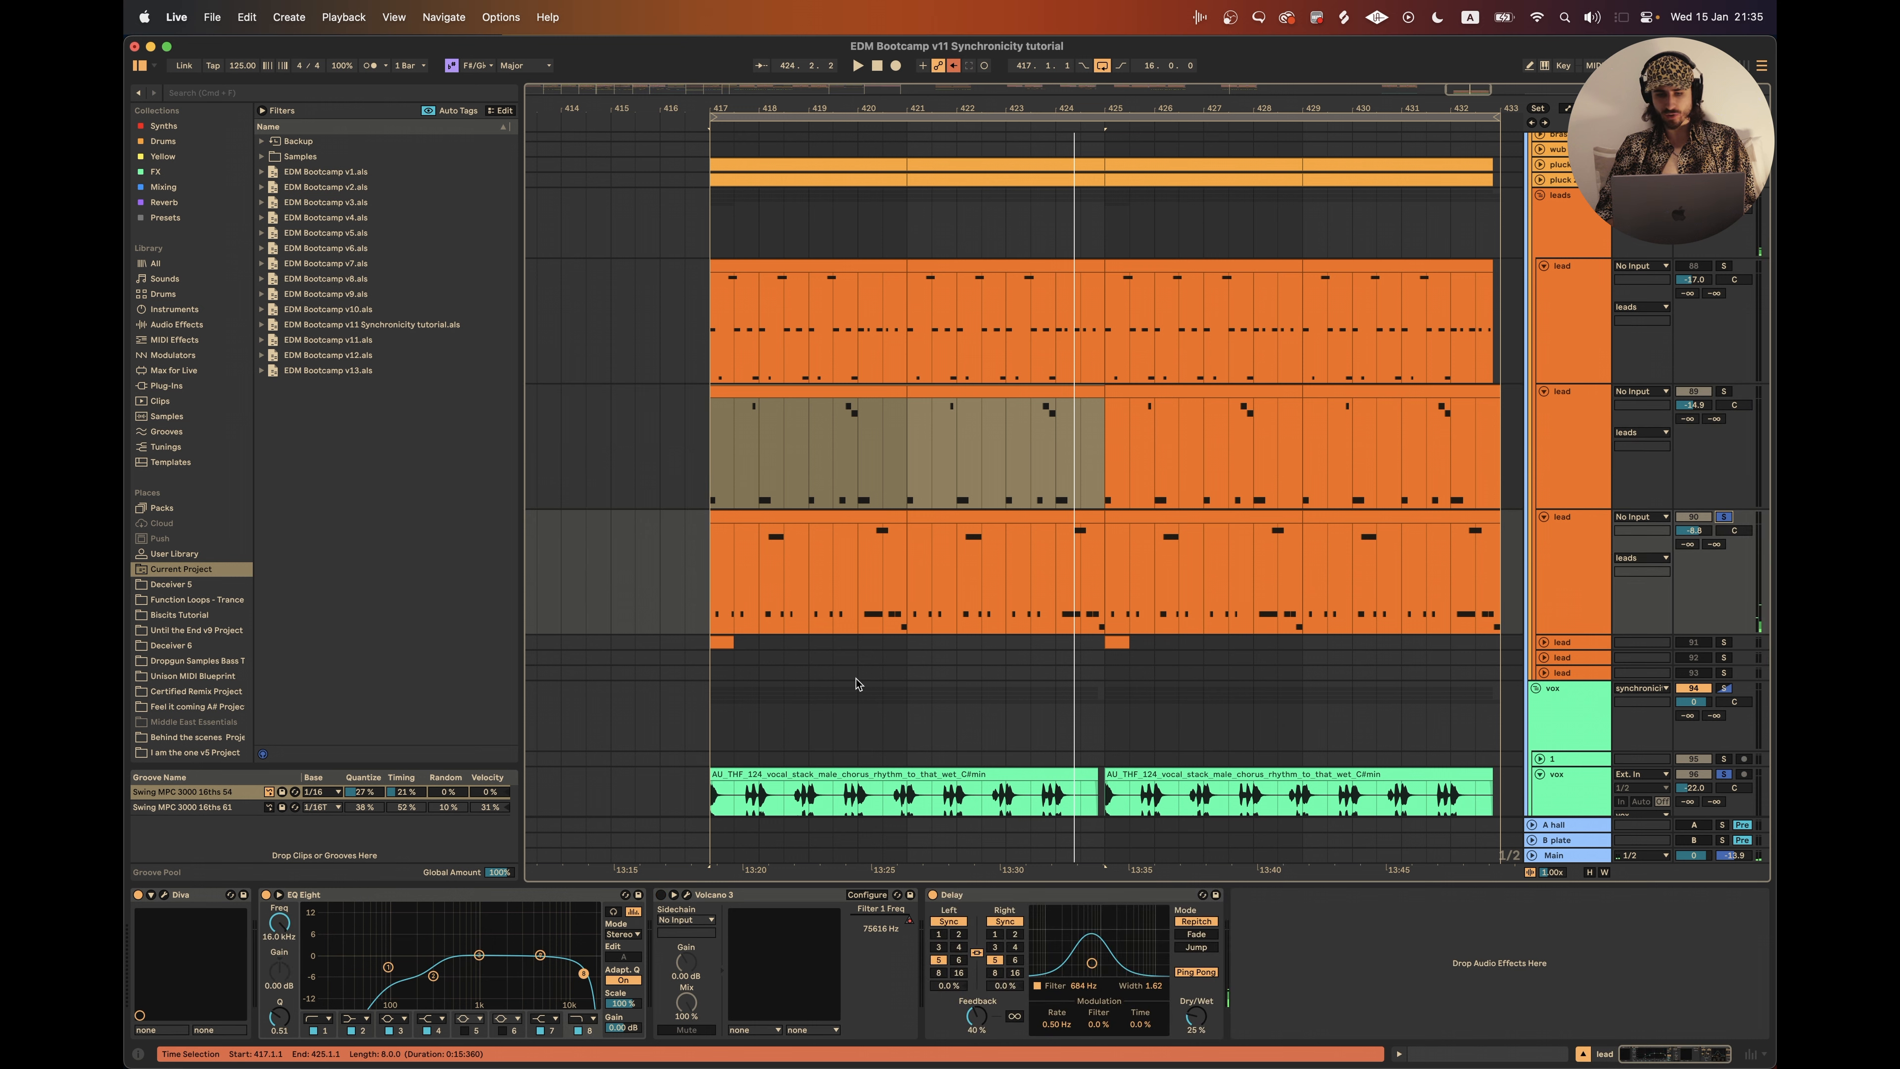
drag(705, 601, 1066, 599)
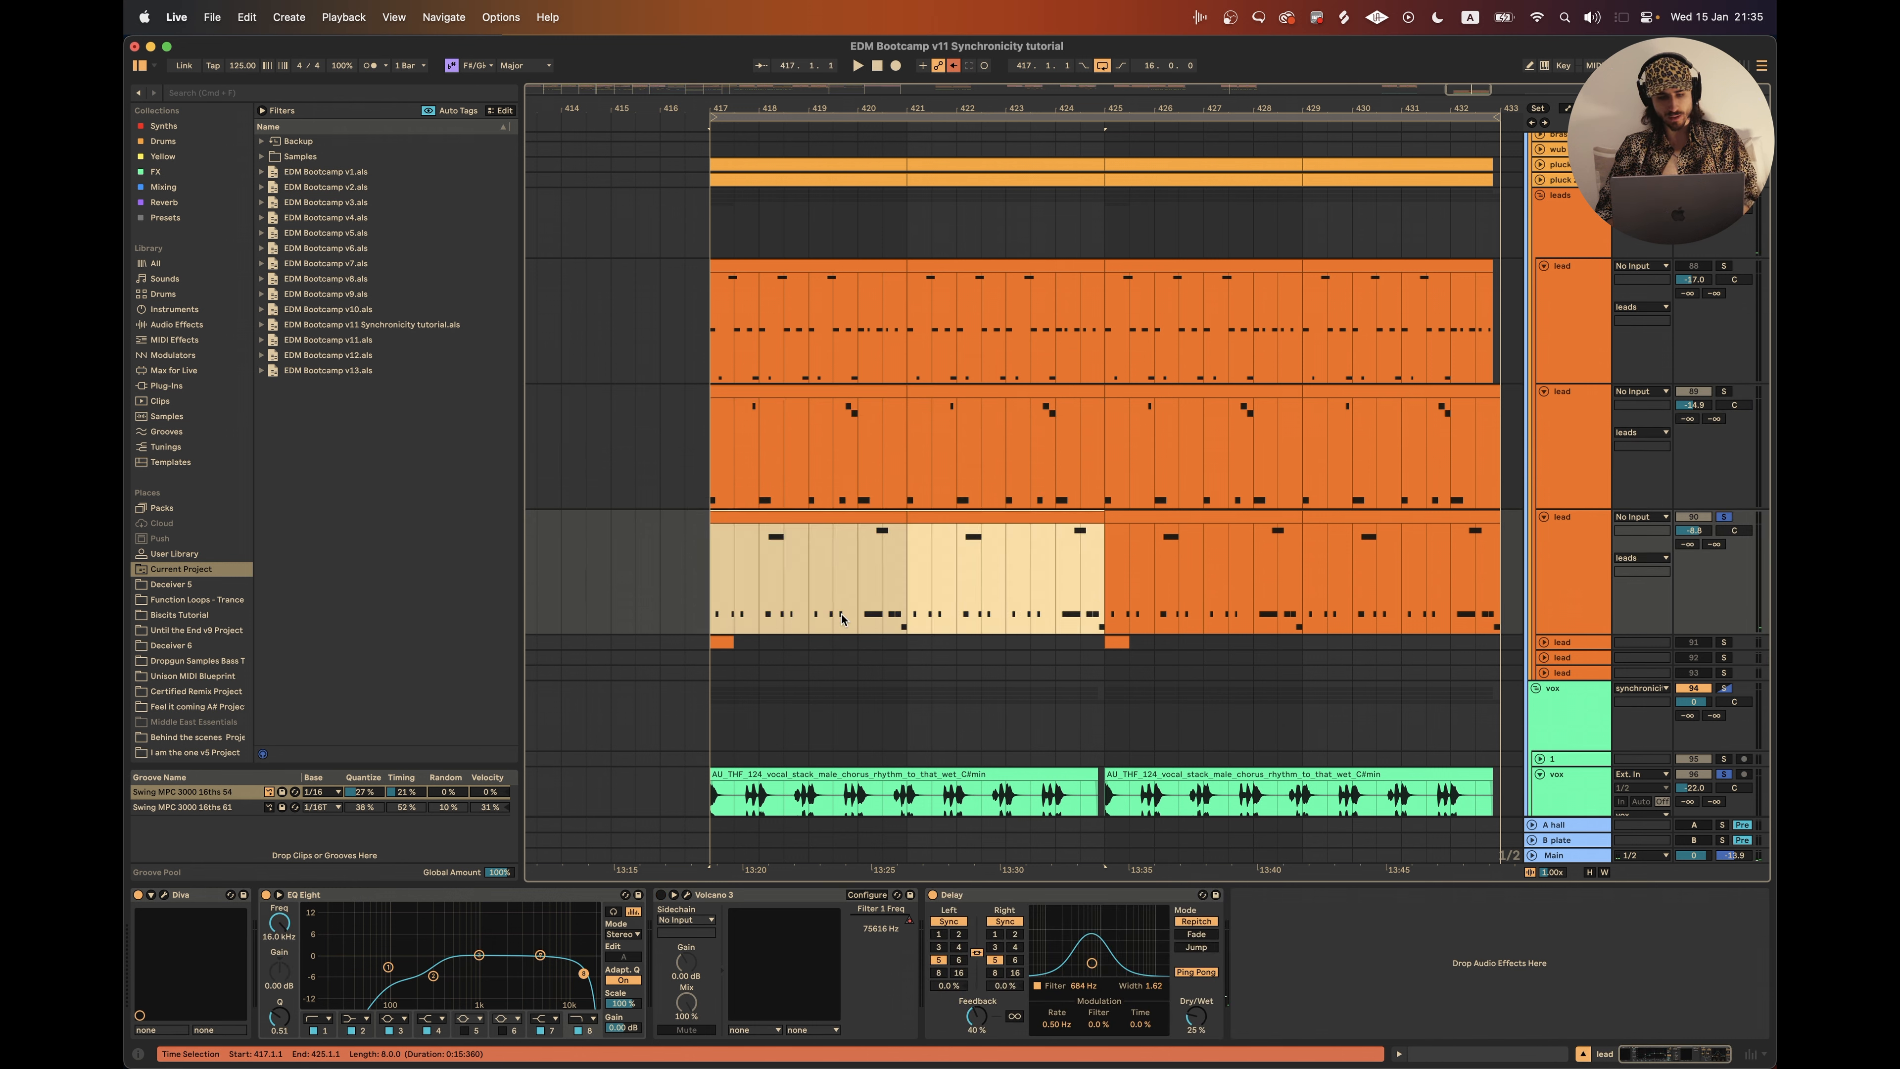
key(space)
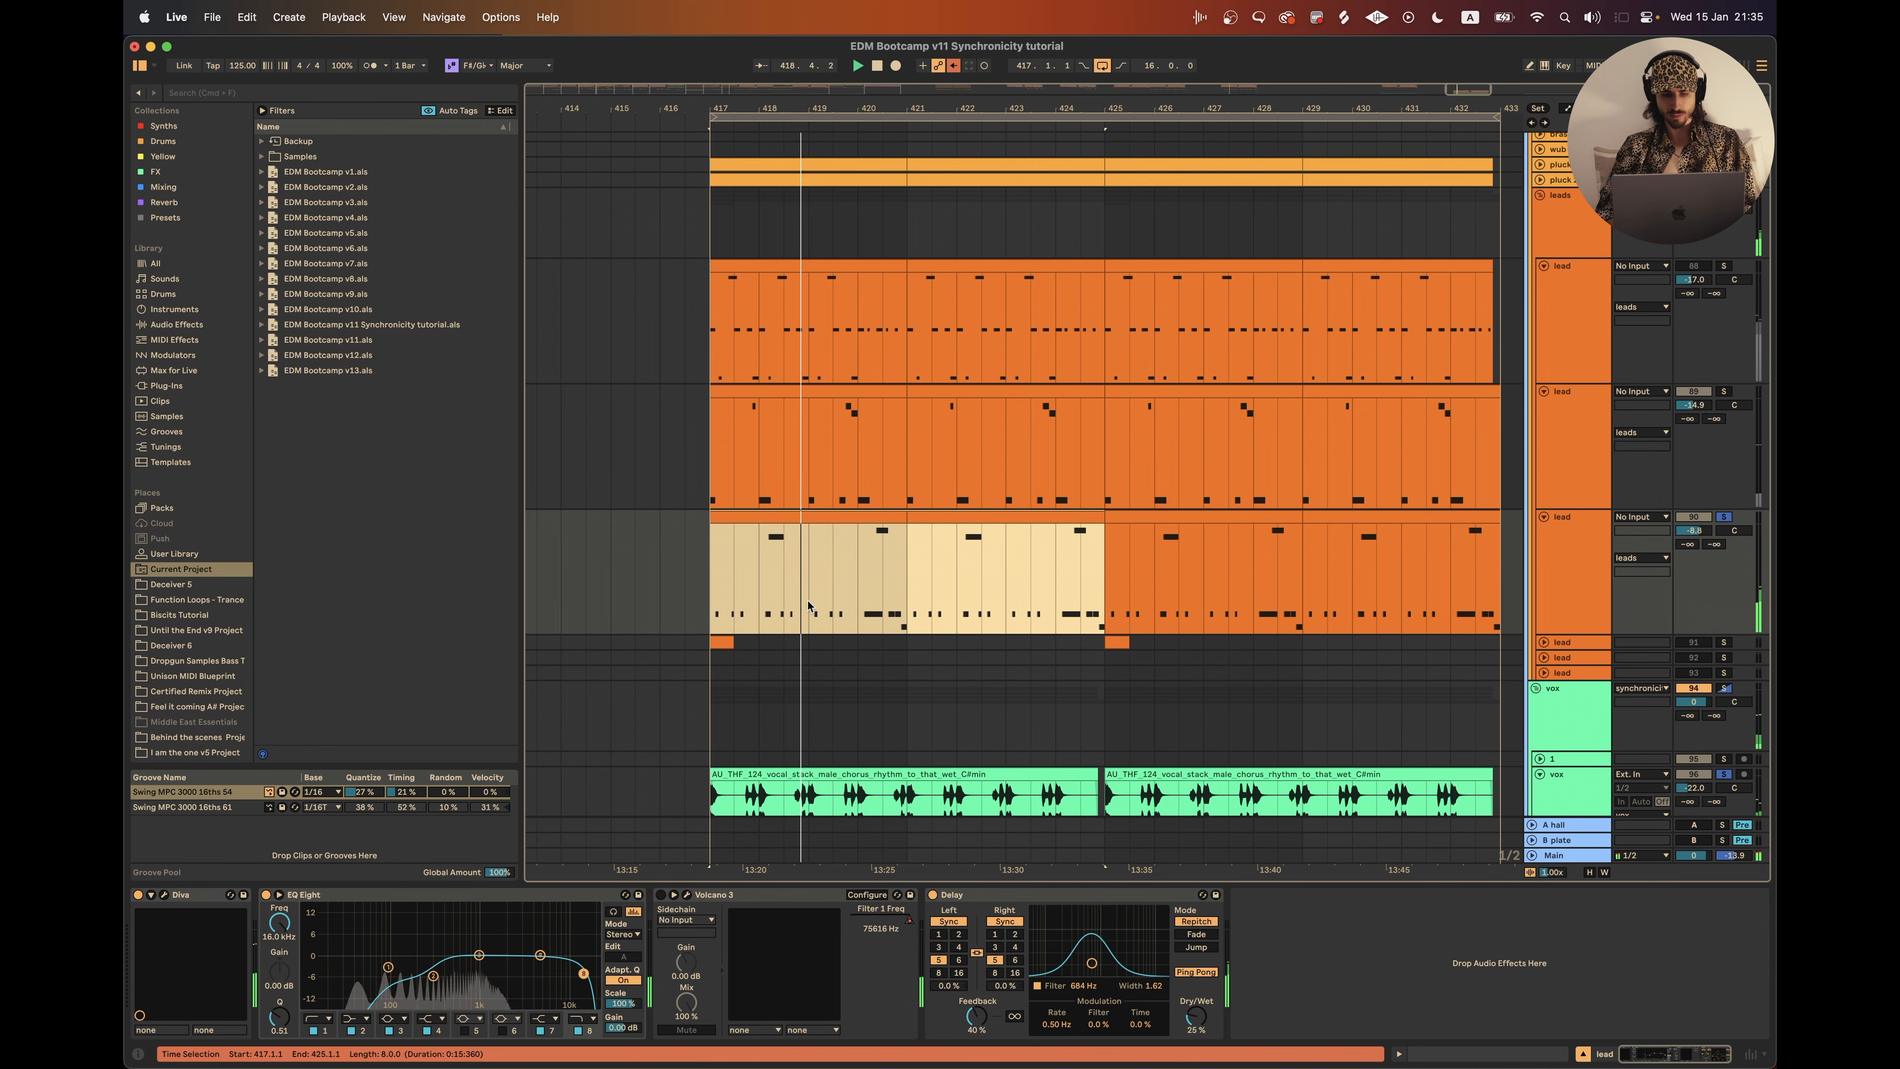
Step: Stop playback and select bar 418 on the third lead to point out its notes
scroll(882, 570, up, 3)
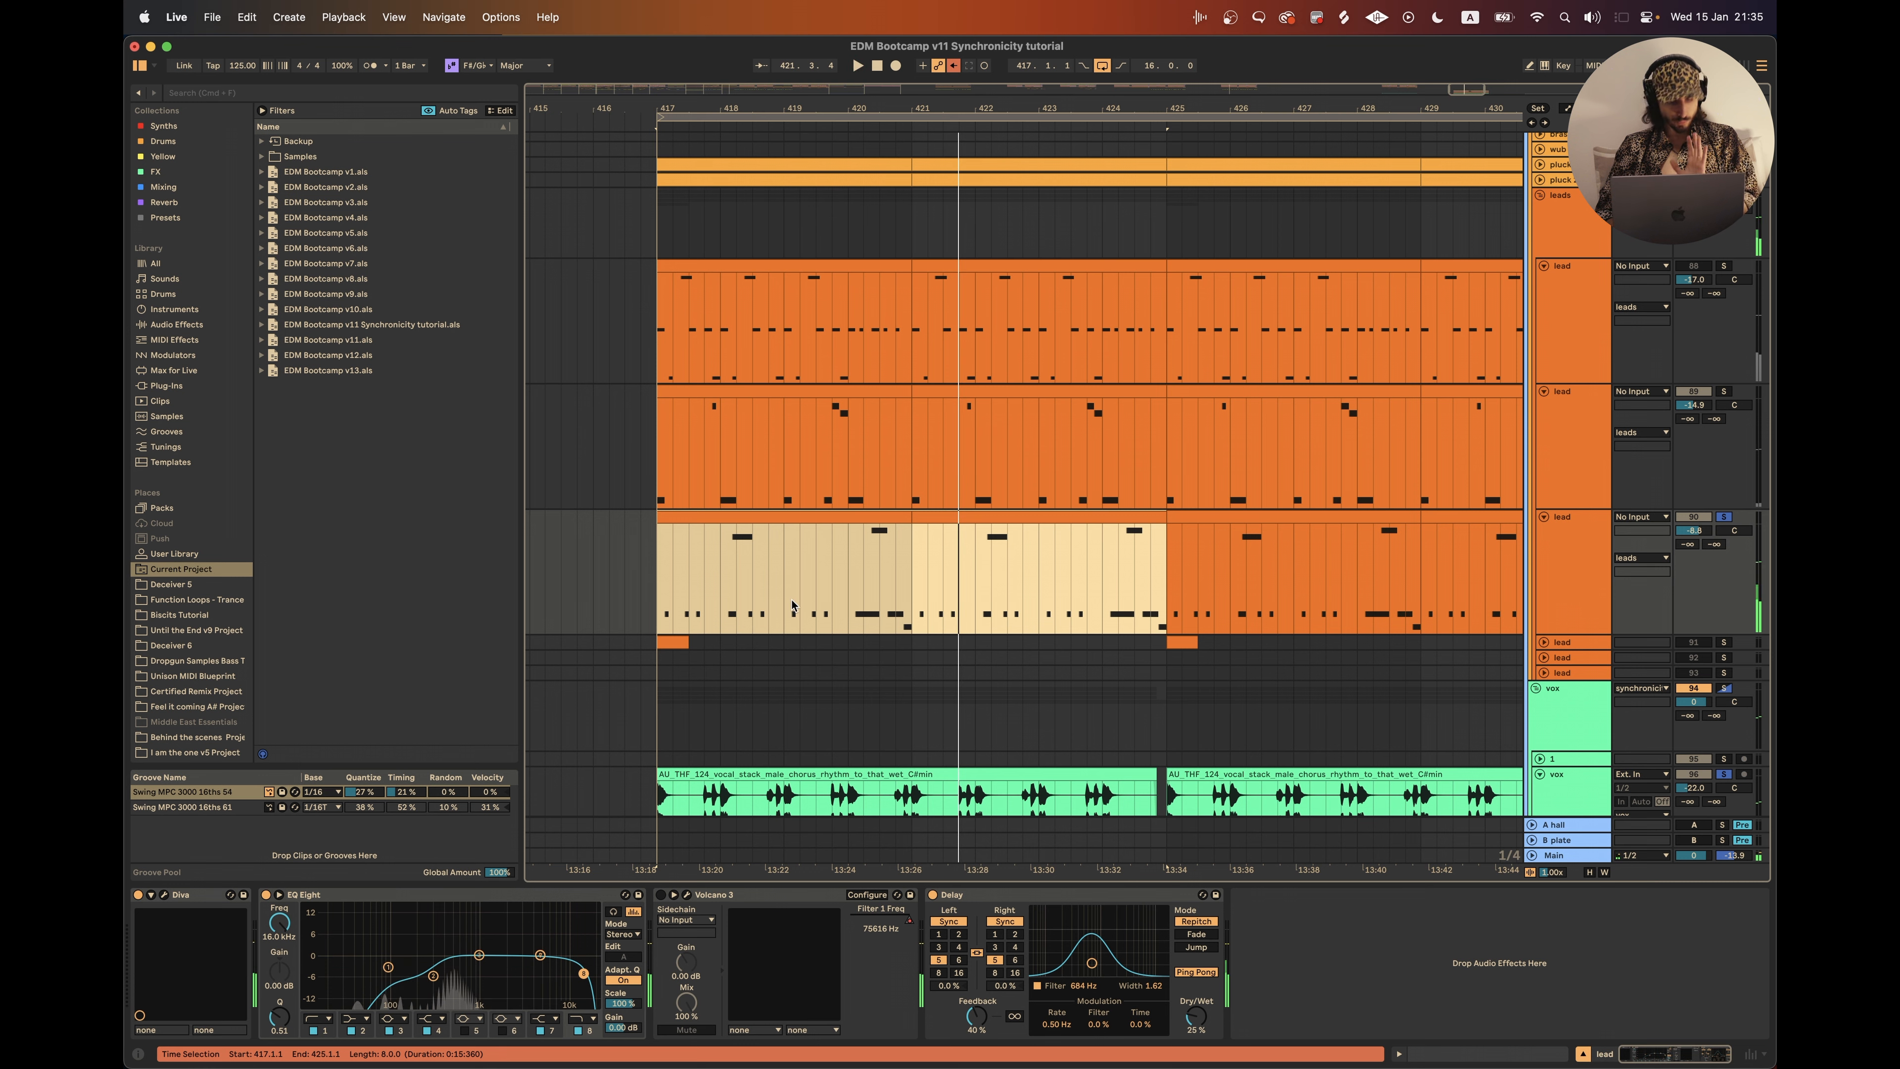
key(space)
click(730, 593)
drag(729, 593, 724, 530)
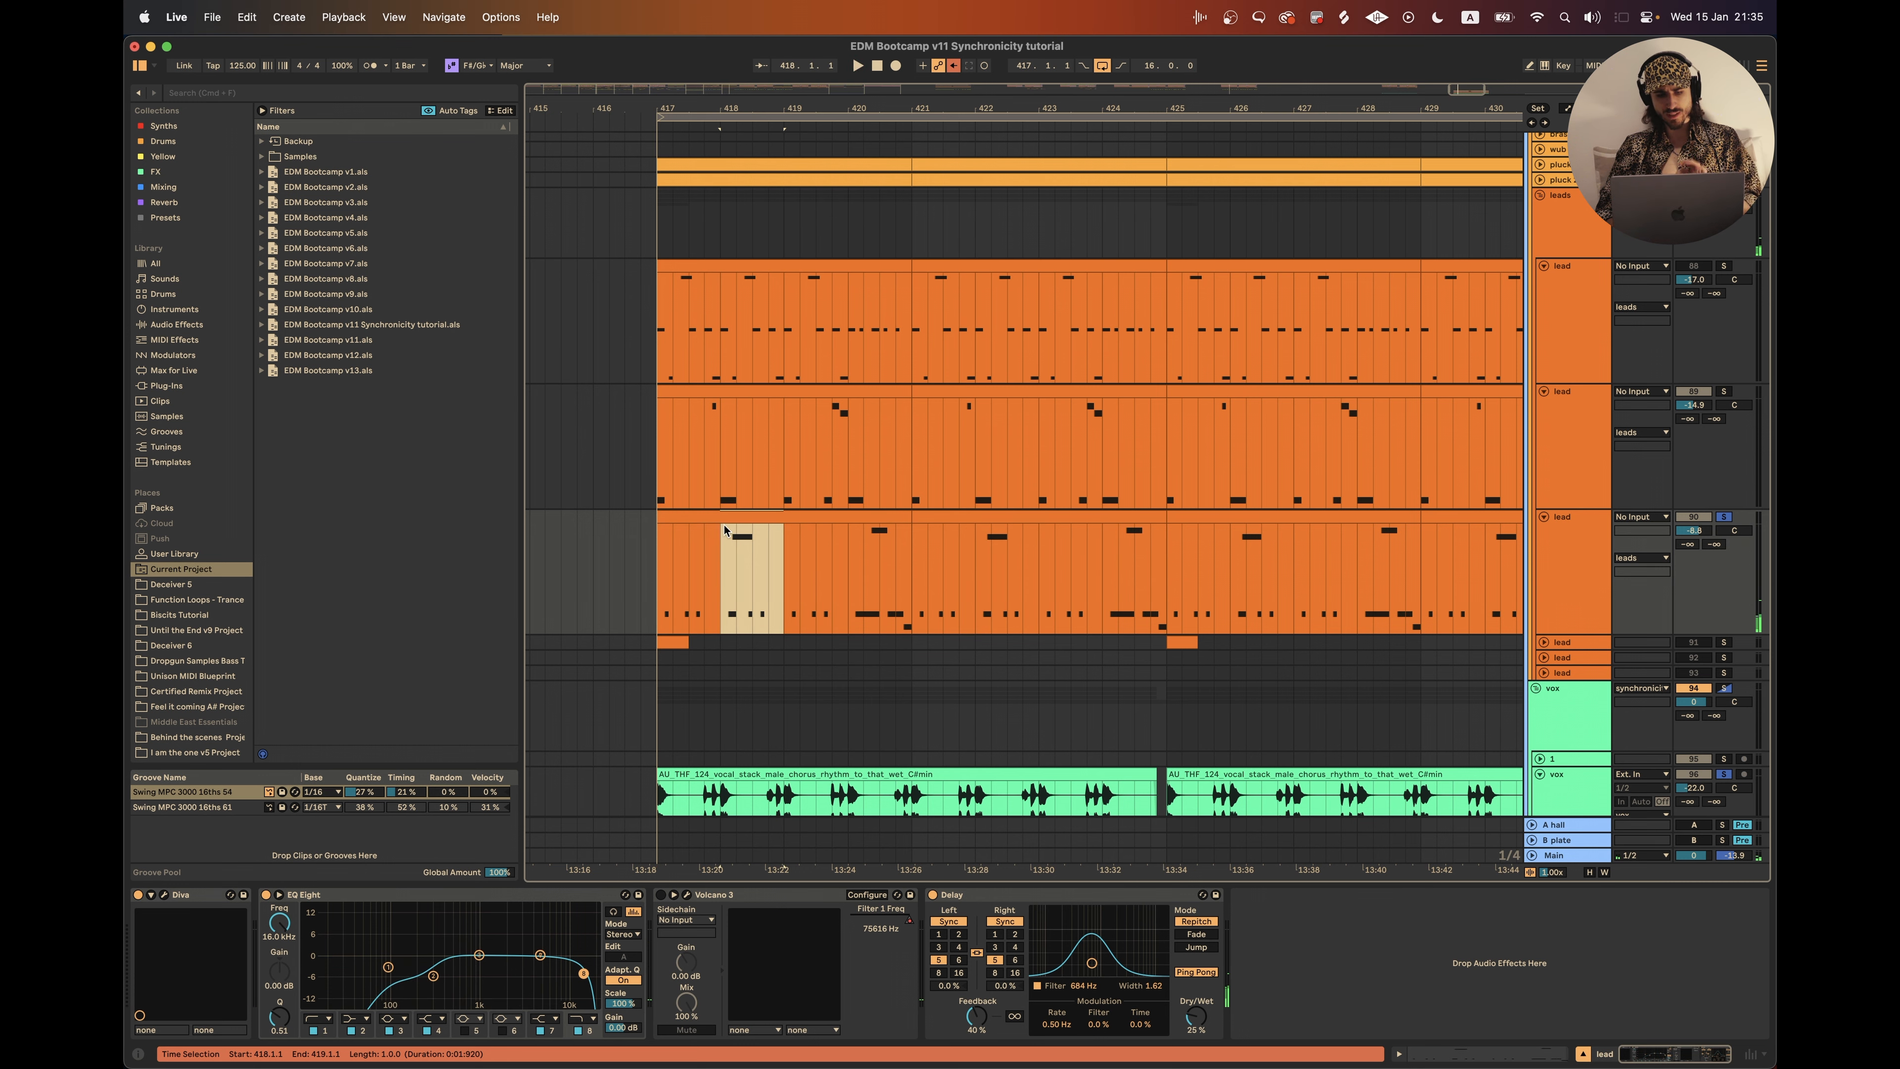
Step: Fold the leads group and the inst group
scroll(719, 521, up, 3)
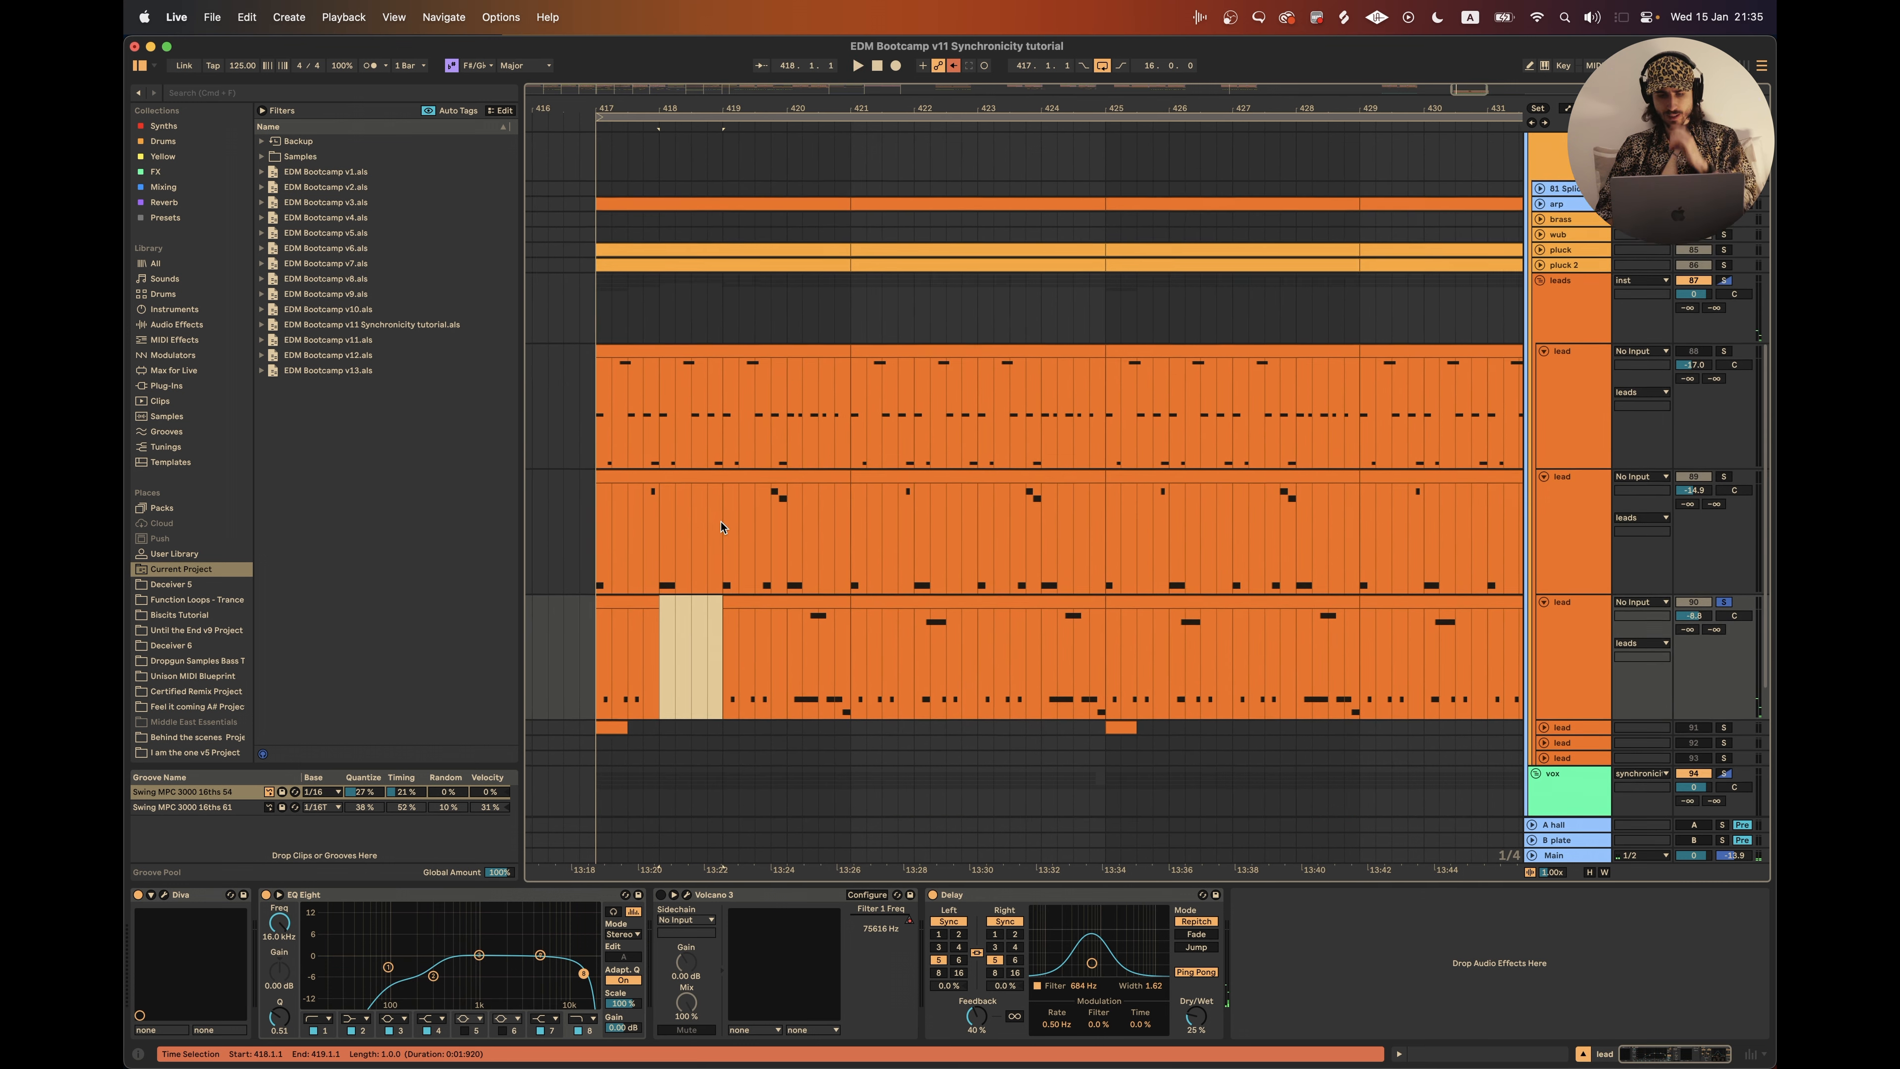
click(1540, 312)
scroll(1540, 299, up, 2)
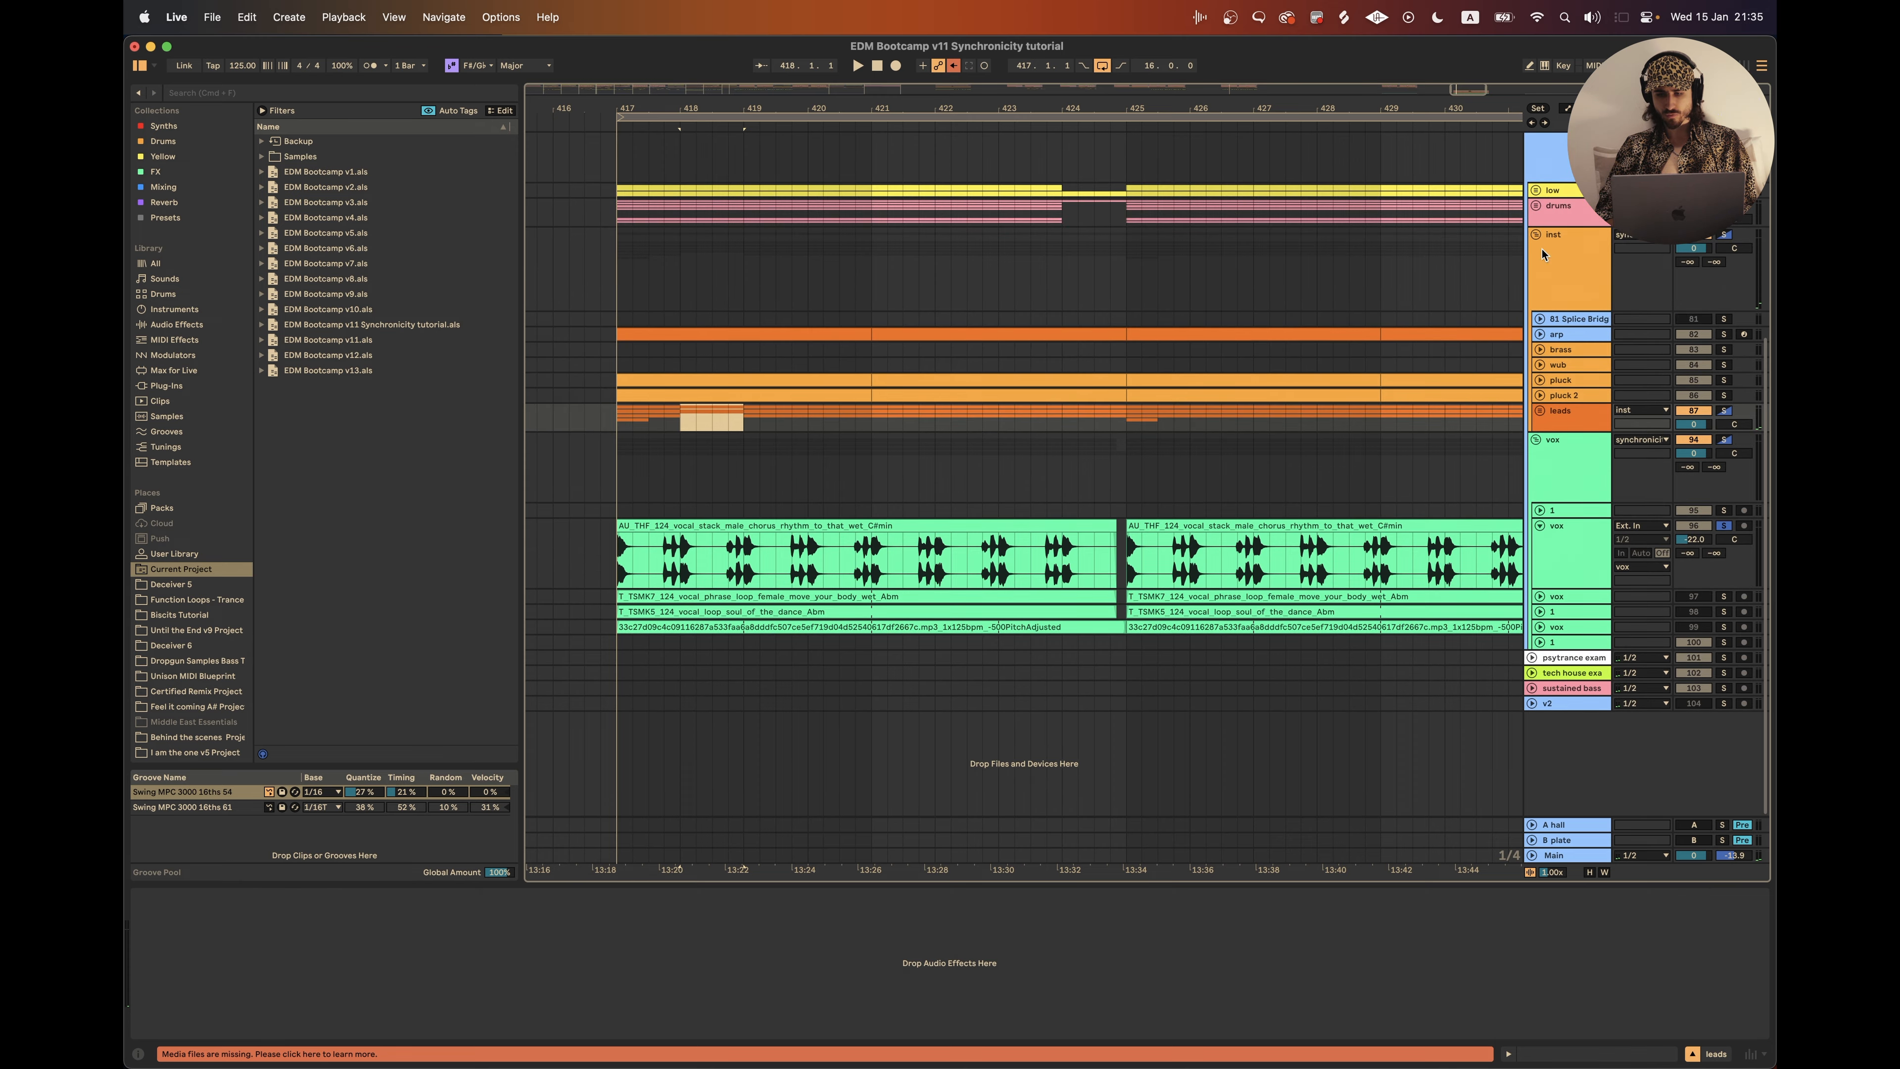
click(1536, 237)
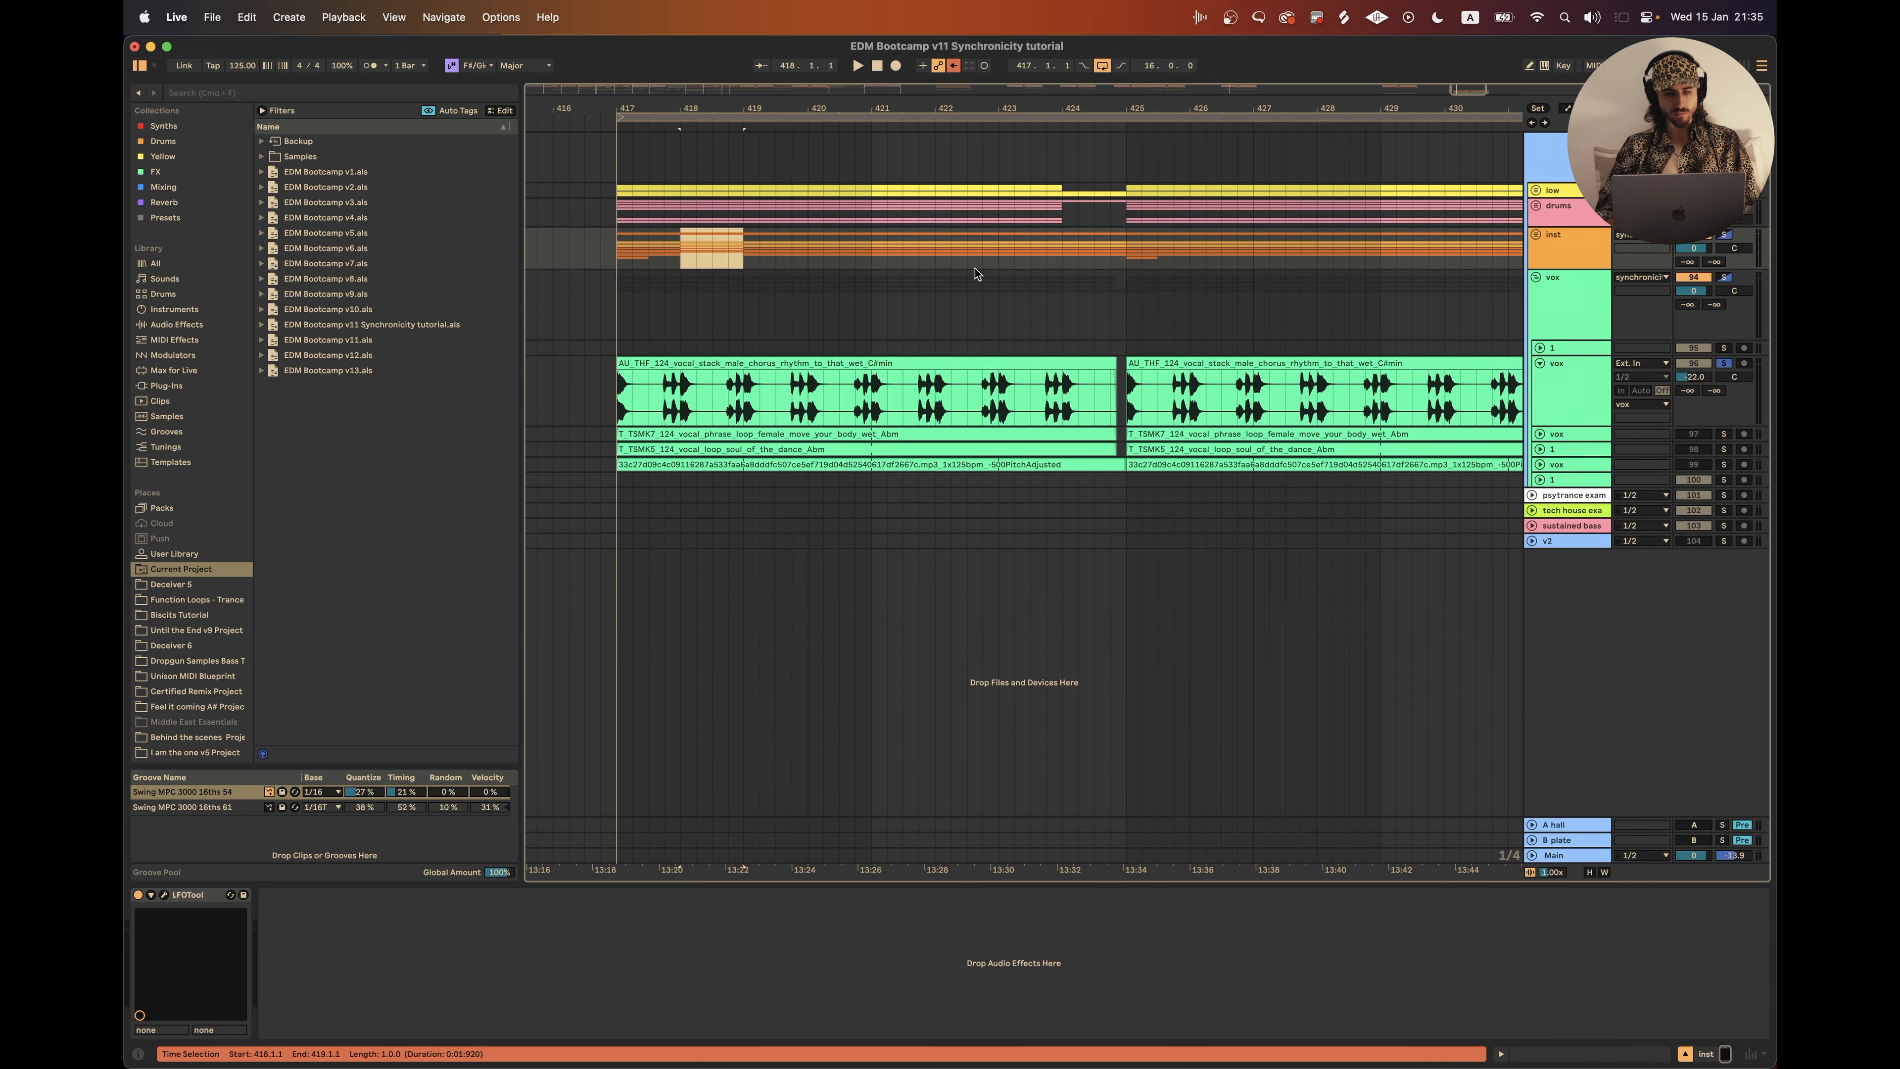
Step: Switch to Keynote, show the slide on distinct pulsation by genre, and select the orange psy trance bass bars
key(super+Tab)
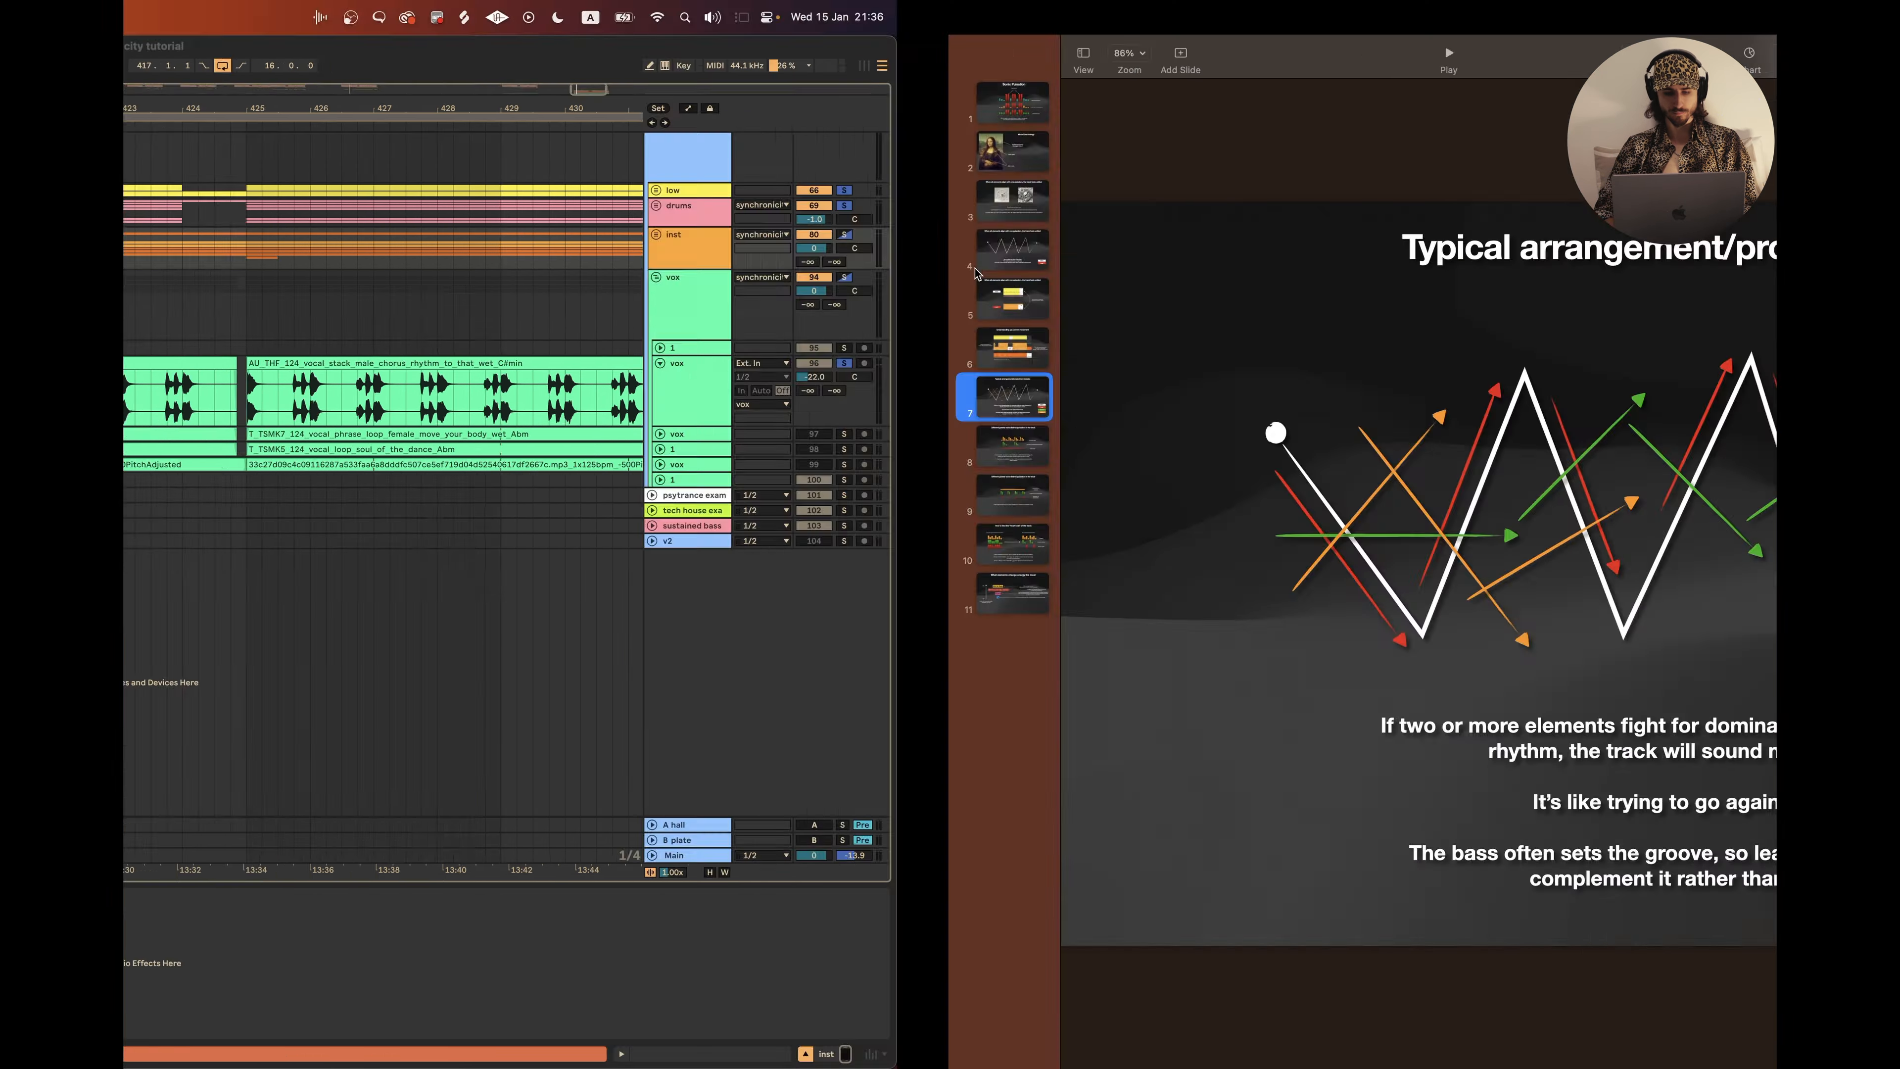
key(Down)
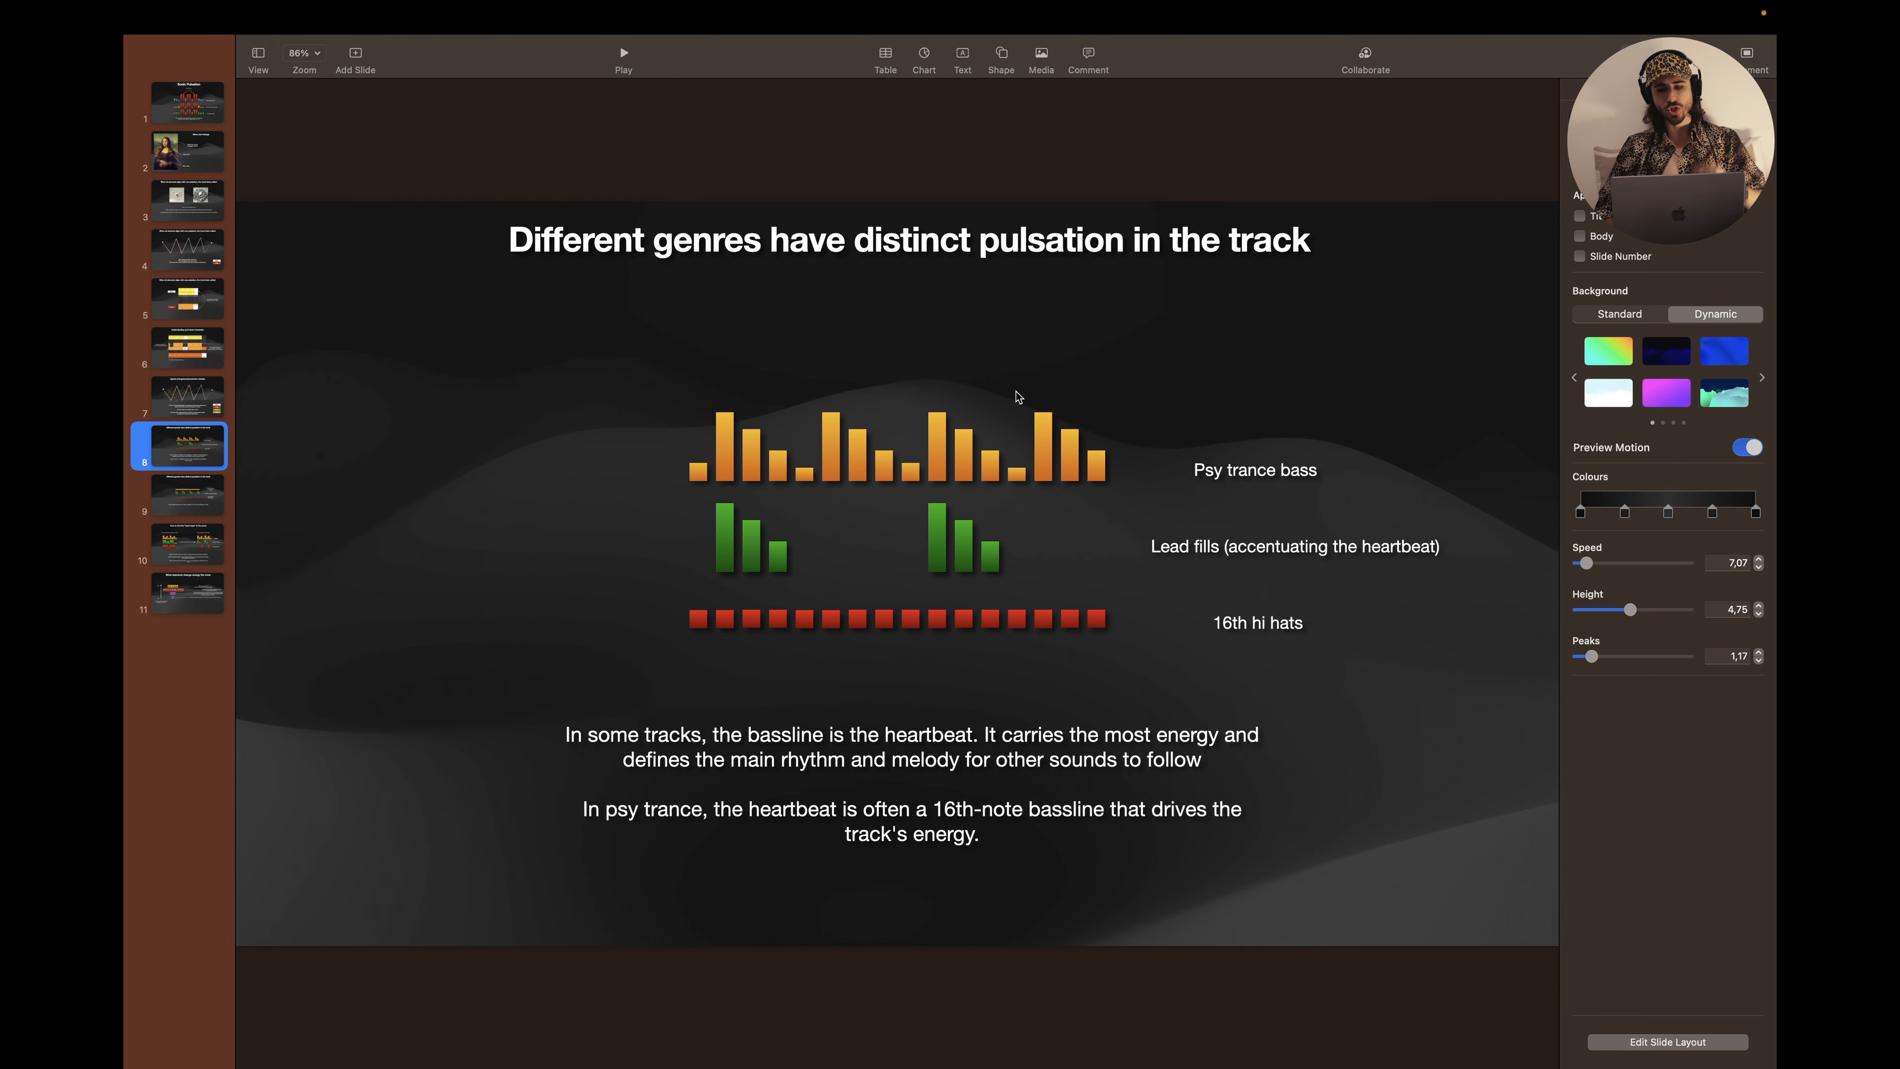
drag(621, 436, 1153, 469)
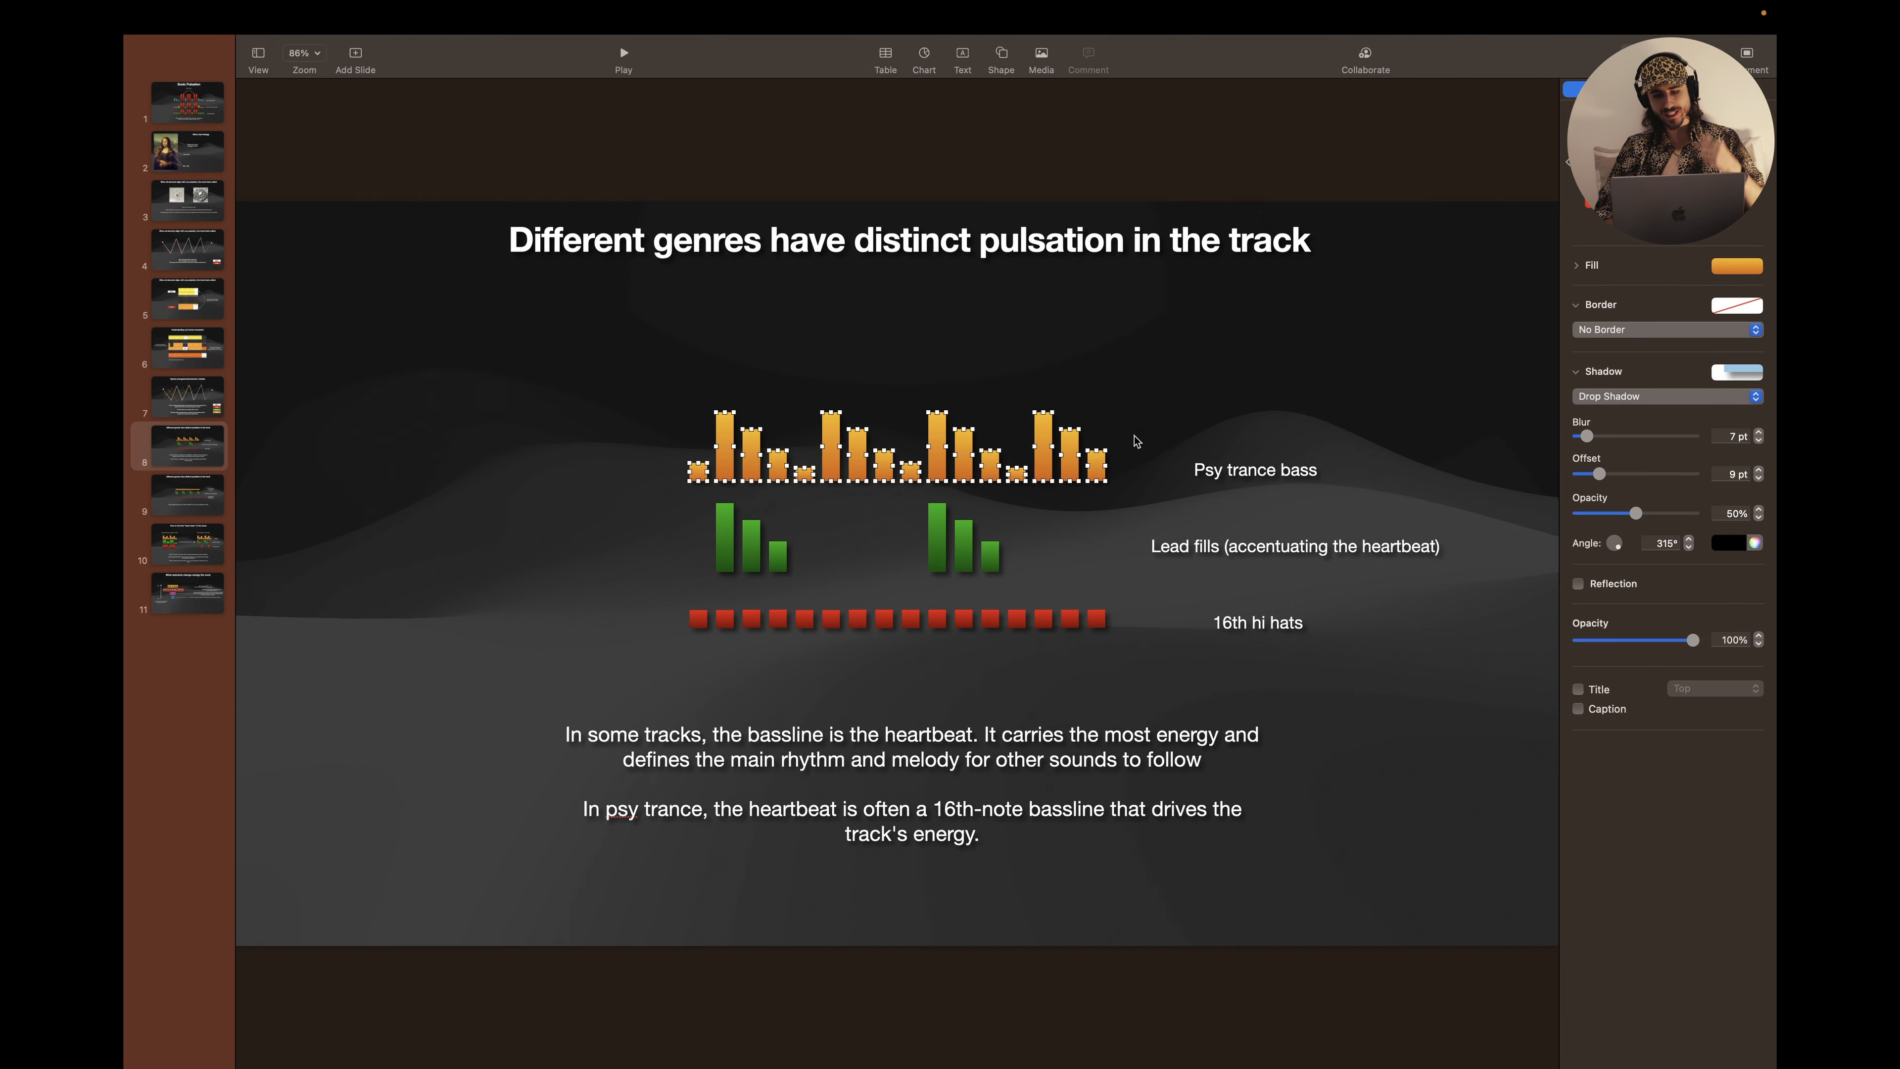
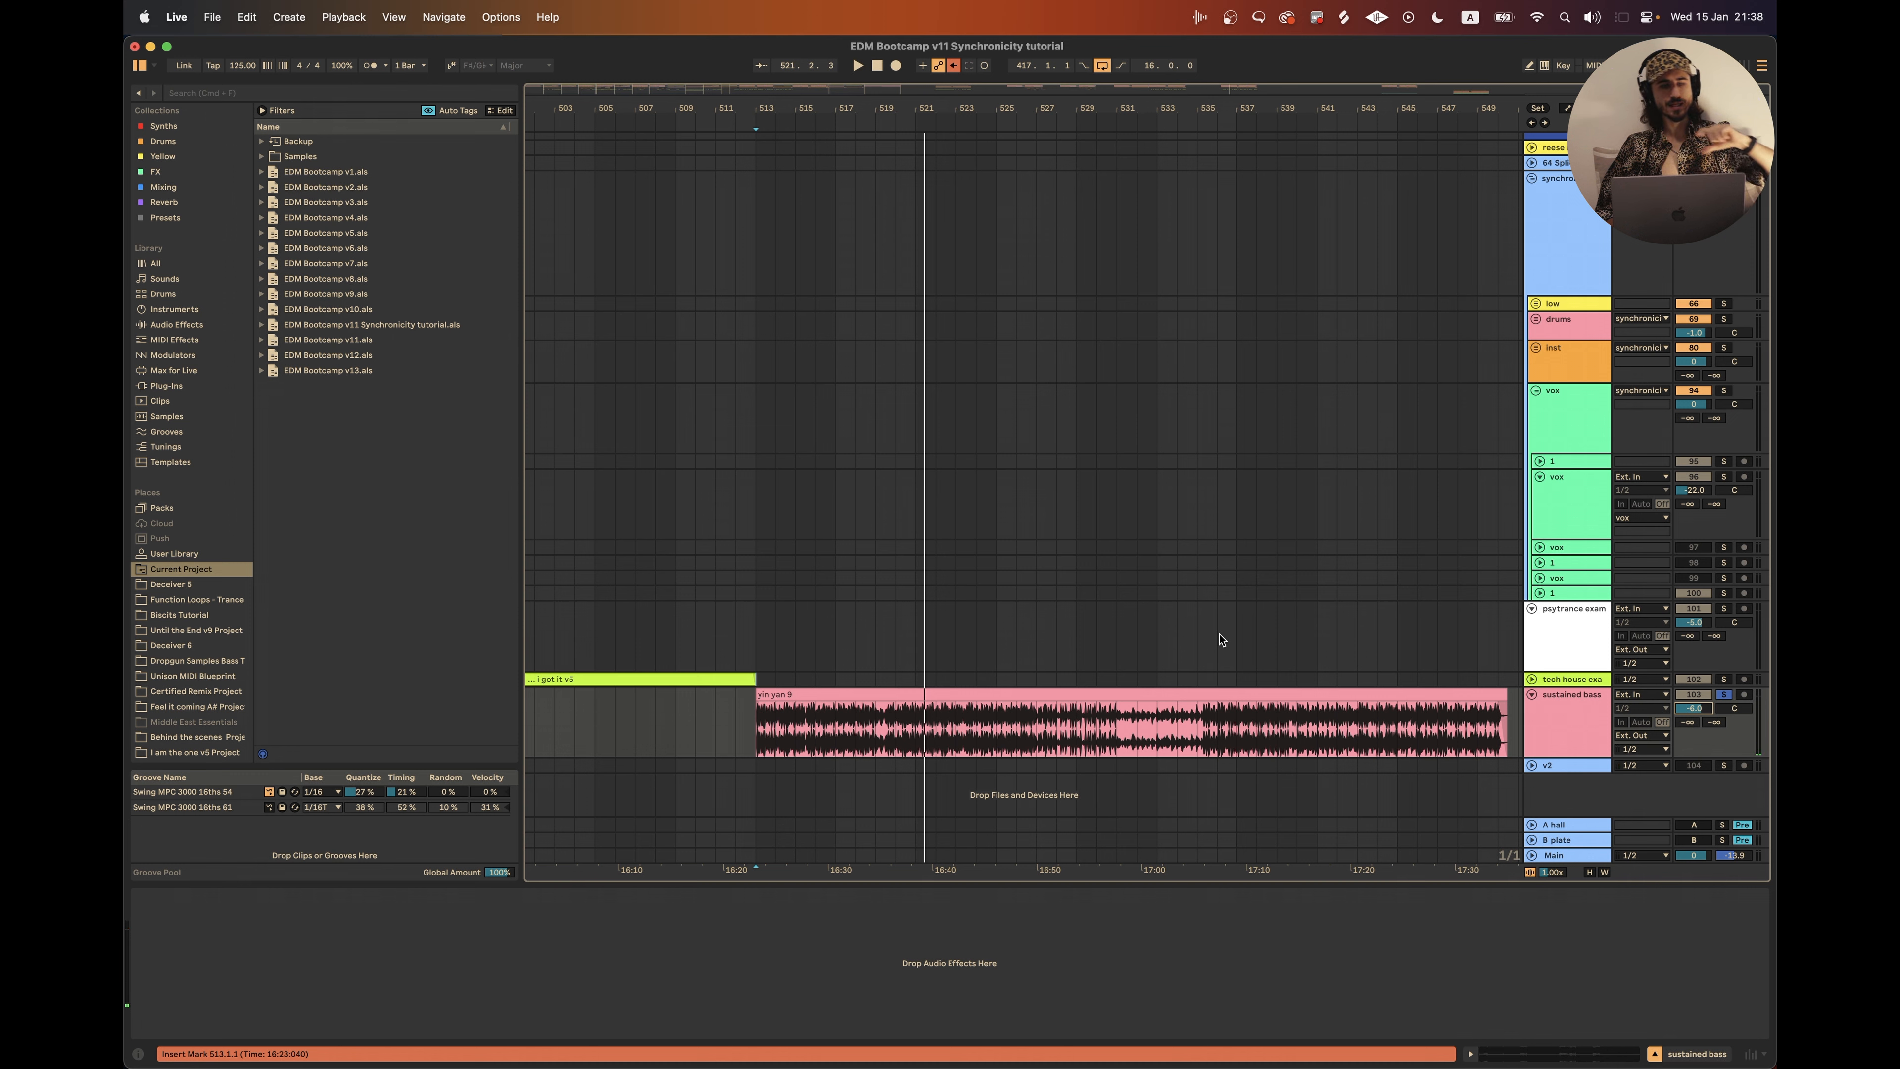
Step: Place the insert marker at bar 520 on the tech house example track and switch to Keynote
click(896, 679)
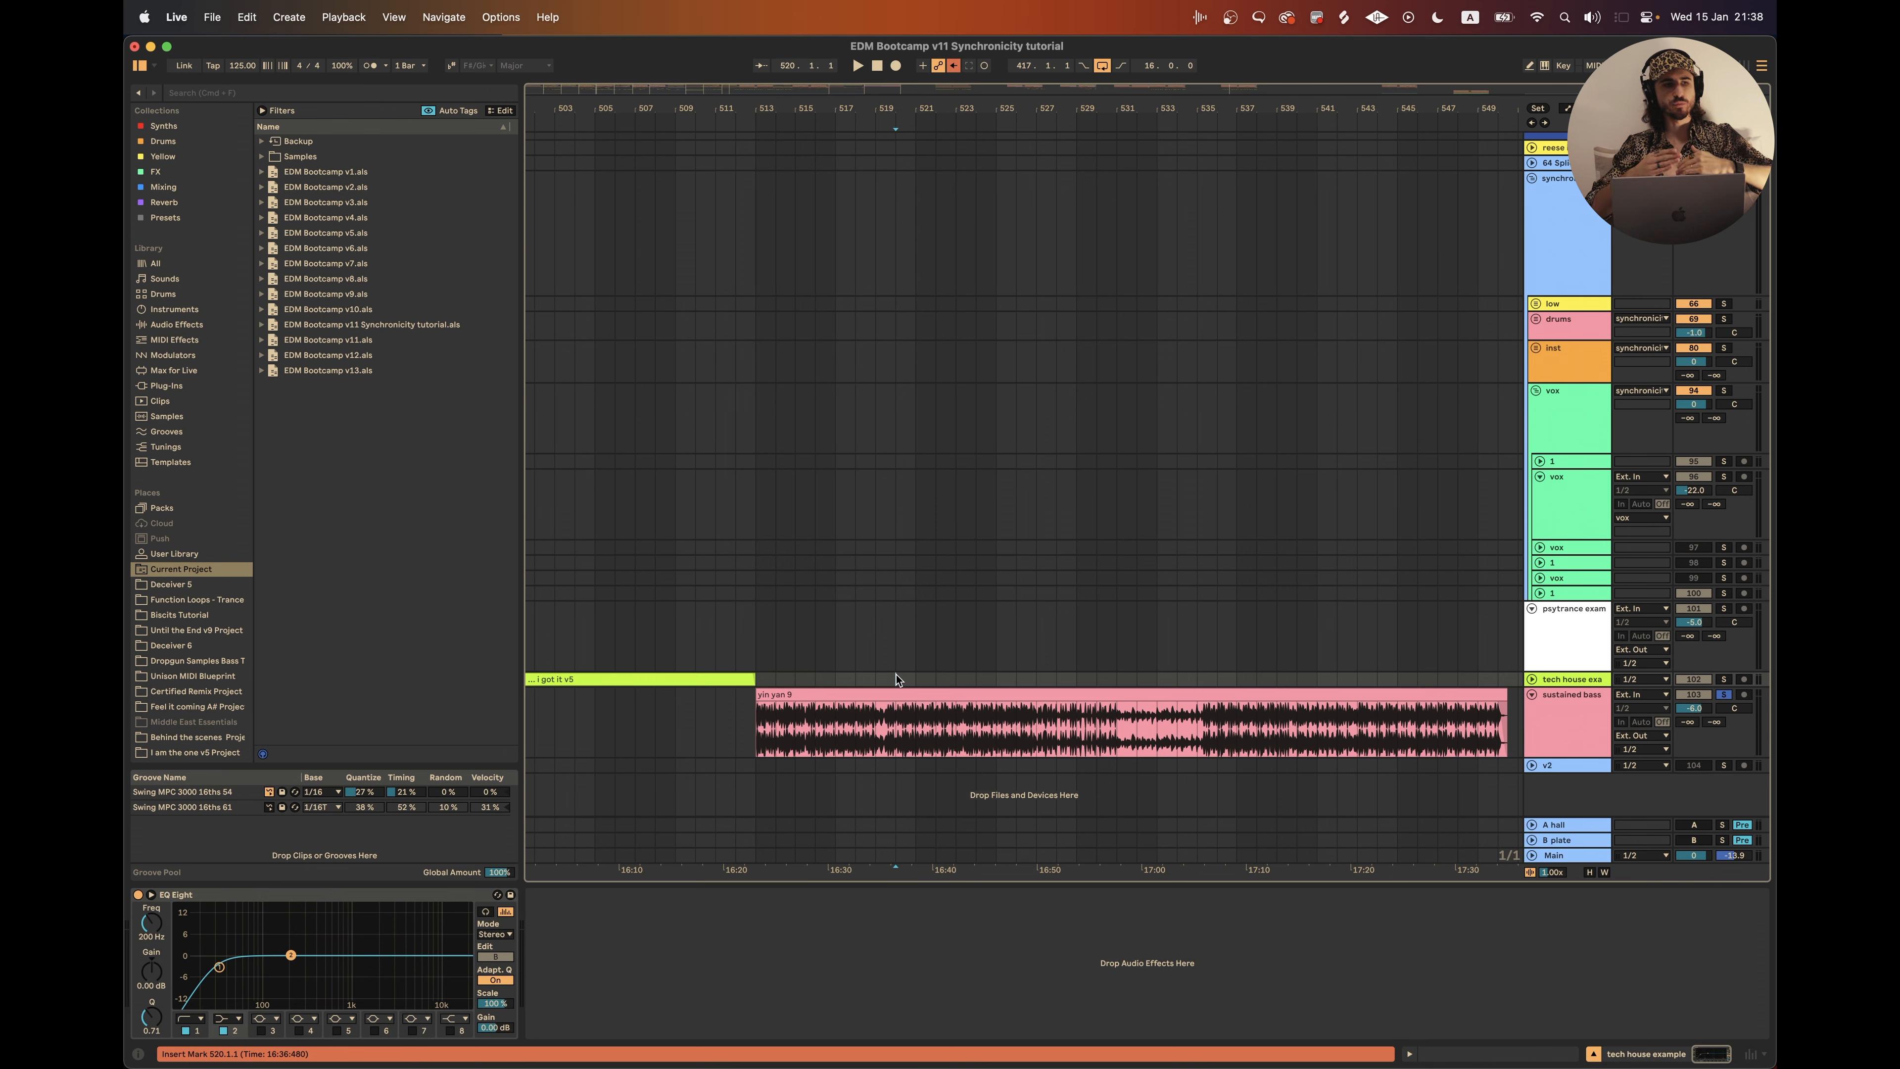
key(super+Tab)
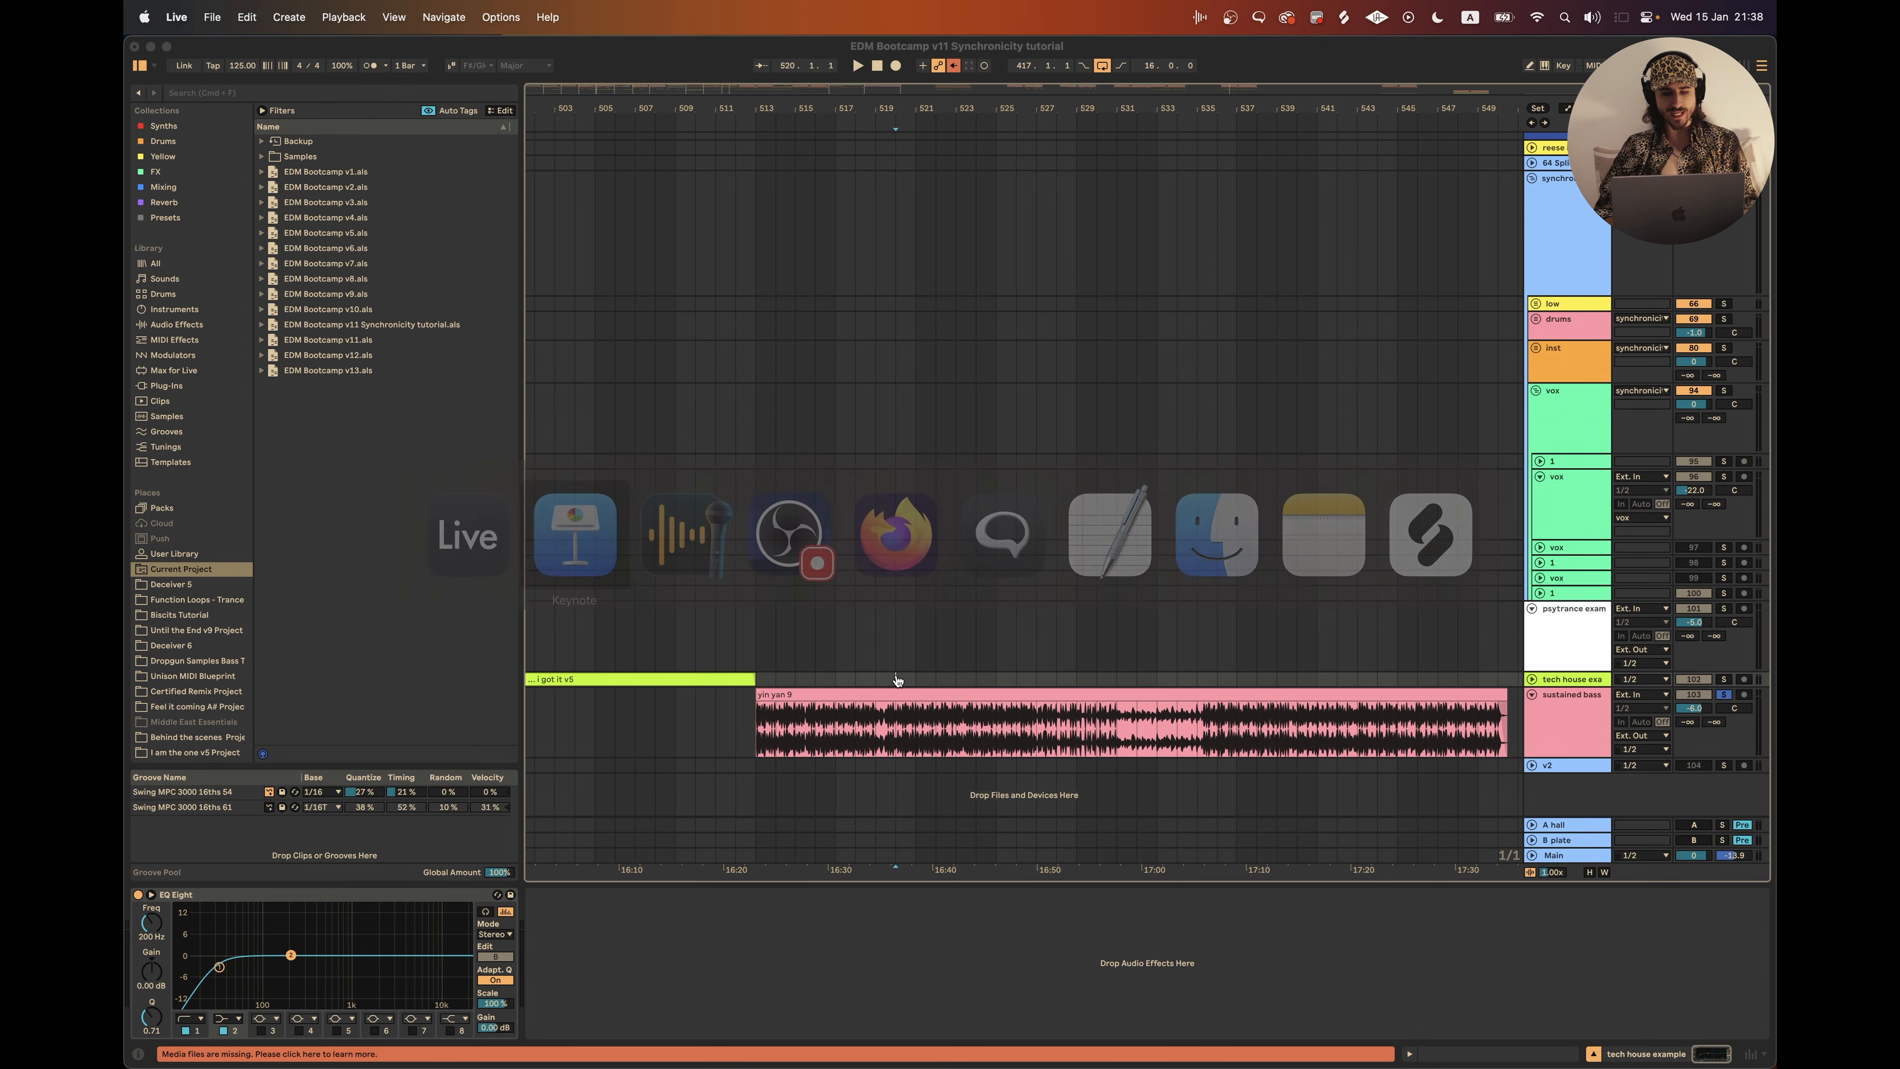
mouse_move(627, 546)
mouse_down()
mouse_move(1152, 555)
mouse_move(1120, 581)
mouse_move(1136, 554)
mouse_move(640, 556)
mouse_up()
Step: Return to Live, play the sustained bass example from bar 521, and stop playback
key(super+Tab)
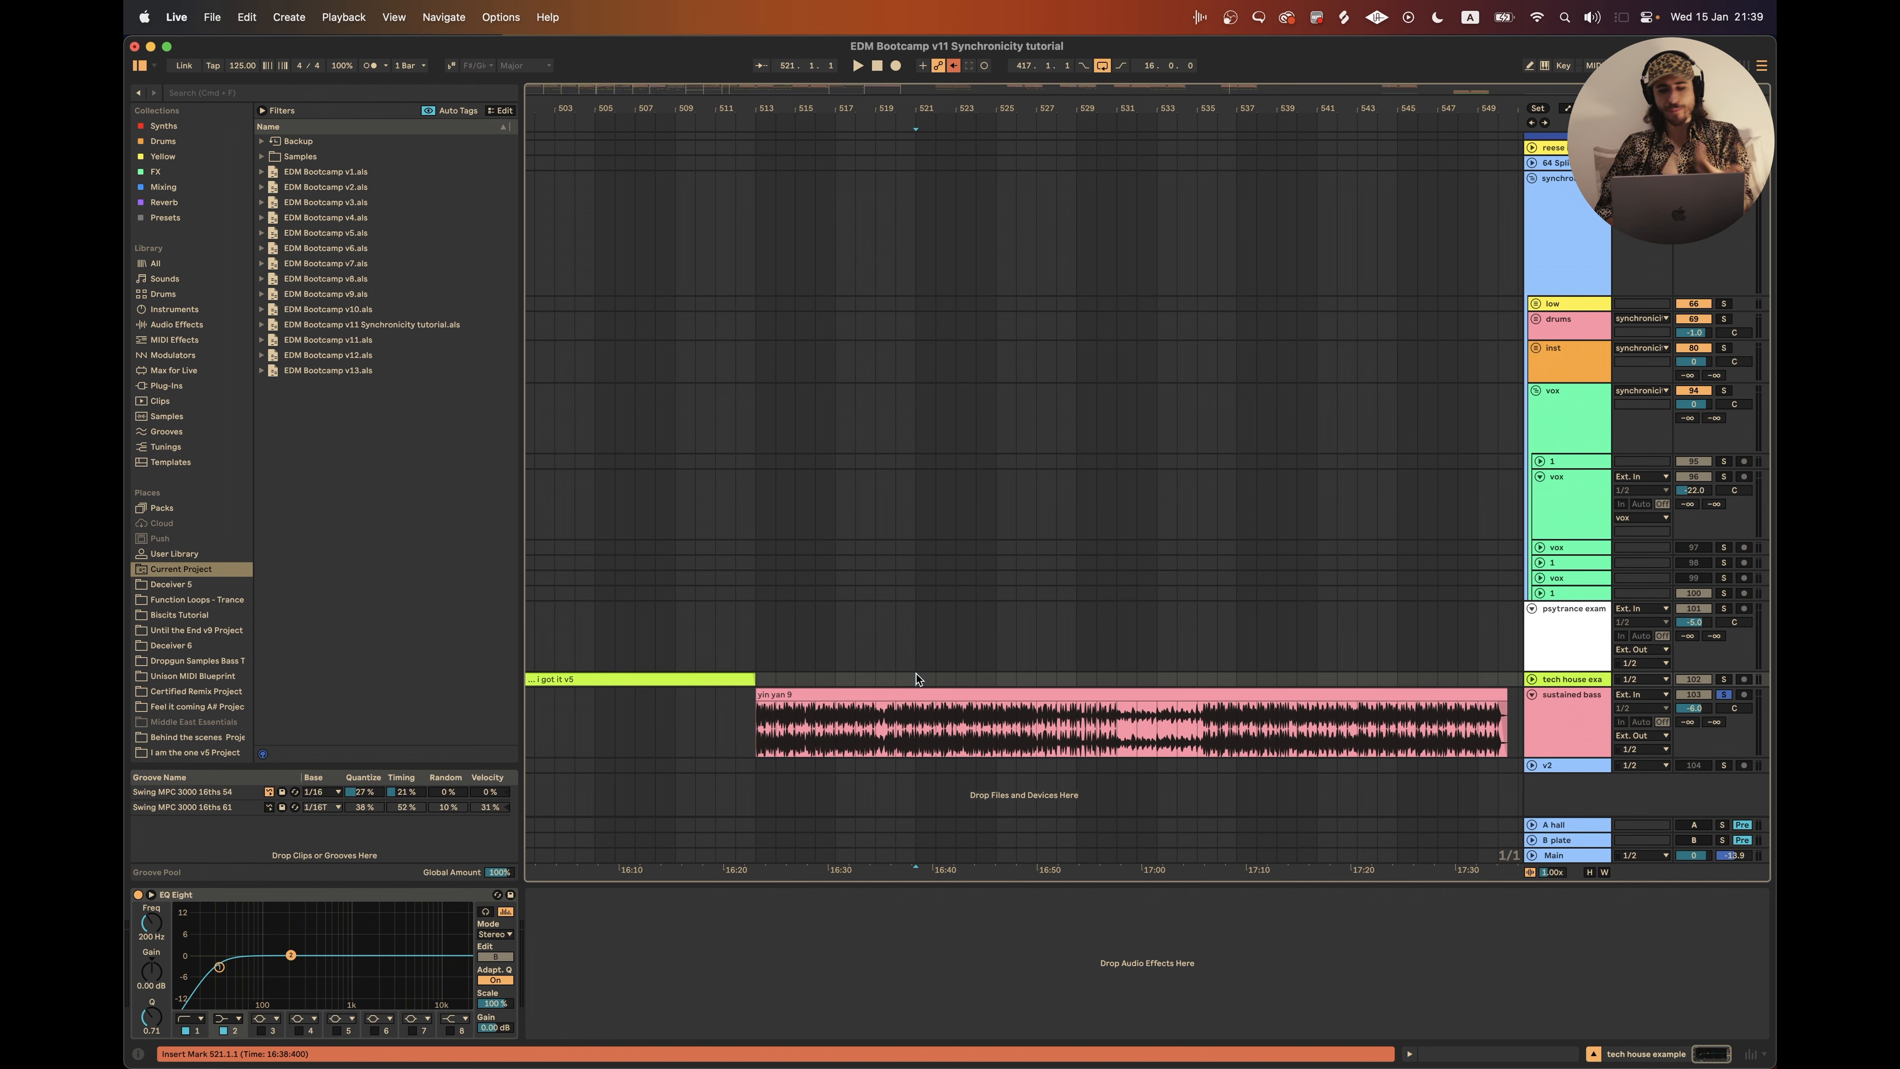
key(space)
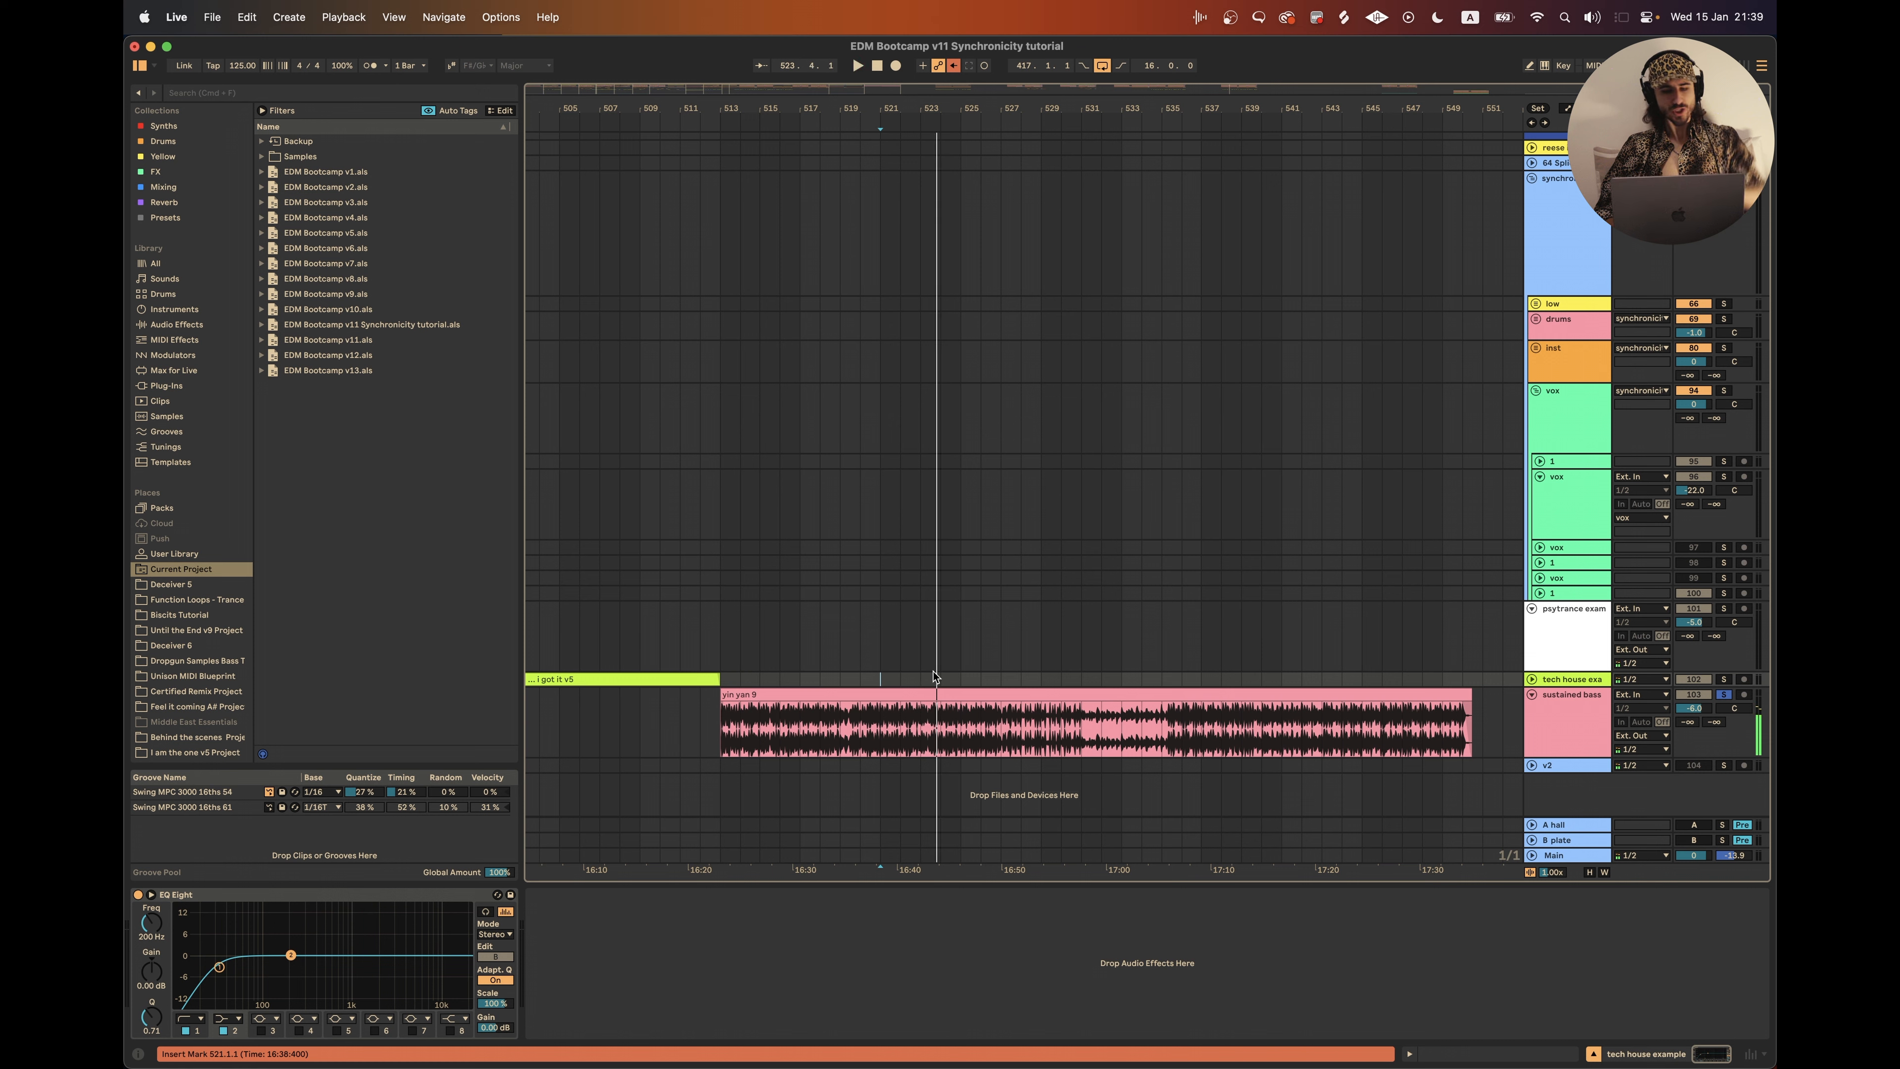
key(space)
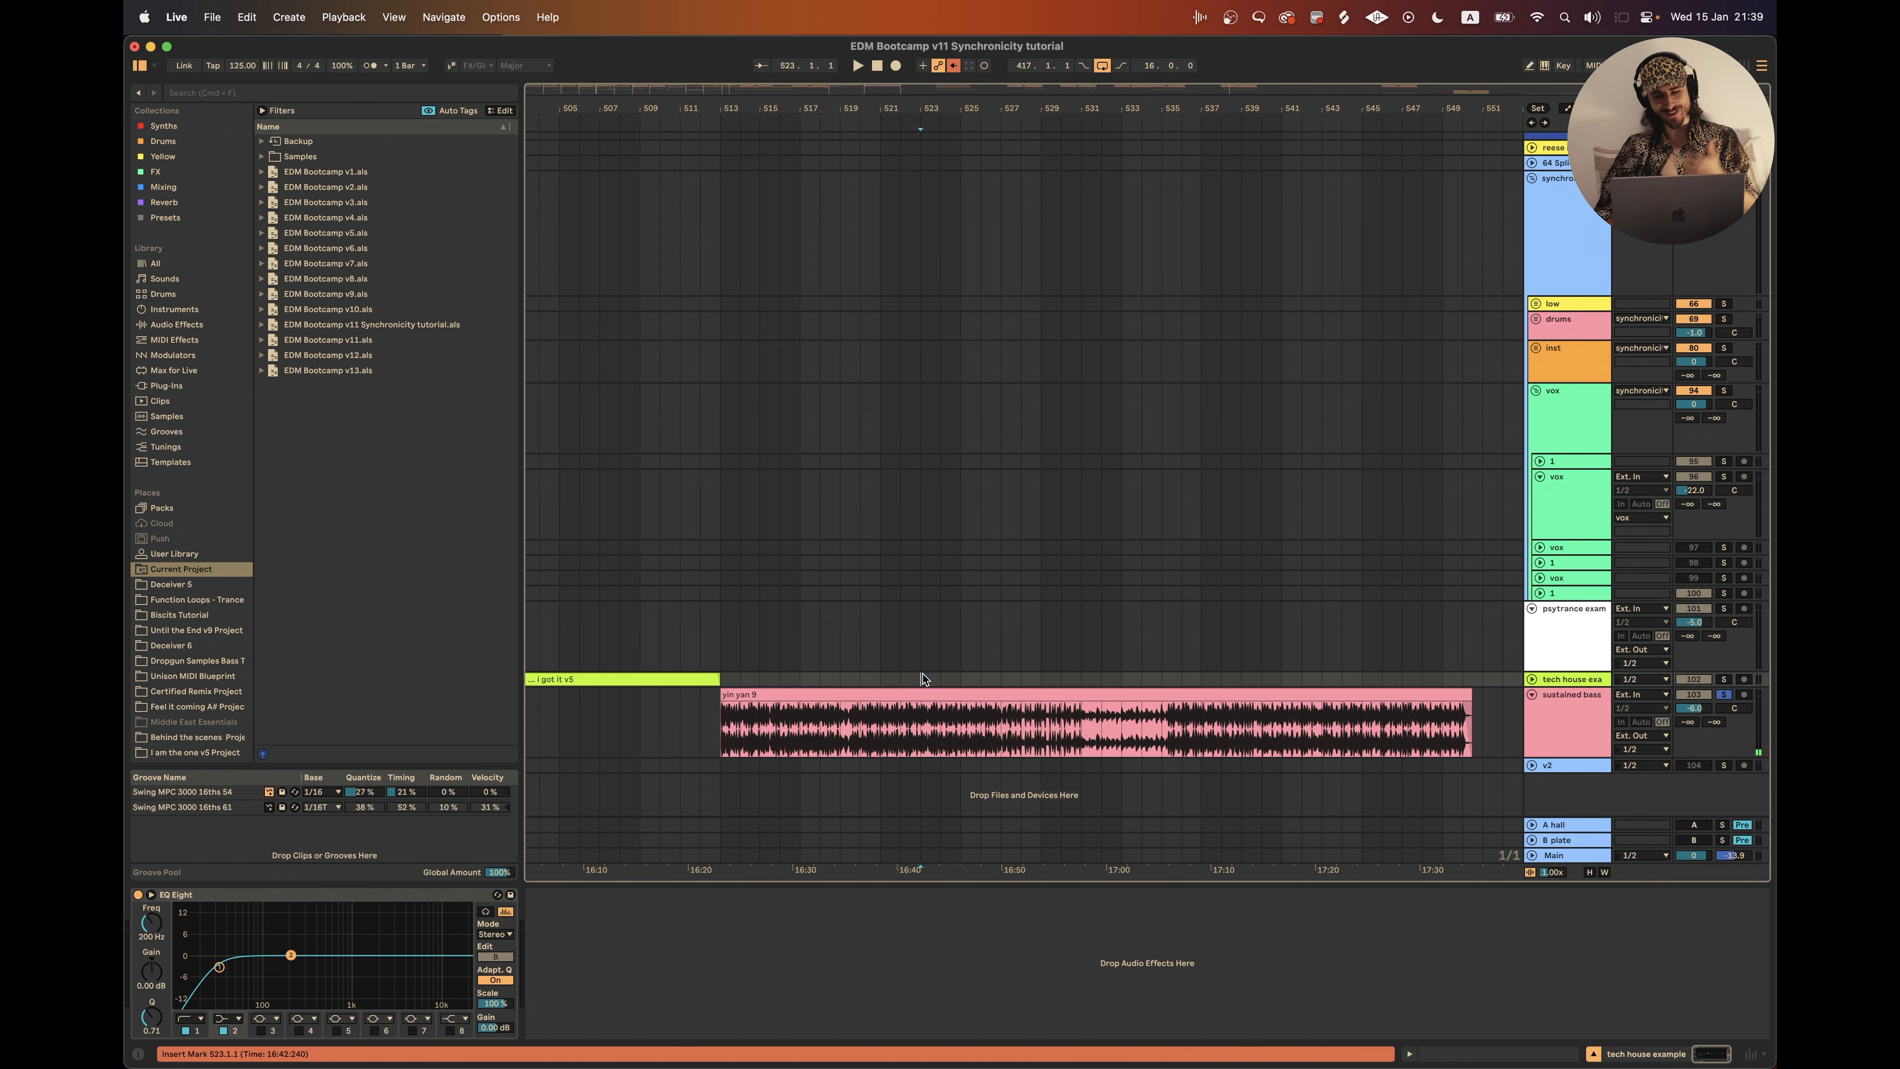
Step: Play the sustained bass example from bar 523 and stop playback
key(space)
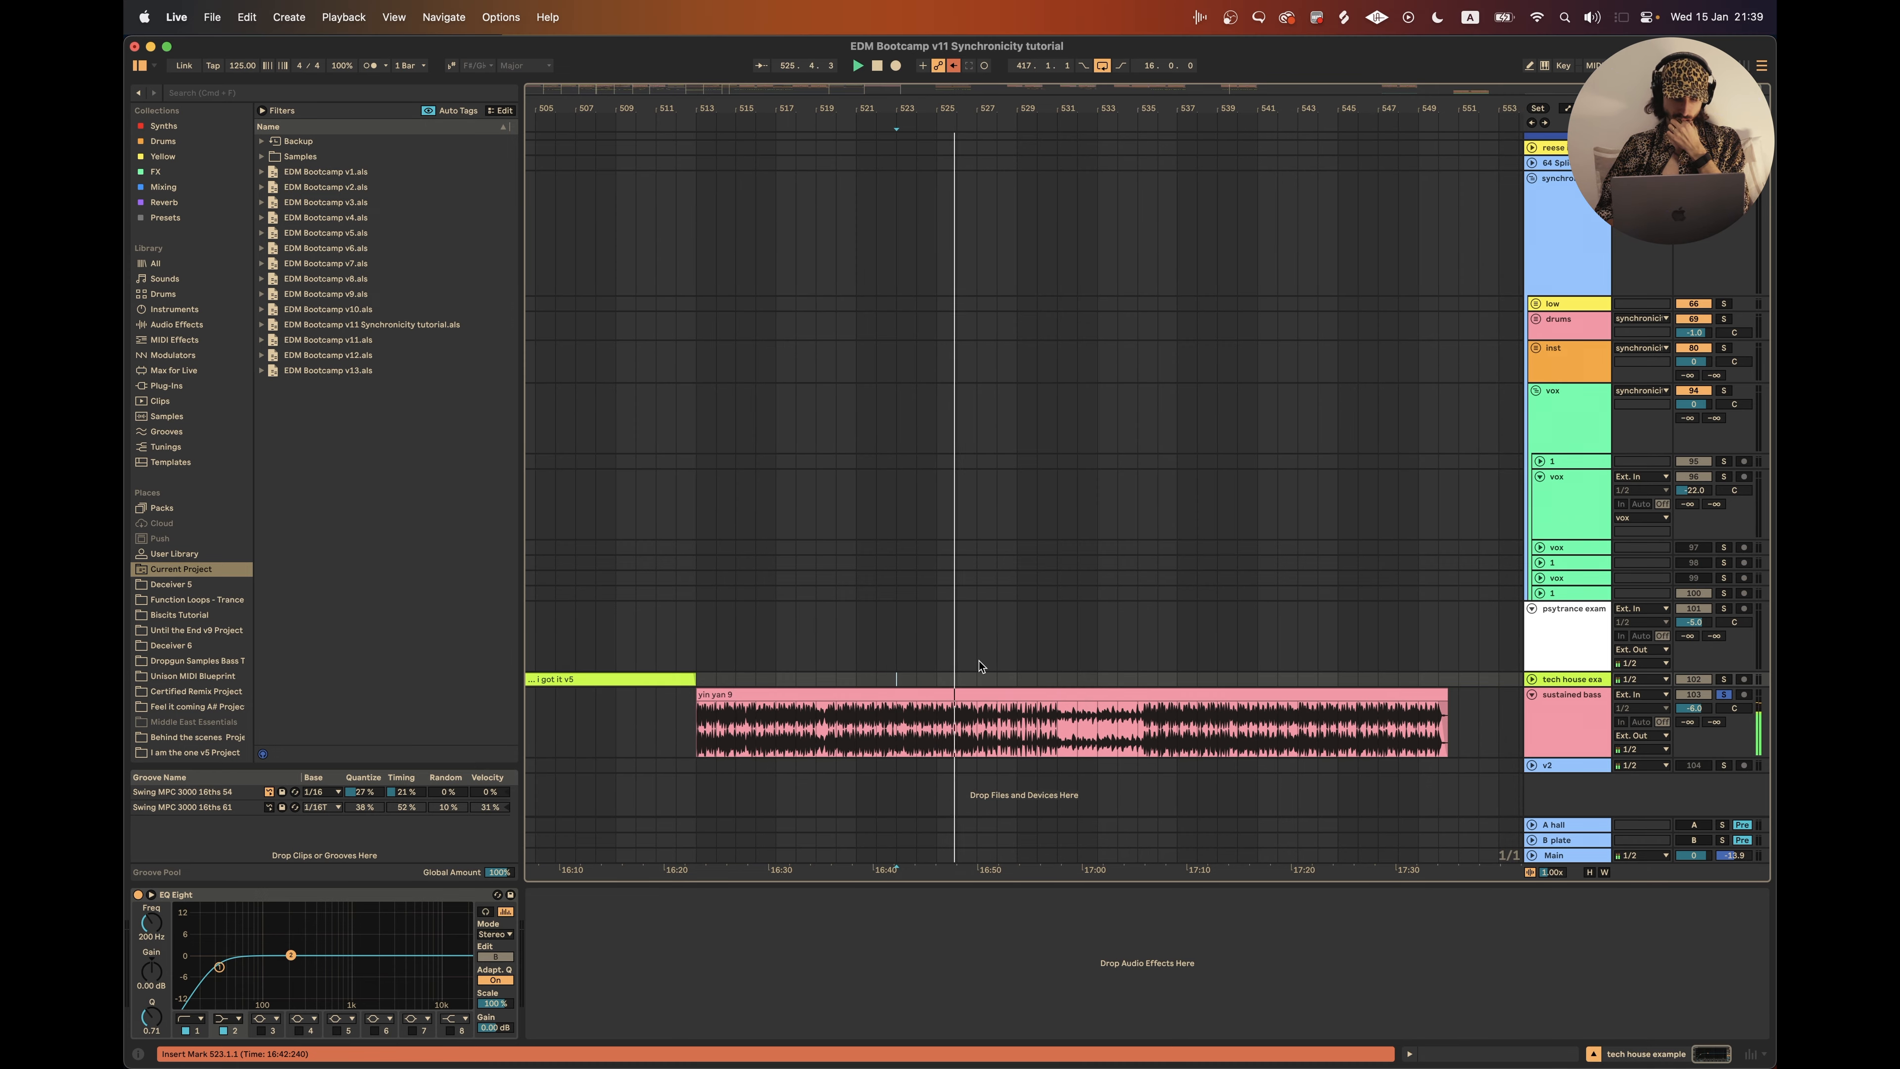
scroll(994, 665, down, 1)
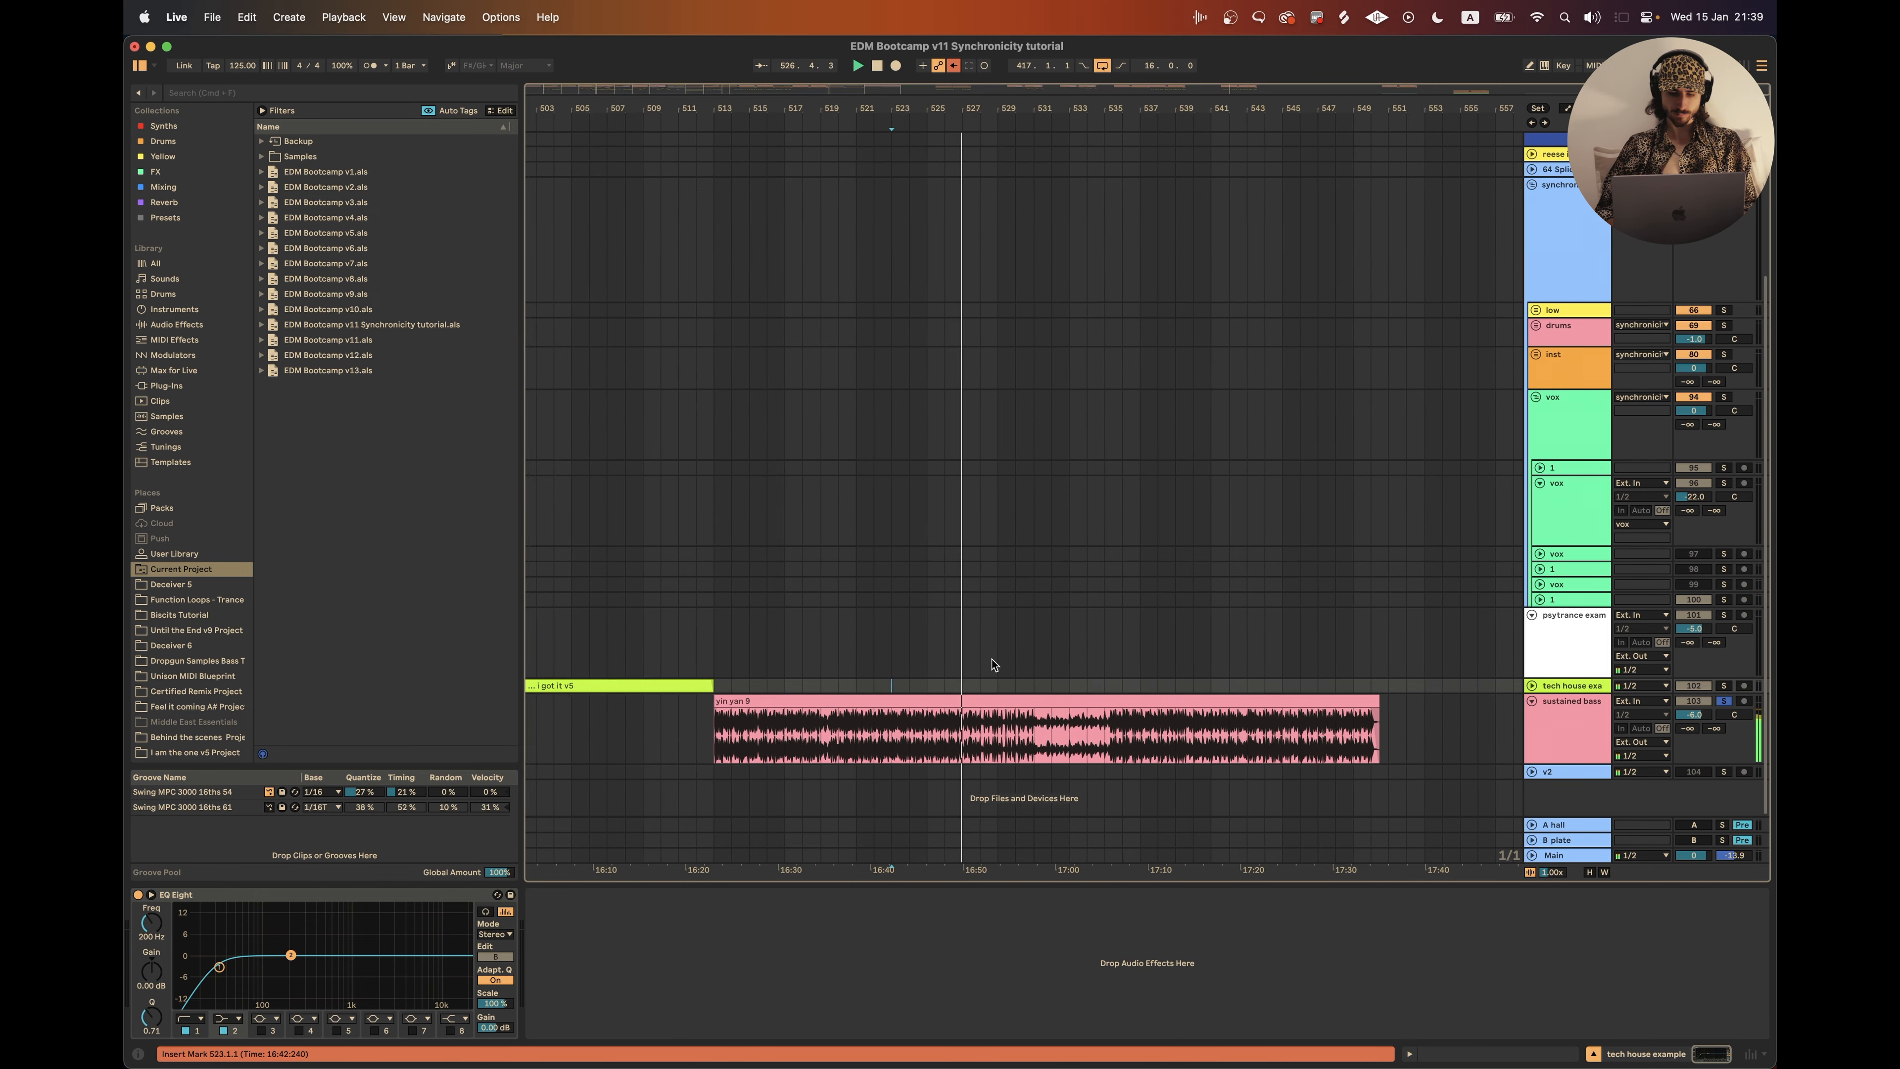
scroll(993, 664, down, 2)
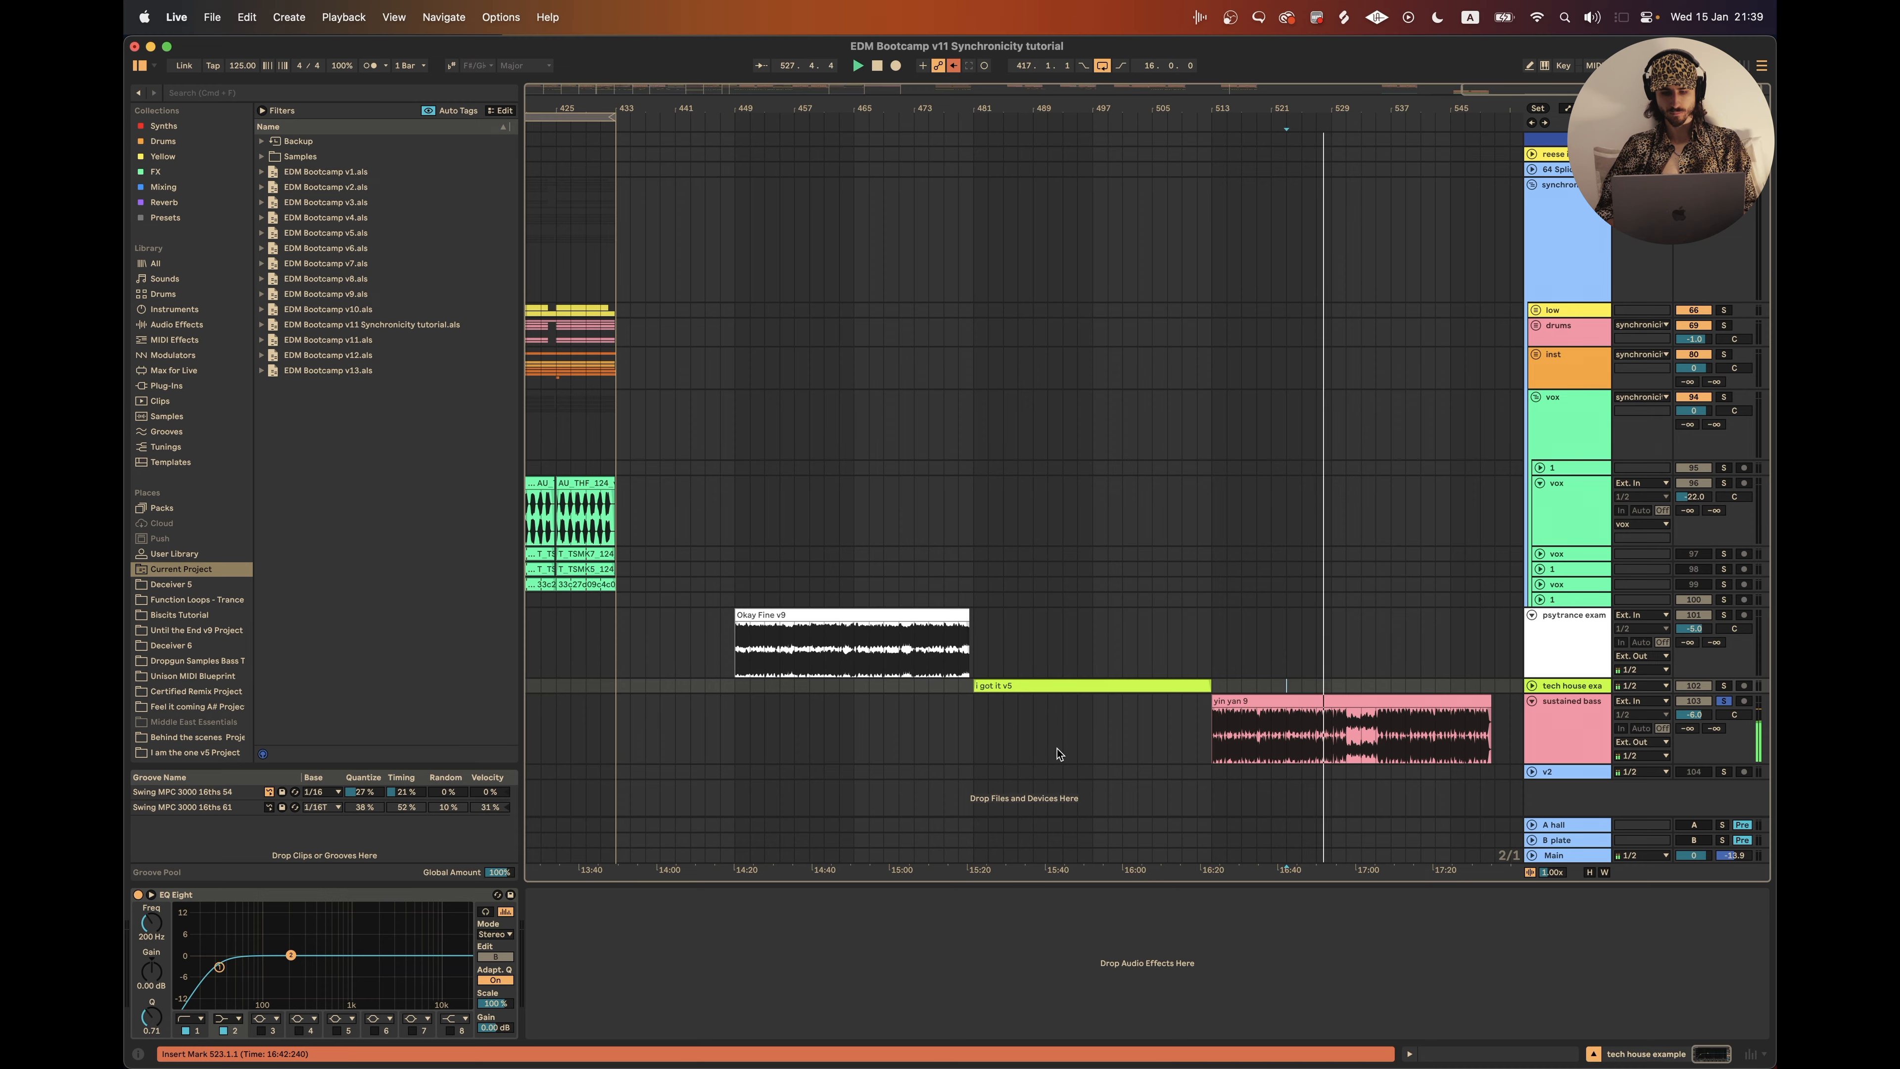
key(space)
Step: Unfold the tech house example track and enlarge its height to show the waveform
scroll(997, 709, up, 2)
click(1532, 686)
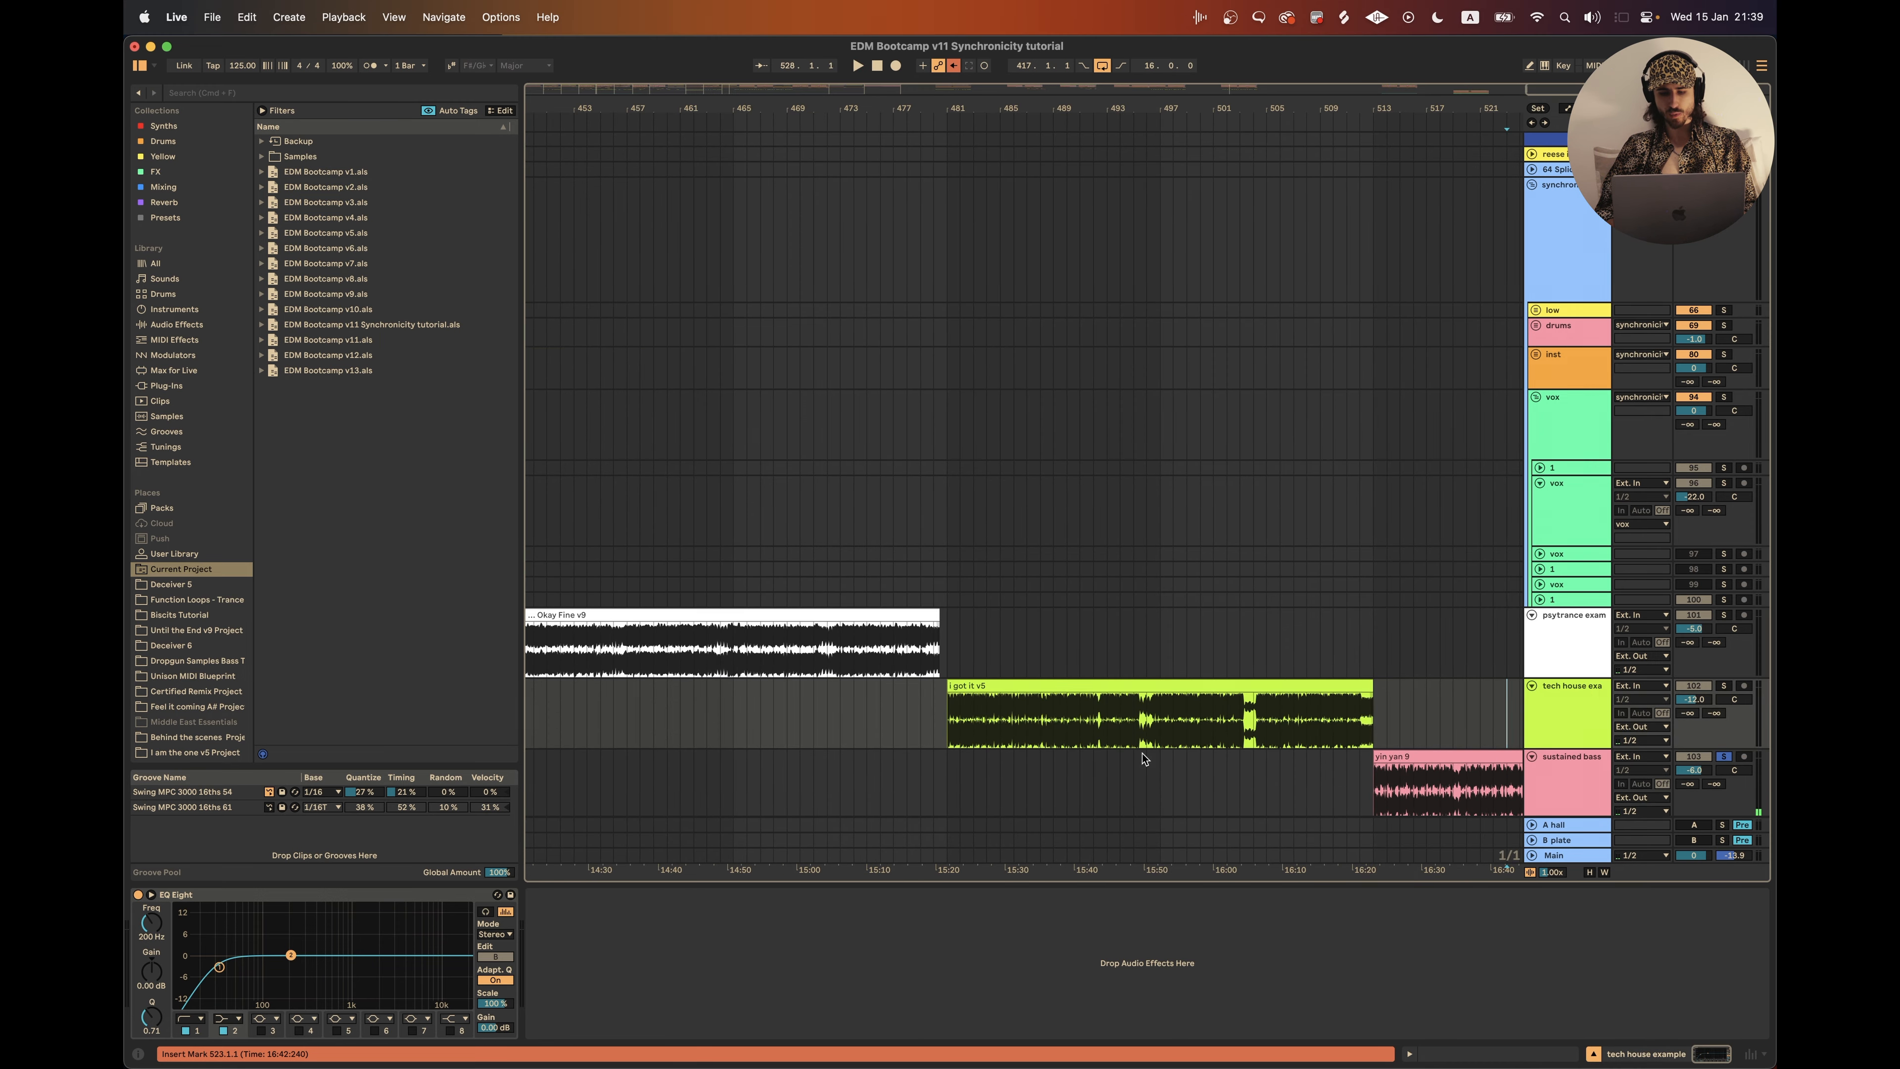
scroll(1142, 759, up, 2)
click(1563, 710)
key(alt+plus)
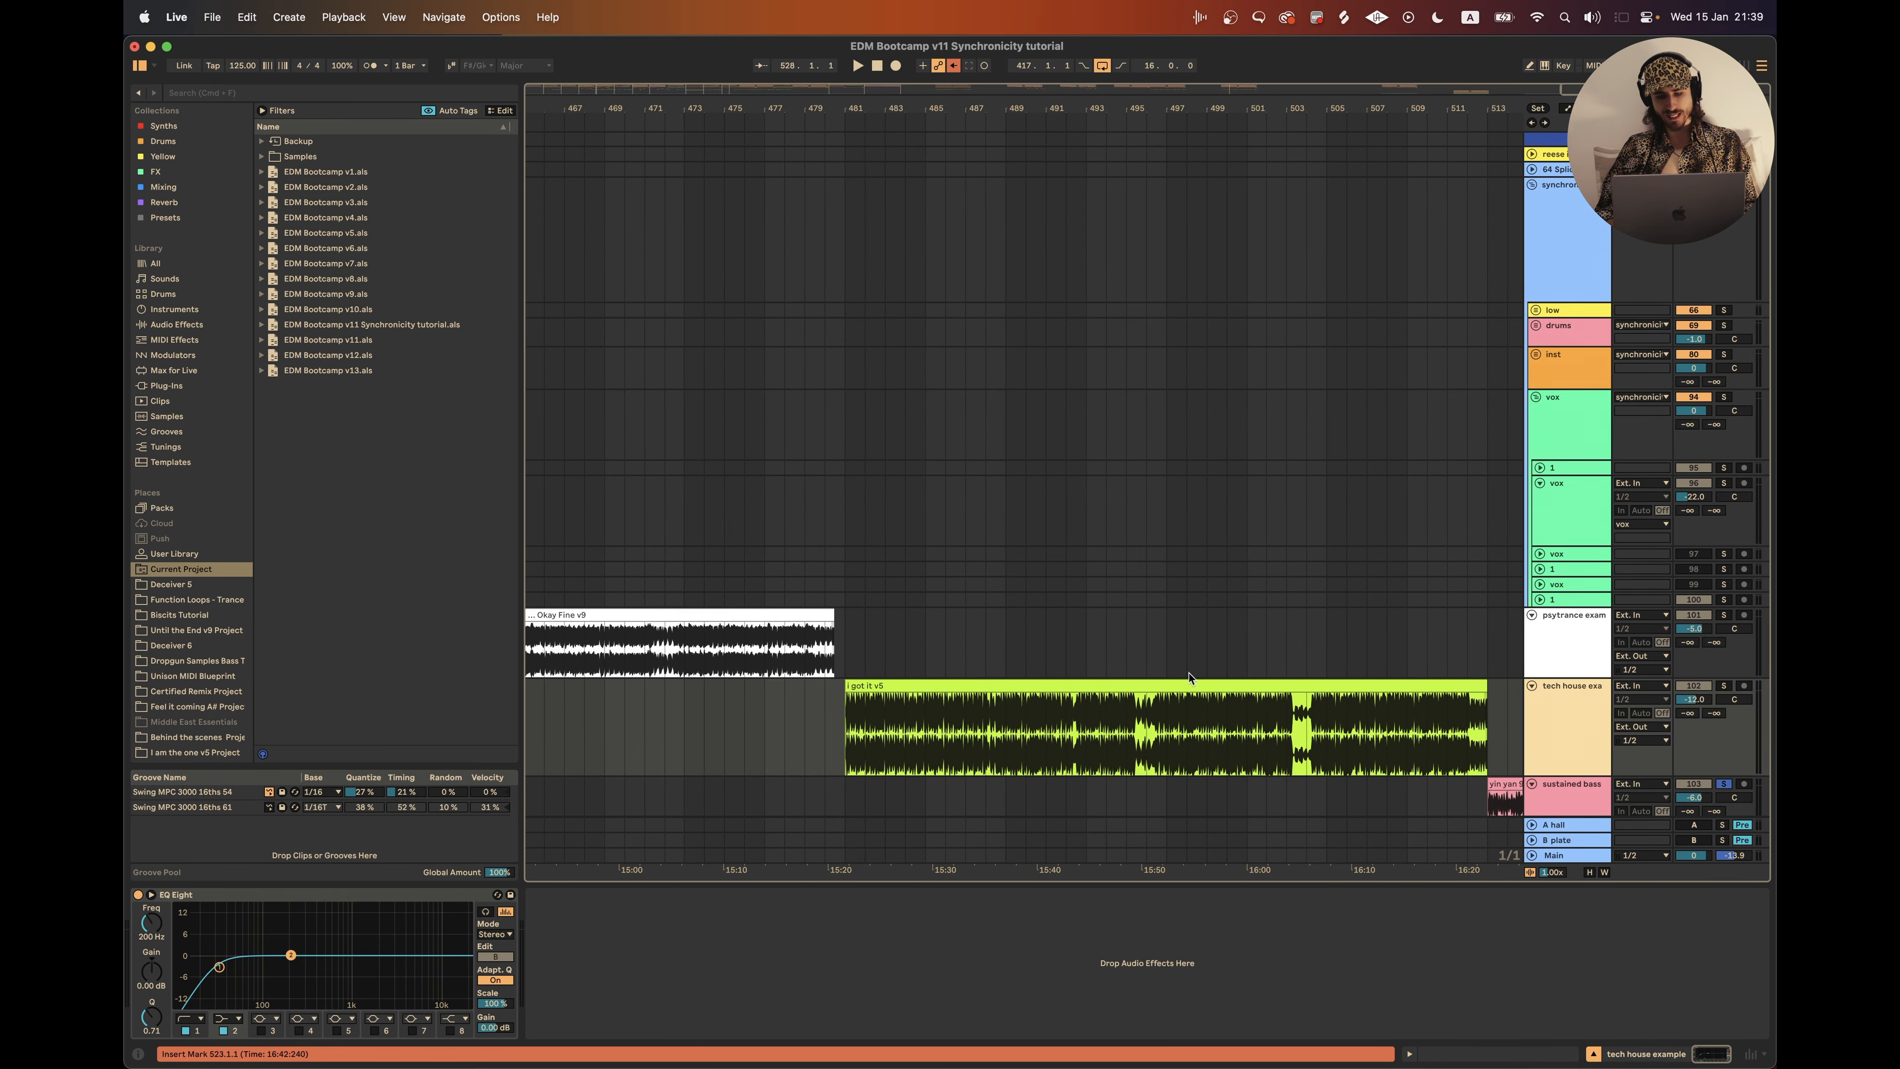
Step: Solo the tech house example track, then switch to Keynote and box-select the green lead bars on the genre pulsation slide
scroll(1190, 677, down, 2)
scroll(982, 625, up, 2)
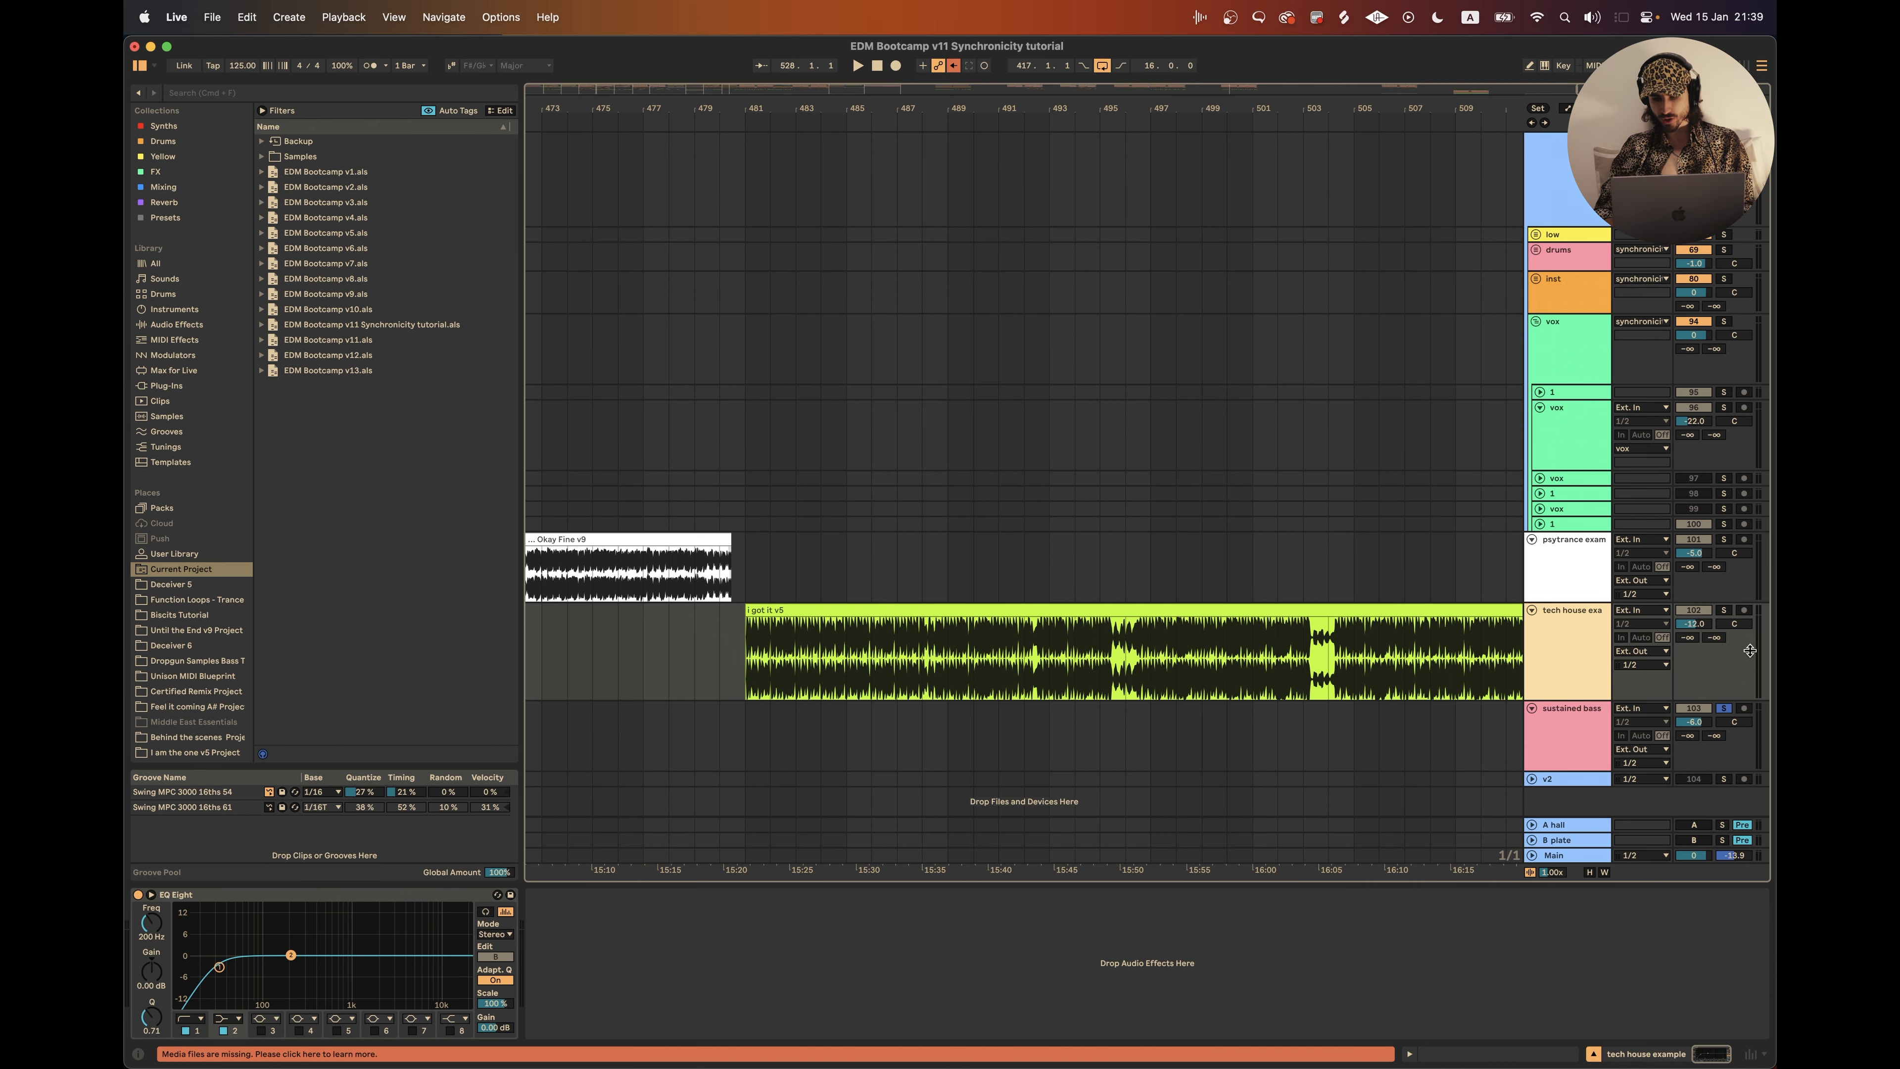
click(862, 696)
click(824, 676)
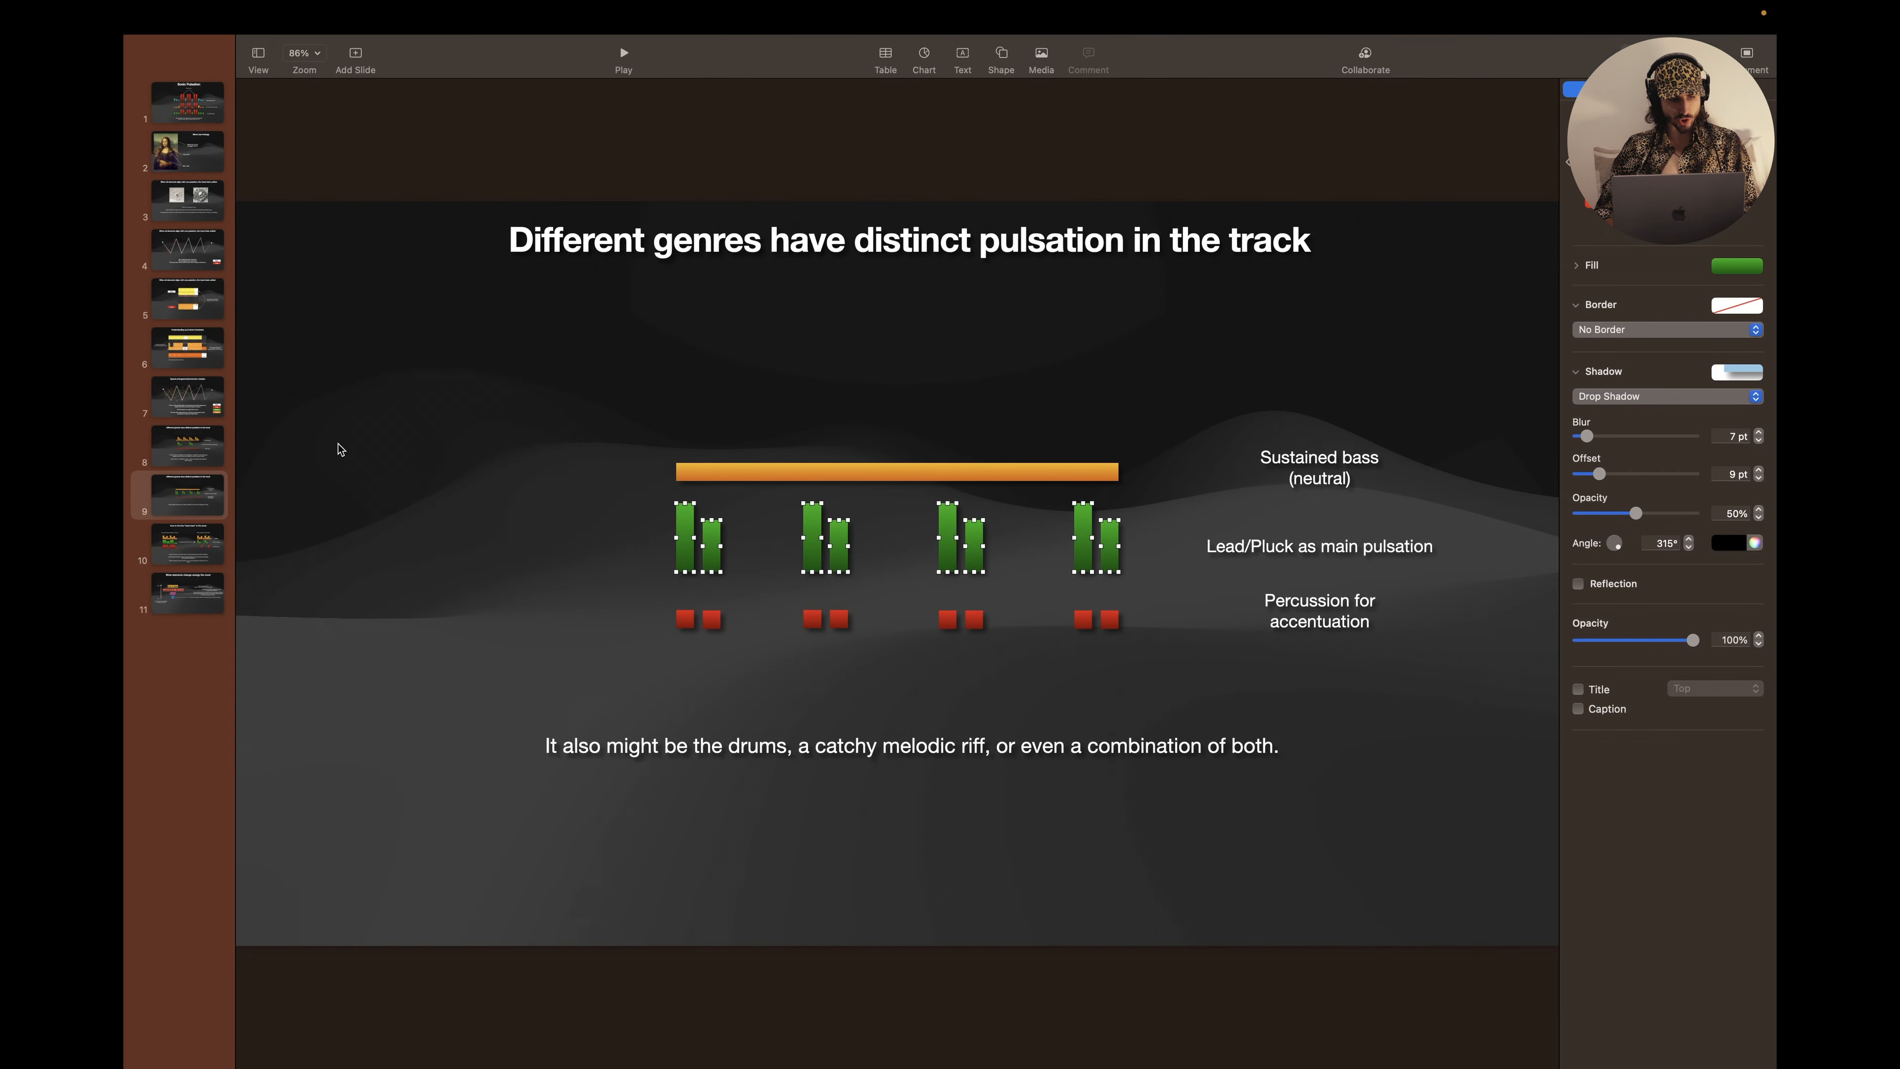
drag(536, 520, 1169, 561)
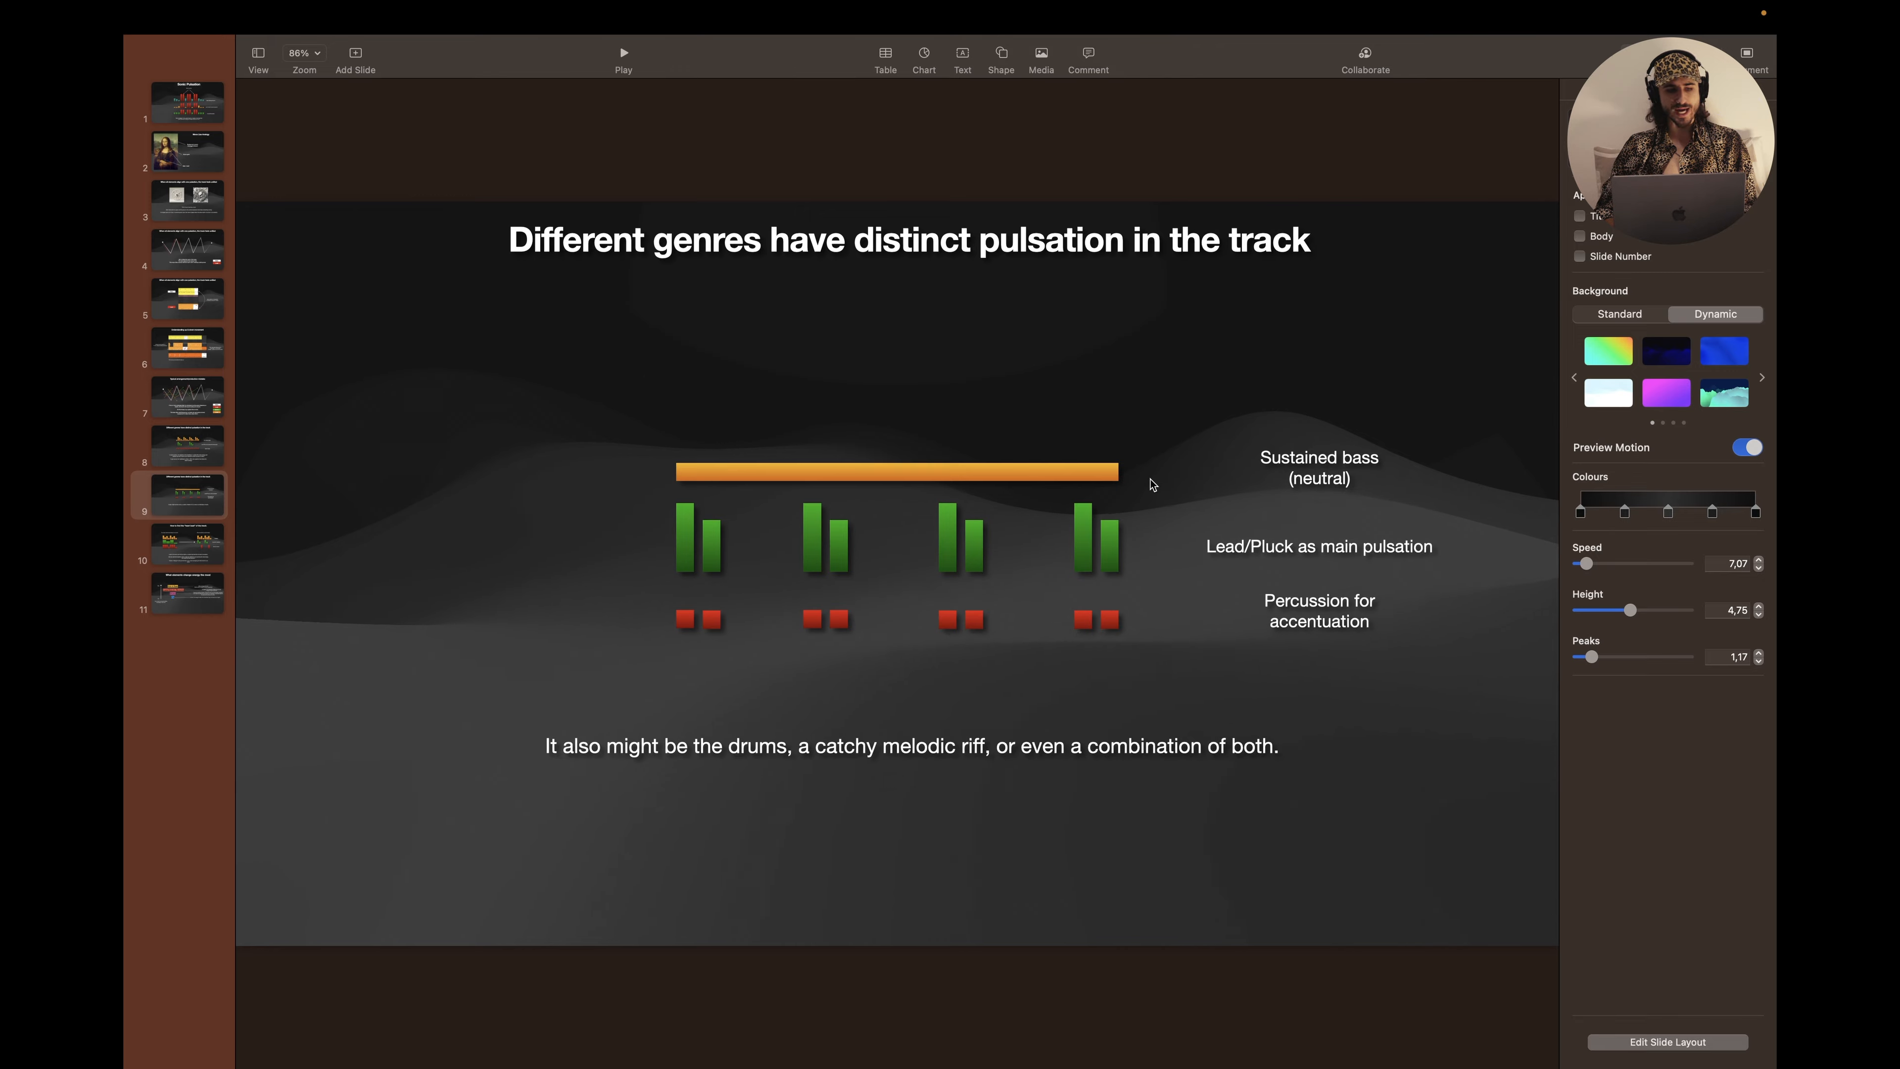
Step: Return to Live, play the tech house example from bar 485, and stop playback
key(super+Tab)
click(820, 554)
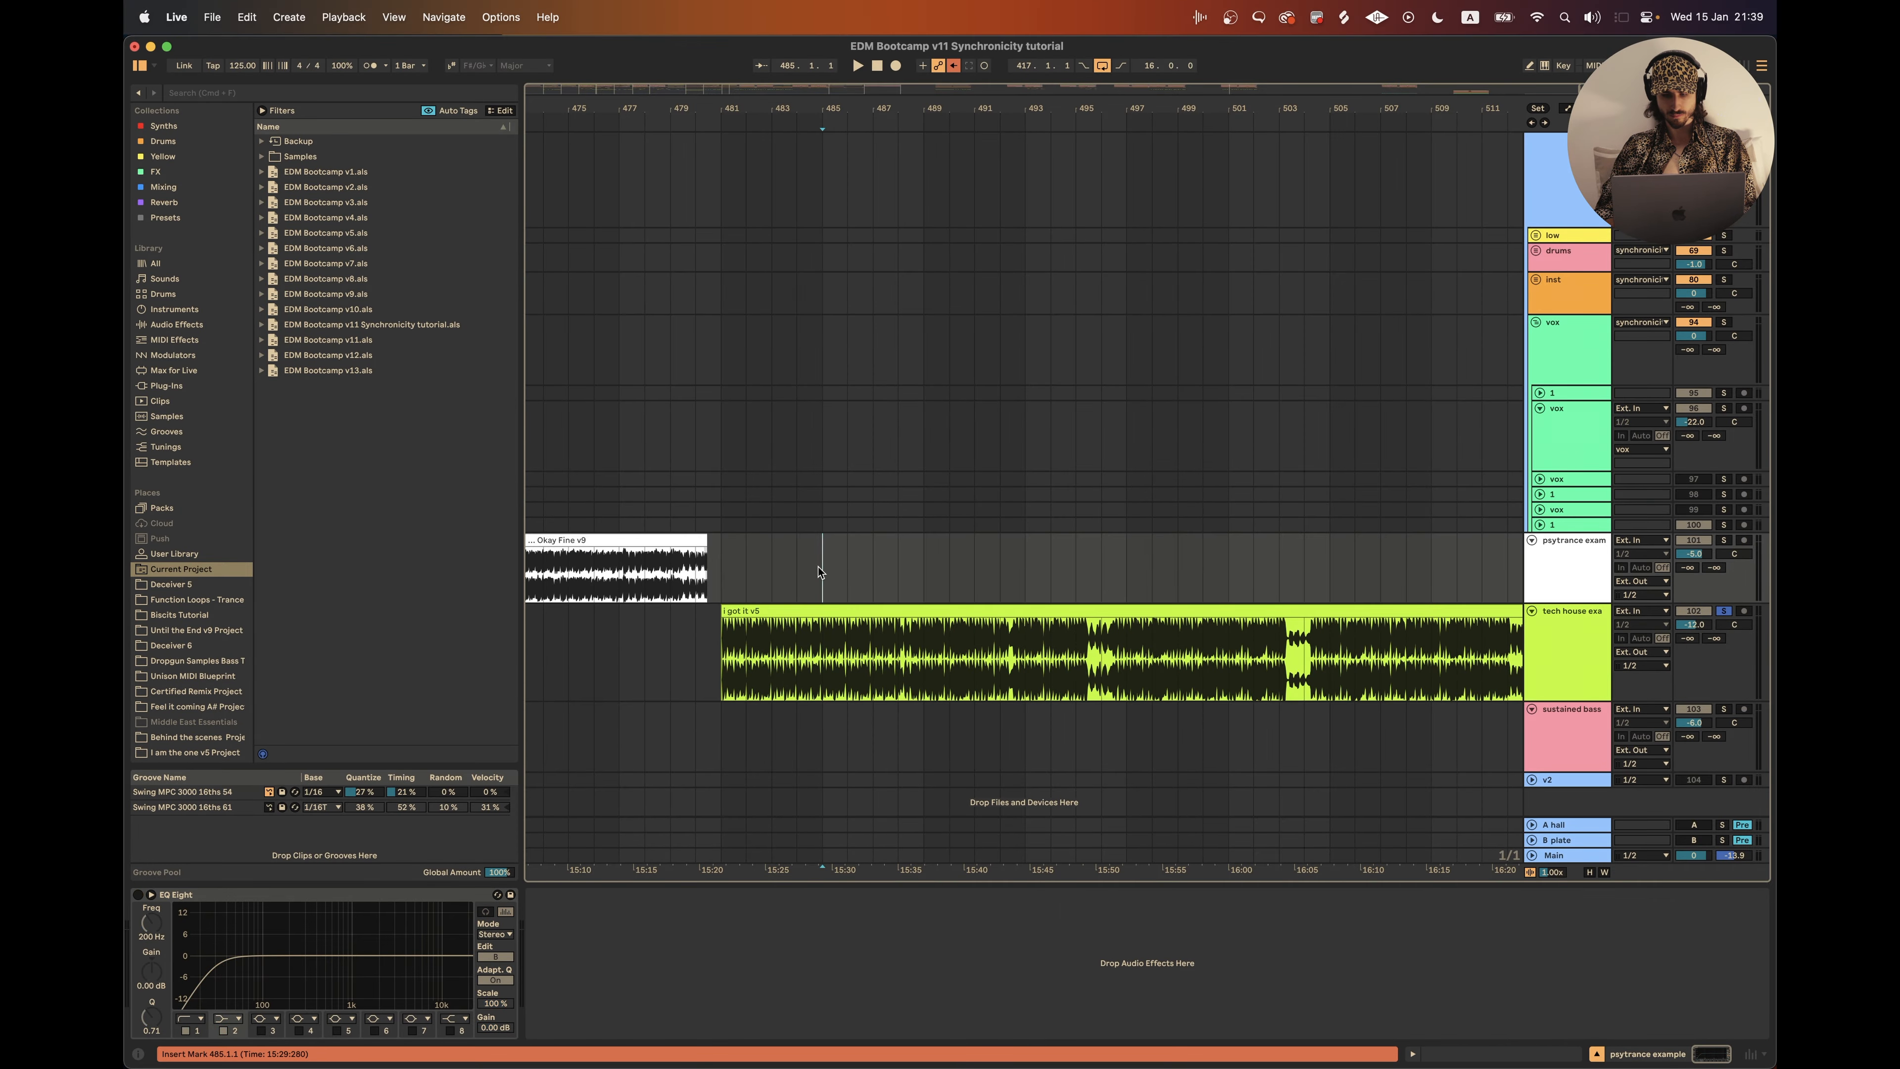
key(space)
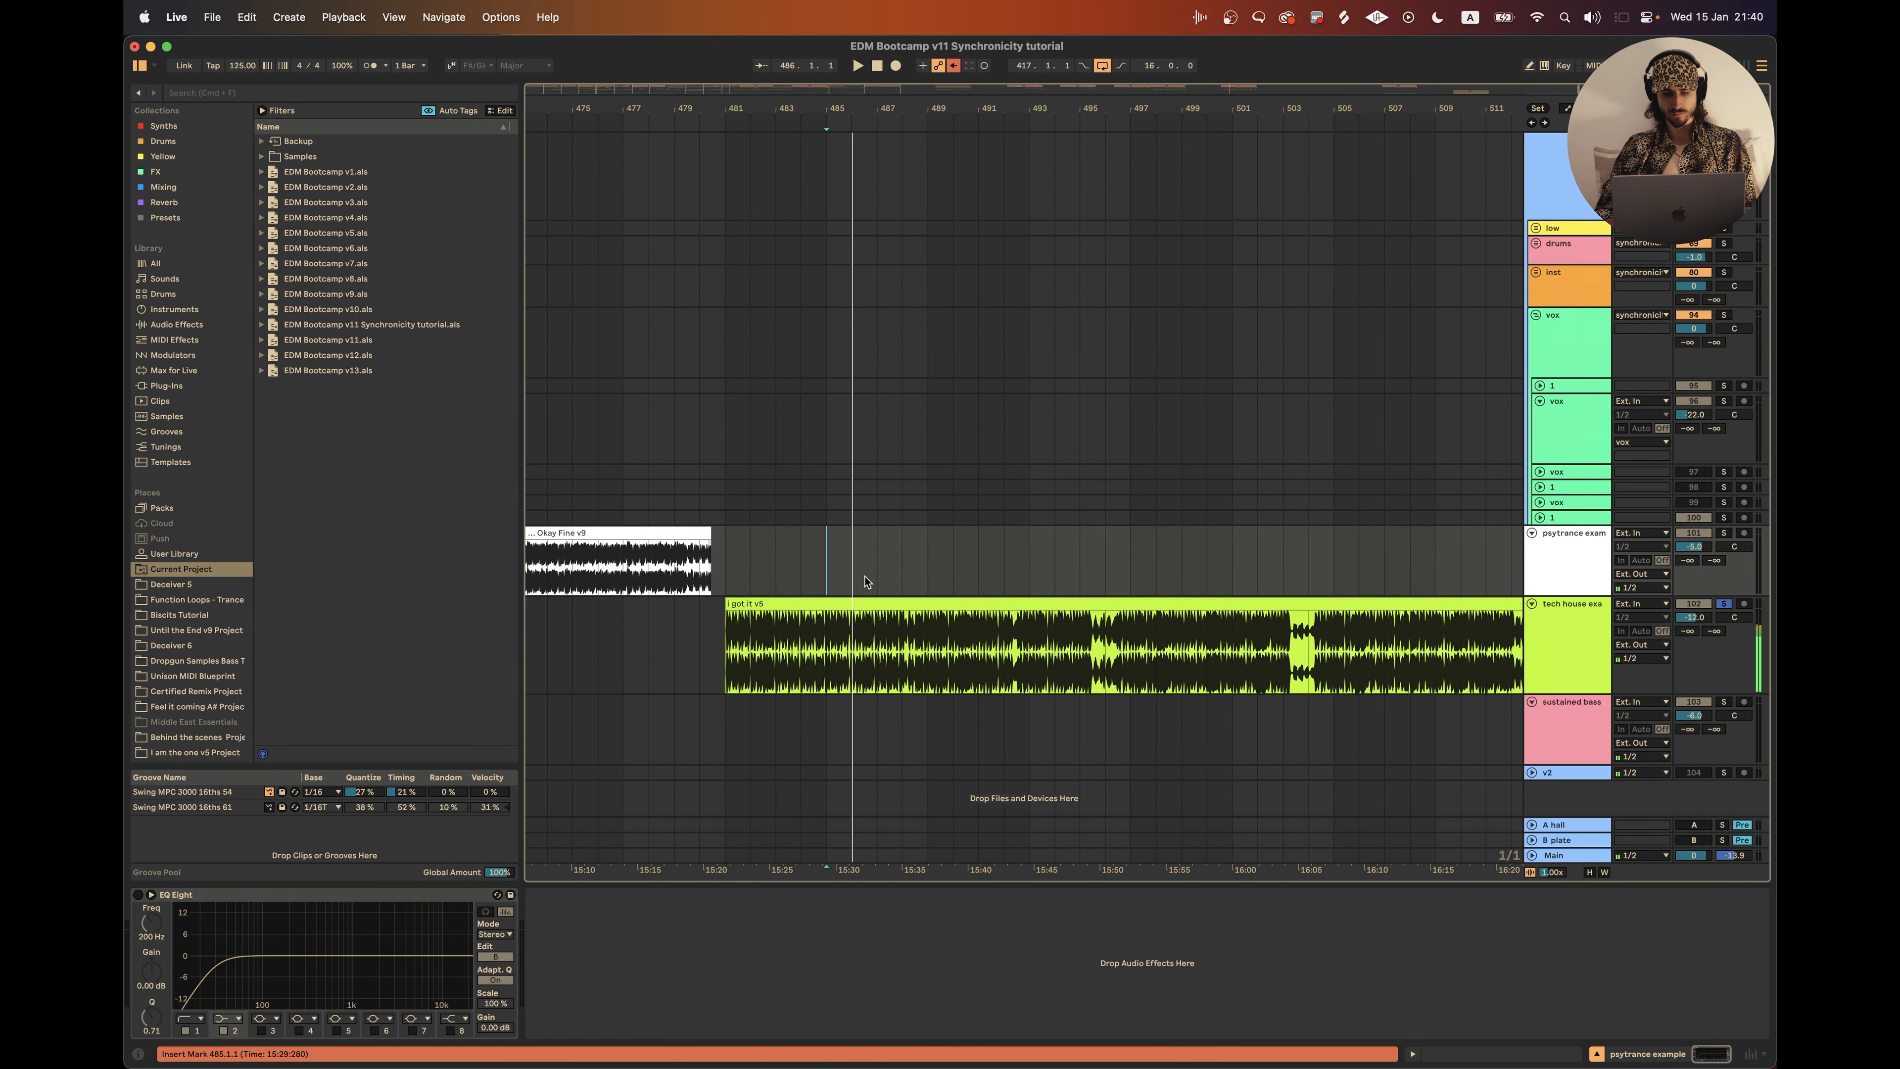
key(space)
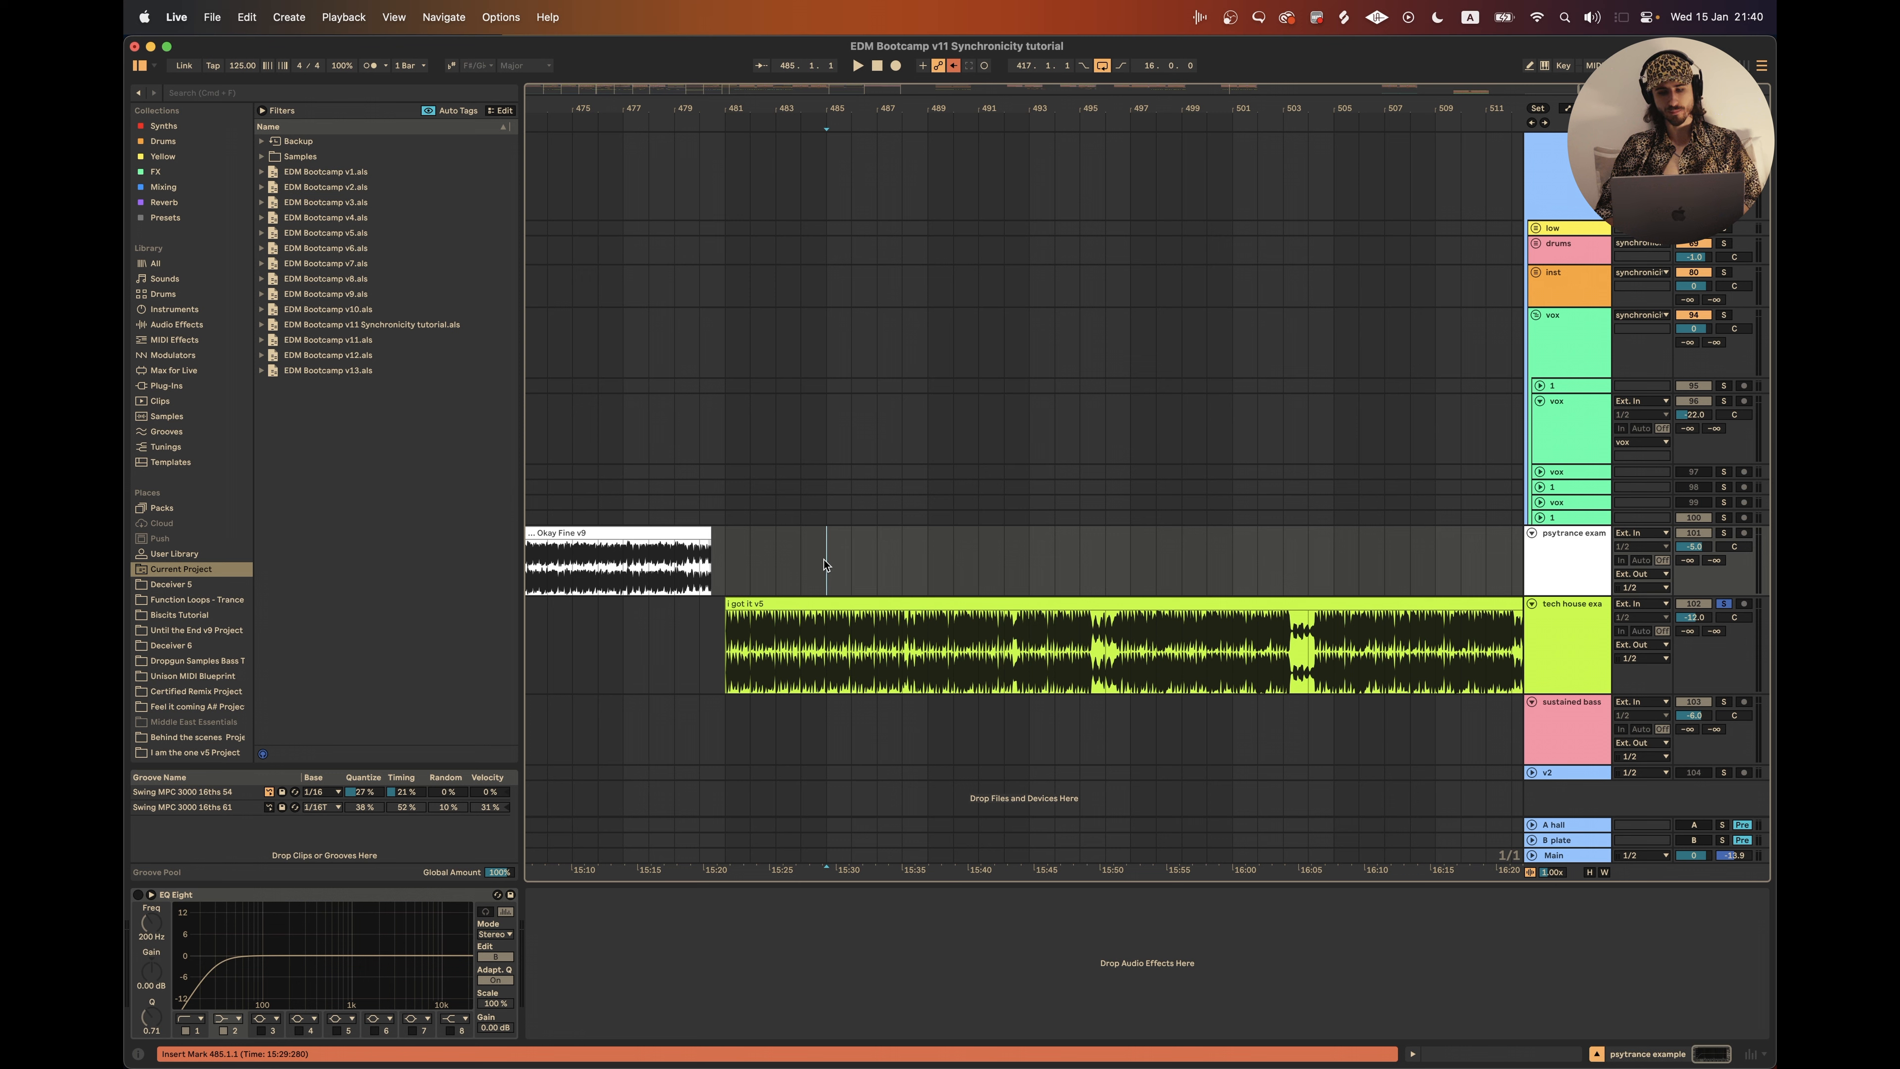
Step: Replay the tech house example from bar 485 and raise its track volume to -10.9 dB
key(space)
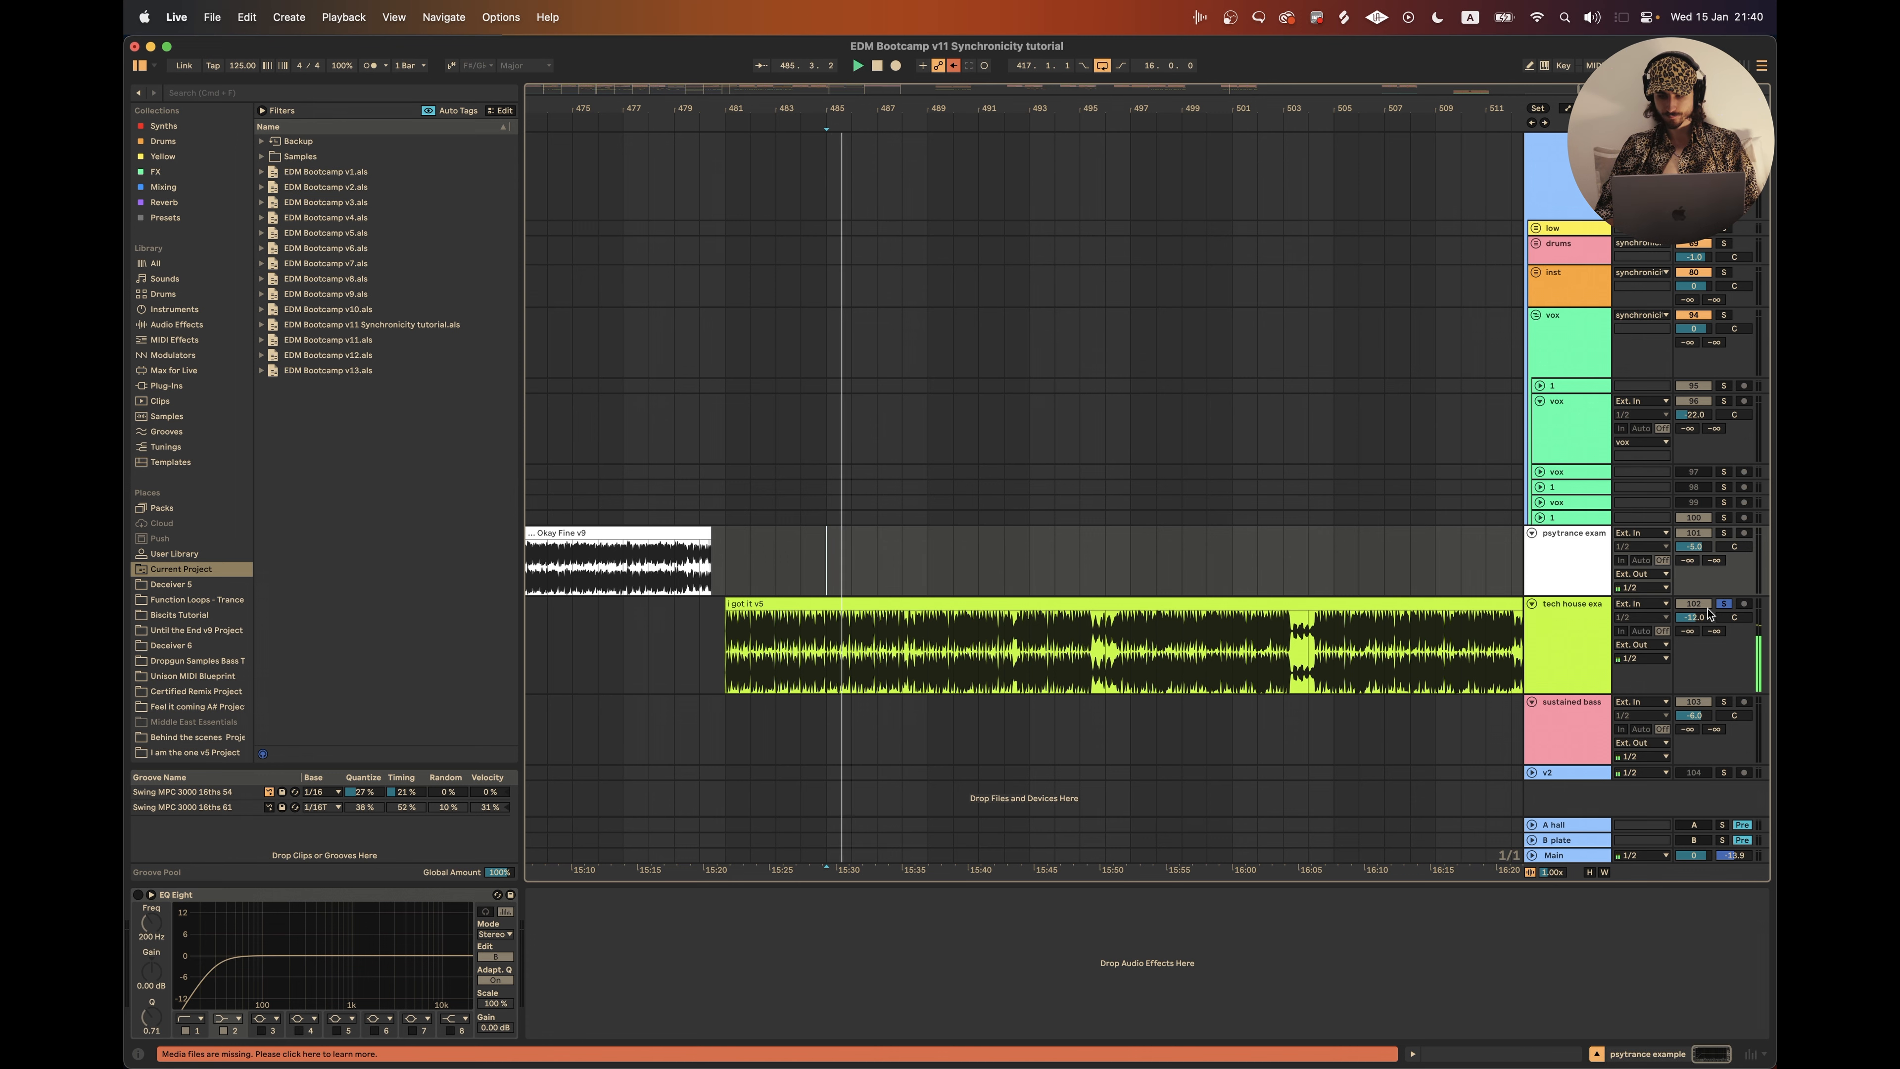
drag(1697, 617, 1696, 614)
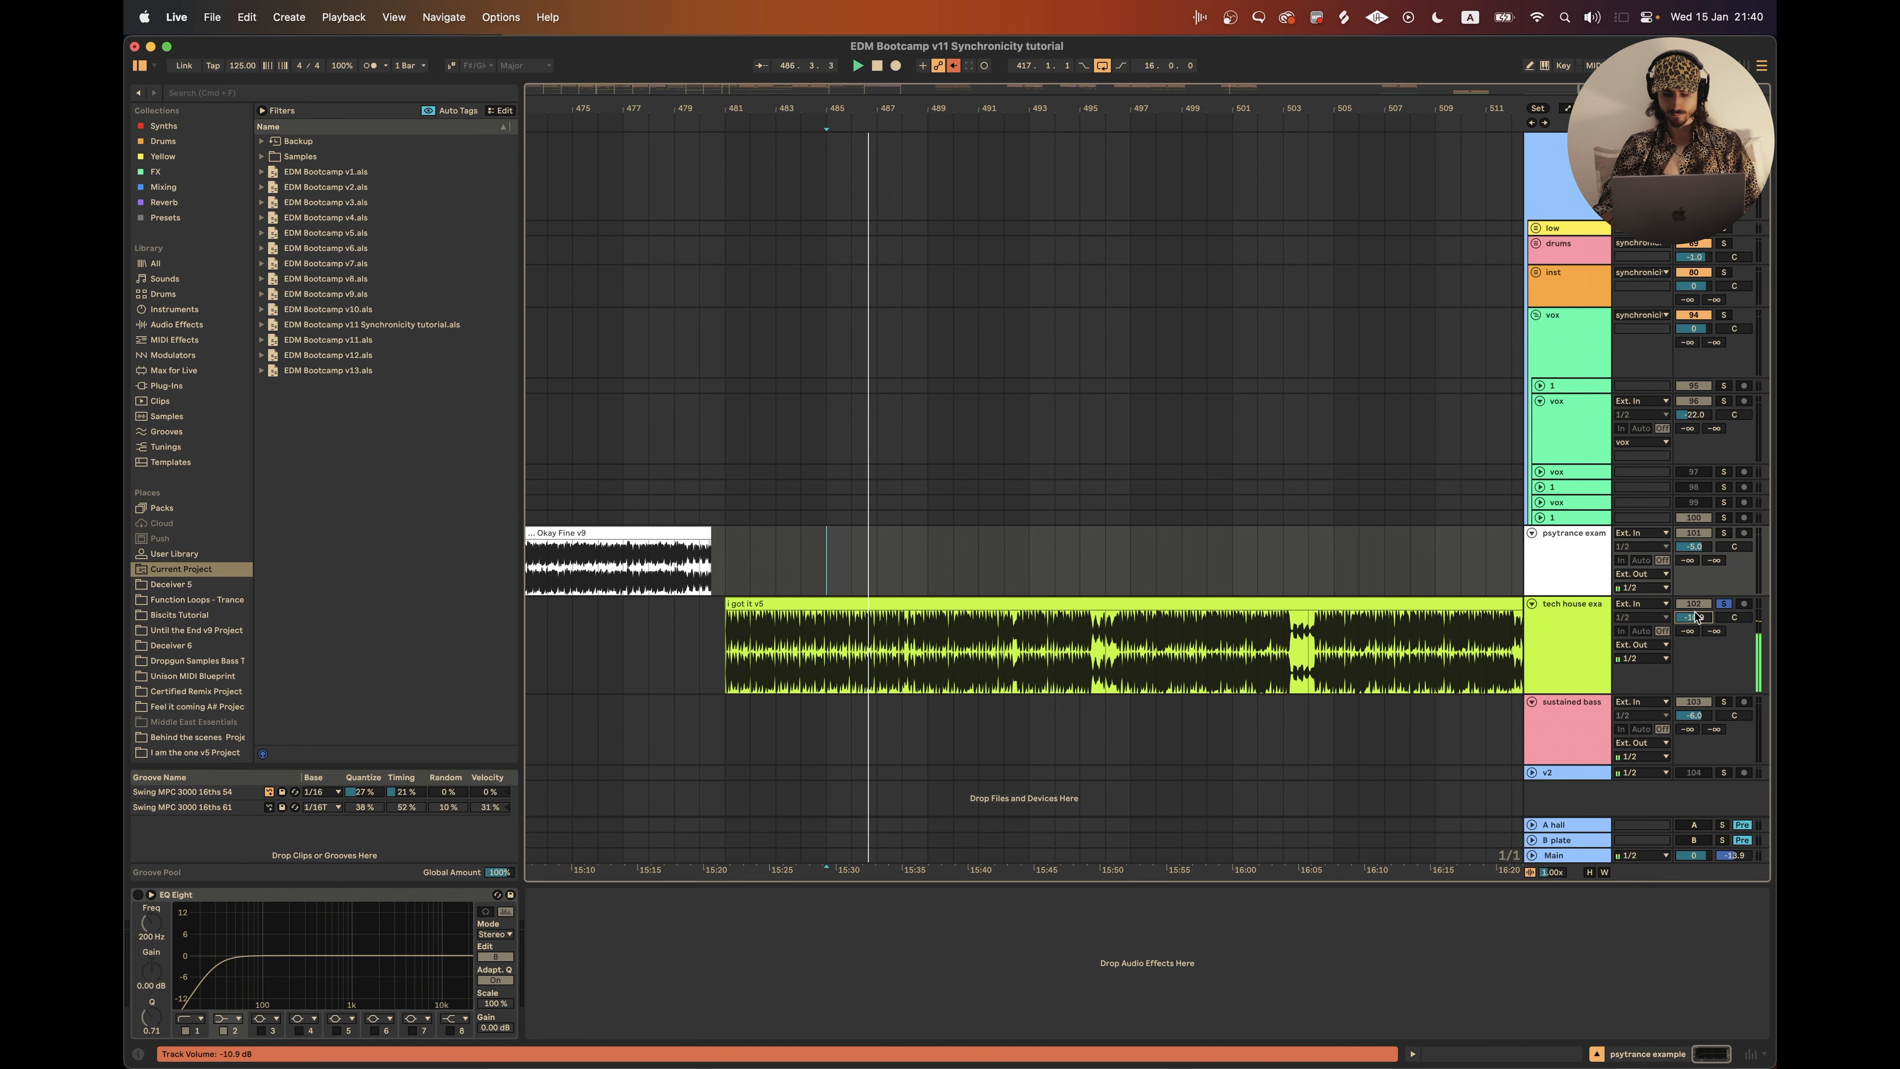
key(XF86AudioRaiseVolume)
scroll(1058, 505, up, 3)
scroll(1002, 511, left, 1)
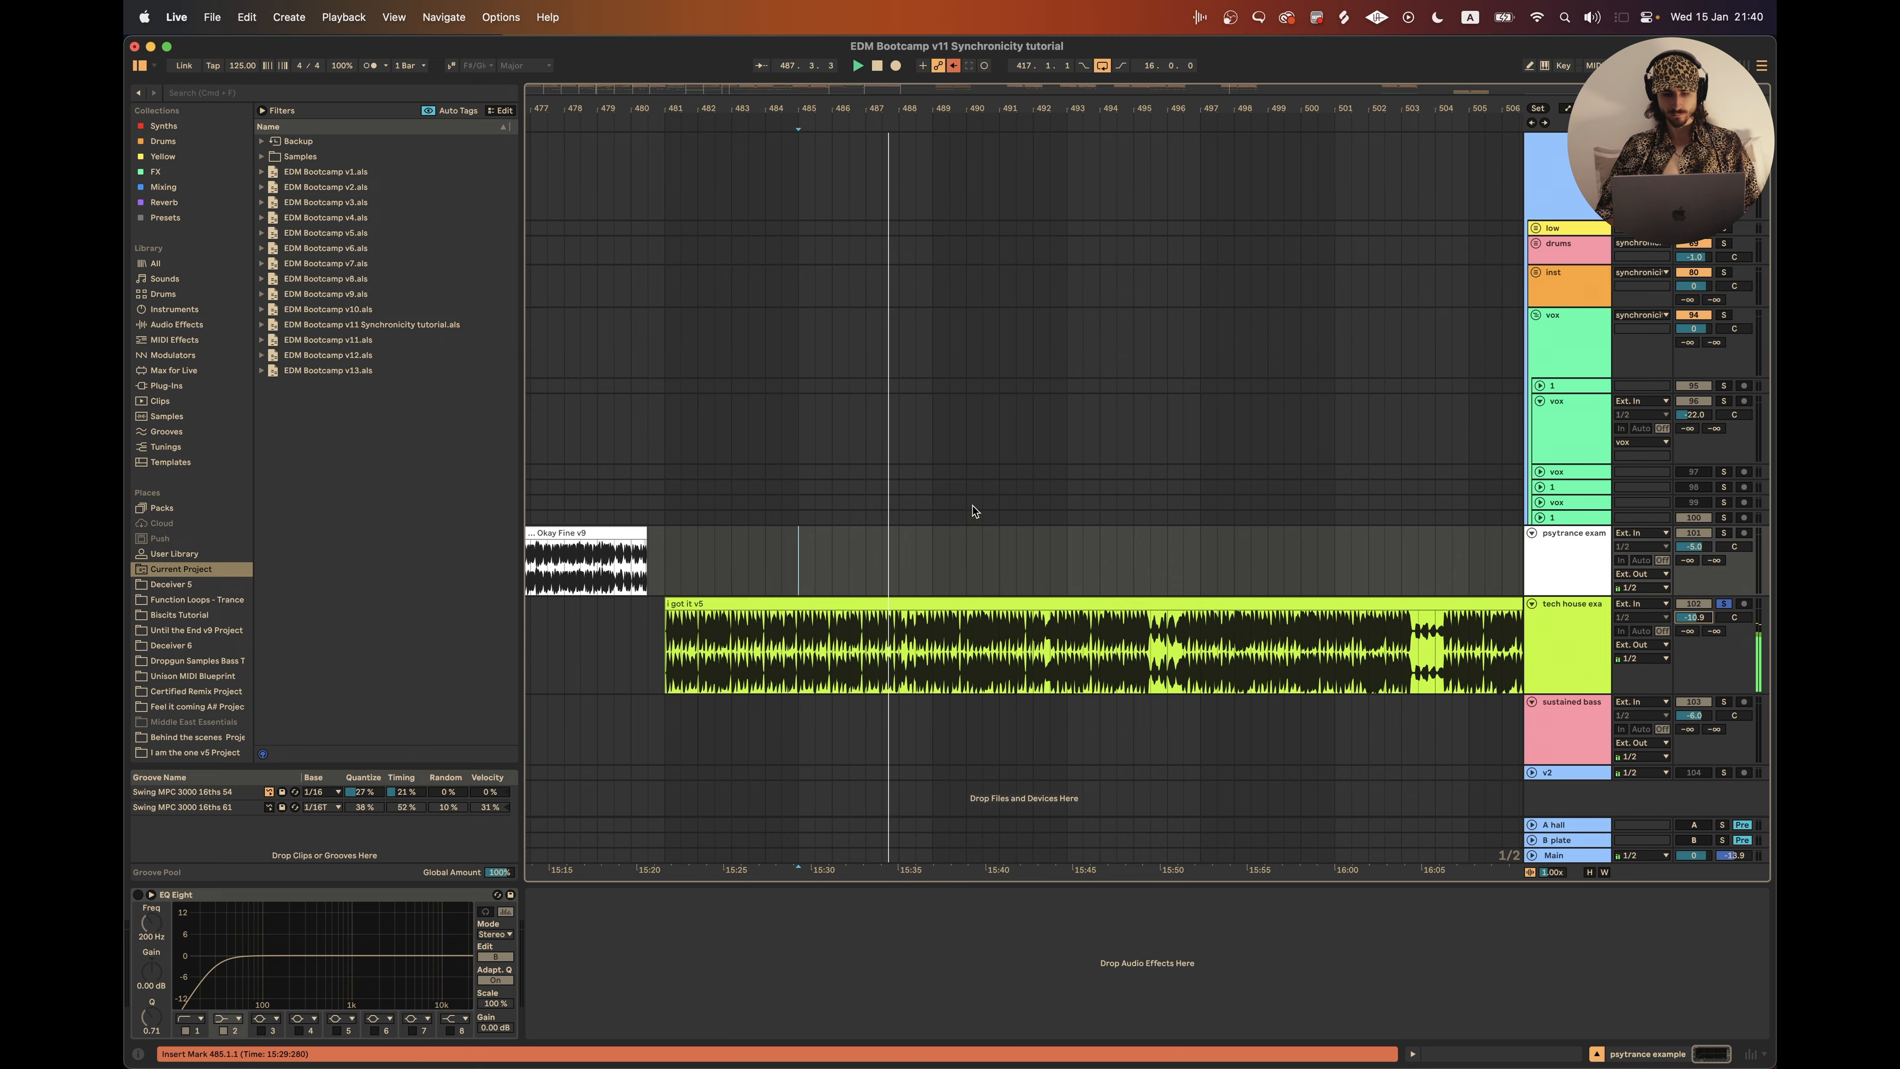
scroll(950, 545, up, 4)
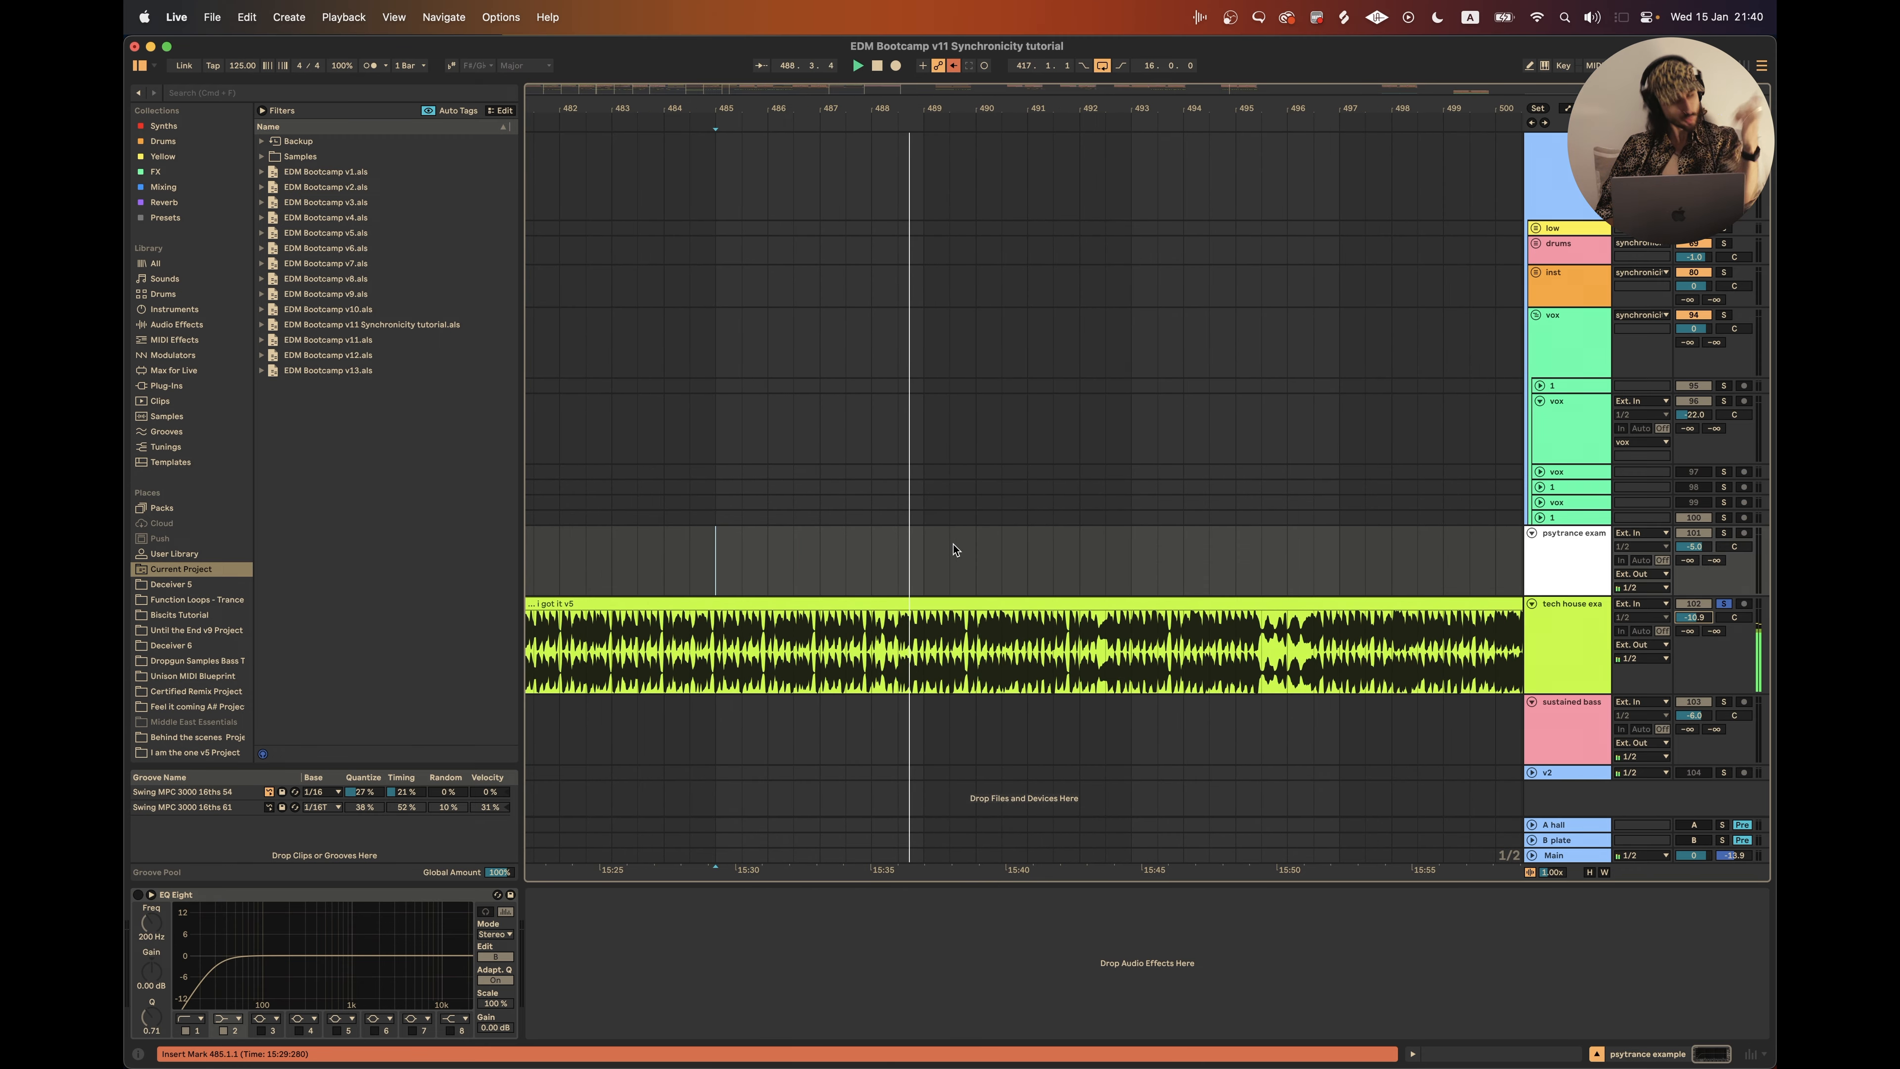
Step: Place the insert marker at bar 489 and select bar 490 on the psytrance example track
click(921, 559)
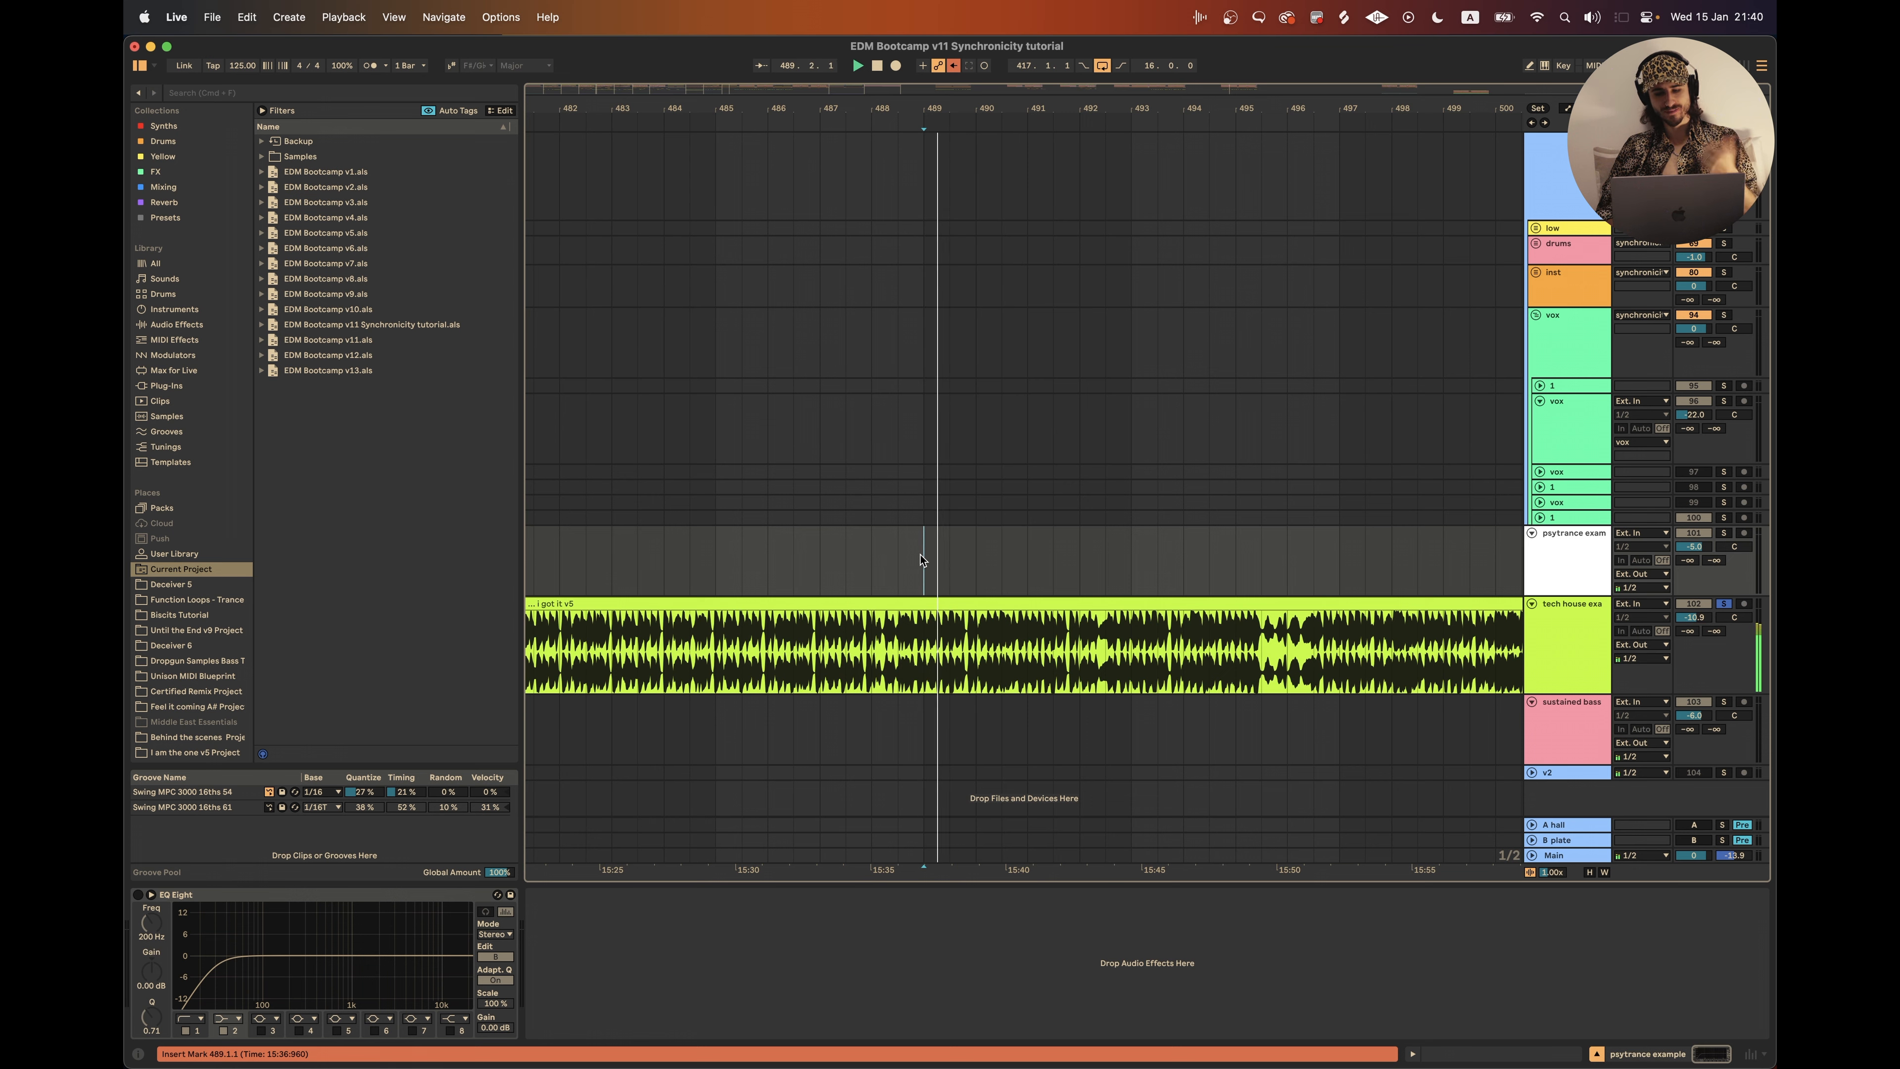
scroll(921, 559, right, 2)
scroll(921, 560, up, 1)
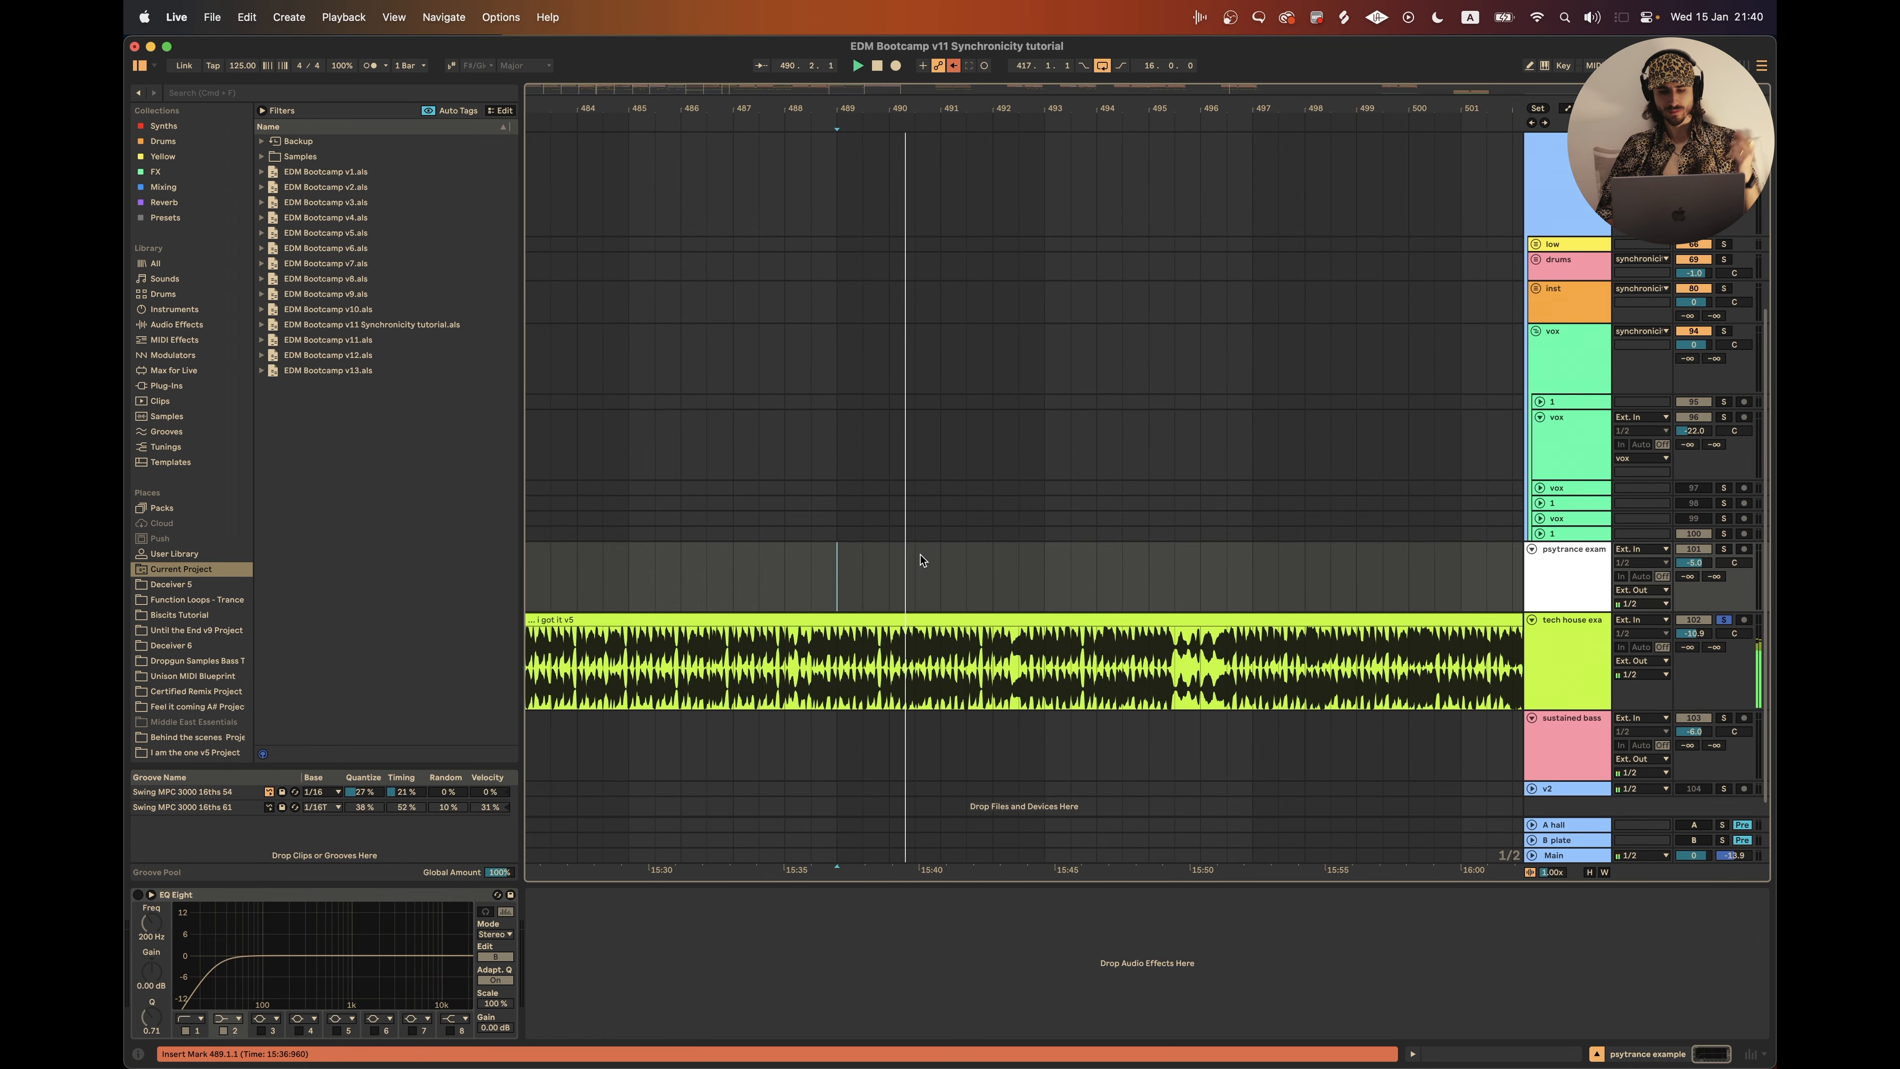
drag(884, 591, 933, 593)
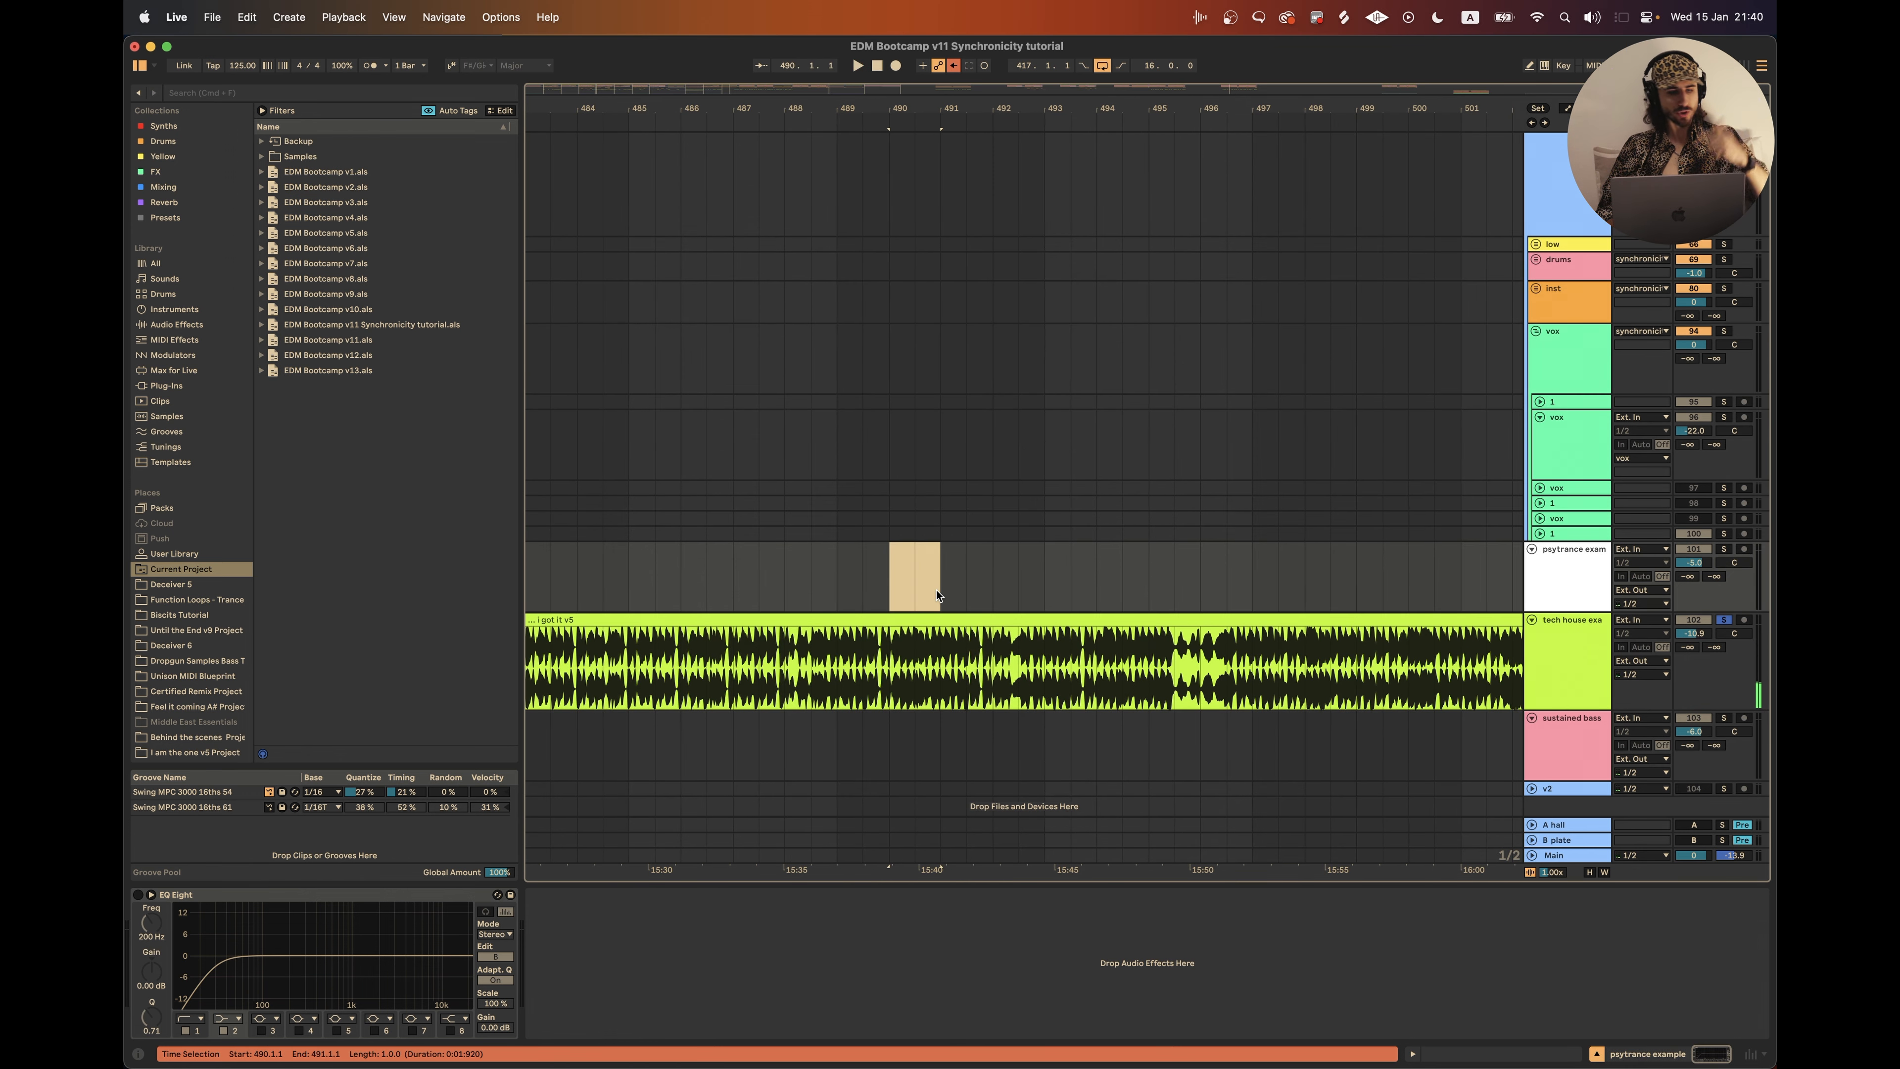
Step: Play the tech house example from bar 490
click(895, 574)
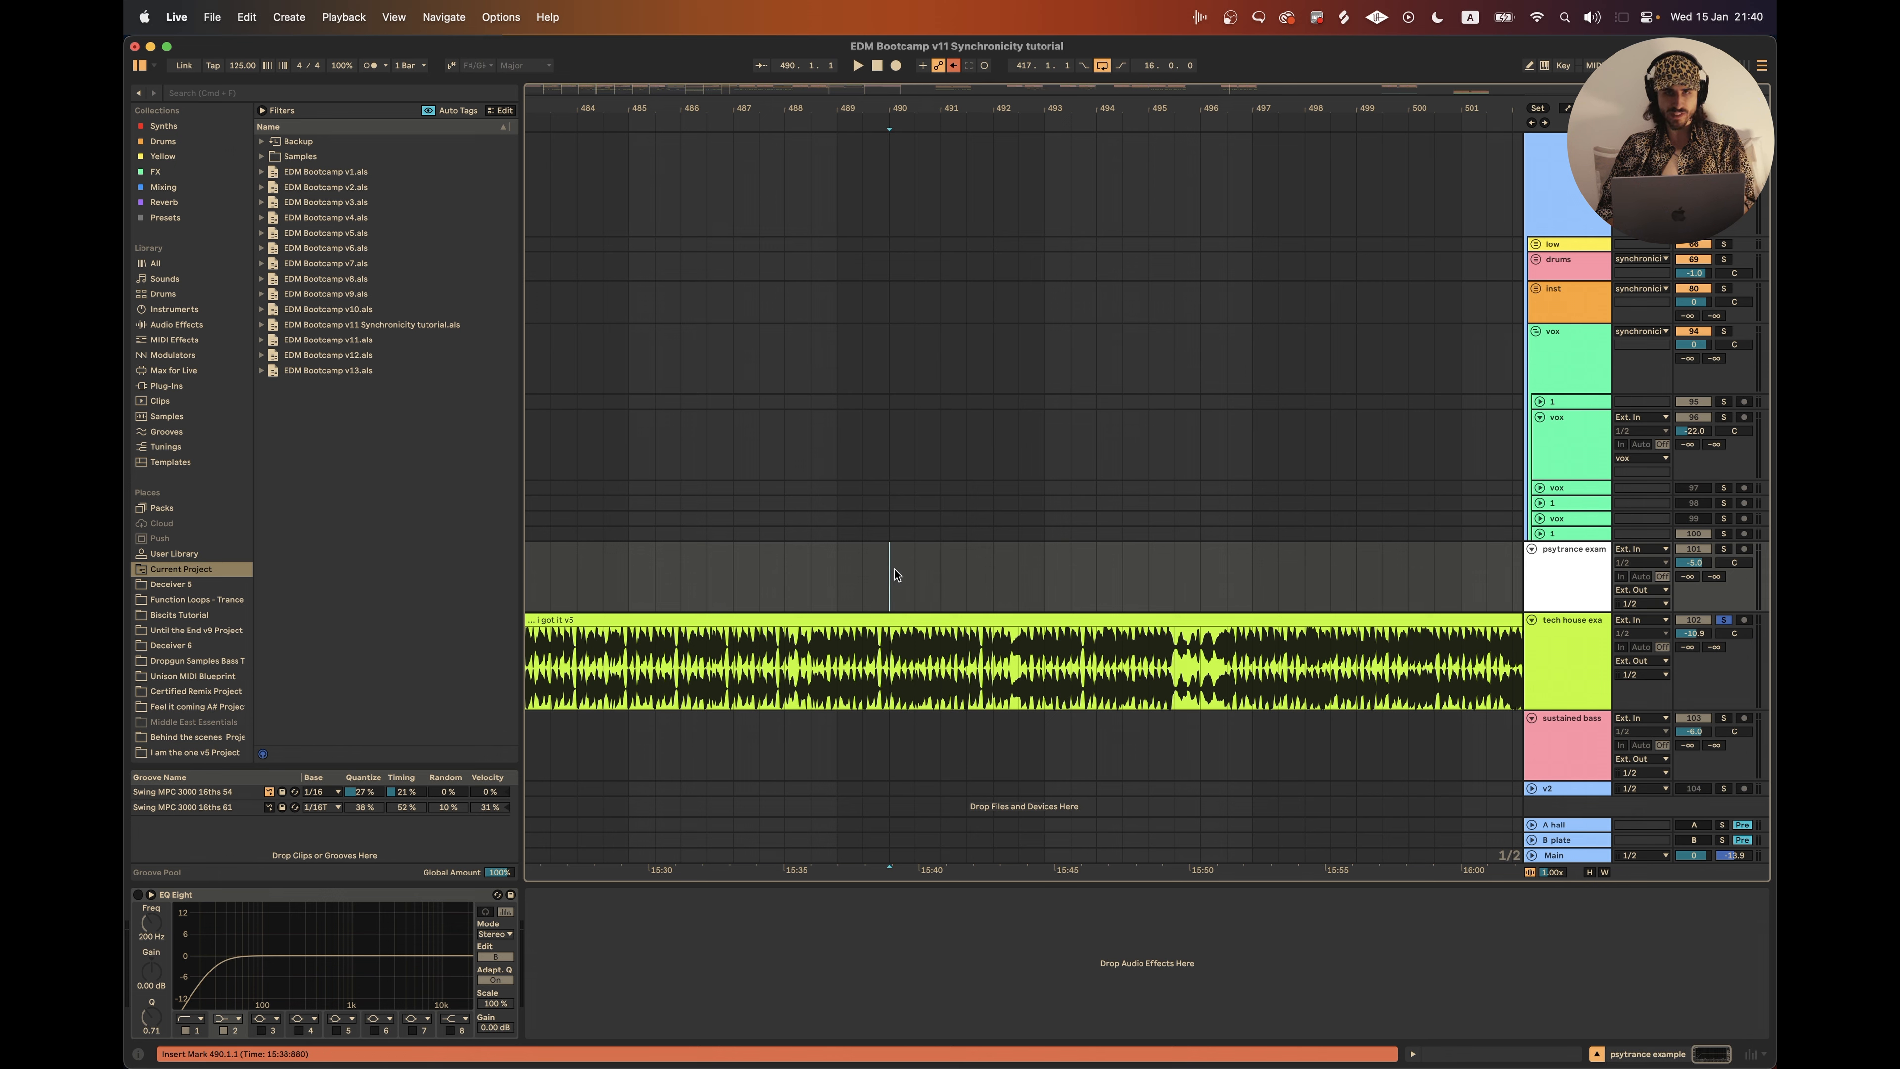
key(space)
scroll(897, 574, right, 2)
scroll(897, 574, down, 1)
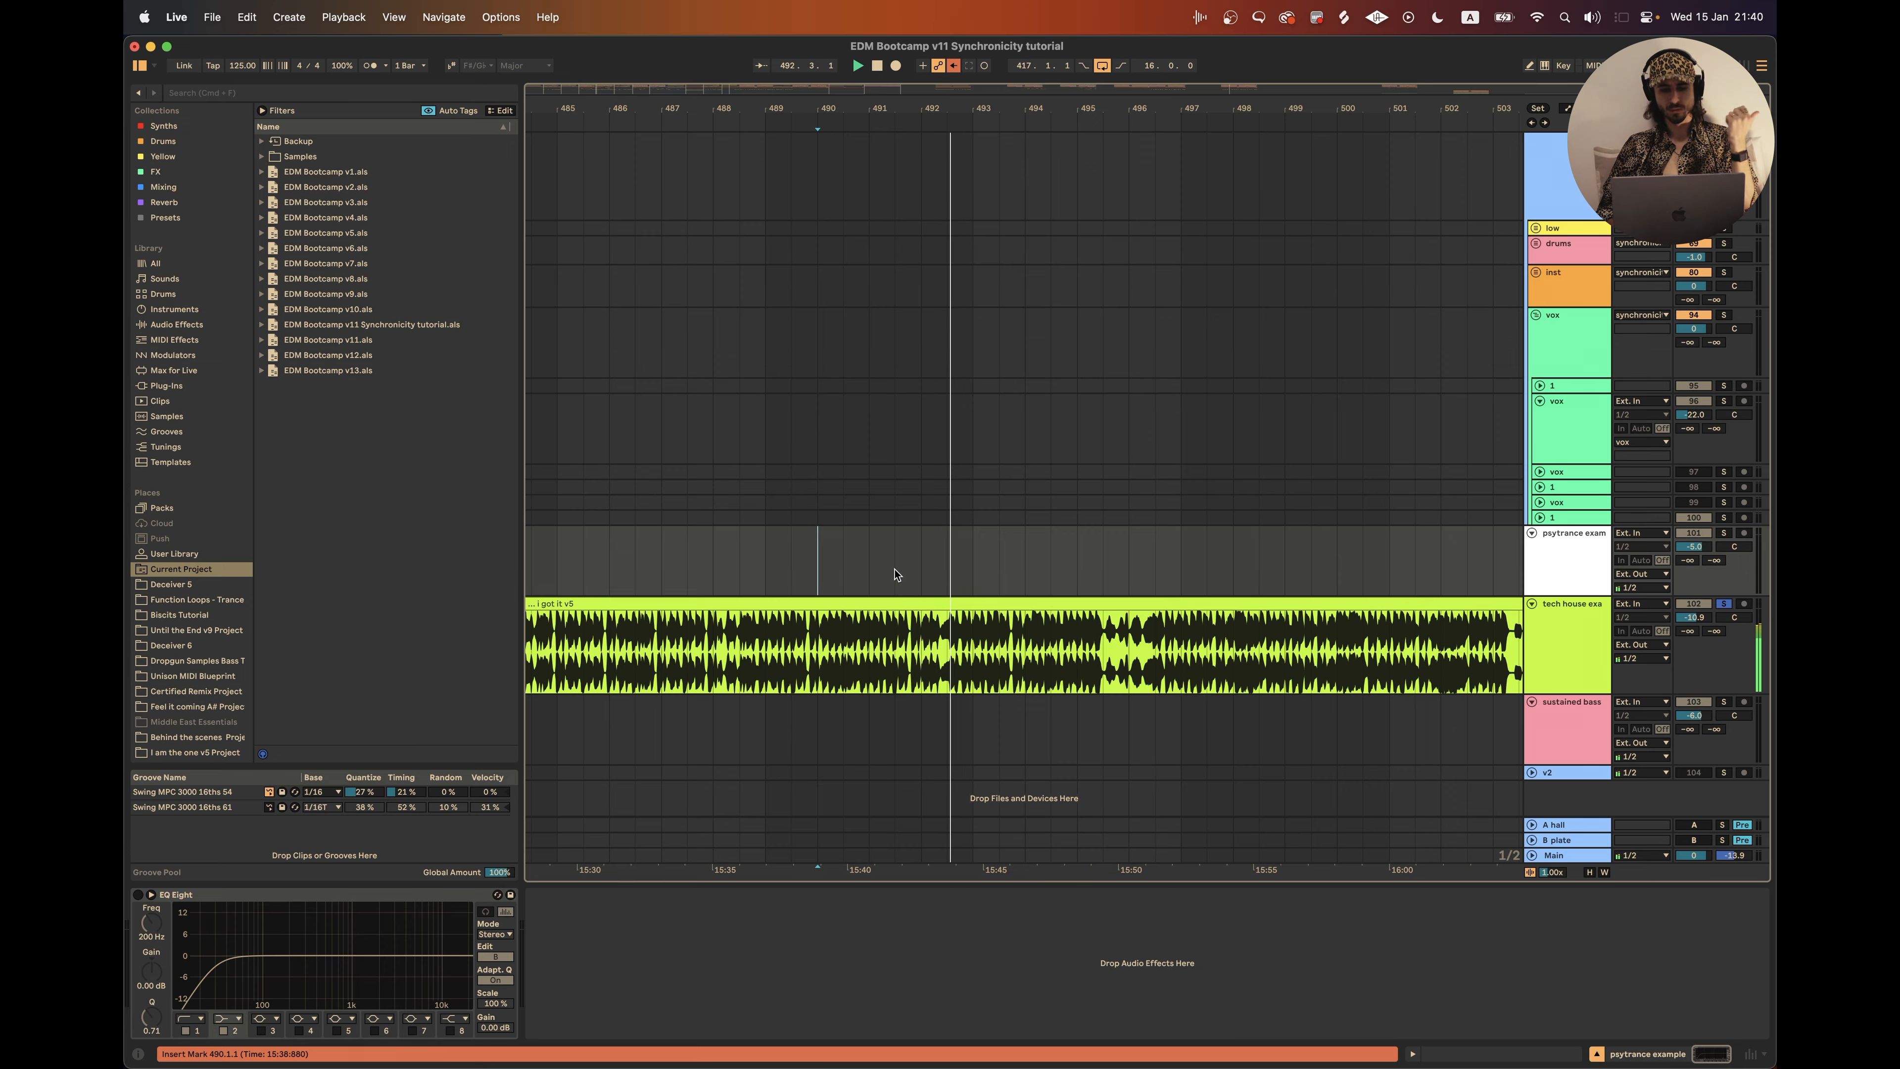
scroll(897, 573, right, 3)
scroll(897, 573, down, 2)
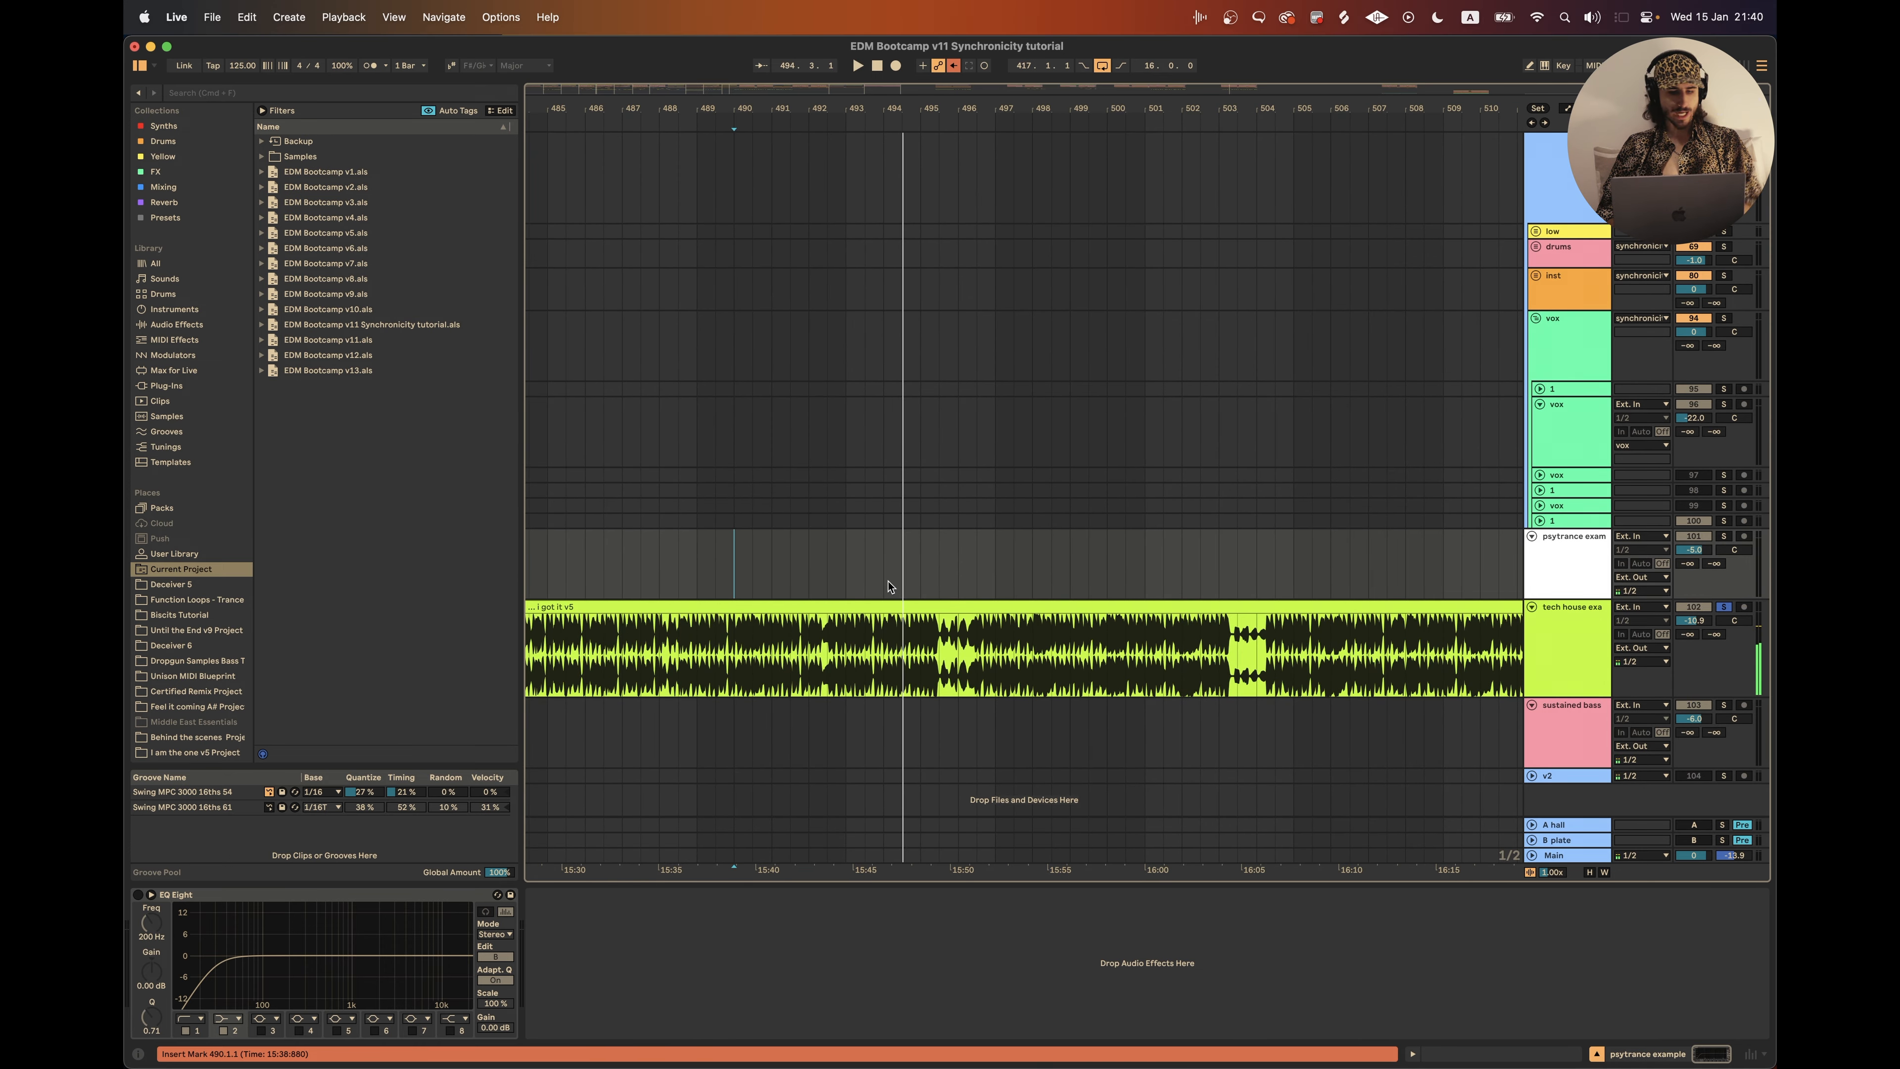
Step: Move the insert marker to 496.3 on the psytrance example track and play the tech house example from there
drag(889, 582, 914, 583)
scroll(915, 583, right, 1)
click(953, 574)
key(space)
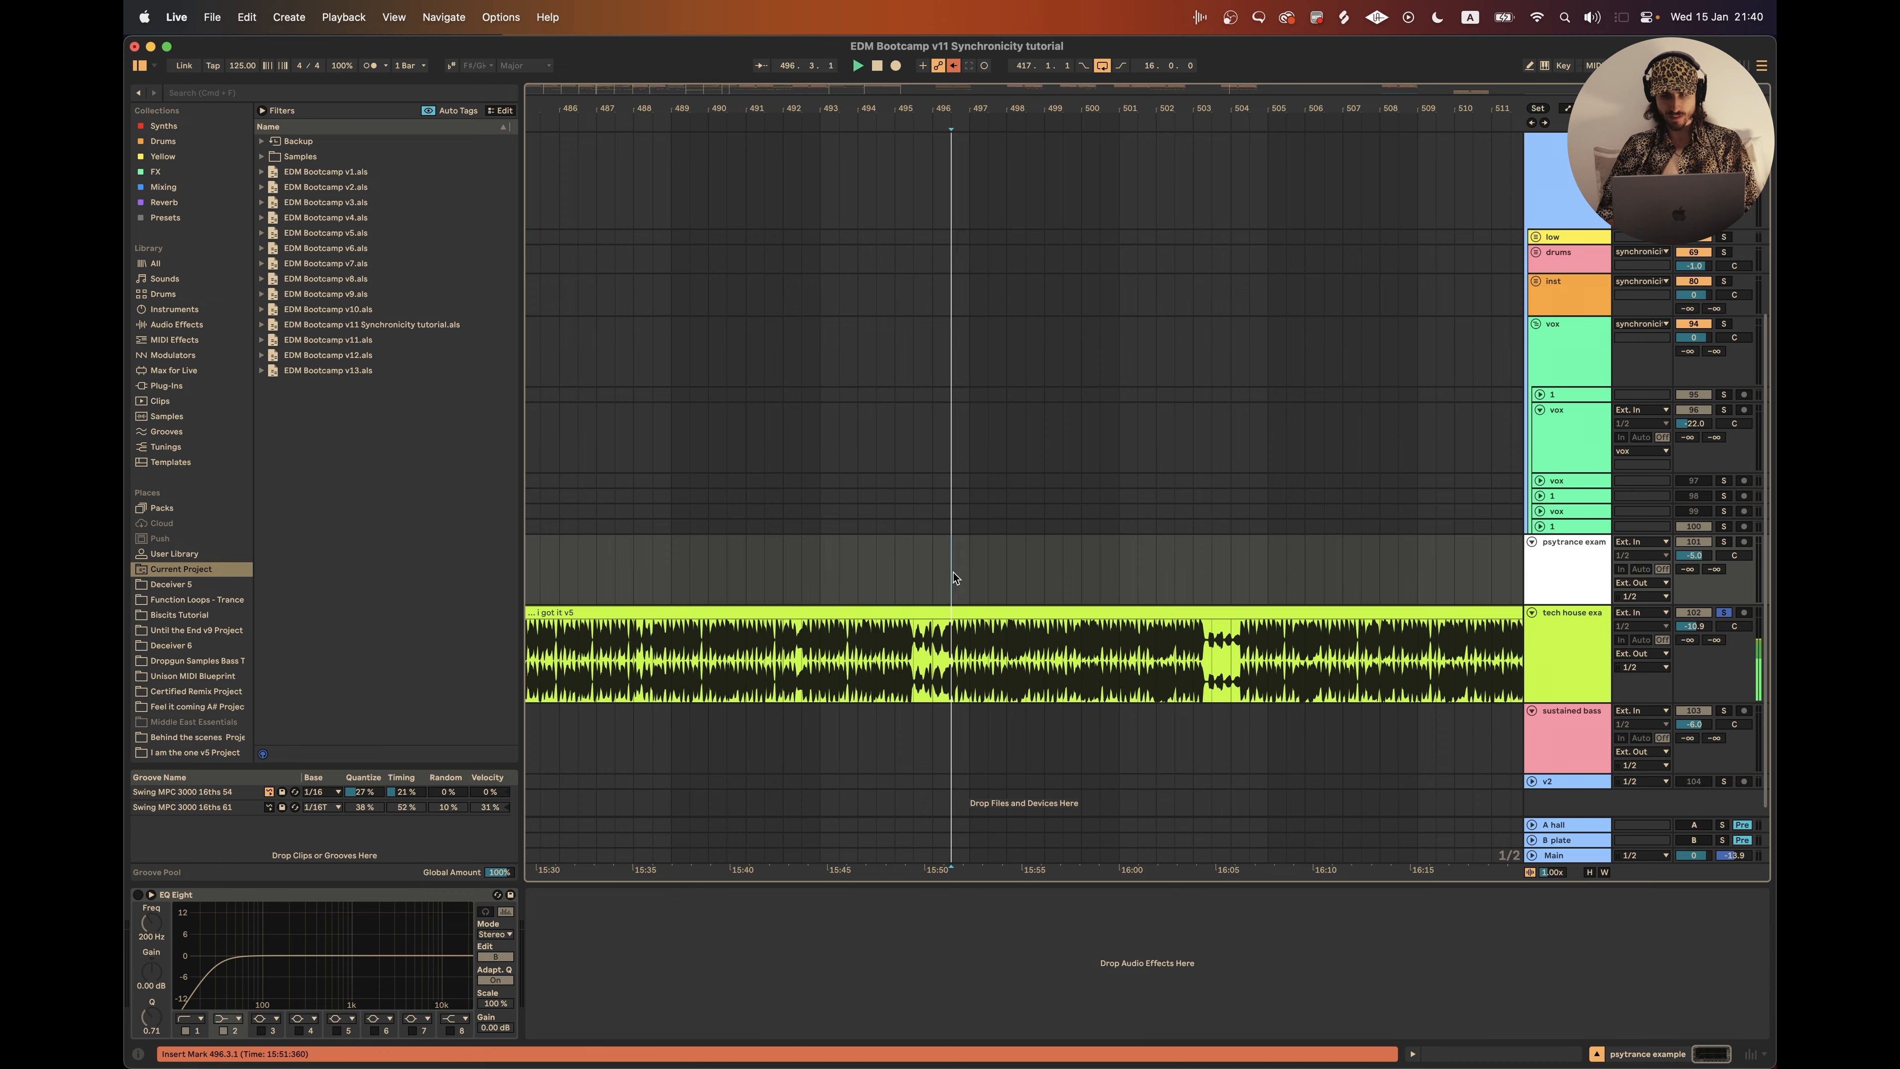
scroll(953, 574, right, 2)
scroll(953, 578, right, 1)
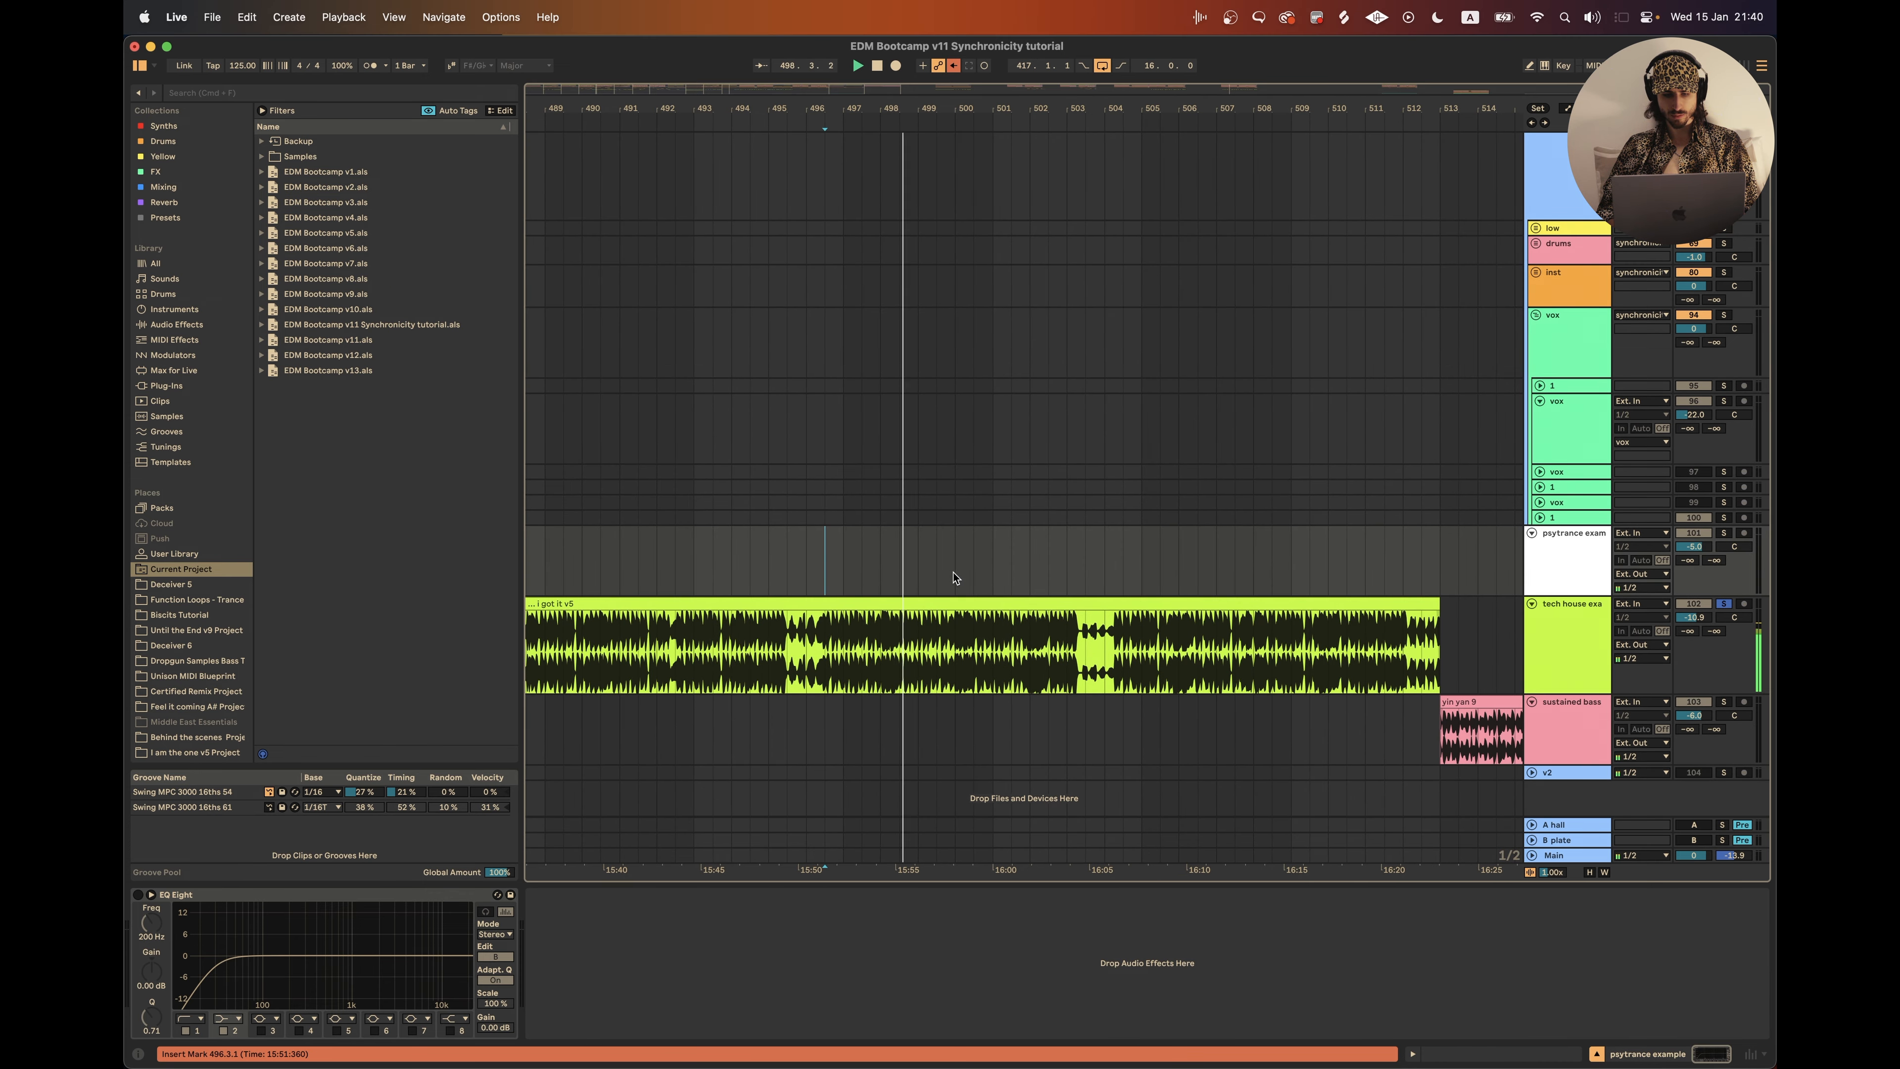
Step: Play the tech house example from bar 504, stop playback, and place the insert marker at 504.2
click(1101, 563)
scroll(1099, 564, right, 2)
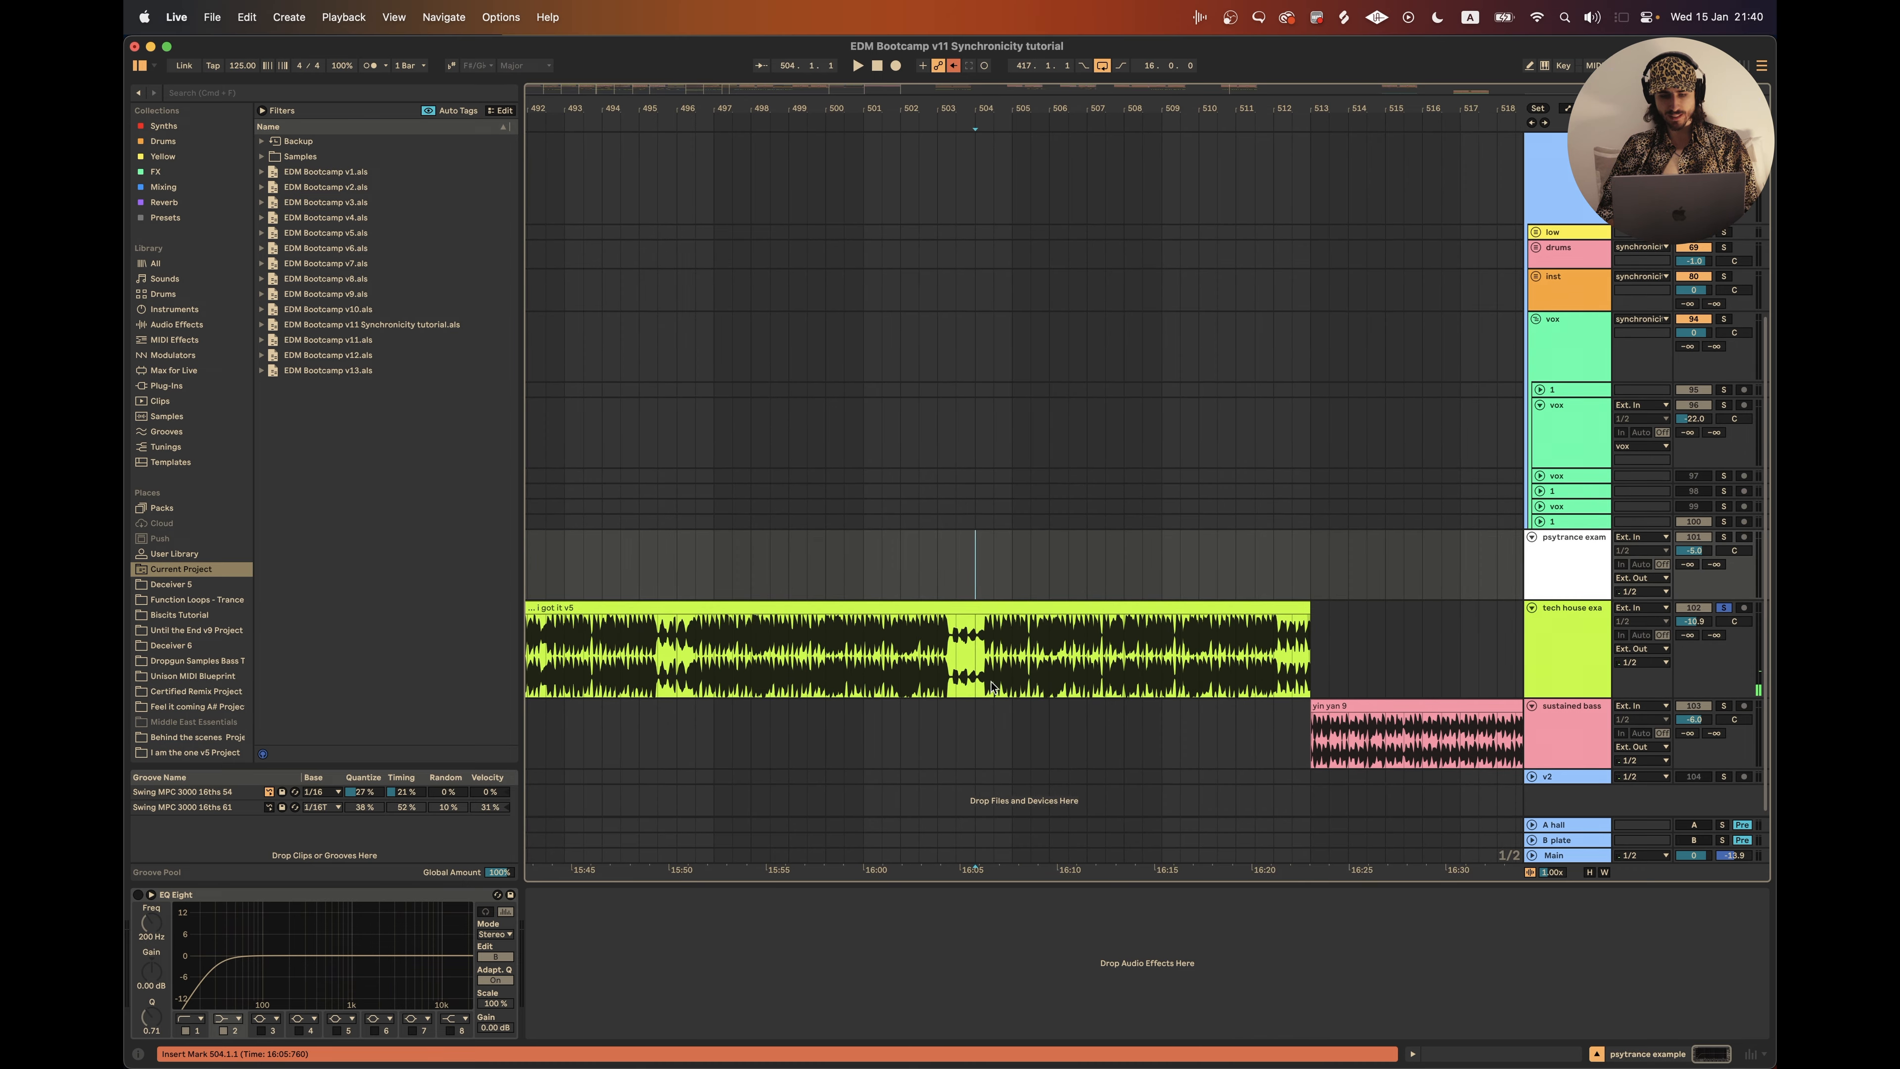
drag(975, 670, 1110, 670)
click(972, 578)
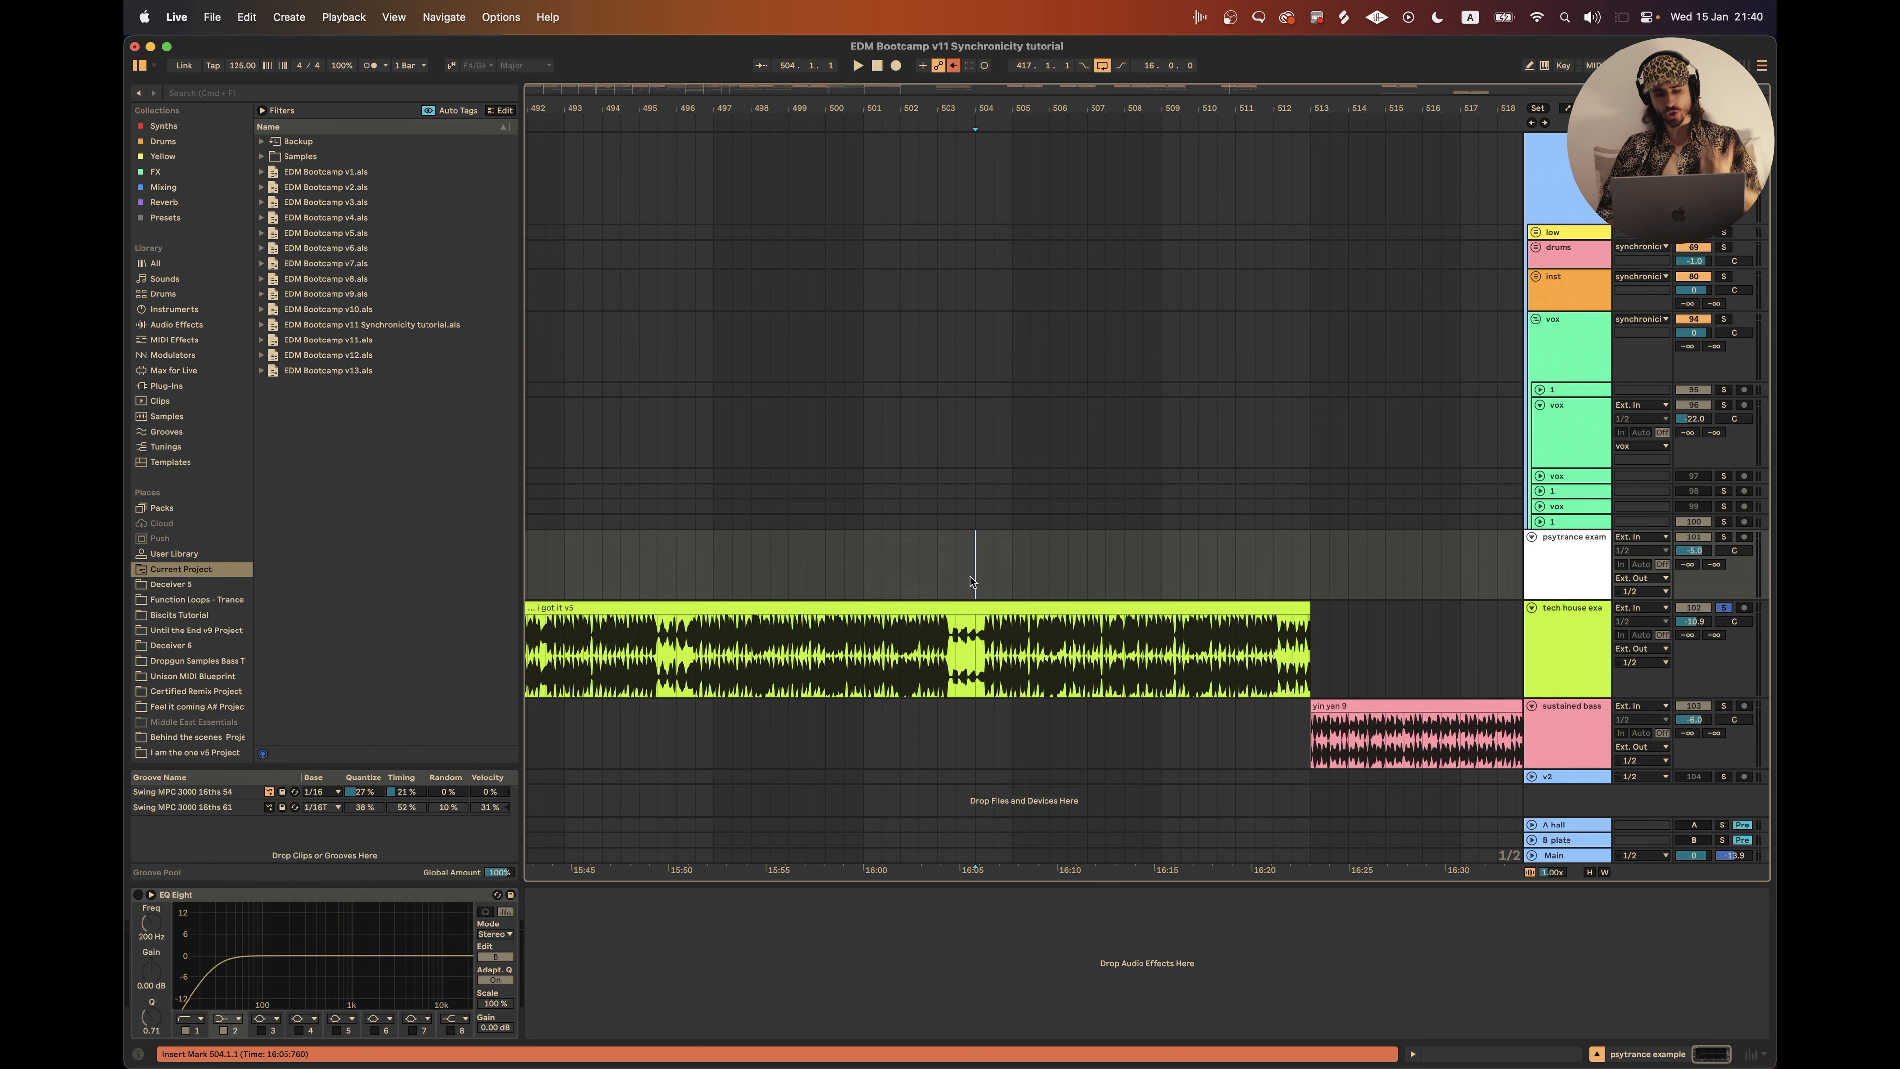
key(space)
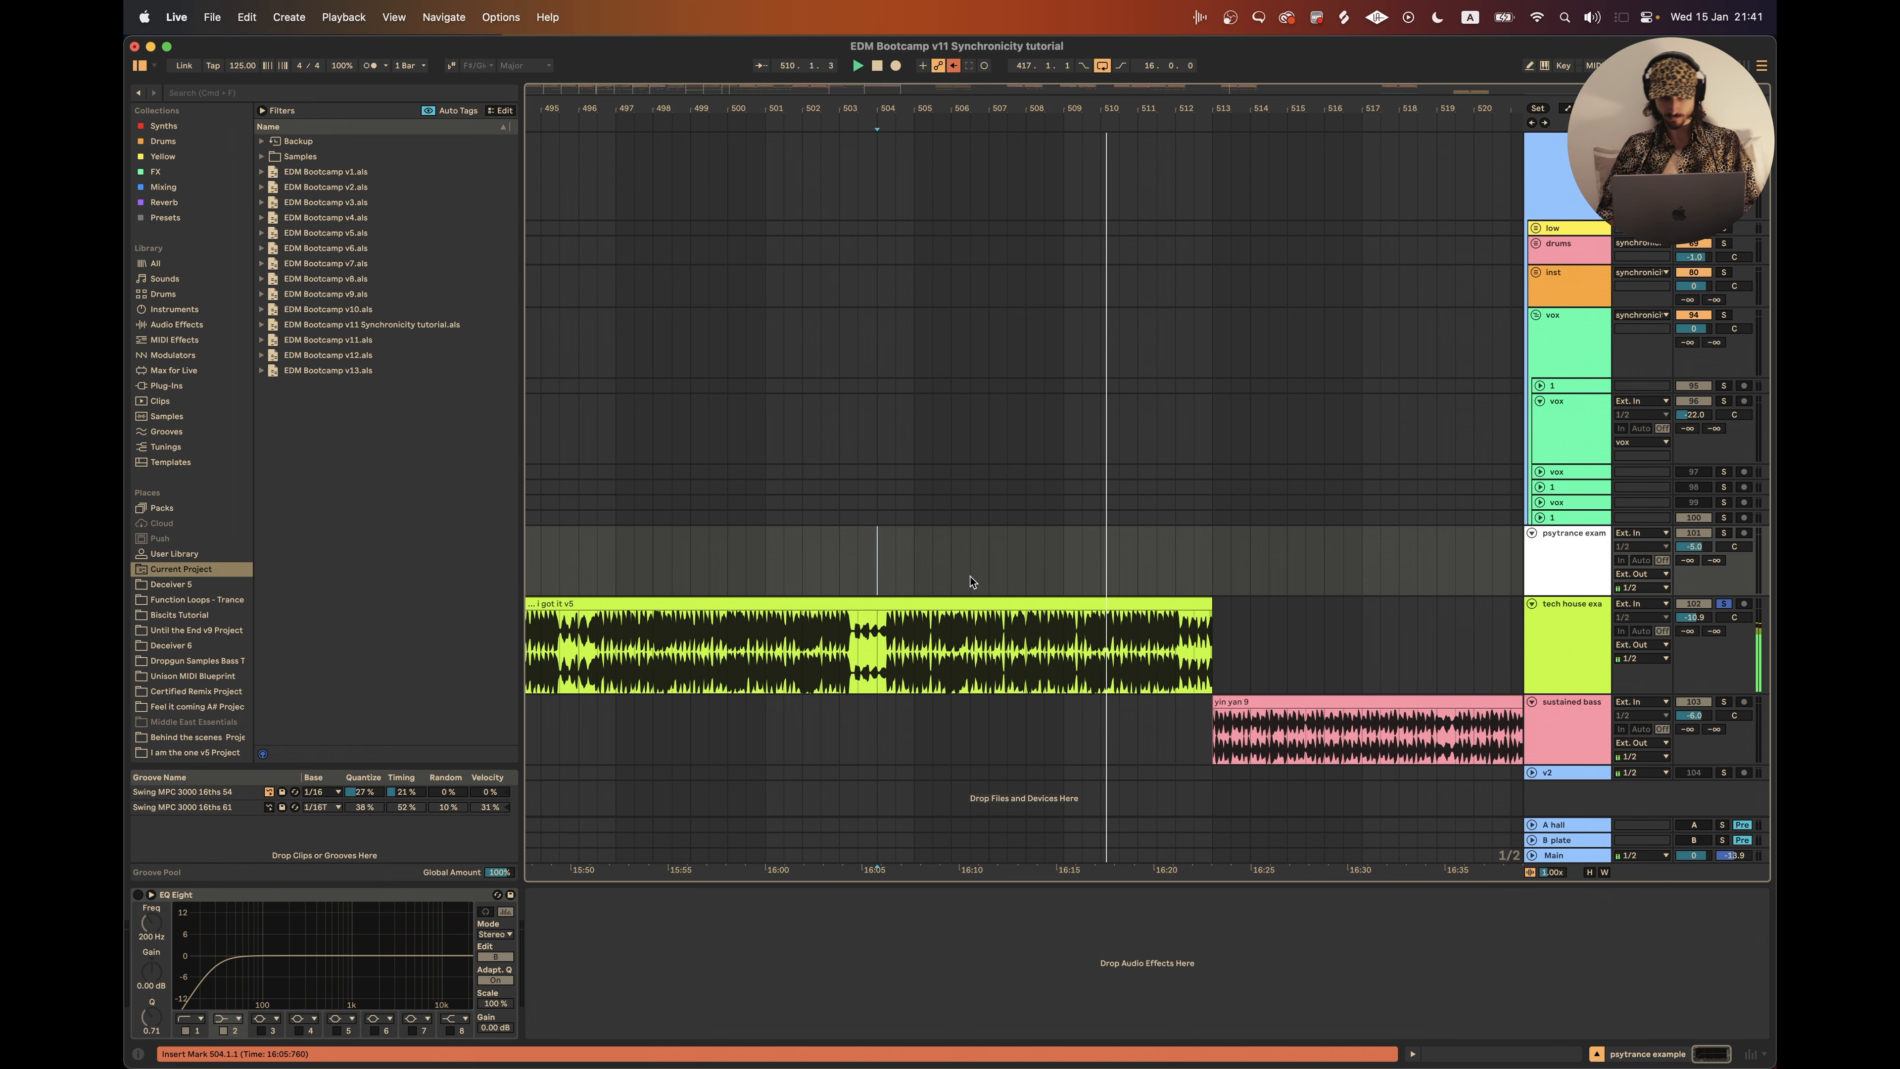
scroll(971, 580, right, 3)
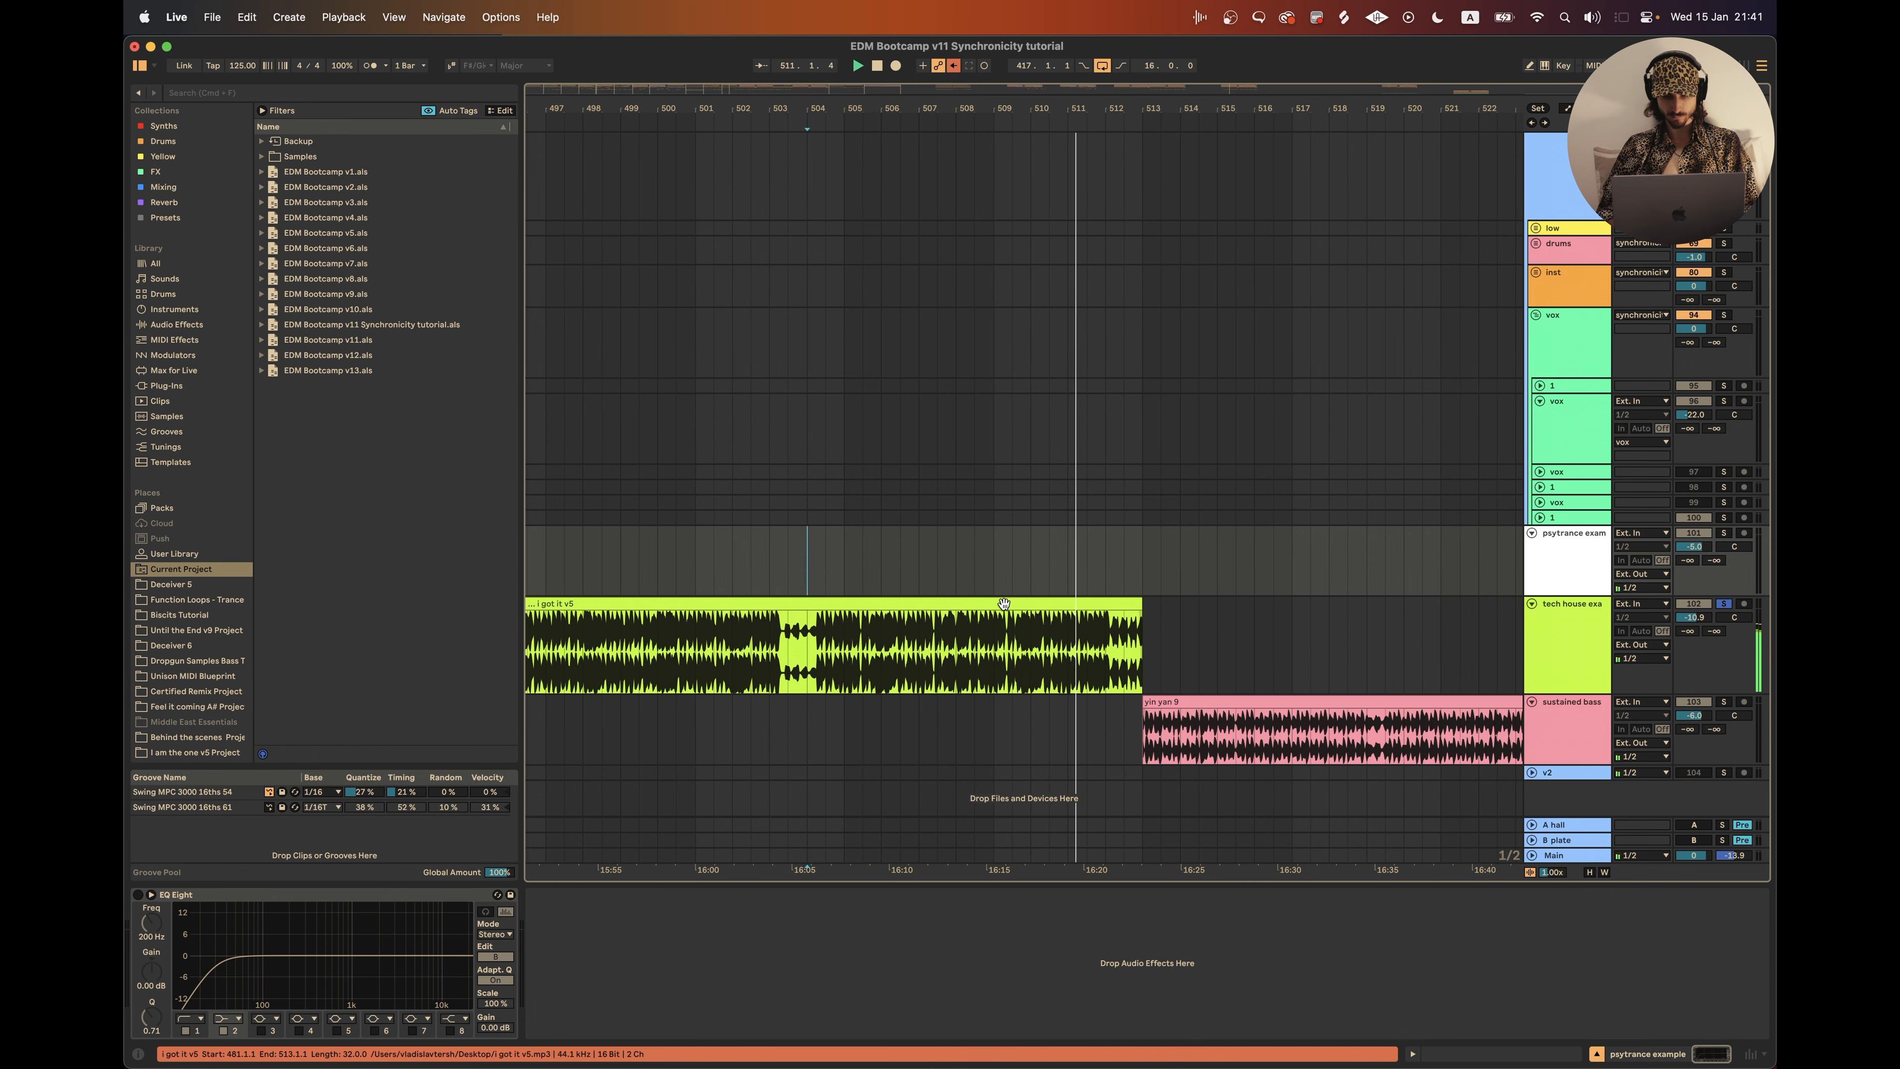
scroll(1004, 603, up, 3)
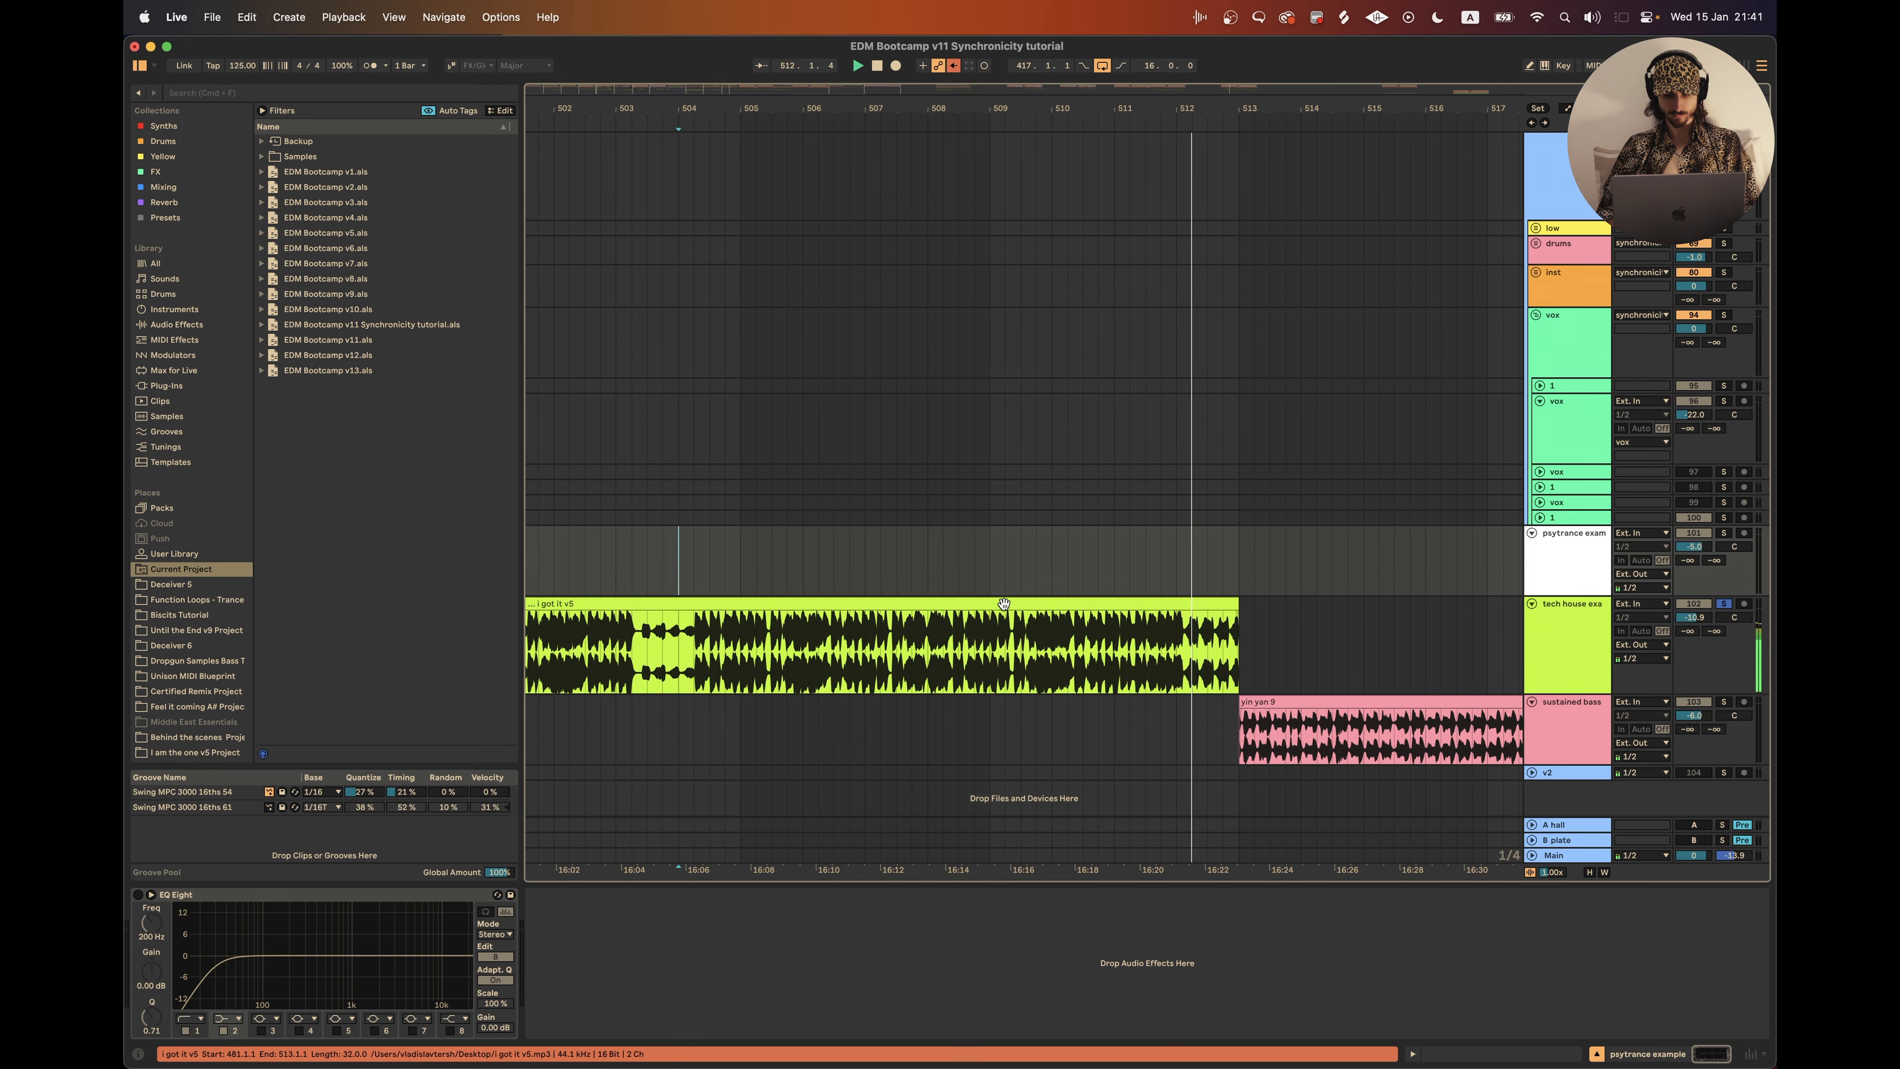
click(693, 573)
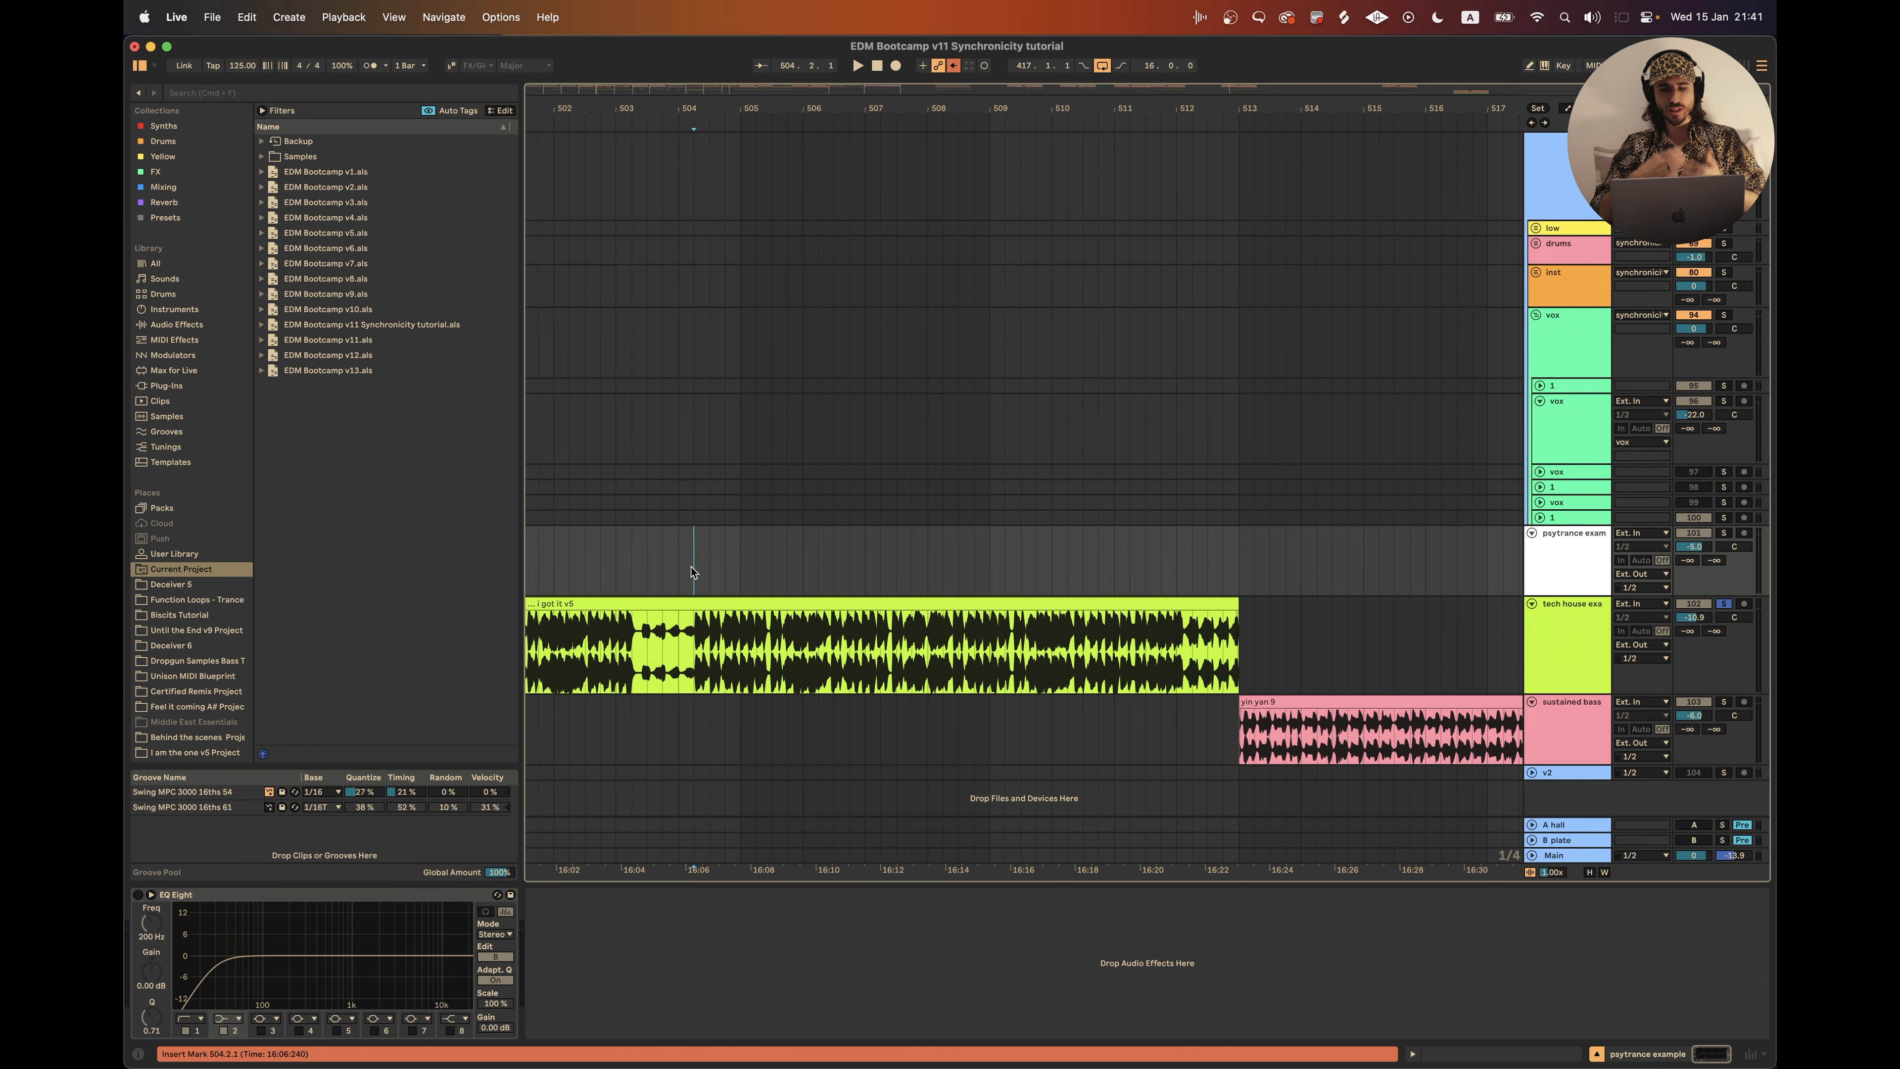
Step: Fold the psytrance, tech house and sustained bass example tracks
key(minus)
key(minus)
key(minus)
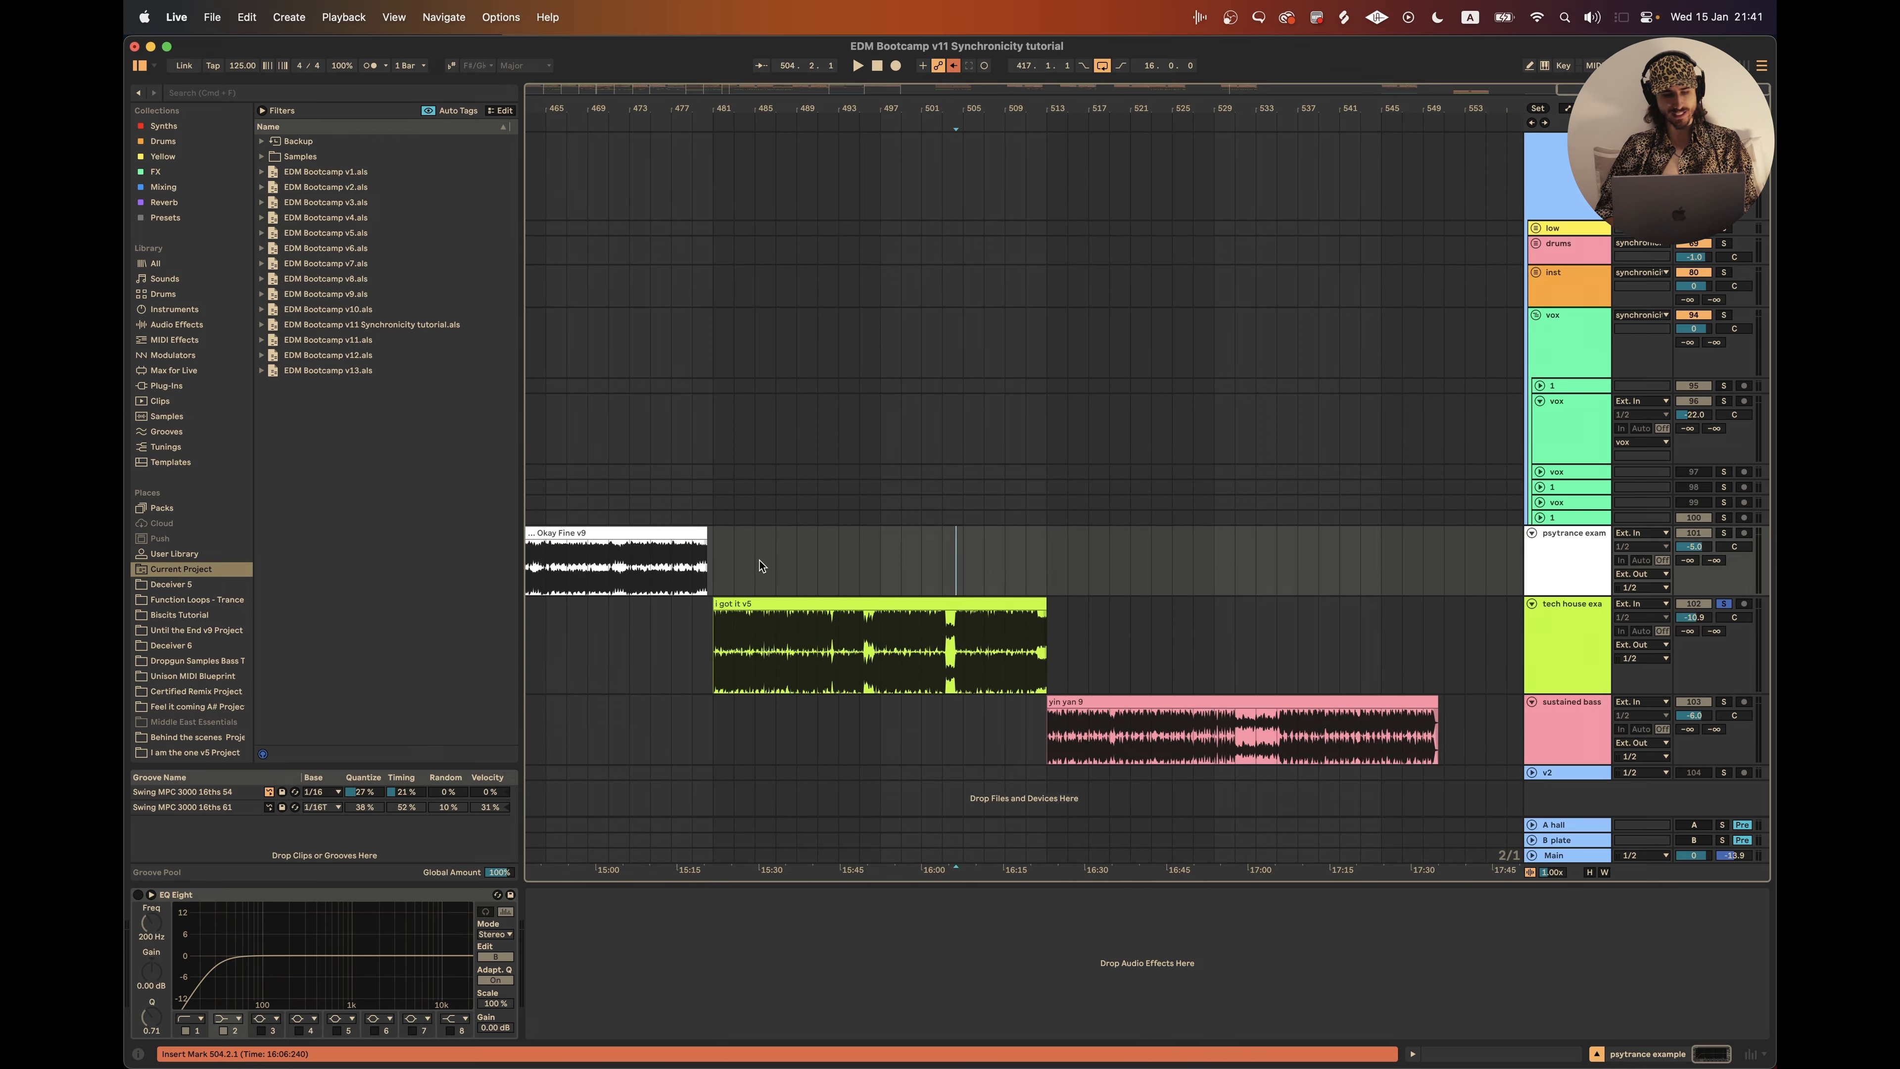
click(1532, 545)
click(1532, 559)
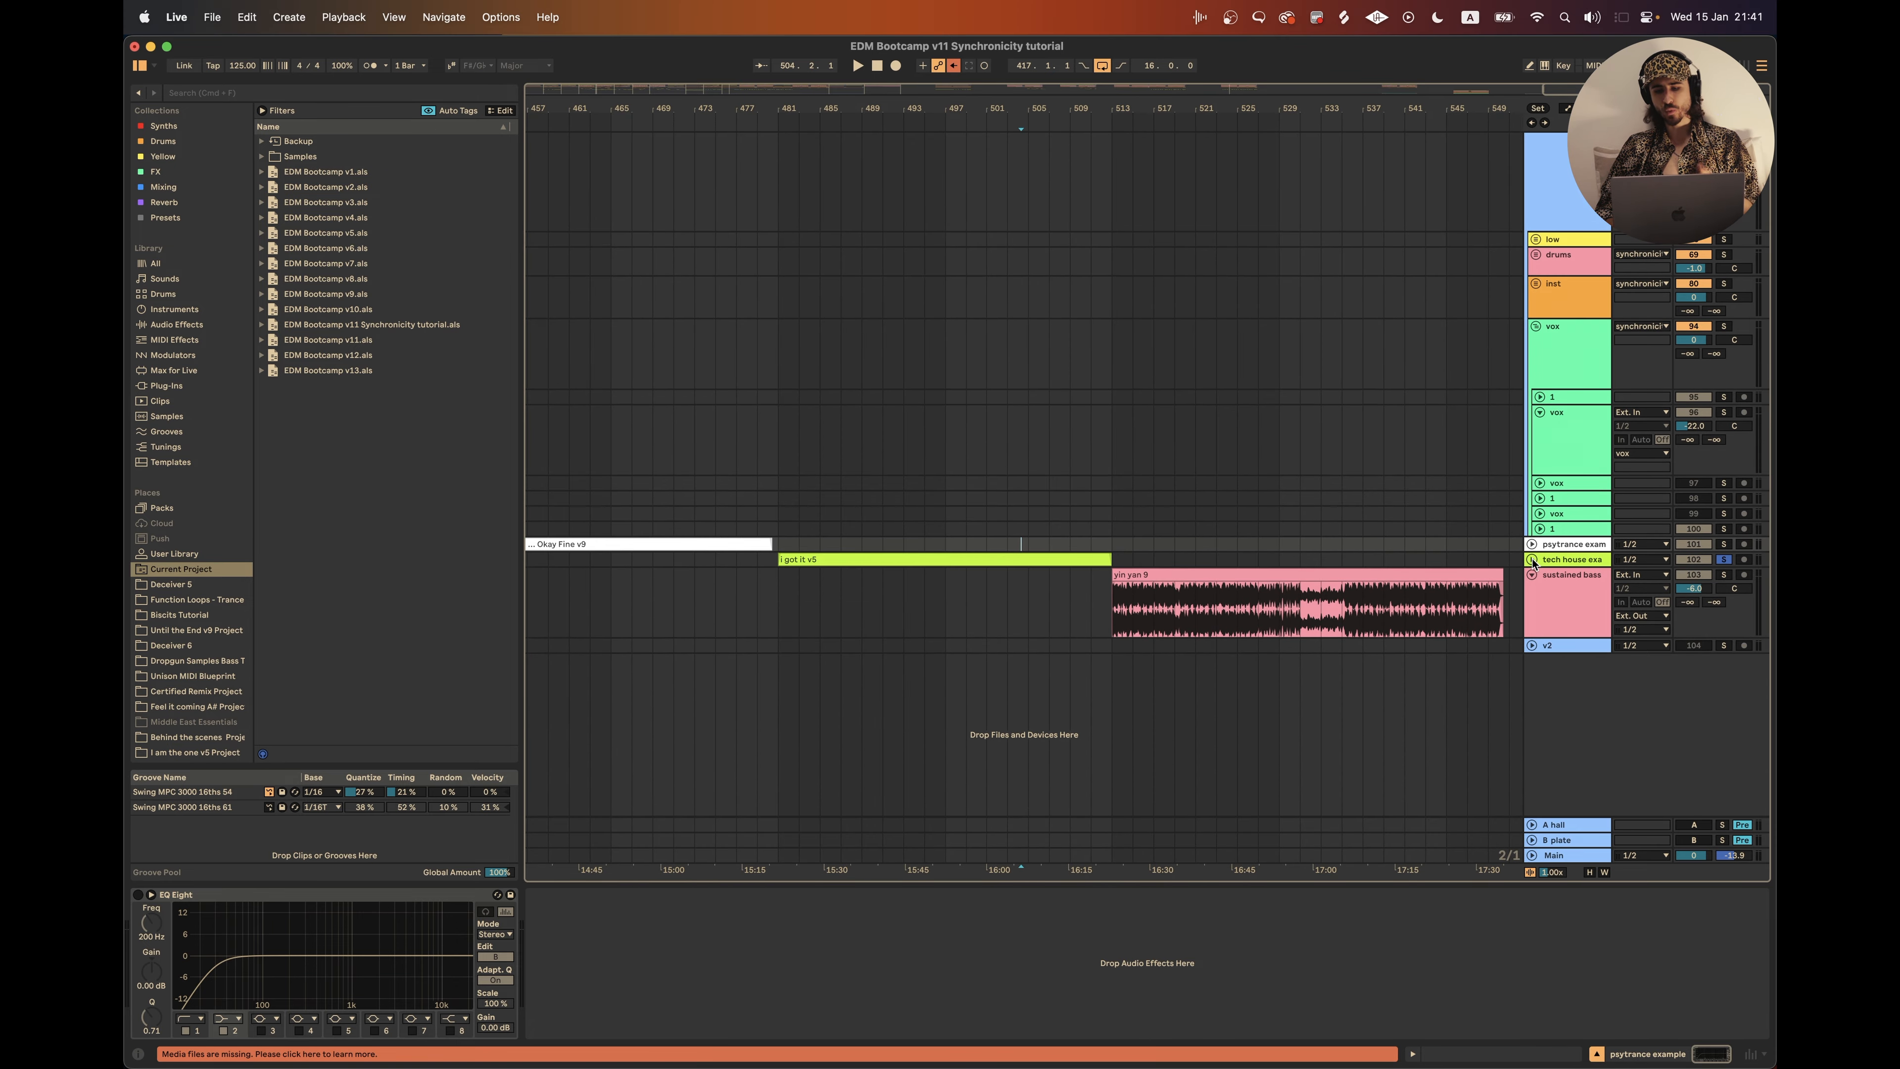
click(1531, 574)
scroll(1369, 584, up, 3)
scroll(1369, 584, left, 5)
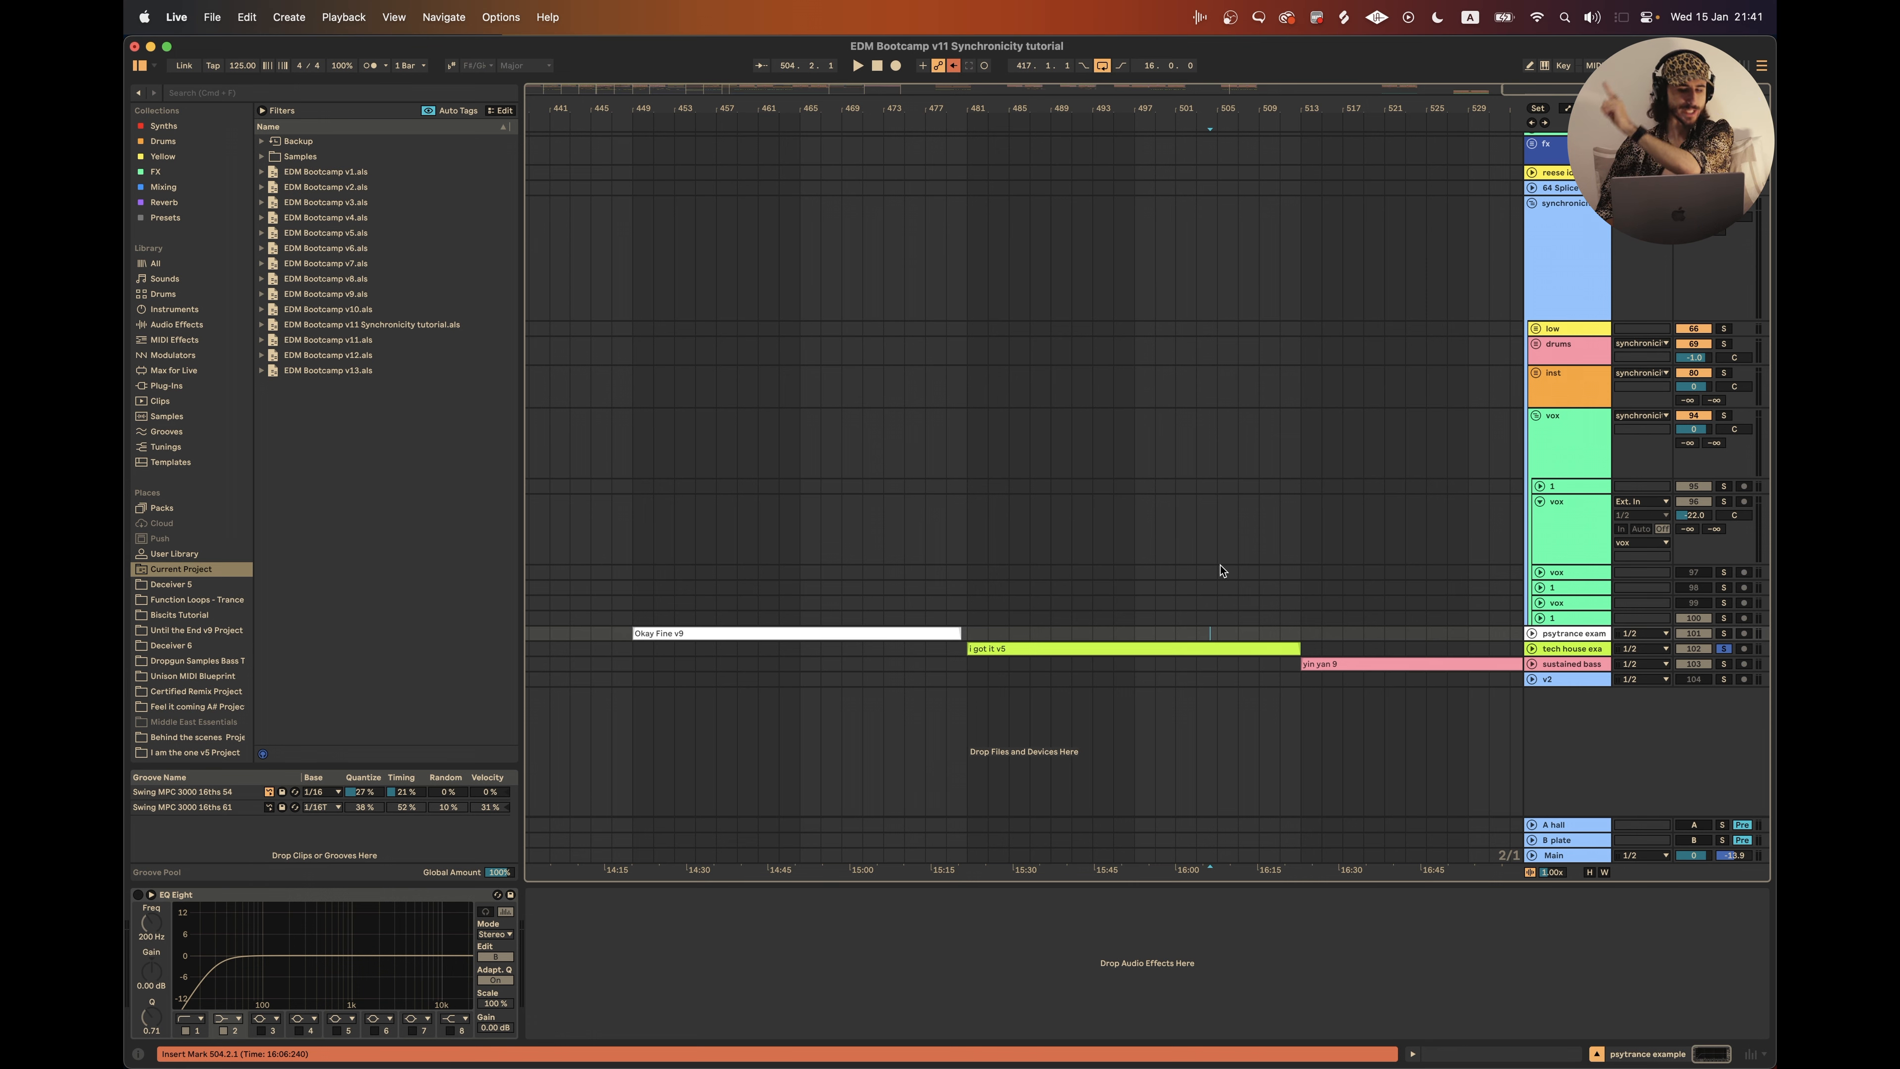
scroll(1220, 569, left, 5)
Step: Switch to Keynote, show the slide on finding the track's heart beat, and select the orange bars of the unsynchronised example
key(super+Tab)
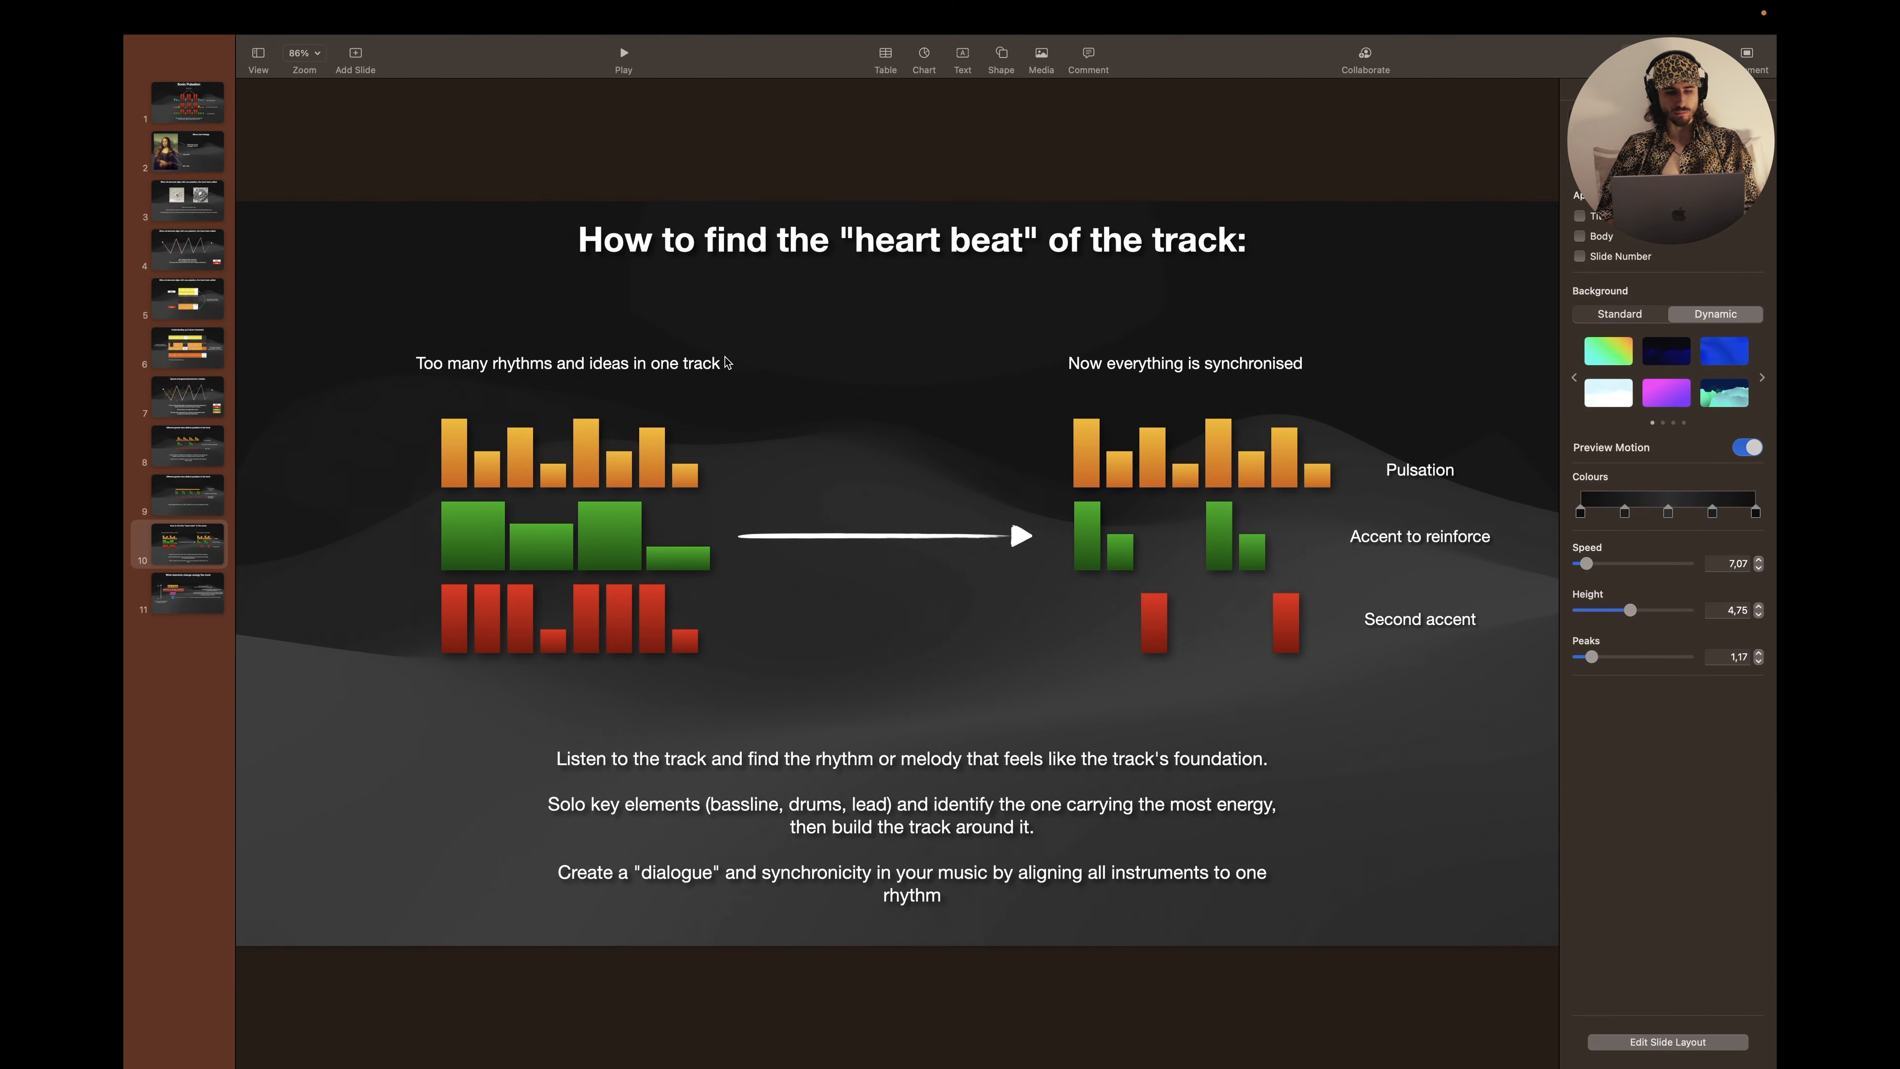
click(724, 359)
click(801, 367)
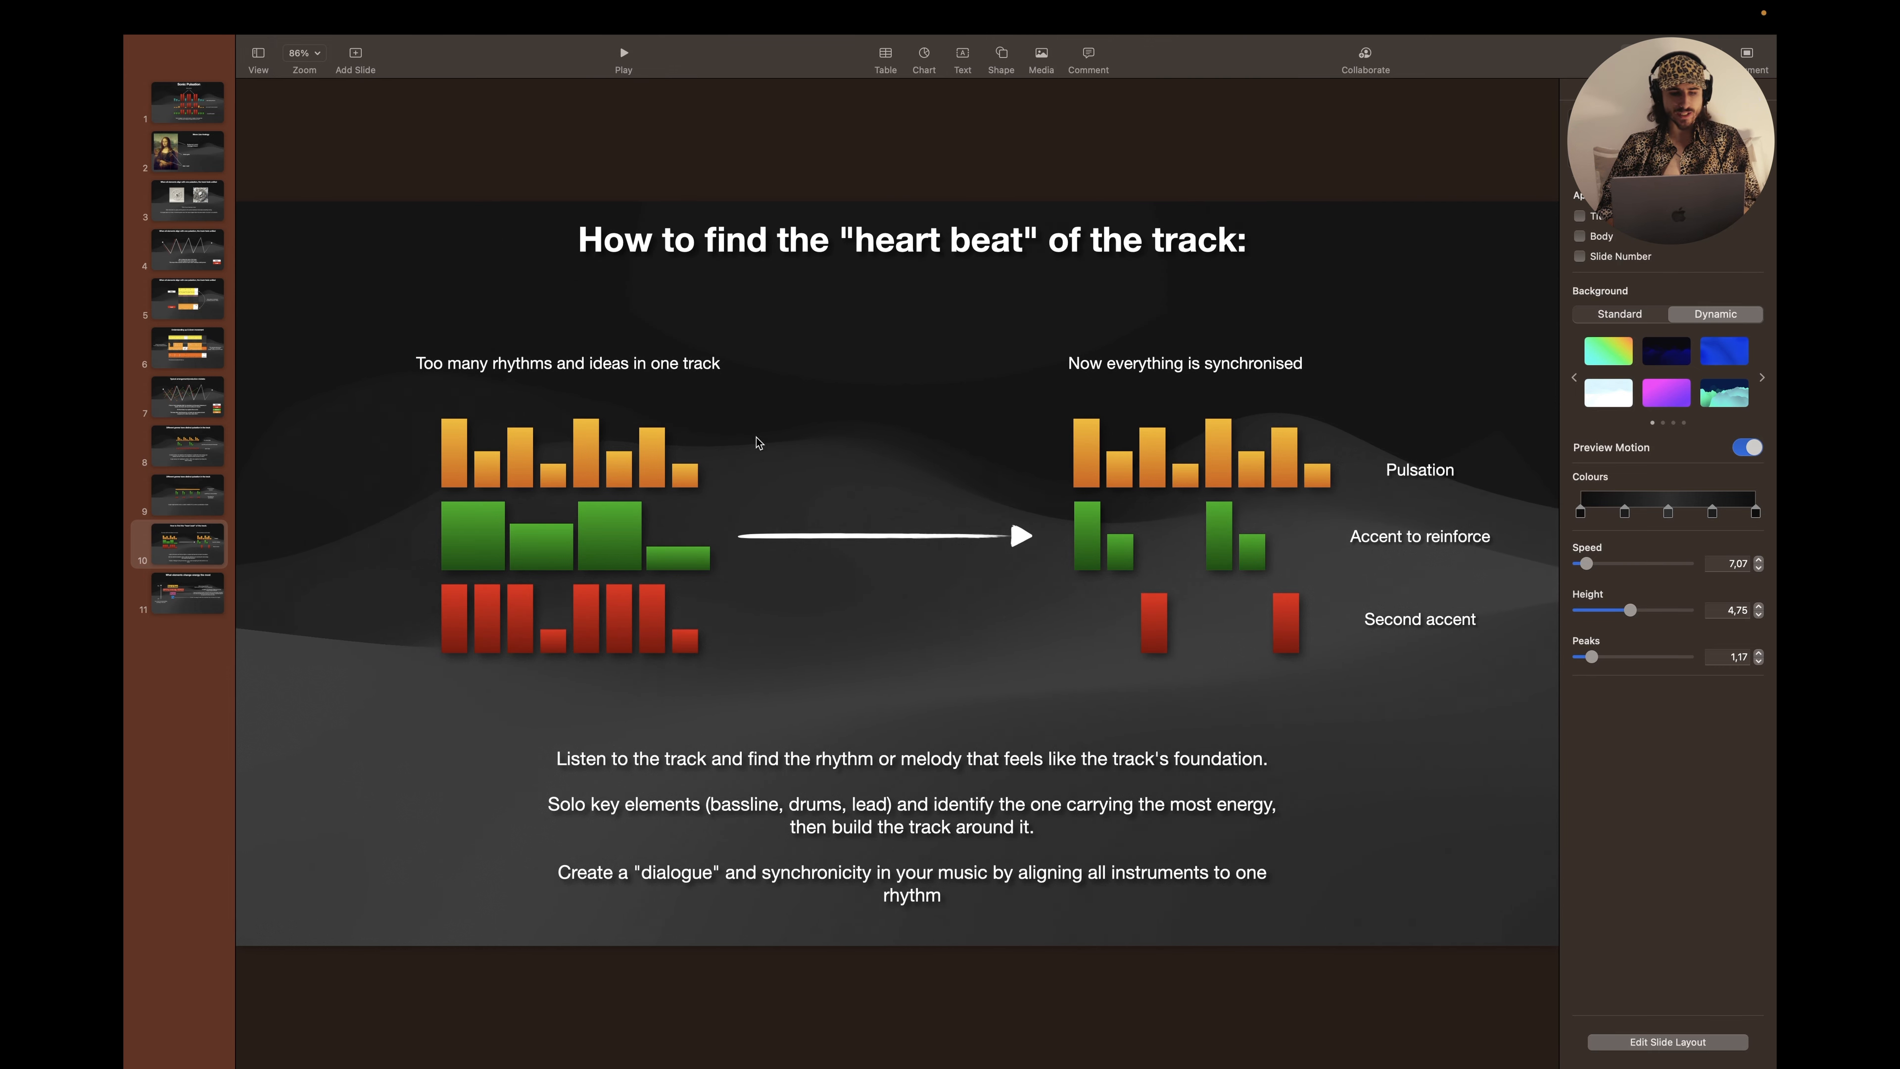
drag(374, 433, 731, 470)
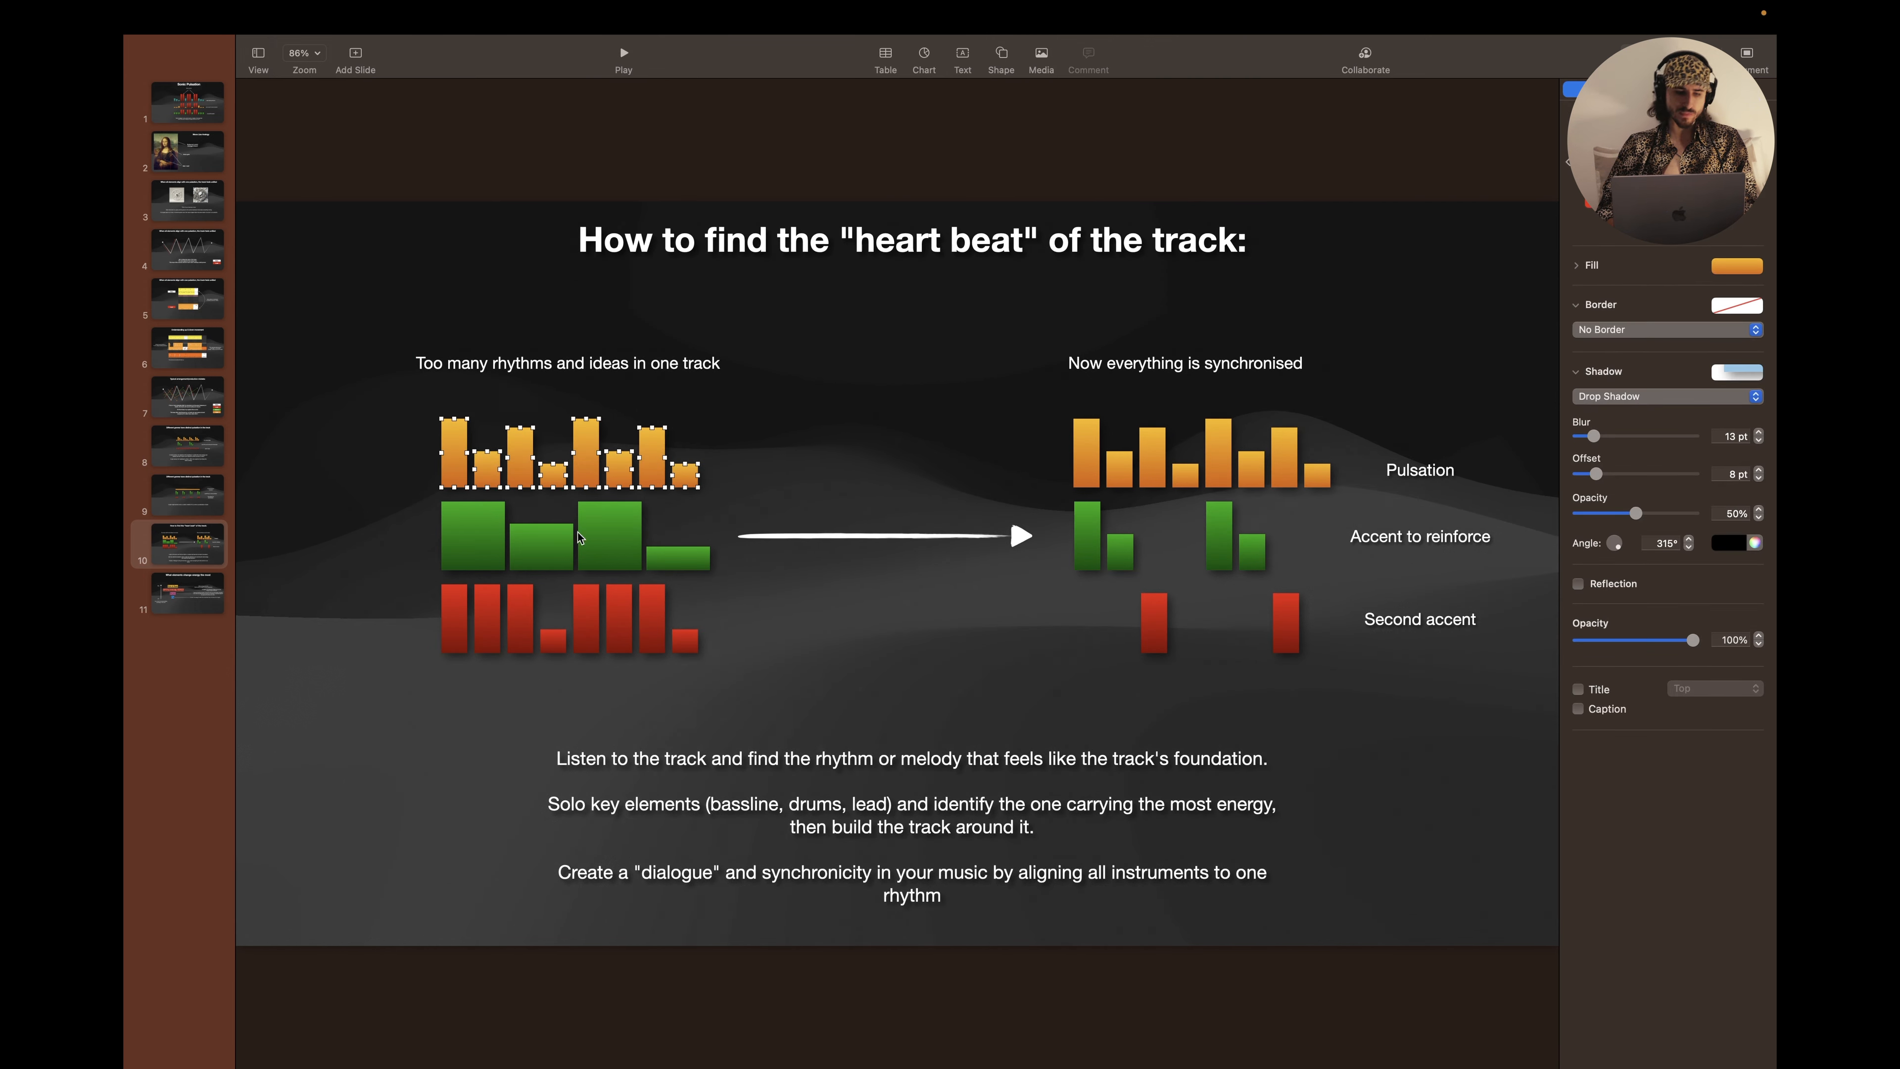